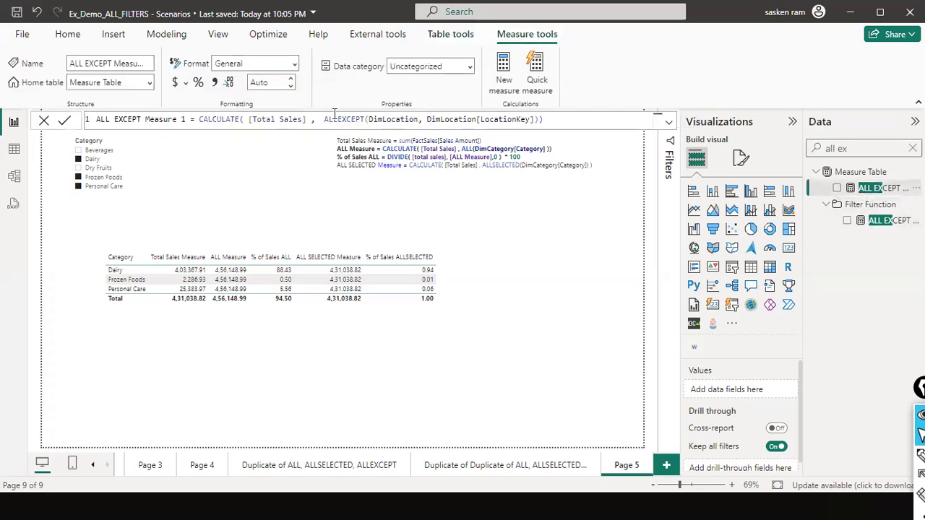
- Examine the DimLocation and DimLocation[LocationKey] arguments of ALLEXCEPT in the ALL EXCEPT Measure 1 formula
{"action": "double_click", "coordinate": [338, 118]}
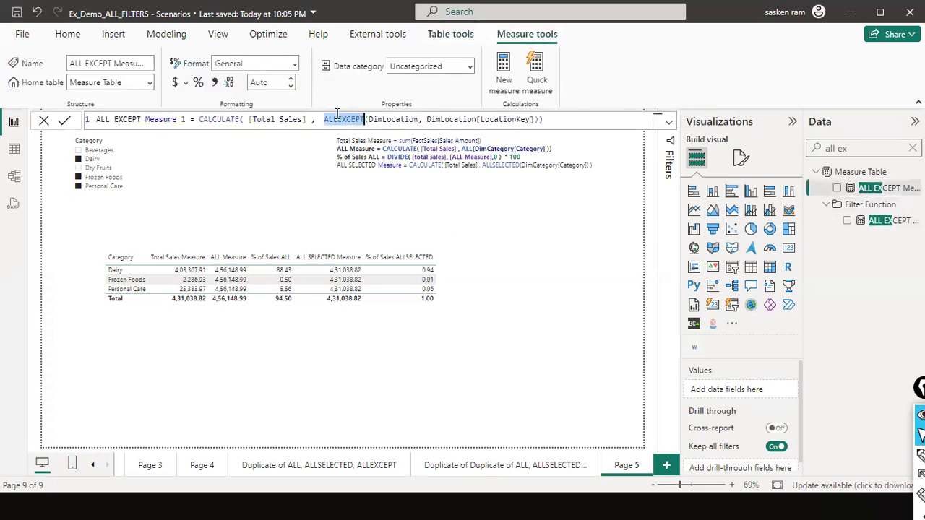
{"action": "double_click", "coordinate": [402, 120]}
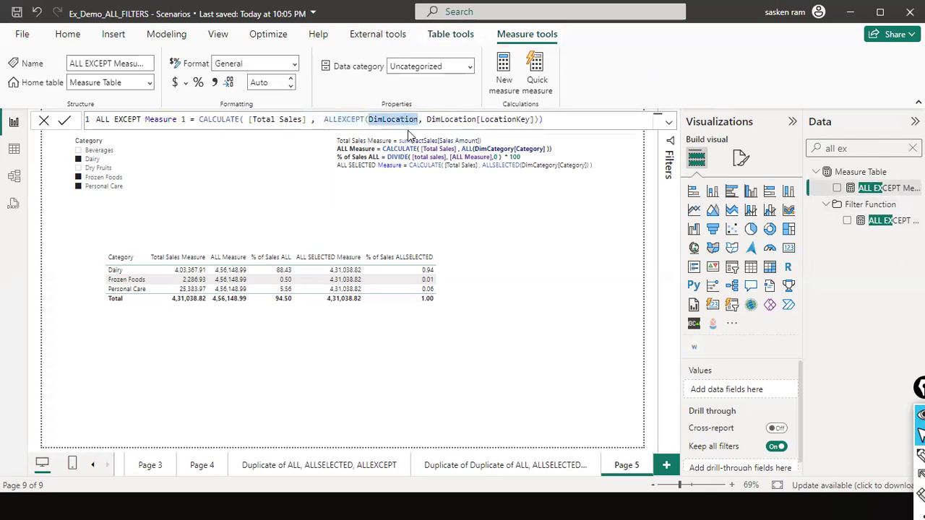
{"action": "double_click", "coordinate": [473, 119]}
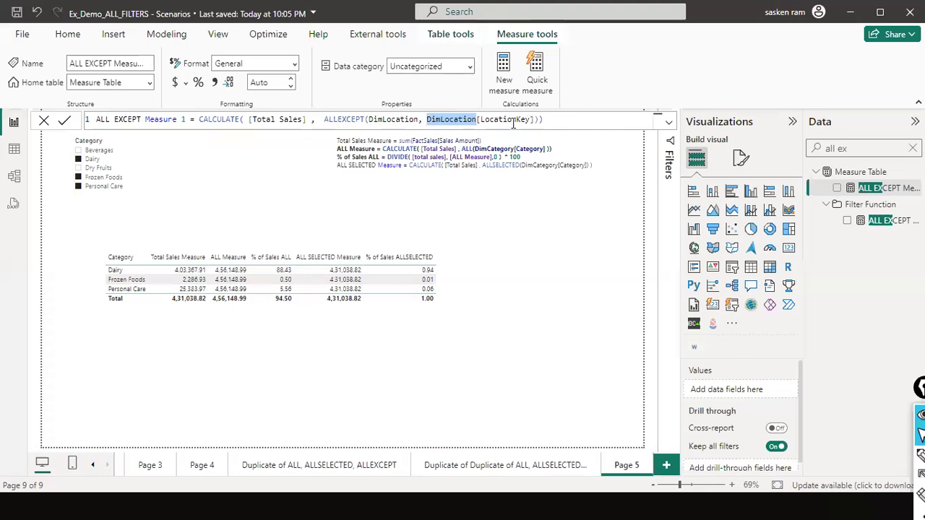
{"action": "left_click", "coordinate": [395, 119]}
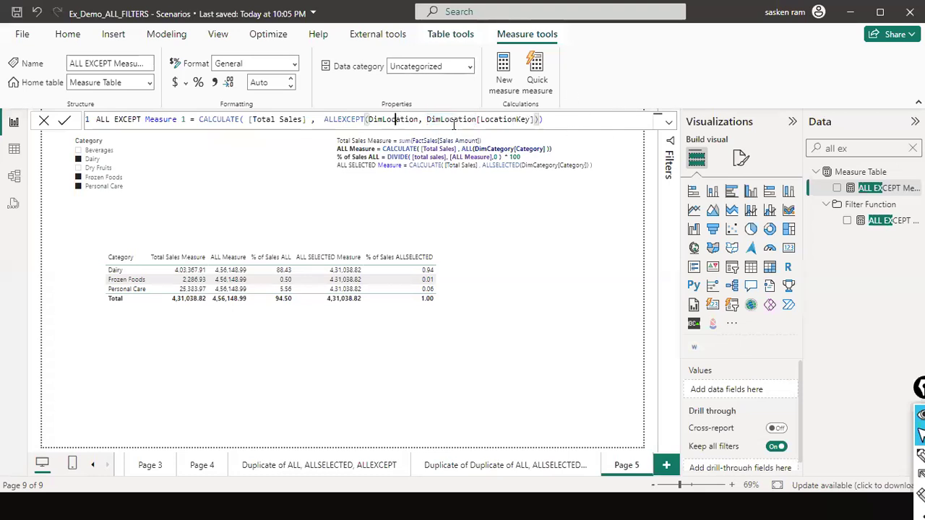
{"action": "double_click", "coordinate": [336, 119]}
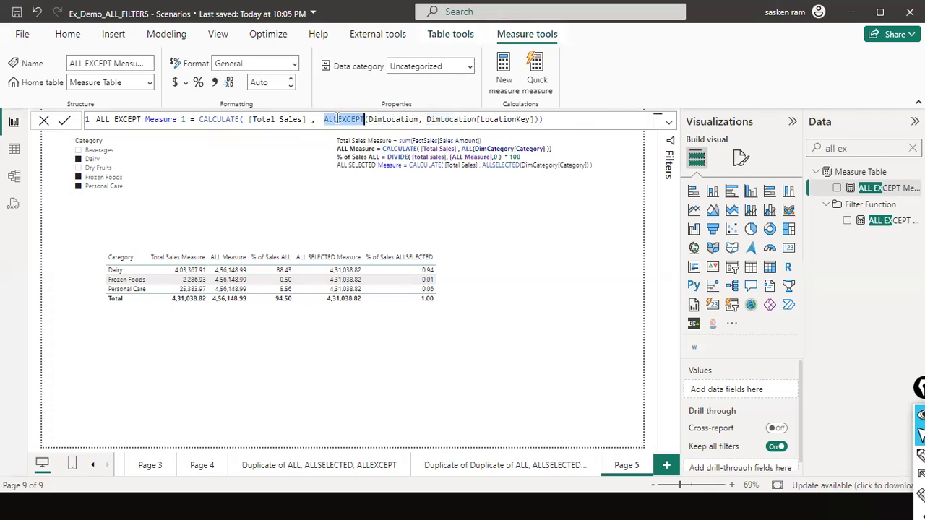
{"action": "double_click", "coordinate": [413, 120]}
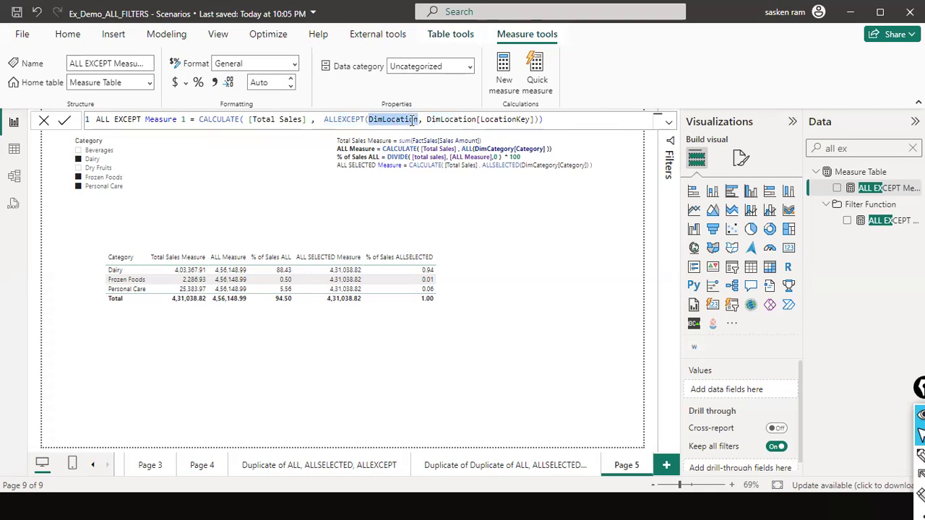
{"action": "left_click", "coordinate": [424, 126]}
{"action": "left_click", "coordinate": [431, 122]}
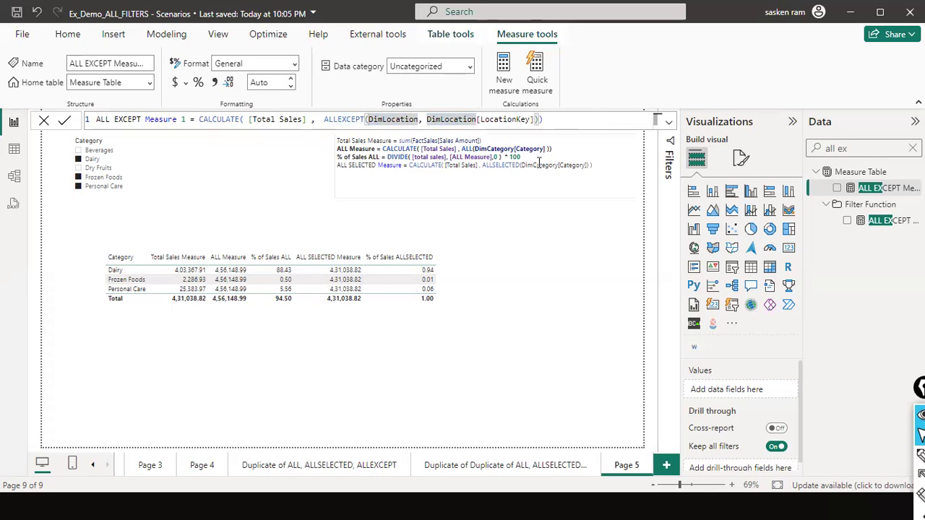
- Copy the formula of ALL EXCEPT Measure in the Filter Function folder into a new measure
{"action": "left_click", "coordinate": [886, 222]}
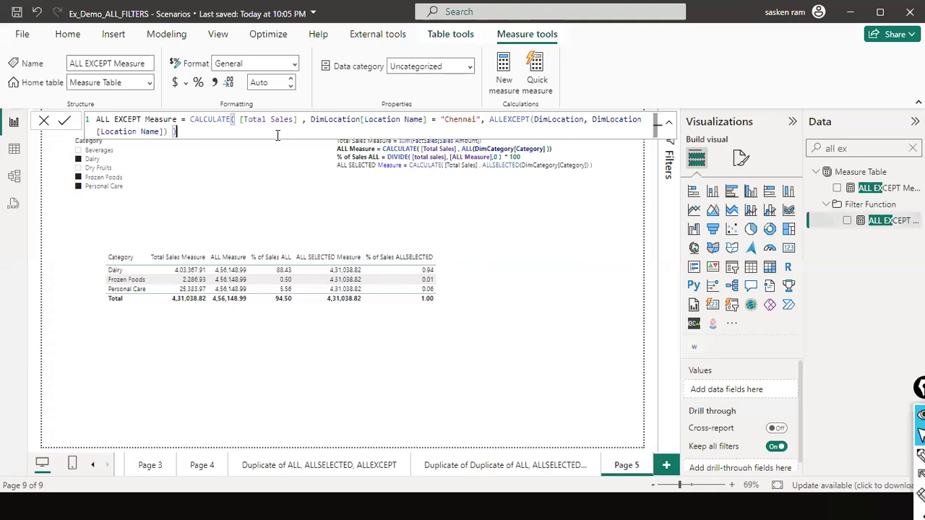
{"action": "key", "text": "ctrl+a"}
{"action": "key", "text": "ctrl+c"}
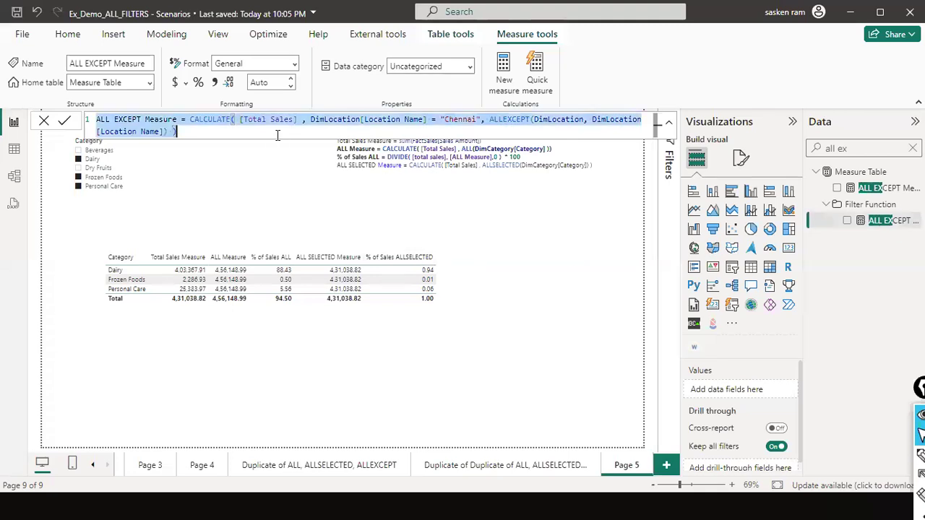
{"action": "left_click", "coordinate": [44, 120]}
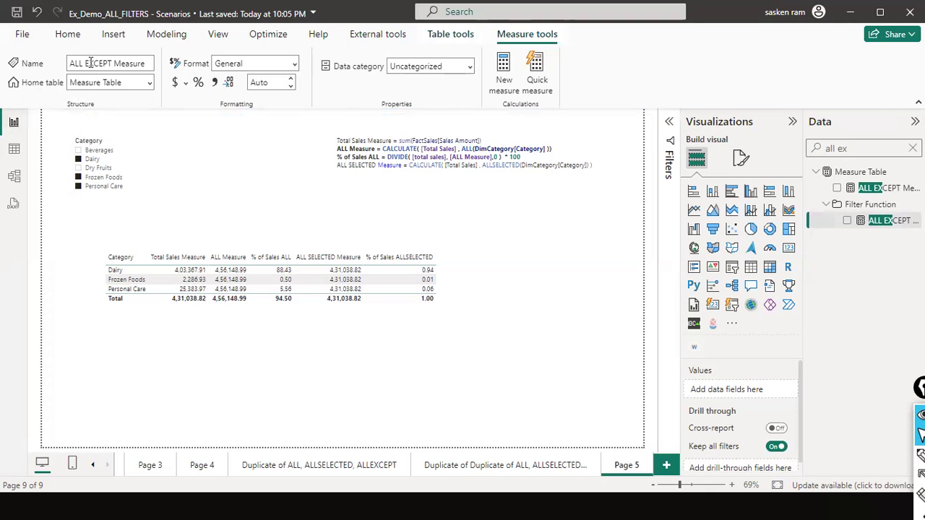
{"action": "left_click", "coordinate": [177, 37]}
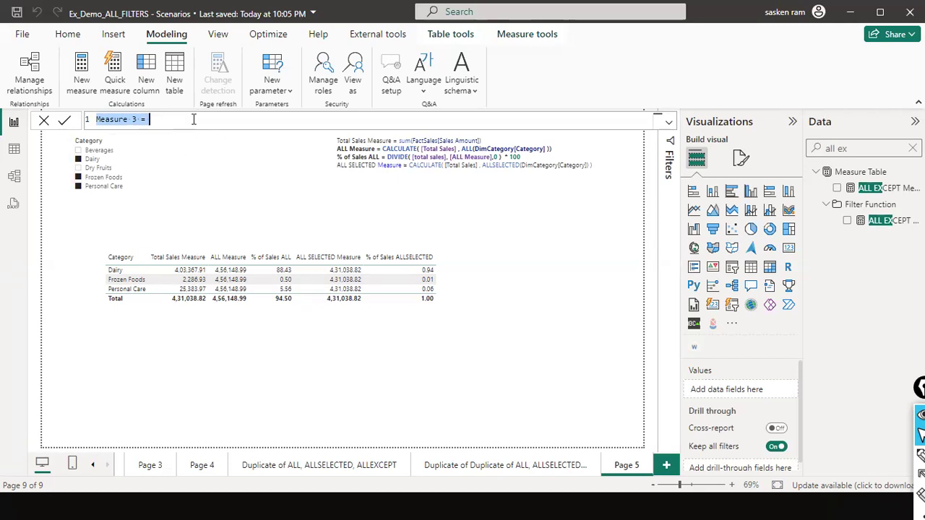
{"action": "key", "text": "ctrl+v"}
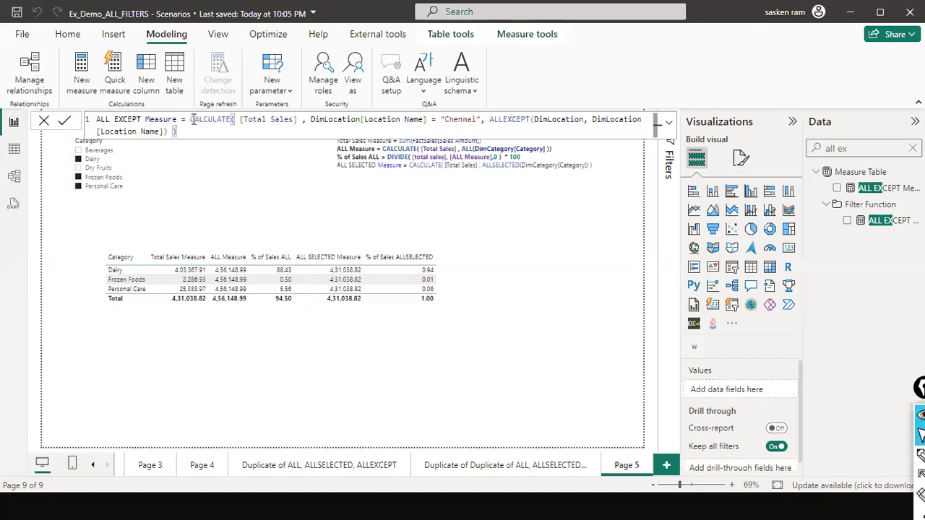
- Remove the DimLocation[Location Name] = "Chennai" filter argument from the new measure's formula
{"action": "key", "text": "Up"}
{"action": "key", "text": "ctrl+Right"}
{"action": "key", "text": "ctrl+Right"}
{"action": "key", "text": "ctrl+Right"}
{"action": "key", "text": "ctrl+Right"}
{"action": "key", "text": "ctrl+Right"}
{"action": "key", "text": "ctrl+Right"}
{"action": "key", "text": "ctrl+Right"}
{"action": "key", "text": "ctrl+shift+Right"}
{"action": "key", "text": "ctrl+shift+Right"}
{"action": "key", "text": "ctrl+shift+Right"}
{"action": "key", "text": "ctrl+shift+Right"}
{"action": "key", "text": "ctrl+shift+Right"}
{"action": "key", "text": "ctrl+shift+Right"}
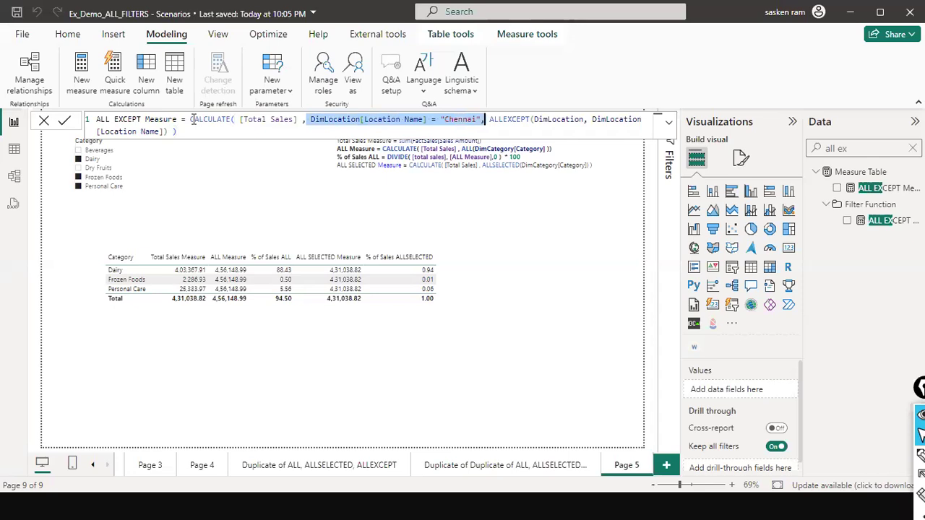
{"action": "key", "text": "BackSpace"}
- Replace the DimLocation arguments inside ALLEXCEPT with the DimCategory table
{"action": "key", "text": "ctrl+Right"}
{"action": "key", "text": "ctrl+Right"}
{"action": "key", "text": "ctrl+Right"}
{"action": "key", "text": "ctrl+Right"}
{"action": "key", "text": "ctrl+Right"}
{"action": "key", "text": "ctrl+Left"}
{"action": "key", "text": "ctrl+Left"}
{"action": "key", "text": "ctrl+Left"}
{"action": "key", "text": "ctrl+Left"}
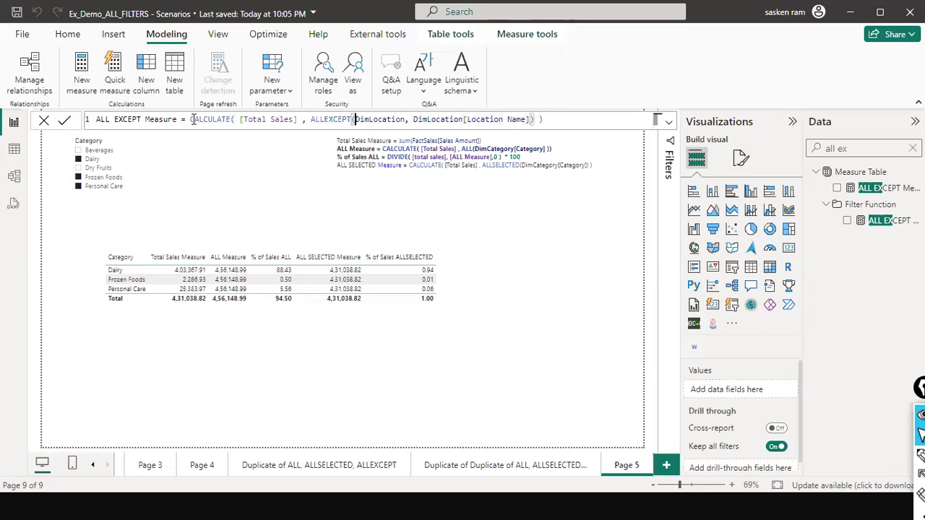
{"action": "key", "text": "ctrl+shift+Right"}
{"action": "key", "text": "ctrl+shift+Right"}
{"action": "key", "text": "ctrl+shift+Right"}
{"action": "key", "text": "ctrl+shift+Right"}
{"action": "key", "text": "ctrl+shift+Right"}
{"action": "key", "text": "shift+Right"}
{"action": "type", "text": "dim"}
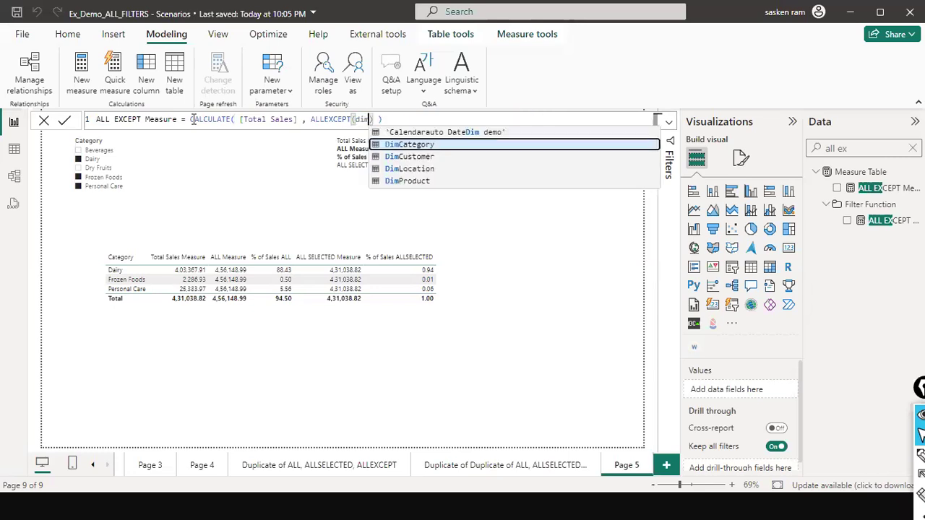
{"action": "key", "text": "Down"}
{"action": "key", "text": "Up"}
{"action": "key", "text": "Tab"}
- Add DimCategory[Category] as the column argument of ALLEXCEPT
{"action": "type", "text": ", "}
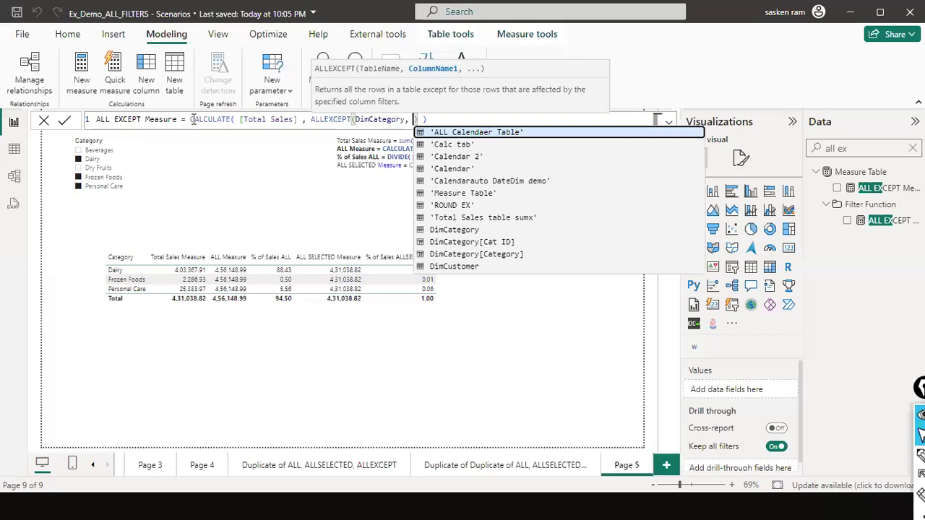
{"action": "type", "text": "dix"}
{"action": "key", "text": "BackSpace"}
{"action": "type", "text": "mc"}
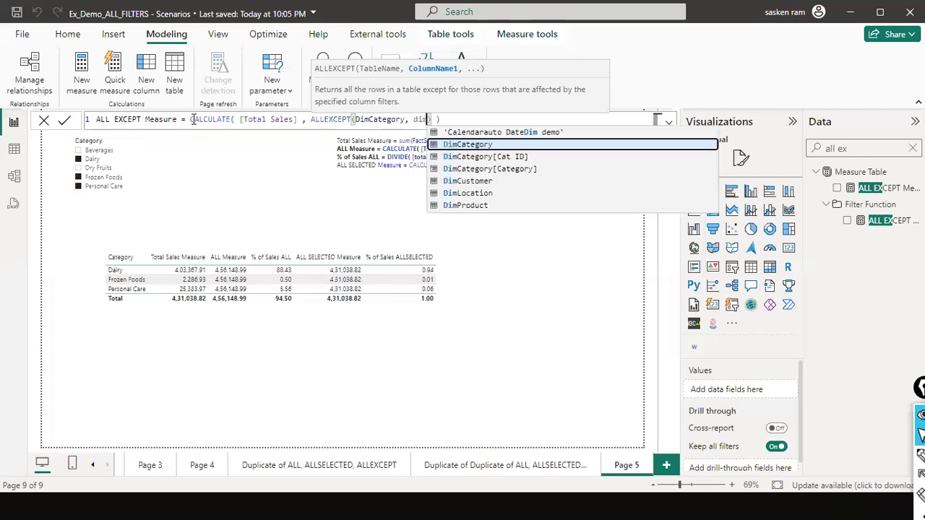
{"action": "key", "text": "Down"}
{"action": "key", "text": "Down"}
{"action": "key", "text": "Tab"}
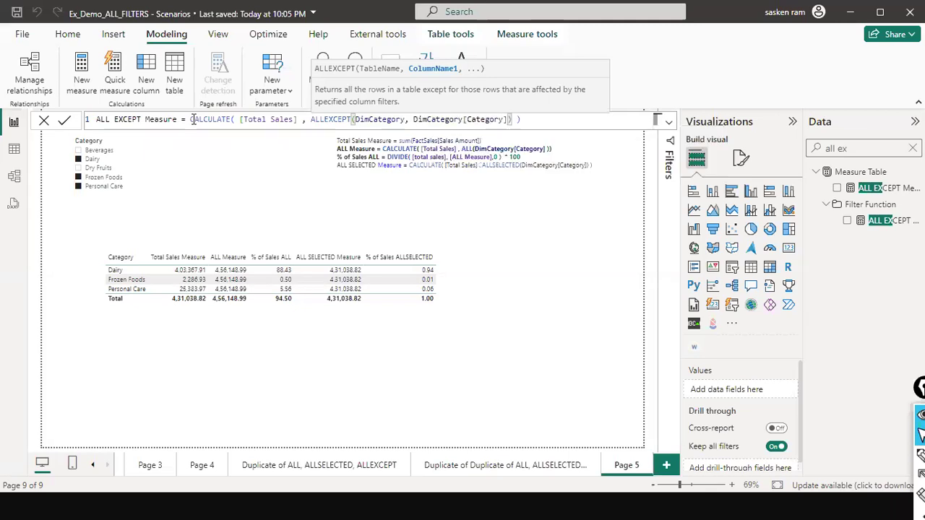
{"action": "type", "text": ")"}
- Name the new measure ALL EXCEPT Measure new and commit its formula
{"action": "left_click", "coordinate": [191, 120]}
{"action": "key", "text": "Left"}
{"action": "key", "text": "Left"}
{"action": "type", "text": "new"}
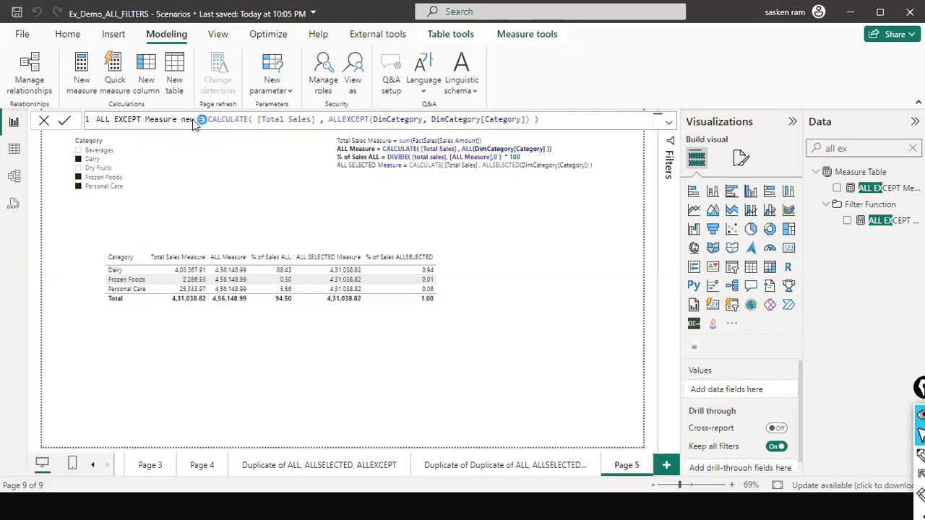
- Add ALL EXCEPT Measure new as a column of the category sales table visual
{"action": "left_click", "coordinate": [422, 199]}
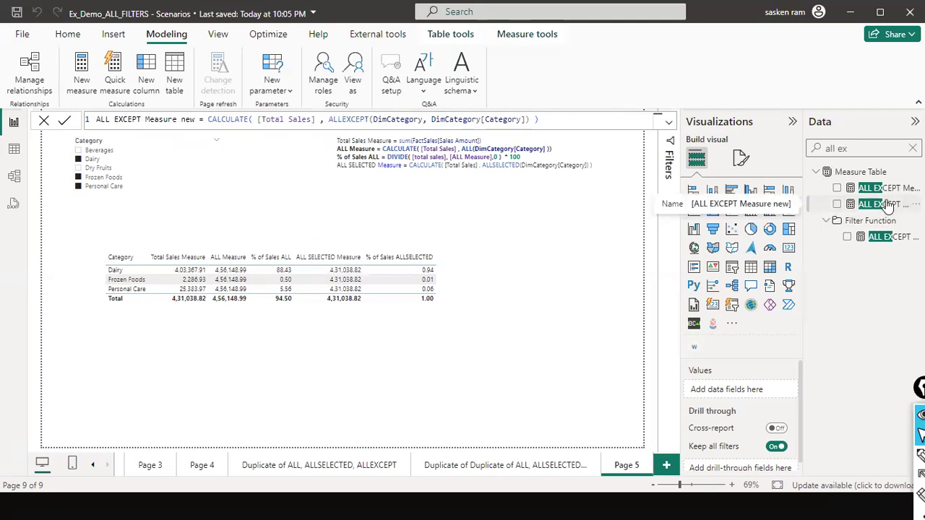
{"action": "left_click", "coordinate": [448, 285]}
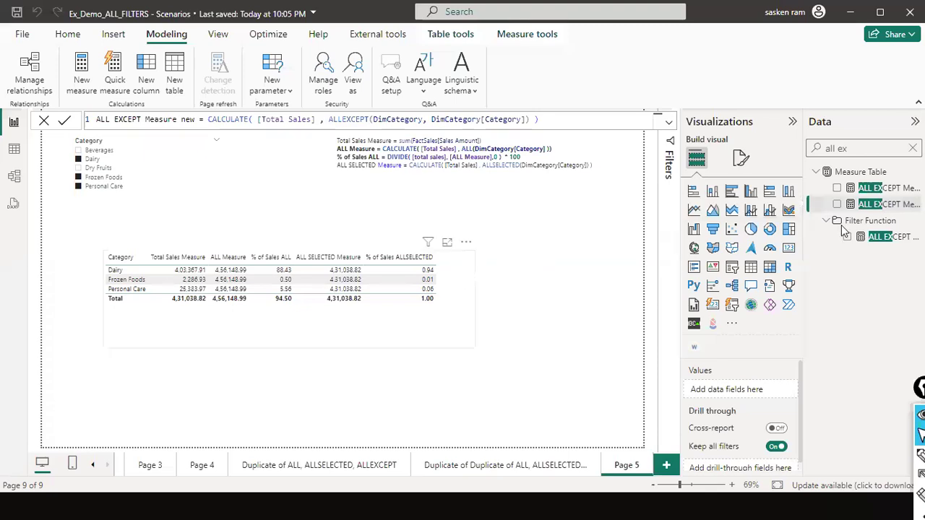
{"action": "left_click_drag", "start_coordinate": [864, 211], "coordinate": [546, 305]}
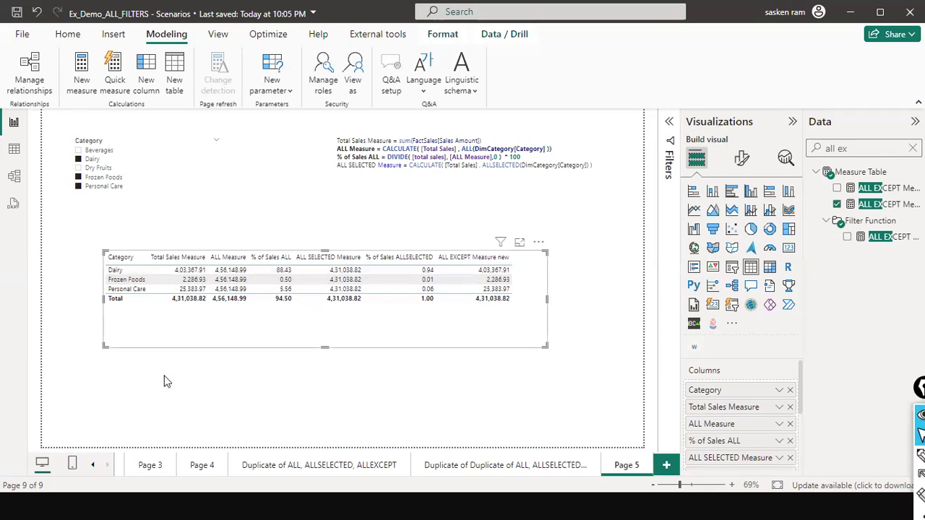
- Mark the Total Sales Measure and ALL EXCEPT Measure new columns with red arrows, and highlight [Category] in the new measure's formula
{"action": "left_click_drag", "start_coordinate": [162, 396], "coordinate": [193, 303]}
{"action": "left_click_drag", "start_coordinate": [487, 185], "coordinate": [499, 251]}
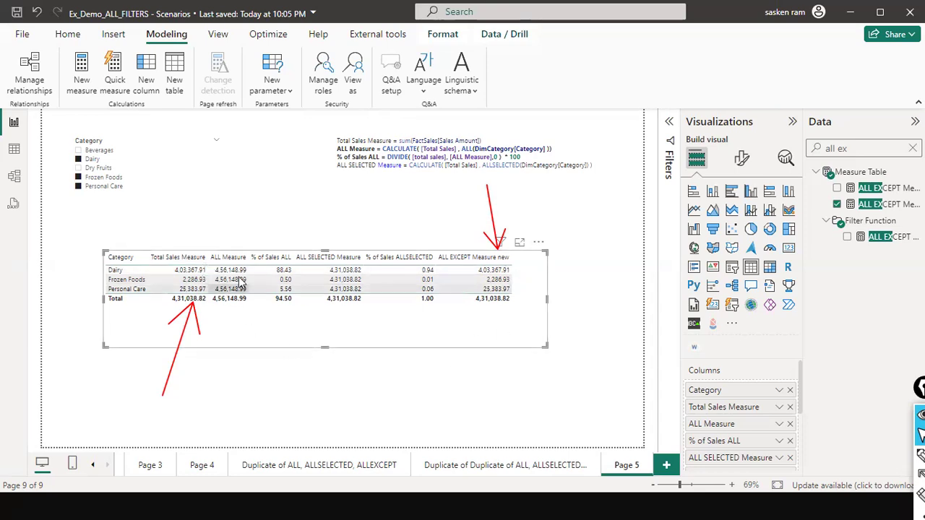
{"action": "left_click", "coordinate": [873, 241]}
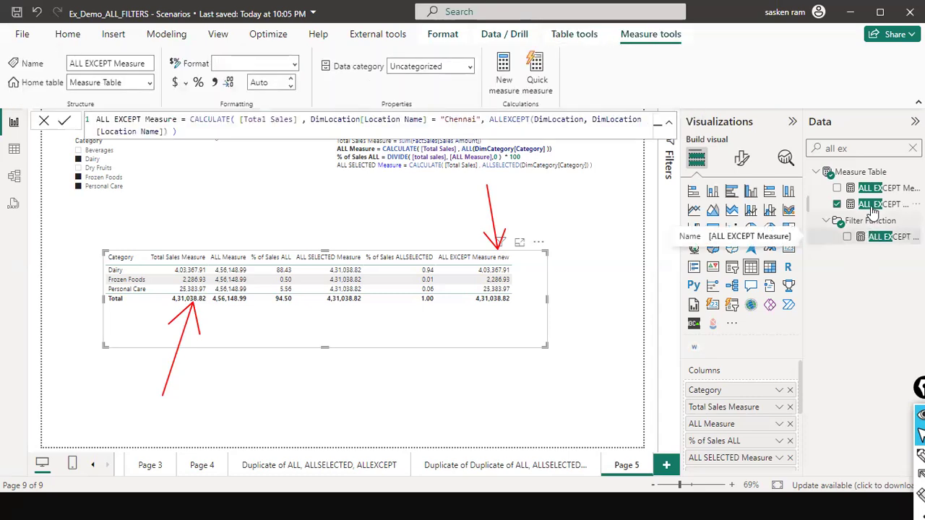
{"action": "left_click", "coordinate": [873, 207]}
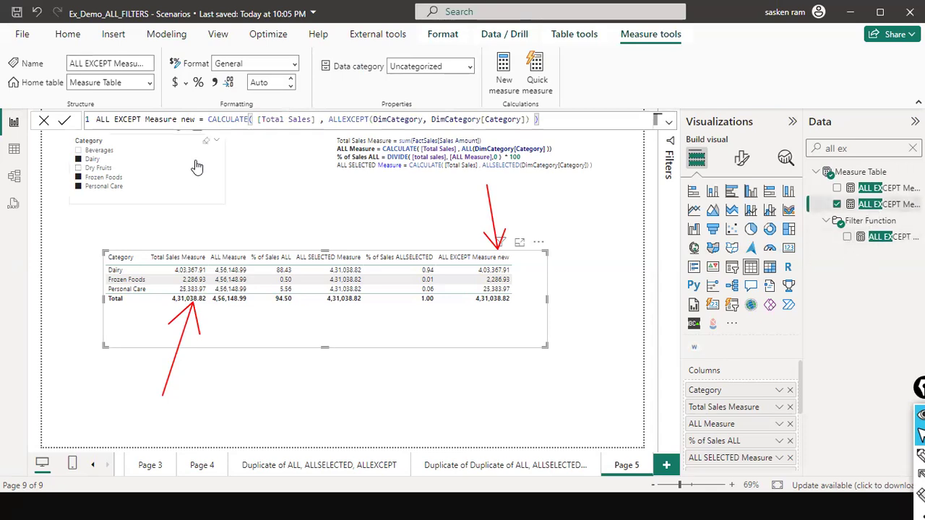
{"action": "double_click", "coordinate": [509, 123]}
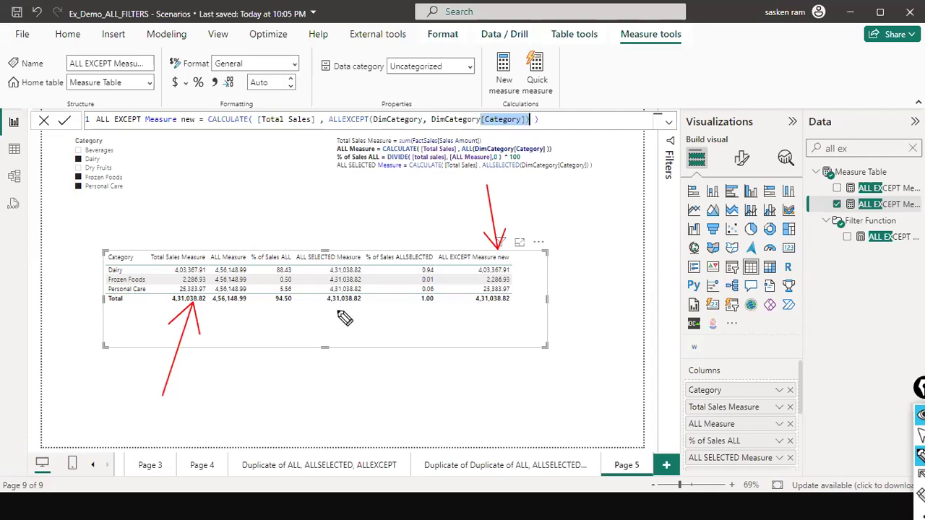
- Draw arrows below ALL SELECTED Measure and ALL Measure, and handwrite "ignores internal & External Filters" under ALL Measure
{"action": "left_click_drag", "start_coordinate": [339, 309], "coordinate": [356, 340]}
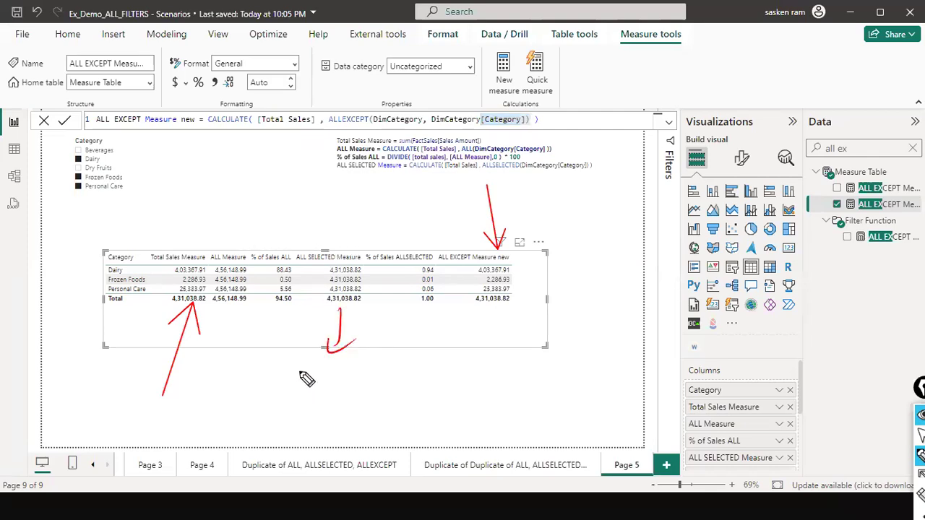
{"action": "mouse_move", "coordinate": [236, 310]}
{"action": "left_mouse_down"}
{"action": "mouse_move", "coordinate": [230, 345]}
{"action": "mouse_move", "coordinate": [253, 332]}
{"action": "left_mouse_up"}
{"action": "mouse_move", "coordinate": [217, 365]}
{"action": "left_mouse_down"}
{"action": "mouse_move", "coordinate": [221, 382]}
{"action": "mouse_move", "coordinate": [244, 383]}
{"action": "mouse_move", "coordinate": [257, 370]}
{"action": "mouse_move", "coordinate": [293, 373]}
{"action": "mouse_move", "coordinate": [256, 413]}
{"action": "mouse_move", "coordinate": [262, 399]}
{"action": "mouse_move", "coordinate": [295, 403]}
{"action": "mouse_move", "coordinate": [279, 438]}
{"action": "mouse_move", "coordinate": [286, 445]}
{"action": "mouse_move", "coordinate": [322, 427]}
{"action": "mouse_move", "coordinate": [333, 428]}
{"action": "mouse_move", "coordinate": [322, 442]}
{"action": "mouse_move", "coordinate": [370, 432]}
{"action": "mouse_move", "coordinate": [361, 434]}
{"action": "left_mouse_up"}
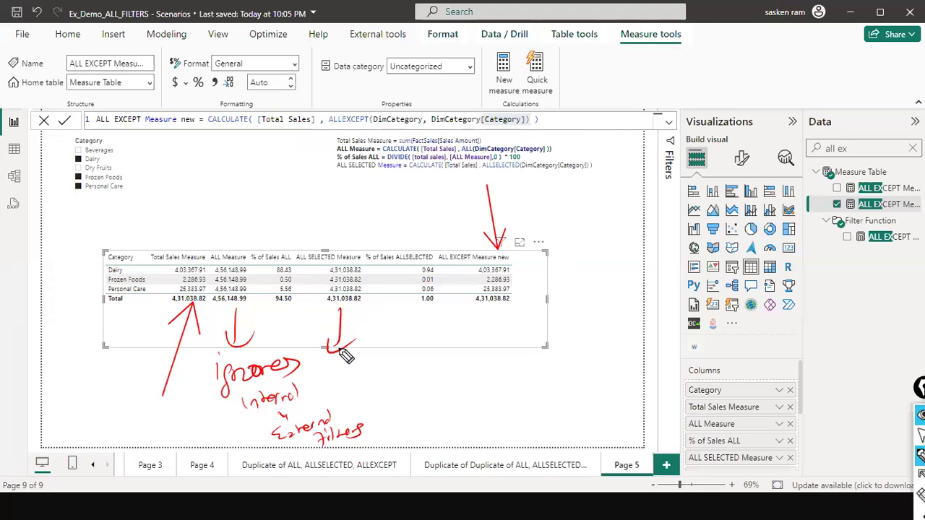
- Handwrite "ignores internal Filter" under an arrow from ALL SELECTED Measure, and point an arrow at the Dairy row
{"action": "mouse_move", "coordinate": [348, 359]}
{"action": "left_mouse_down"}
{"action": "mouse_move", "coordinate": [337, 311]}
{"action": "mouse_move", "coordinate": [342, 355]}
{"action": "mouse_move", "coordinate": [365, 318]}
{"action": "left_mouse_up"}
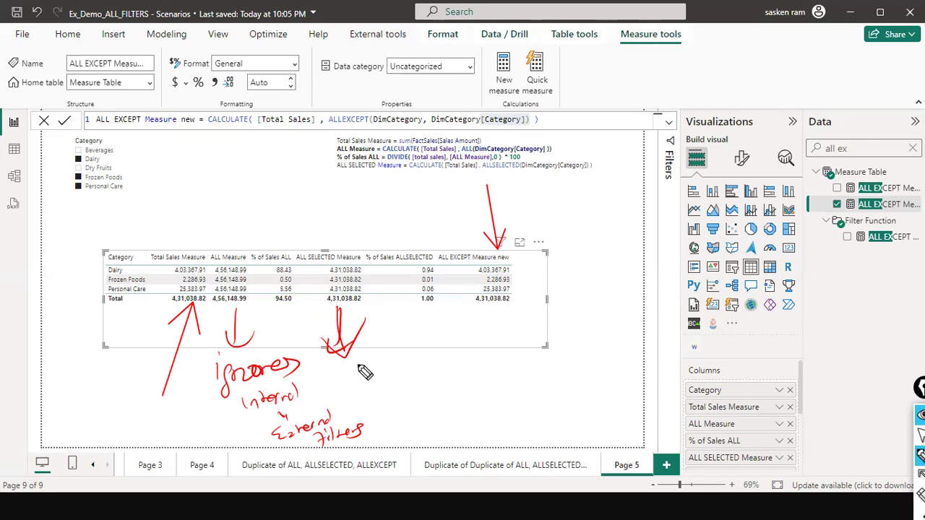
{"action": "mouse_move", "coordinate": [358, 364]}
{"action": "left_mouse_down"}
{"action": "mouse_move", "coordinate": [359, 374]}
{"action": "mouse_move", "coordinate": [405, 380]}
{"action": "mouse_move", "coordinate": [379, 394]}
{"action": "mouse_move", "coordinate": [399, 383]}
{"action": "mouse_move", "coordinate": [433, 390]}
{"action": "mouse_move", "coordinate": [429, 382]}
{"action": "left_mouse_up"}
{"action": "left_click_drag", "start_coordinate": [393, 409], "coordinate": [457, 403]}
{"action": "left_click_drag", "start_coordinate": [56, 267], "coordinate": [98, 269]}
{"action": "left_click_drag", "start_coordinate": [90, 262], "coordinate": [90, 278]}
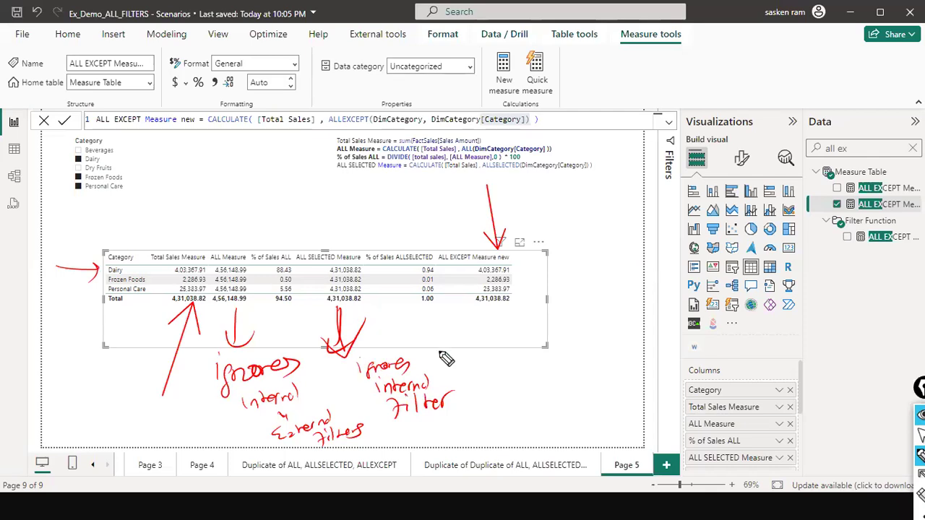
- Draw an arrow below ALL EXCEPT Measure new and handwrite "ignores all the filters except the one used it" beneath it
{"action": "left_click_drag", "start_coordinate": [501, 309], "coordinate": [532, 344]}
{"action": "left_click_drag", "start_coordinate": [505, 344], "coordinate": [517, 358]}
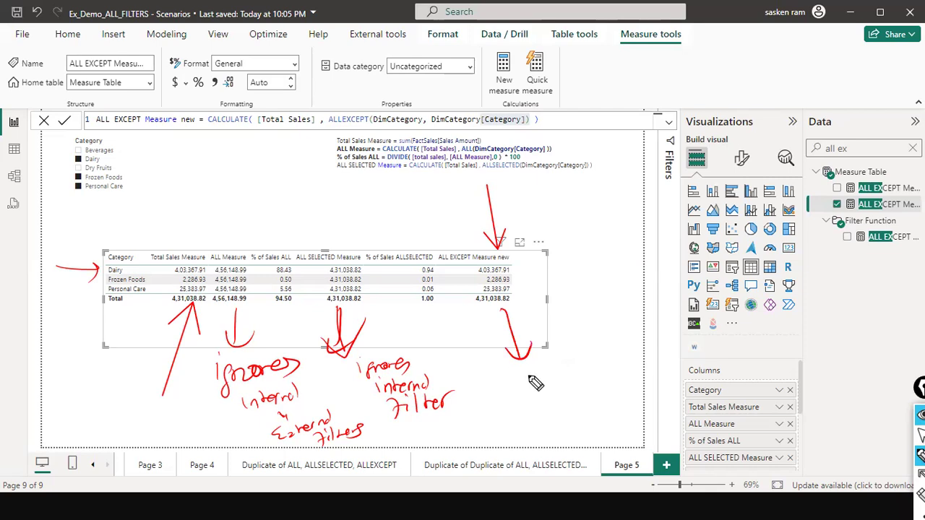
{"action": "mouse_move", "coordinate": [522, 375]}
{"action": "left_mouse_down"}
{"action": "mouse_move", "coordinate": [557, 383]}
{"action": "mouse_move", "coordinate": [596, 375]}
{"action": "left_mouse_up"}
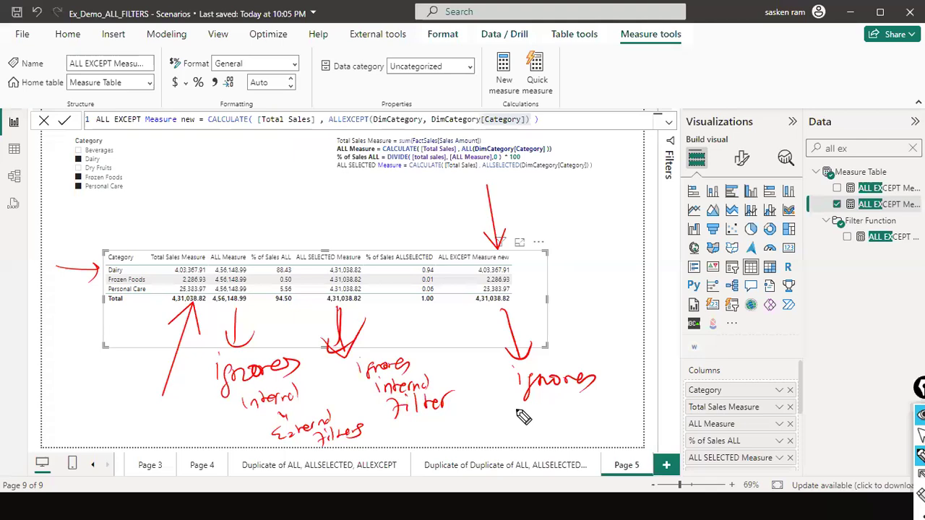
{"action": "mouse_move", "coordinate": [508, 419]}
{"action": "left_mouse_down"}
{"action": "mouse_move", "coordinate": [594, 409]}
{"action": "mouse_move", "coordinate": [615, 383]}
{"action": "mouse_move", "coordinate": [642, 387]}
{"action": "left_mouse_up"}
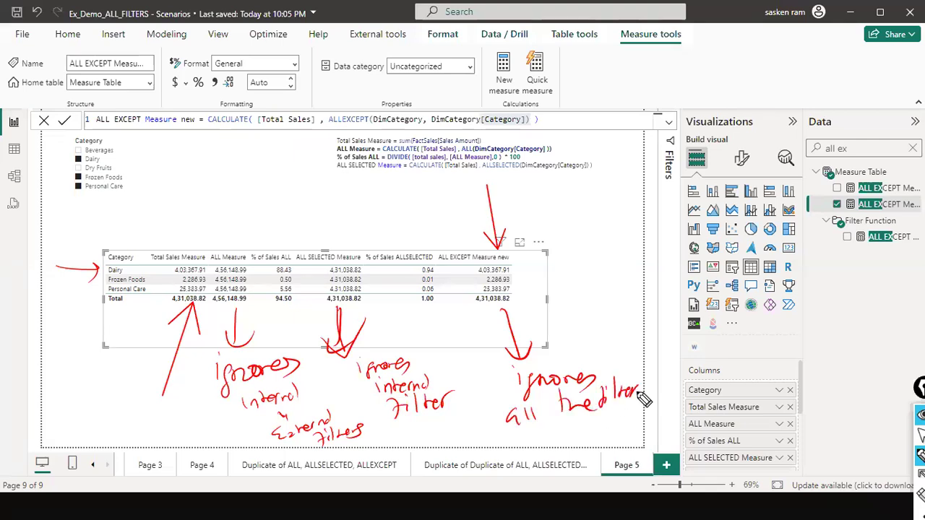
{"action": "left_click_drag", "start_coordinate": [545, 428], "coordinate": [629, 435]}
{"action": "mouse_move", "coordinate": [508, 456]}
{"action": "left_mouse_down"}
{"action": "mouse_move", "coordinate": [607, 454]}
{"action": "mouse_move", "coordinate": [676, 432]}
{"action": "left_mouse_up"}
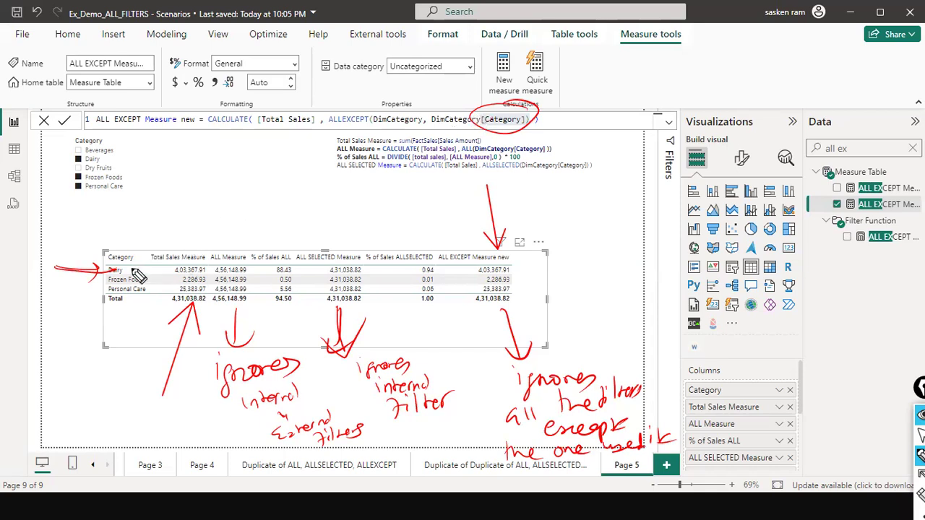
- Mark the Dairy value under ALL EXCEPT Measure new and point a red arrow at the measure's name in the formula
{"action": "left_click_drag", "start_coordinate": [493, 275], "coordinate": [496, 271]}
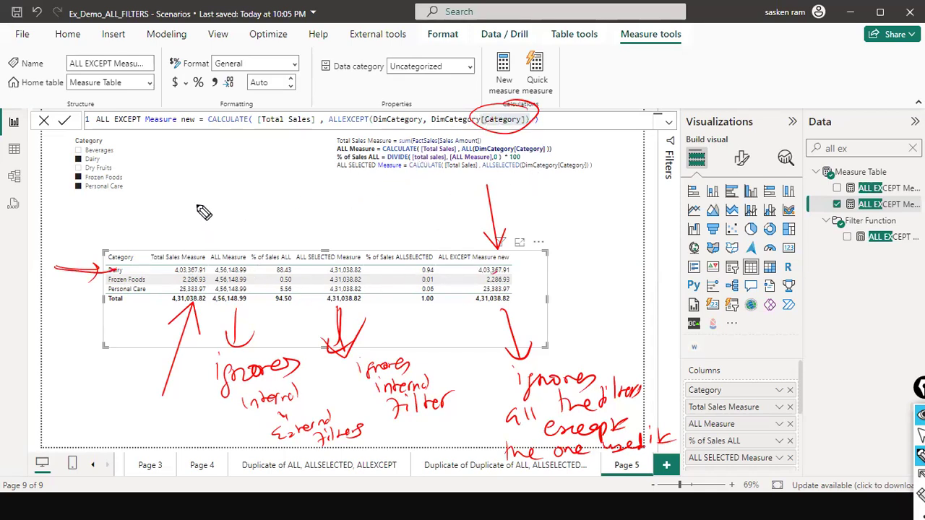
{"action": "mouse_move", "coordinate": [145, 172]}
{"action": "left_mouse_down"}
{"action": "mouse_move", "coordinate": [149, 130]}
{"action": "mouse_move", "coordinate": [173, 143]}
{"action": "left_mouse_up"}
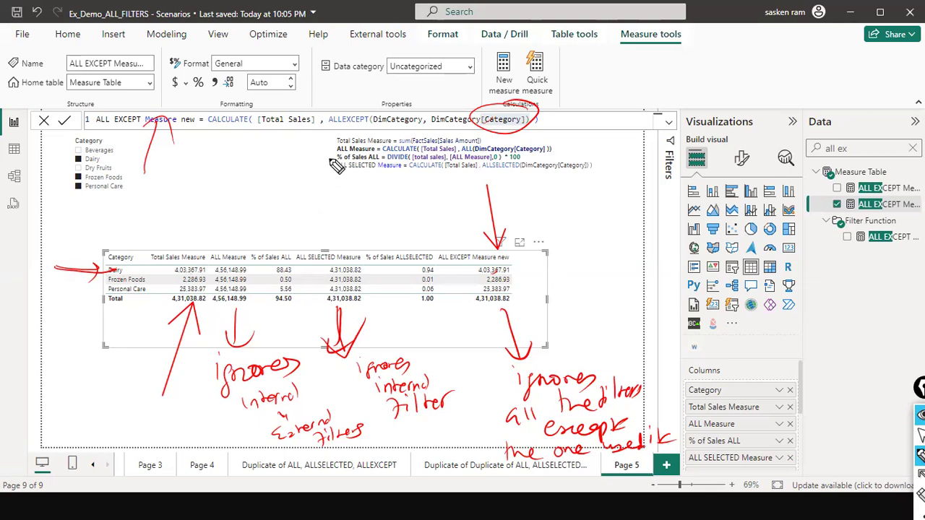
- Clear the handwritten annotations and look through Page 3, Page 4 and the duplicated ALL, ALLSELECTED, ALLEXCEPT pages, ending on Page 5
{"action": "key", "text": "Escape"}
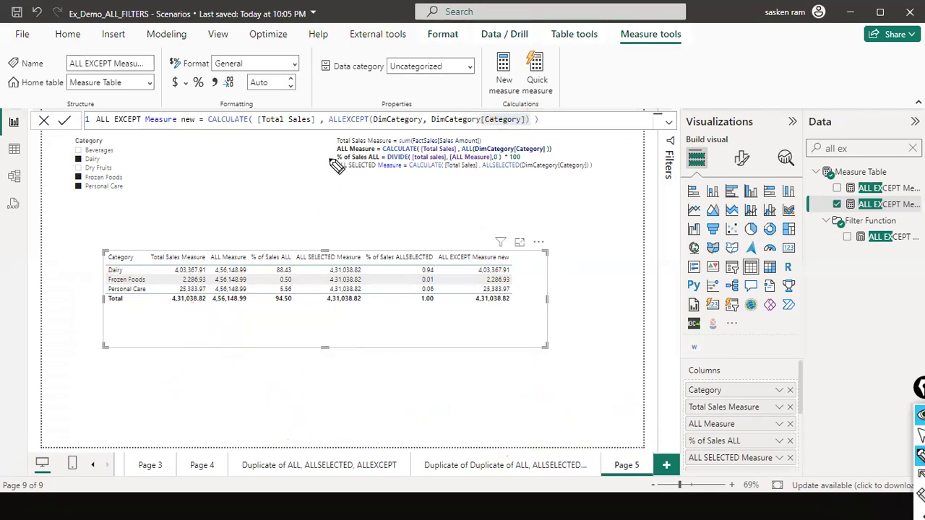
{"action": "left_click", "coordinate": [303, 467]}
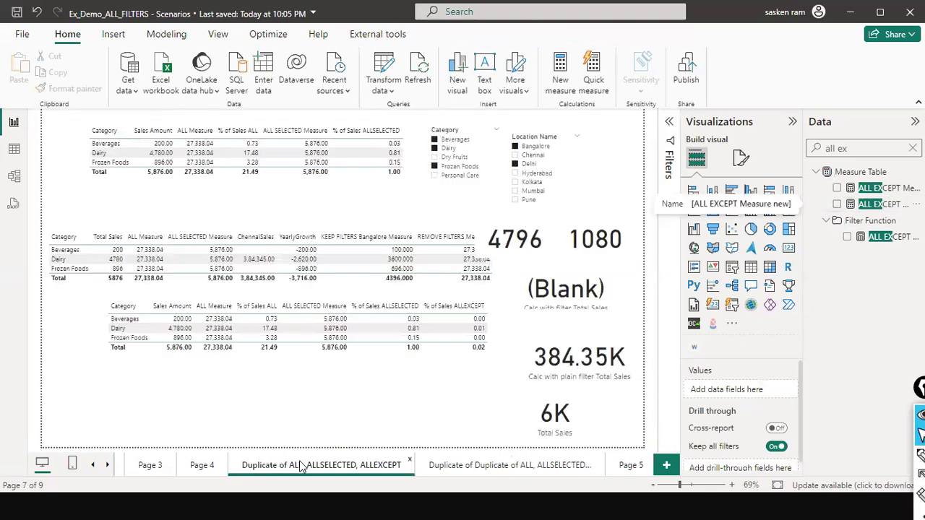
{"action": "left_click", "coordinate": [197, 468]}
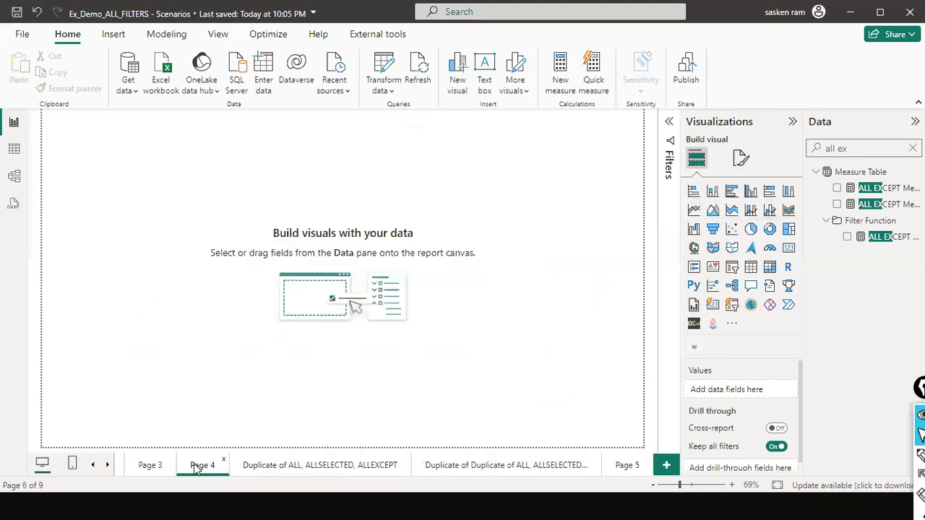
{"action": "left_click", "coordinate": [290, 469]}
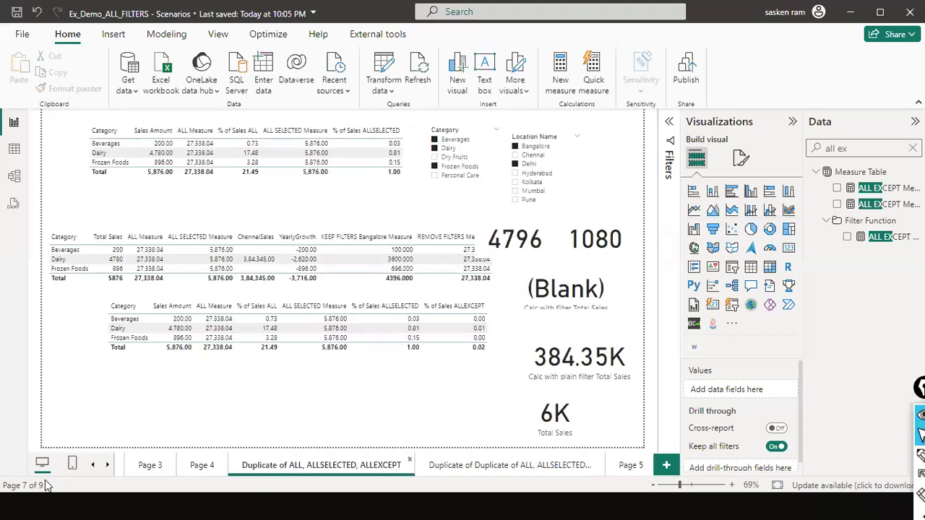
{"action": "left_click", "coordinate": [150, 466]}
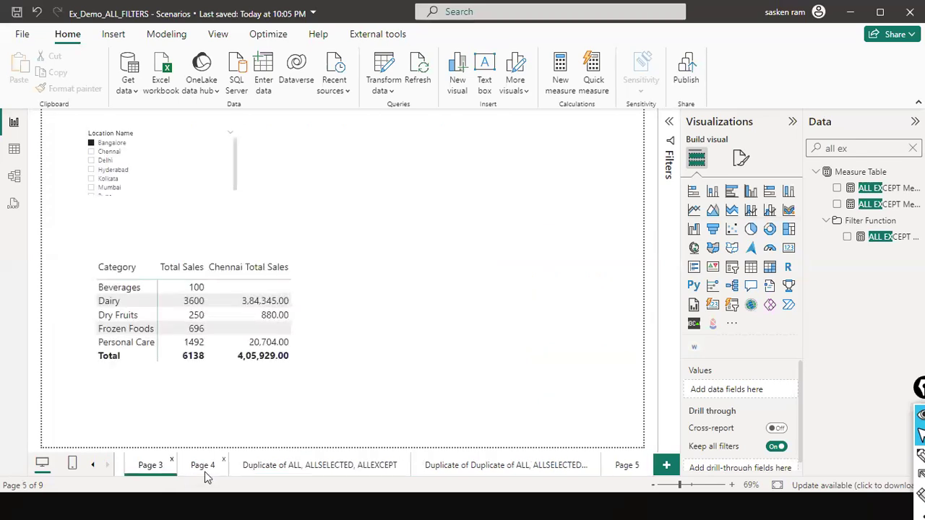
{"action": "left_click", "coordinate": [205, 471]}
{"action": "left_click", "coordinate": [496, 467]}
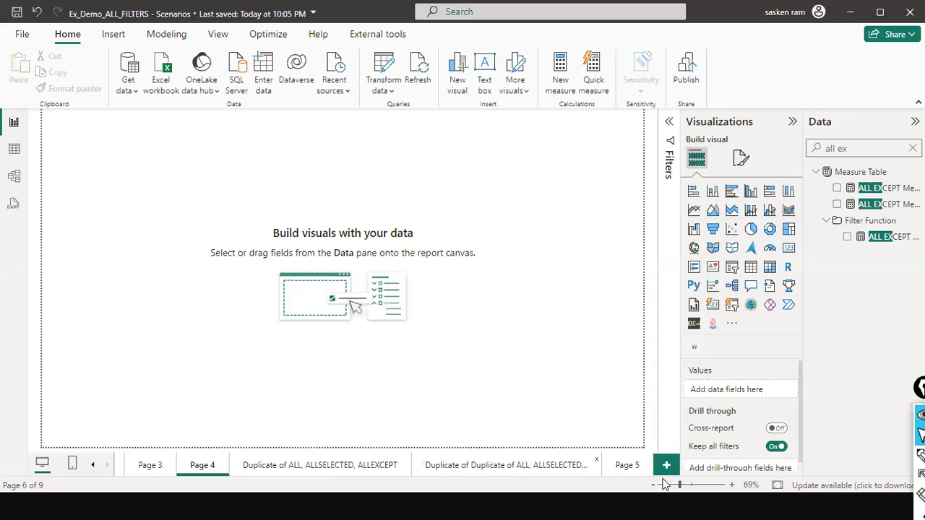
{"action": "left_click", "coordinate": [626, 465]}
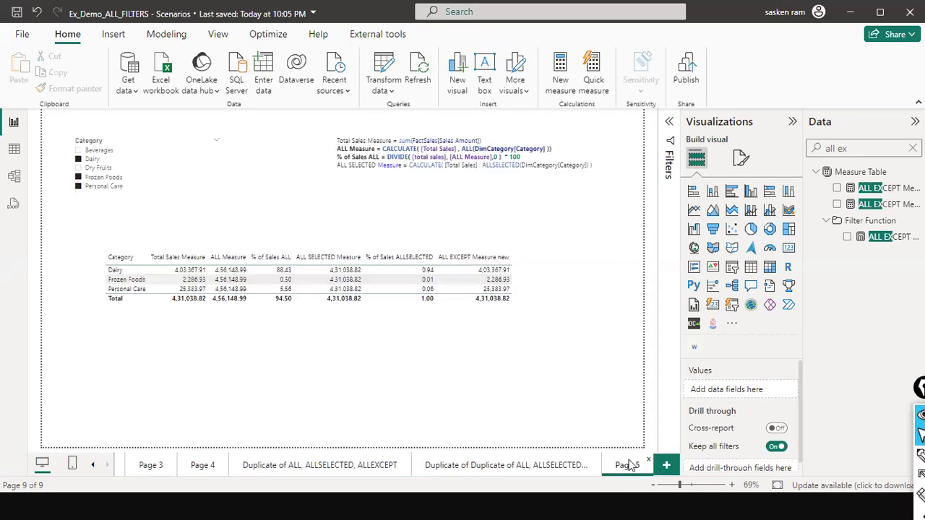
- Move the Category slicer closer to the page's left edge and clear all its selections
{"action": "left_click", "coordinate": [124, 162]}
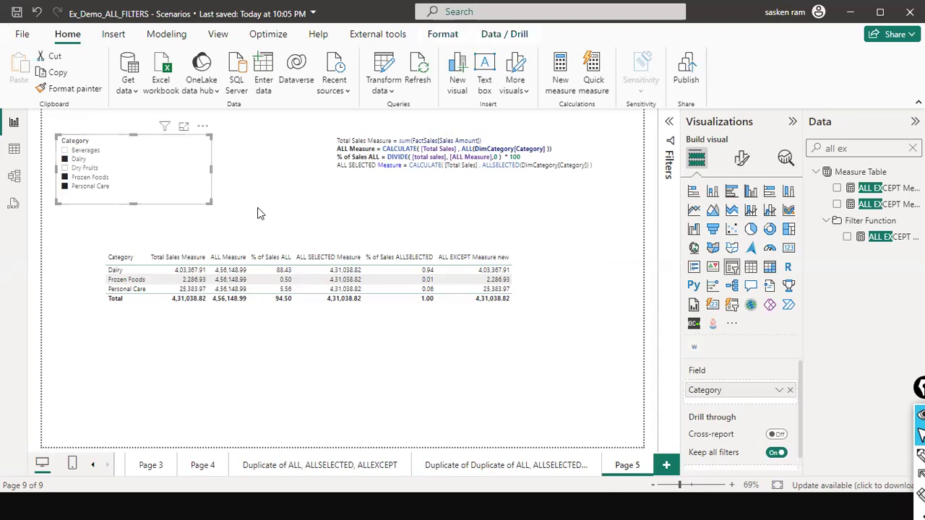
{"action": "left_click", "coordinate": [295, 203]}
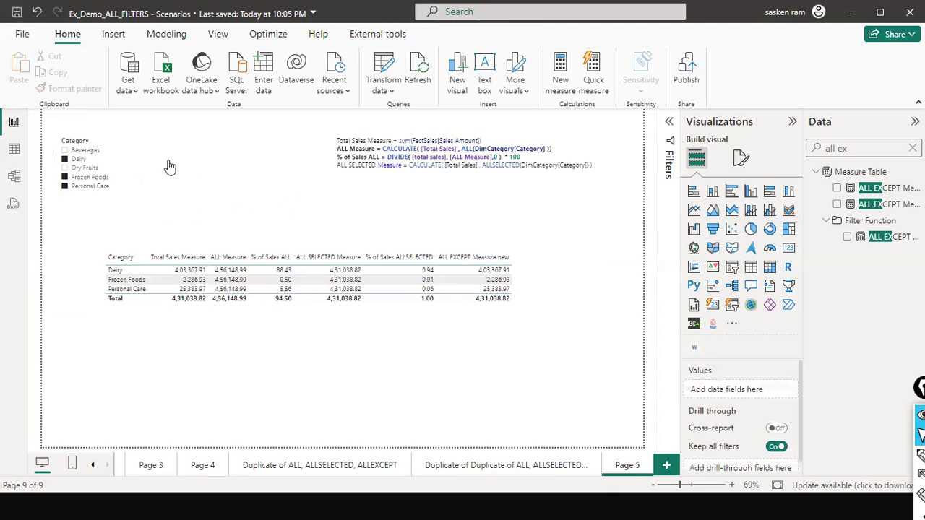
{"action": "left_click", "coordinate": [193, 142]}
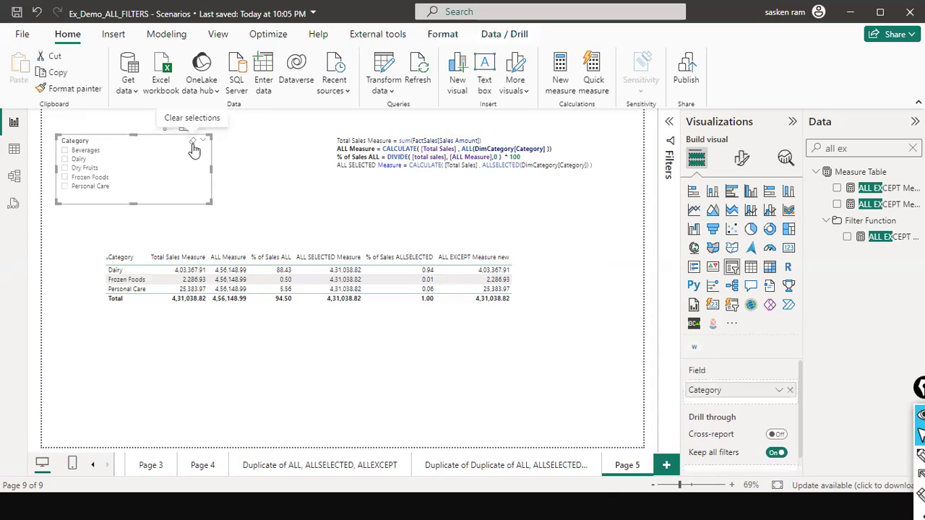
- Shorten the sales table's frame and reposition it on the page below the Category slicer and formula notes
{"action": "left_click", "coordinate": [282, 341]}
{"action": "left_click_drag", "start_coordinate": [312, 344], "coordinate": [324, 296]}
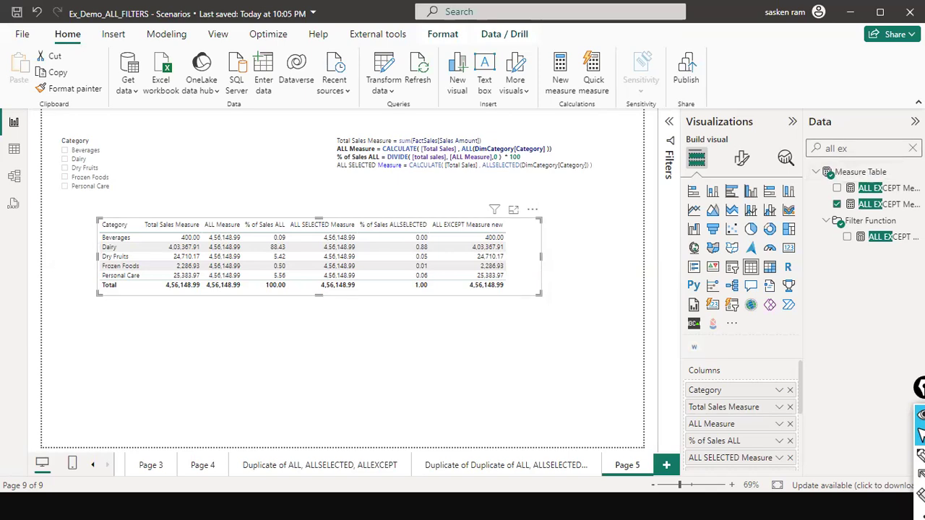
{"action": "left_click", "coordinate": [913, 148]}
{"action": "scroll", "coordinate": [862, 266], "scroll_direction": "down", "scroll_amount": 3}
{"action": "scroll", "coordinate": [864, 289], "scroll_direction": "down", "scroll_amount": 1}
{"action": "scroll", "coordinate": [867, 316], "scroll_direction": "down", "scroll_amount": 10}
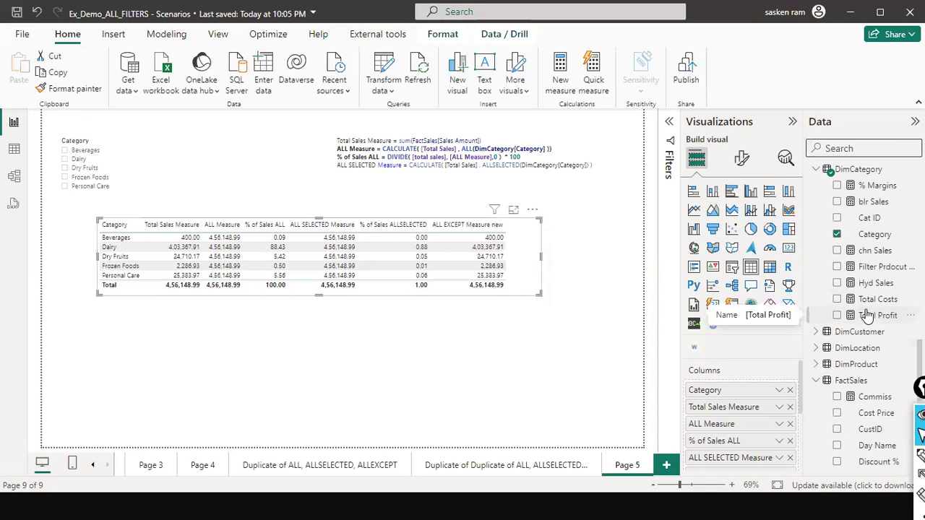
{"action": "scroll", "coordinate": [868, 317], "scroll_direction": "up", "scroll_amount": 2}
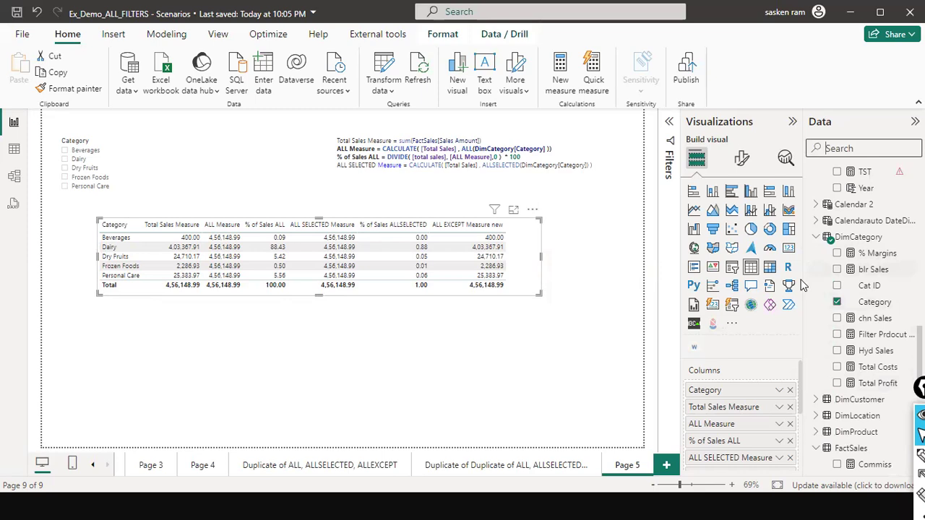
{"action": "left_click_drag", "start_coordinate": [516, 293], "coordinate": [516, 320]}
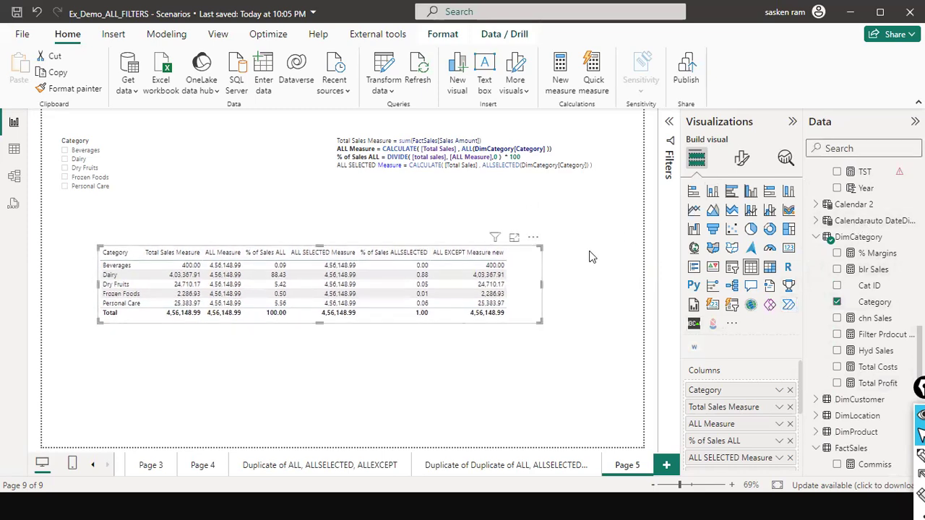
- Search the fields for "all ex", review the ALL EXCEPT measure formulas, and add ALL EXCEPT Measure new to the sales table a second time
{"action": "left_click", "coordinate": [838, 144]}
{"action": "type", "text": "all e"}
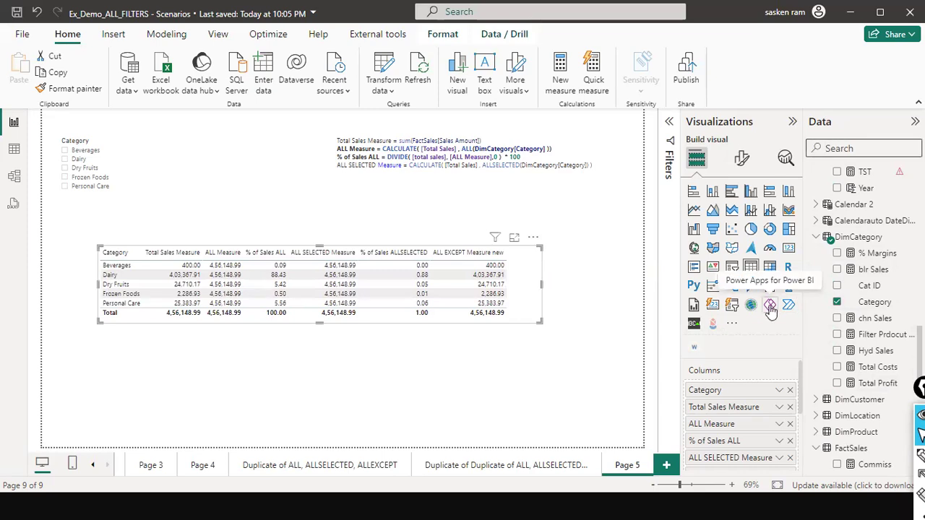
{"action": "type", "text": "x"}
{"action": "left_click", "coordinate": [884, 187]}
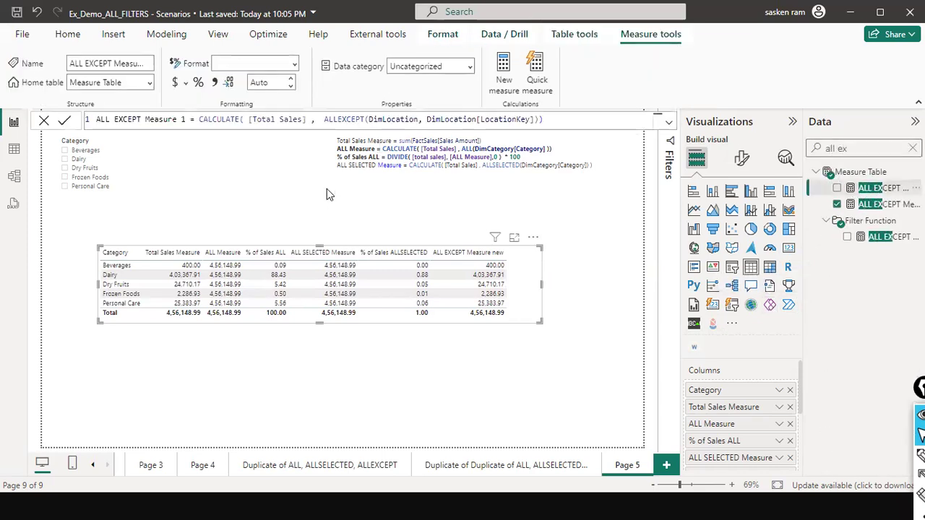
{"action": "left_click", "coordinate": [884, 205]}
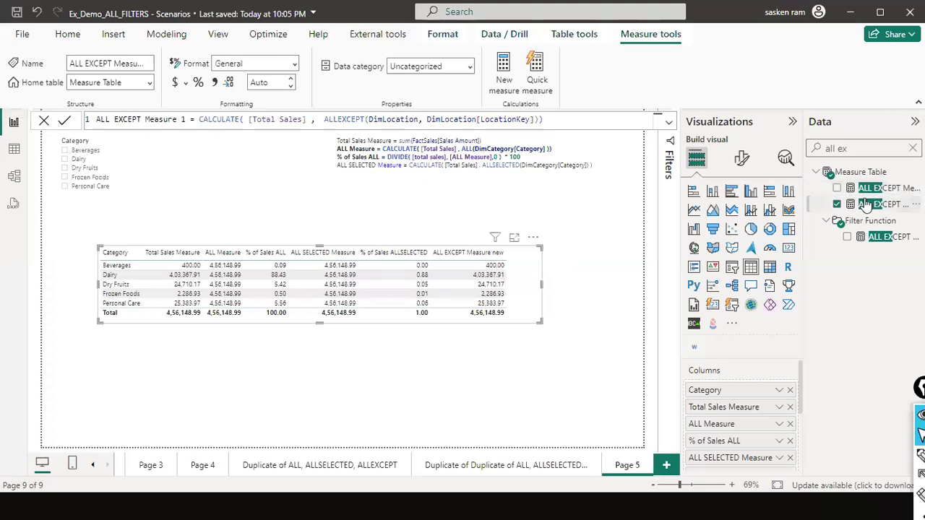
{"action": "left_click", "coordinate": [875, 239]}
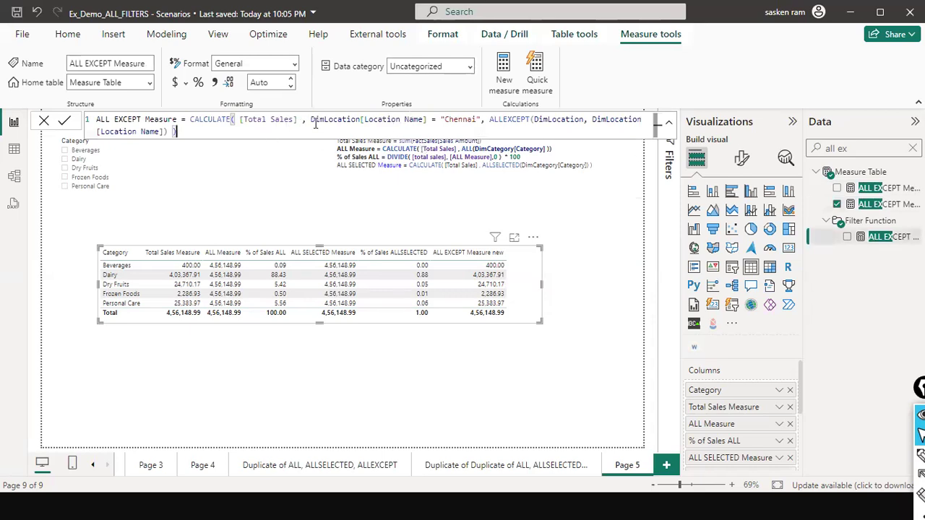
{"action": "left_click_drag", "start_coordinate": [312, 120], "coordinate": [477, 120]}
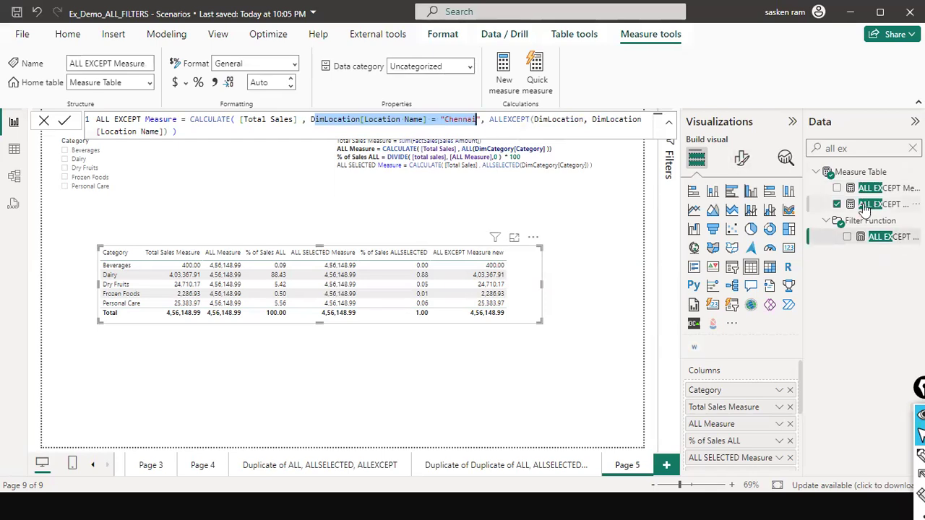
{"action": "left_click_drag", "start_coordinate": [866, 208], "coordinate": [601, 282]}
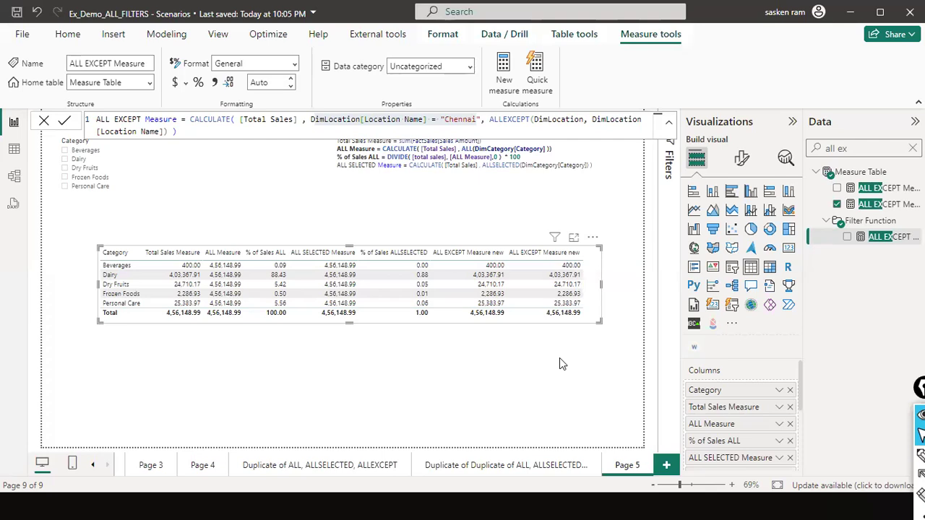
- Filter the Category slicer to Beverages, Dry Fruits and Personal Care
{"action": "left_click", "coordinate": [65, 172]}
{"action": "left_click", "coordinate": [64, 169], "text": "ctrl"}
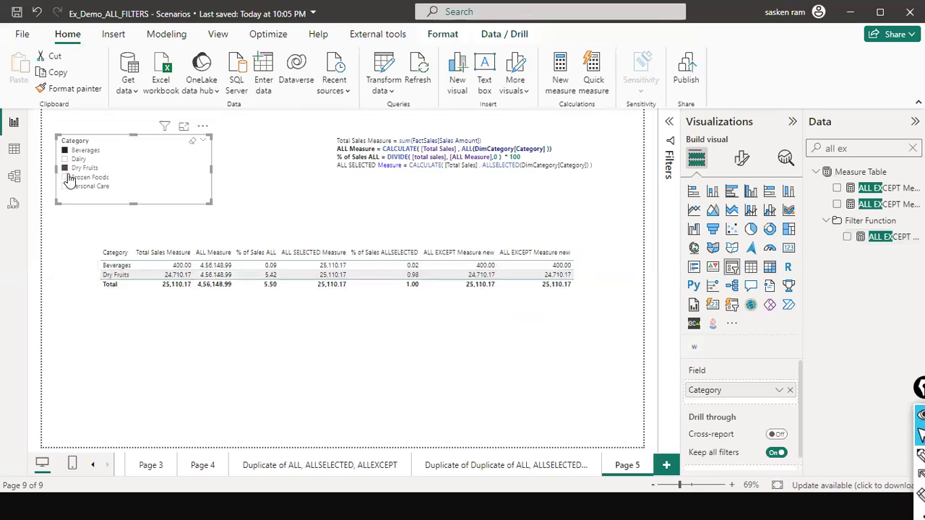
{"action": "left_click", "coordinate": [64, 186], "text": "ctrl"}
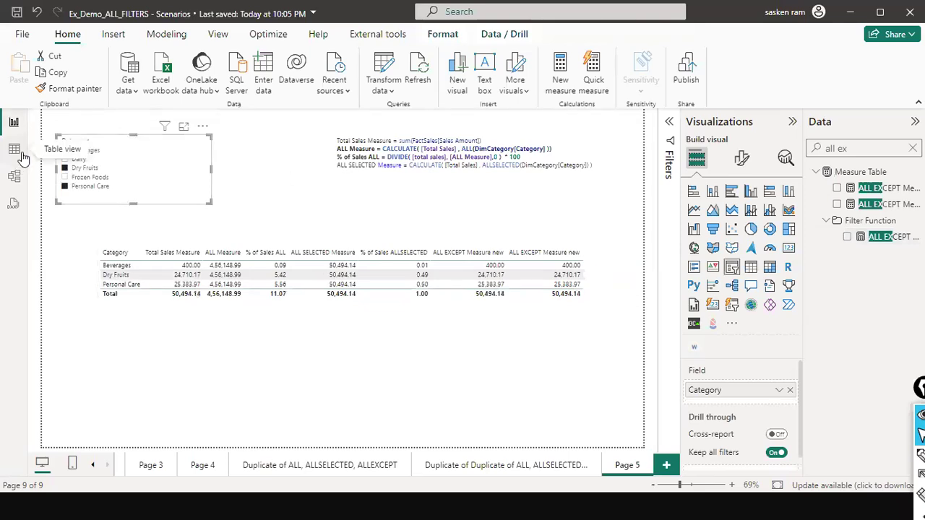
- Examine how FactSales relates to the dimension tables in the data model, including the LocationKey link to DimLocation, and return to the report
{"action": "left_click", "coordinate": [14, 179]}
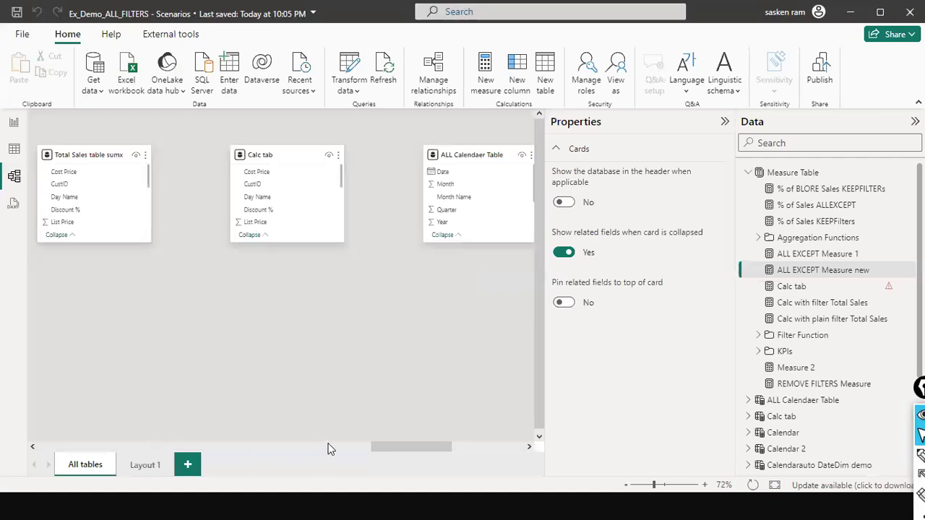
{"action": "left_click_drag", "start_coordinate": [389, 446], "coordinate": [547, 454]}
{"action": "left_click_drag", "start_coordinate": [299, 428], "coordinate": [16, 426]}
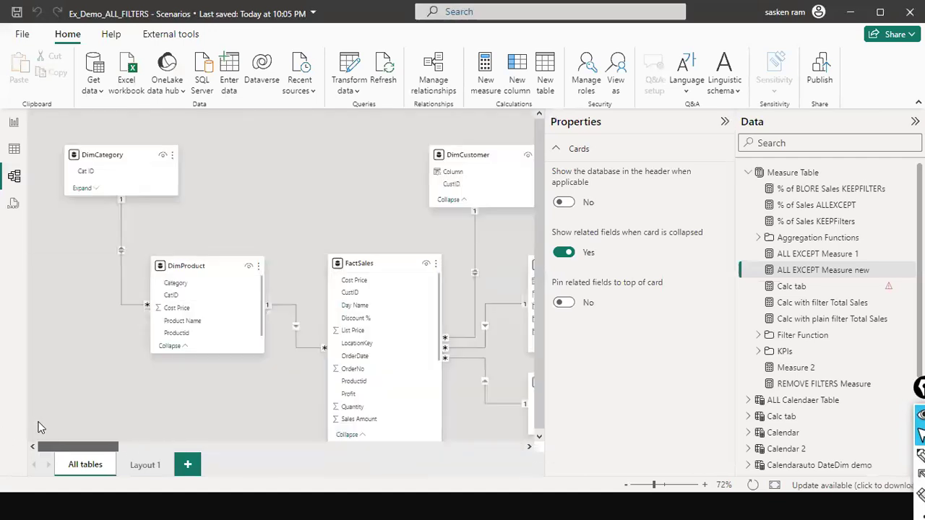
{"action": "scroll", "coordinate": [116, 405], "scroll_direction": "right", "scroll_amount": 5}
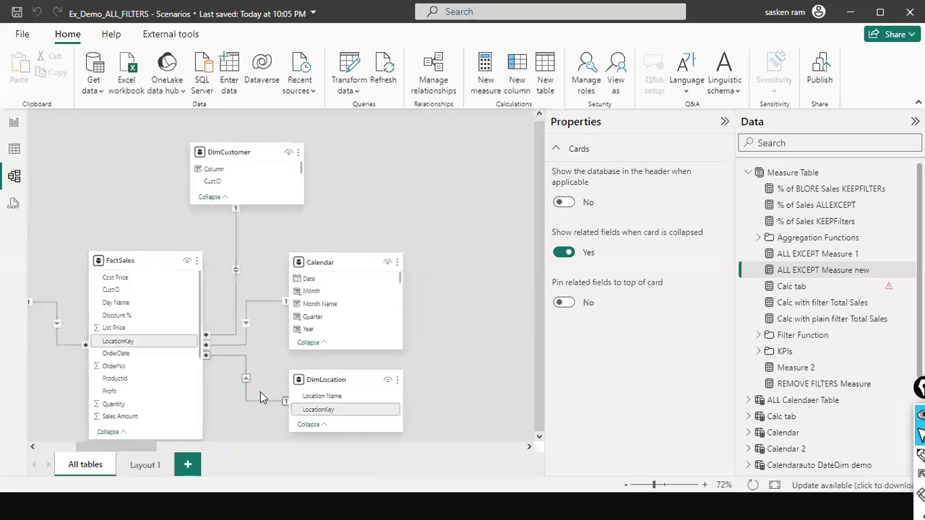
{"action": "left_click", "coordinate": [15, 124]}
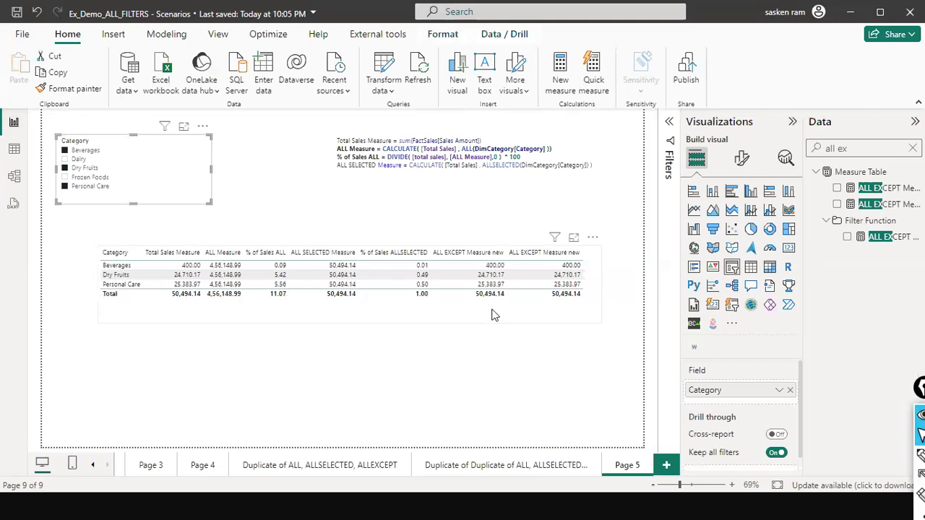
- Narrow the Category slicer and place a new empty slicer of similar size directly beside it
{"action": "left_click_drag", "start_coordinate": [211, 172], "coordinate": [166, 171]}
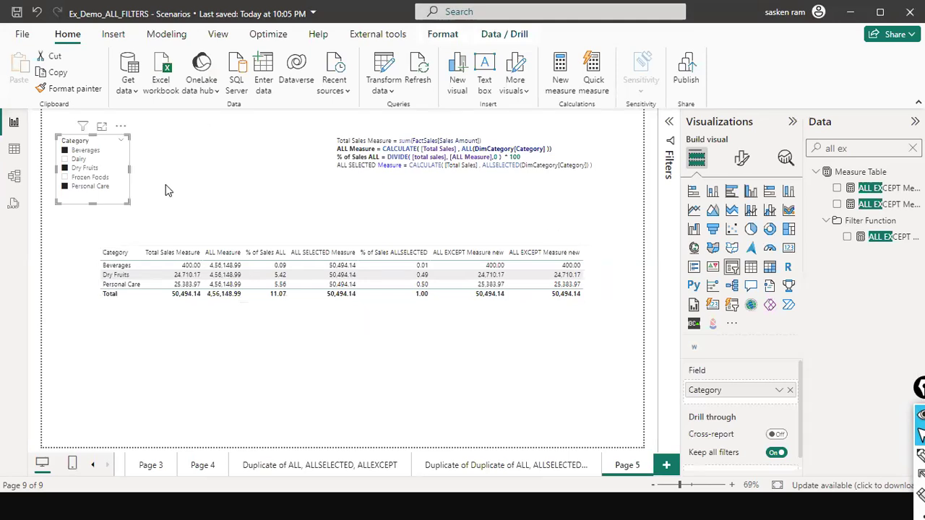
{"action": "left_click", "coordinate": [166, 191]}
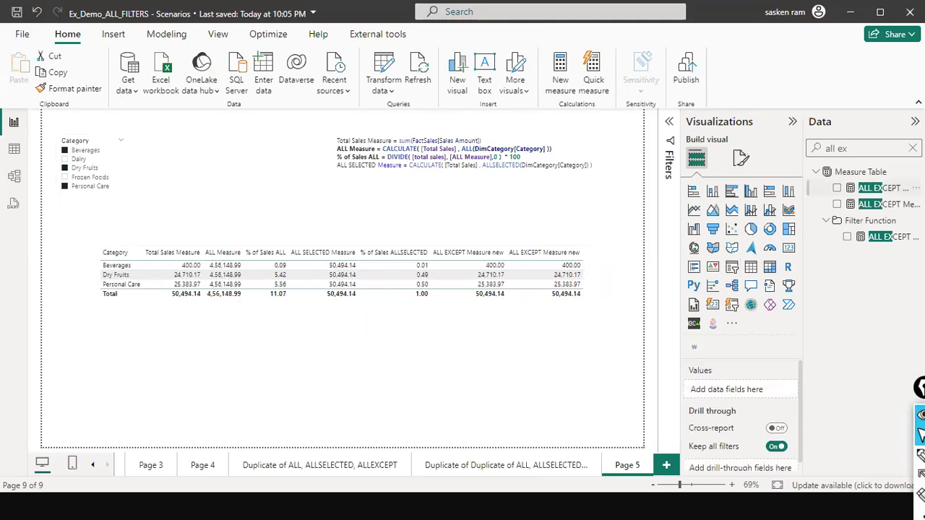
{"action": "left_click", "coordinate": [913, 148]}
{"action": "left_click", "coordinate": [732, 269]}
{"action": "left_click_drag", "start_coordinate": [334, 170], "coordinate": [216, 168]}
{"action": "mouse_move", "coordinate": [165, 187]}
{"action": "left_mouse_down"}
{"action": "mouse_move", "coordinate": [185, 173]}
{"action": "mouse_move", "coordinate": [173, 186]}
{"action": "left_mouse_up"}
- Assign the Location Name field from DimLocation to the new slicer and widen the slicer slightly
{"action": "scroll", "coordinate": [853, 311], "scroll_direction": "down", "scroll_amount": 3}
{"action": "scroll", "coordinate": [853, 311], "scroll_direction": "up", "scroll_amount": 5}
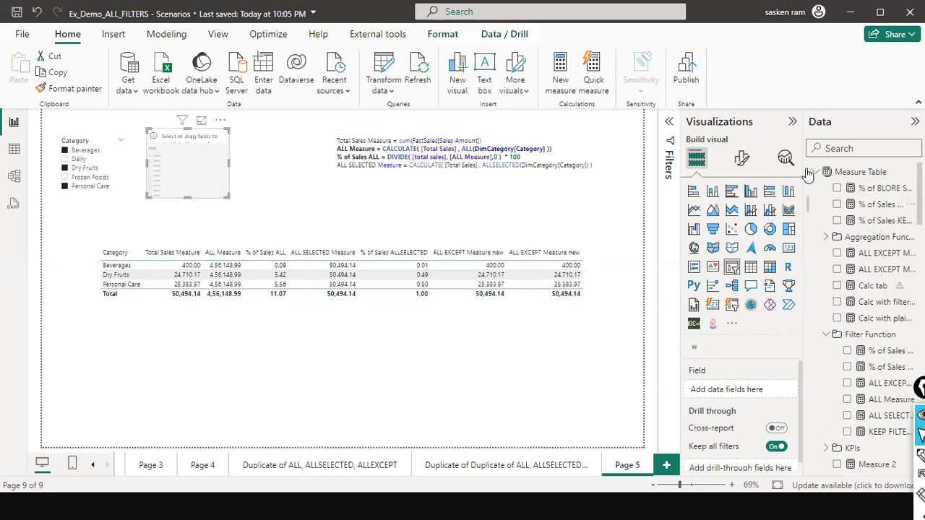
{"action": "left_click", "coordinate": [815, 172]}
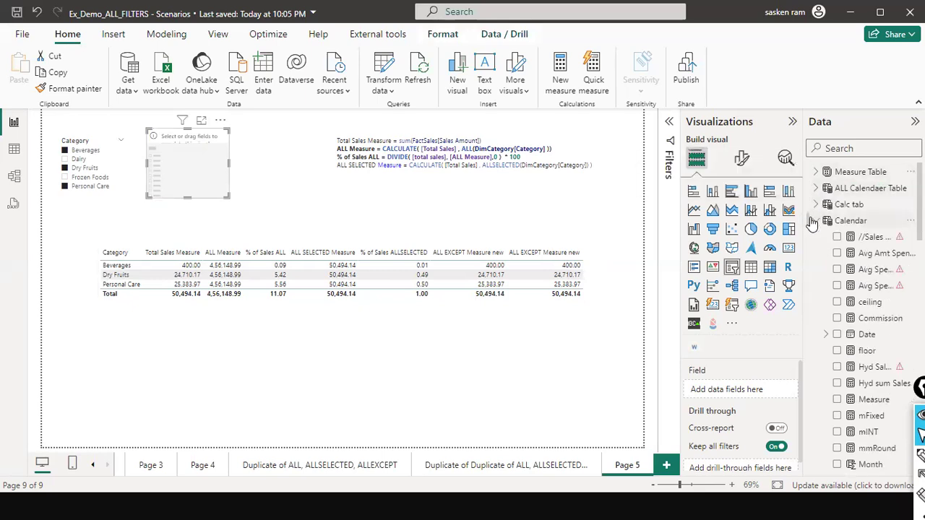
{"action": "left_click", "coordinate": [815, 221]}
{"action": "scroll", "coordinate": [830, 296], "scroll_direction": "down", "scroll_amount": 3}
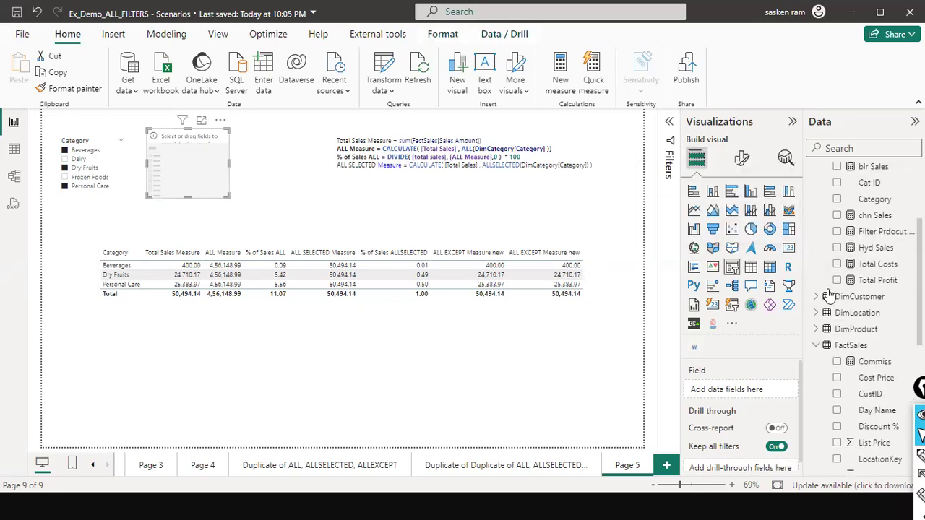
{"action": "scroll", "coordinate": [830, 297], "scroll_direction": "down", "scroll_amount": 3}
{"action": "scroll", "coordinate": [830, 296], "scroll_direction": "up", "scroll_amount": 3}
{"action": "left_click", "coordinate": [815, 313]}
{"action": "left_click_drag", "start_coordinate": [880, 329], "coordinate": [217, 165]}
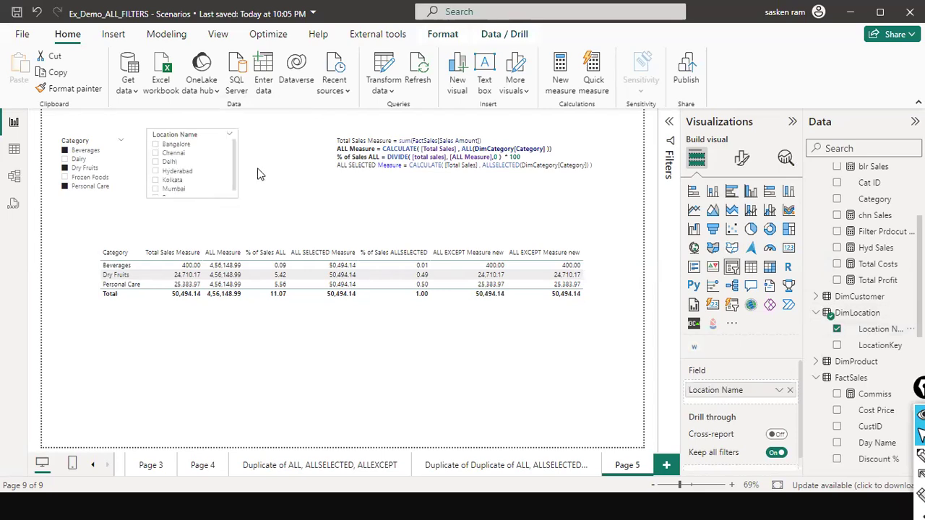
{"action": "left_click_drag", "start_coordinate": [258, 169], "coordinate": [259, 169]}
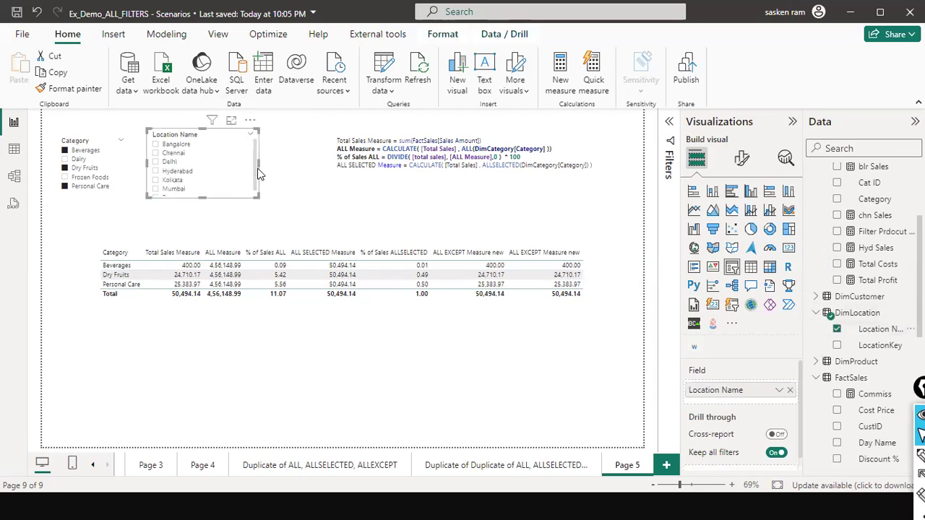
- Search the data fields for "allex" with the sales table selected, and clear the search
{"action": "left_click", "coordinate": [156, 154]}
{"action": "left_click", "coordinate": [596, 297]}
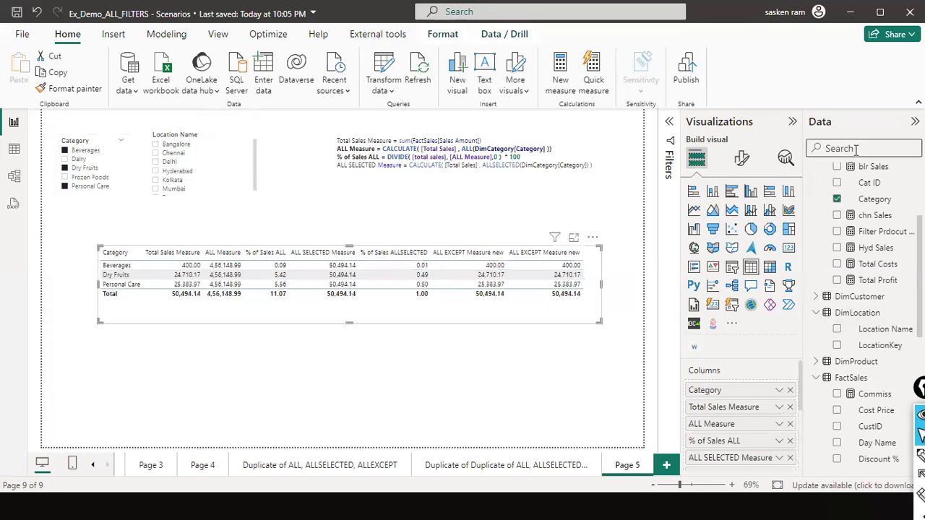
{"action": "type", "text": "all"}
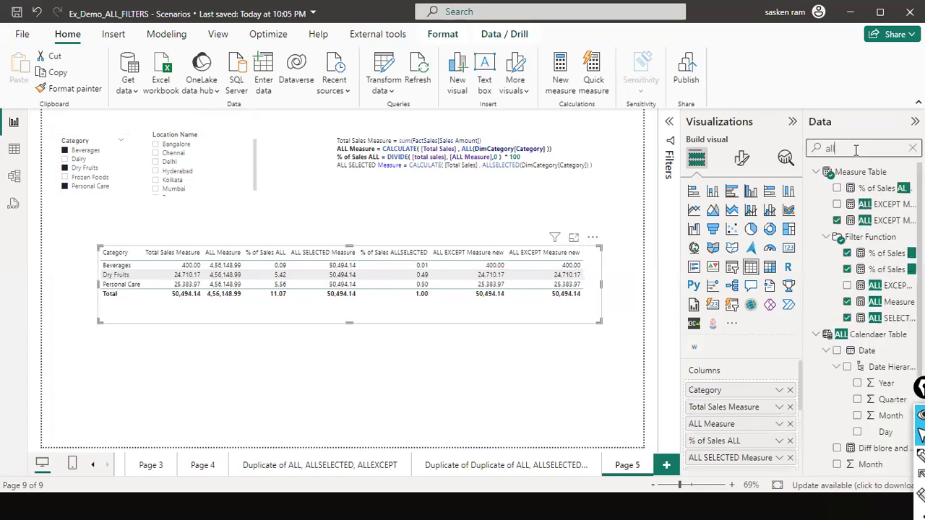
{"action": "type", "text": "ex"}
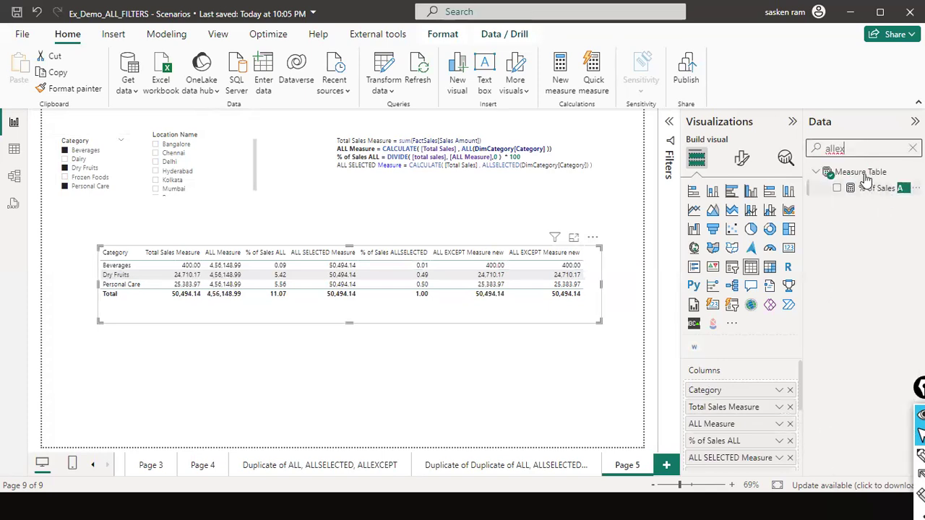
{"action": "left_click", "coordinate": [912, 148]}
- Move the category sales table up beneath the slicers and place a duplicate of it below
{"action": "left_click_drag", "start_coordinate": [420, 316], "coordinate": [408, 294]}
{"action": "key", "text": "ctrl+c"}
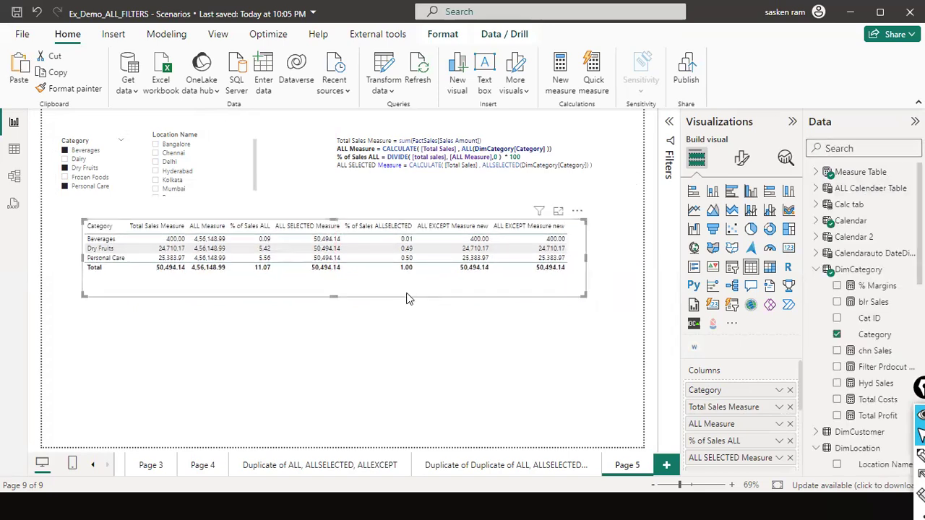
{"action": "key", "text": "ctrl+v"}
{"action": "left_click_drag", "start_coordinate": [415, 284], "coordinate": [421, 363]}
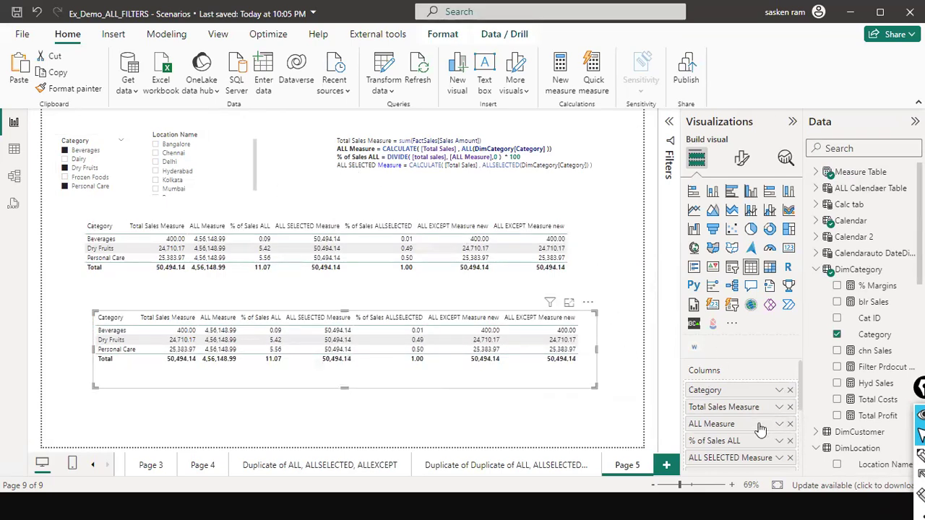
- Replace the Category column of the duplicated table with the Location Name field from DimLocation
{"action": "left_click", "coordinate": [790, 390]}
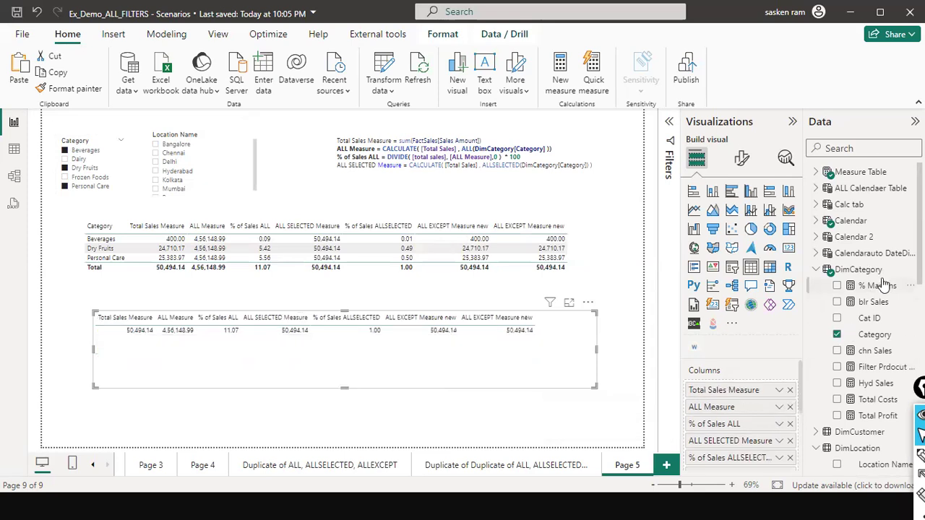
{"action": "left_click", "coordinate": [815, 269]}
{"action": "left_click_drag", "start_coordinate": [887, 322], "coordinate": [296, 327]}
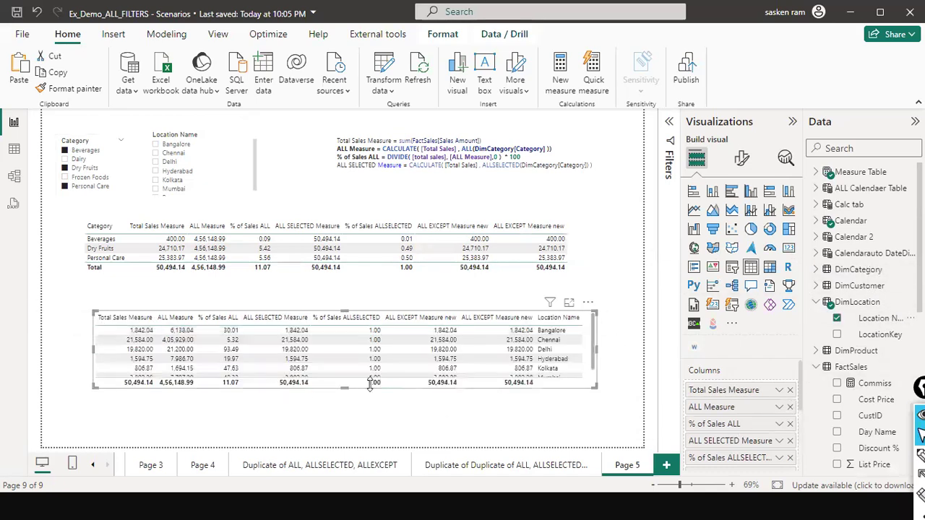
{"action": "scroll", "coordinate": [738, 434], "scroll_direction": "down", "scroll_amount": 5}
{"action": "scroll", "coordinate": [738, 434], "scroll_direction": "up", "scroll_amount": 3}
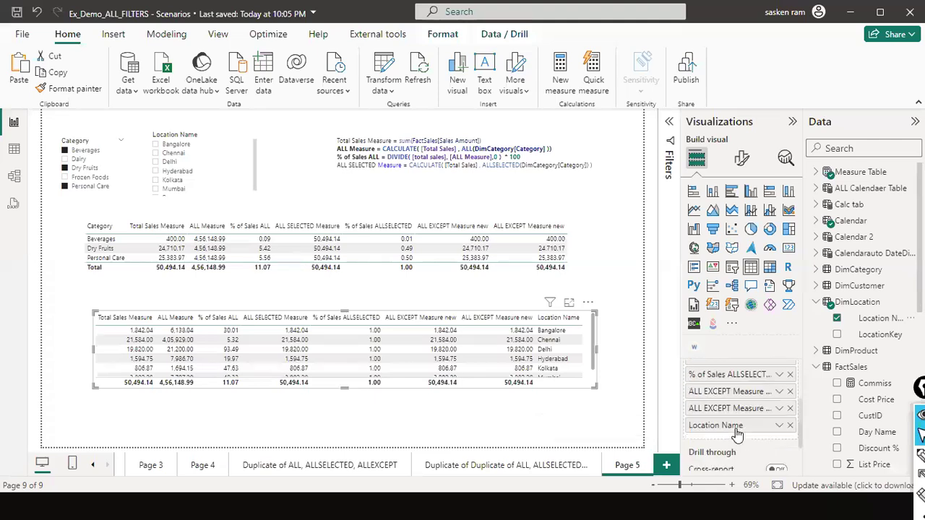
- Make Location Name the first column of the duplicated table and widen the table slightly
{"action": "left_click_drag", "start_coordinate": [724, 443], "coordinate": [725, 394]}
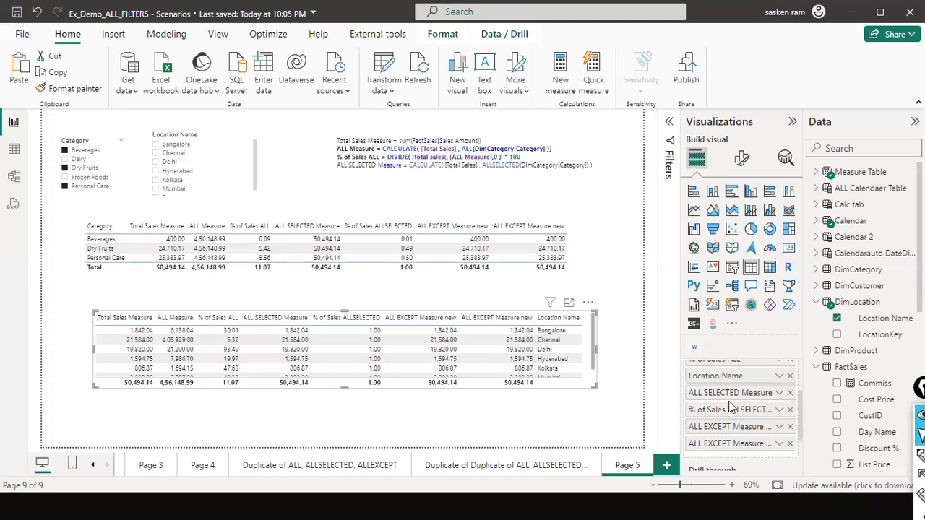
{"action": "scroll", "coordinate": [726, 427], "scroll_direction": "up", "scroll_amount": 3}
{"action": "left_click_drag", "start_coordinate": [725, 426], "coordinate": [717, 401]}
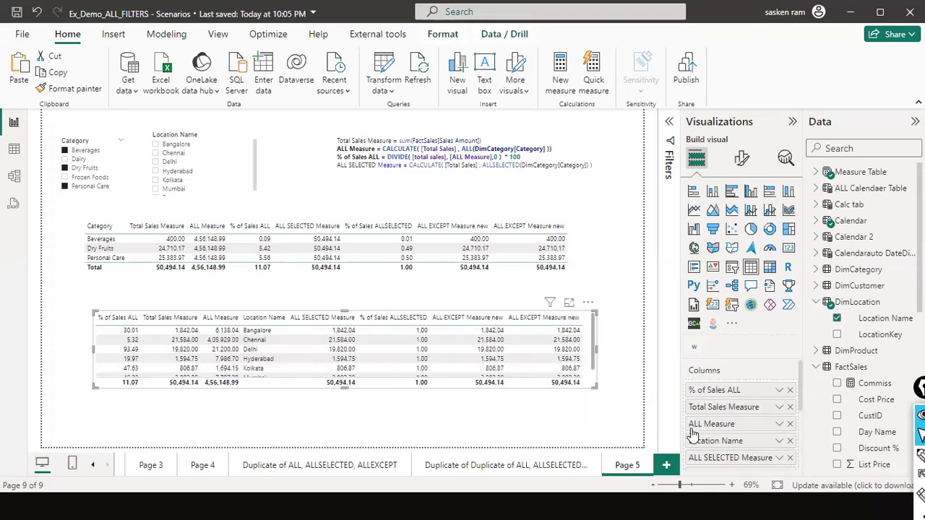
{"action": "left_click_drag", "start_coordinate": [715, 440], "coordinate": [717, 391]}
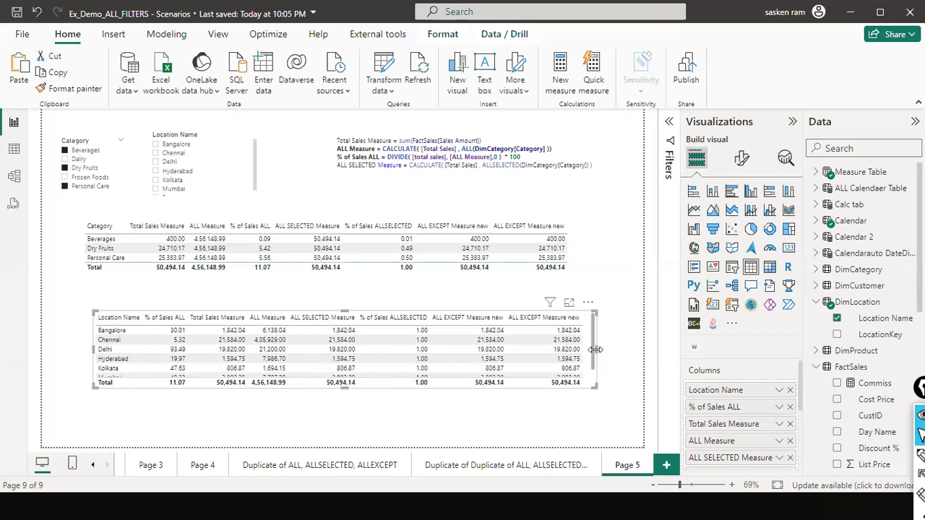
{"action": "left_click_drag", "start_coordinate": [613, 340], "coordinate": [618, 344]}
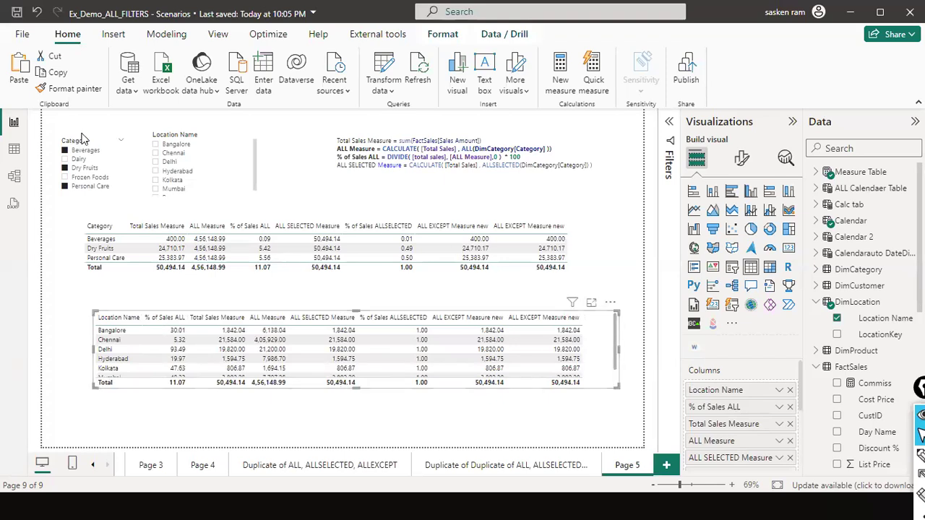
- Filter both tables to Bangalore with the Location Name slicer, and clear that selection
{"action": "left_click", "coordinate": [156, 148]}
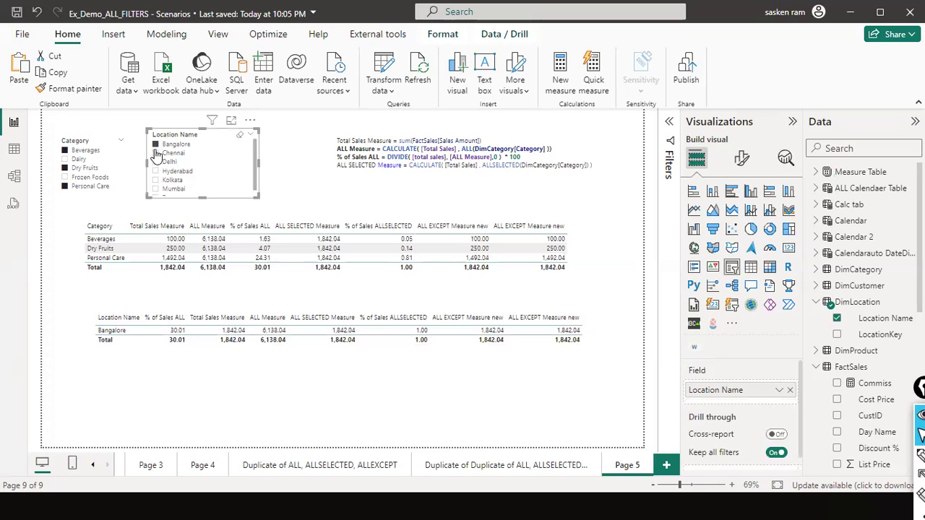
{"action": "left_click", "coordinate": [240, 137]}
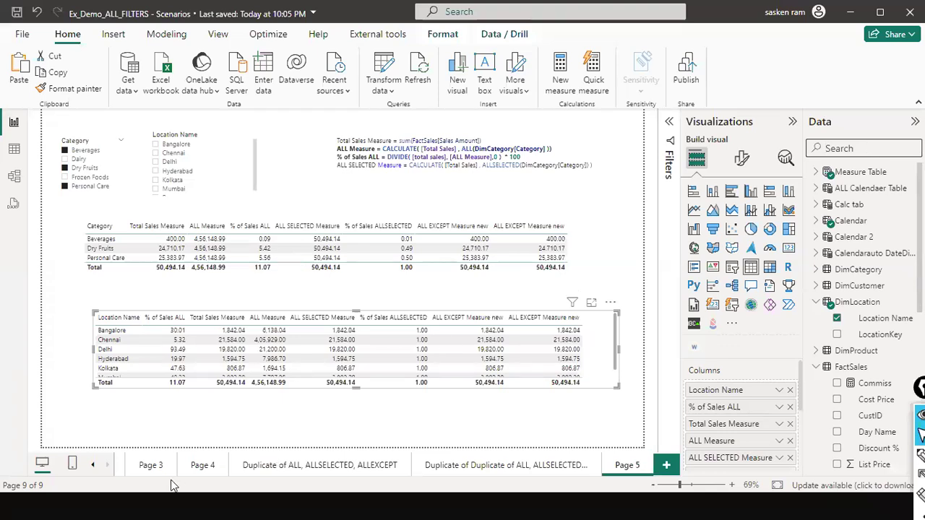
- On the "Duplicate of ALL, ALLSELECTED, ALLEXCEPT" page, move the 4796 Total Sales card below the tables and inspect the lower two tables
{"action": "left_click", "coordinate": [332, 466]}
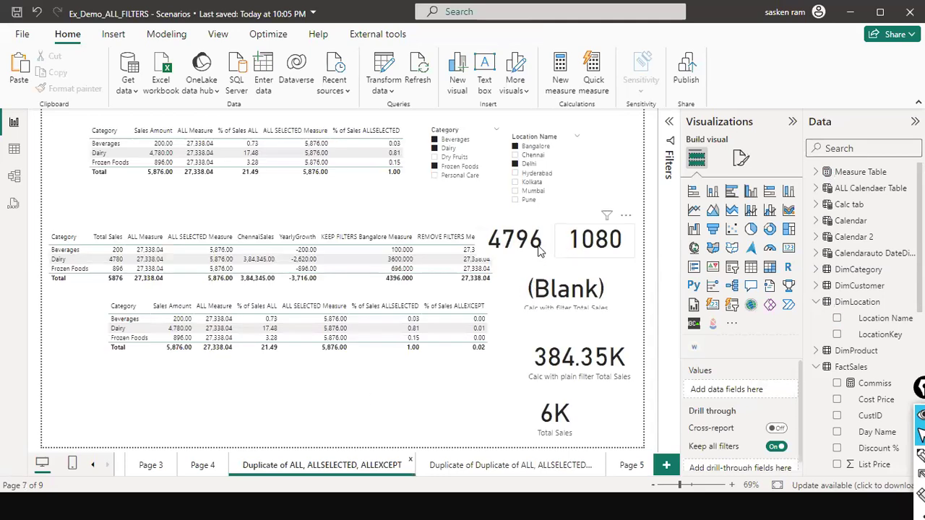
{"action": "left_click_drag", "start_coordinate": [515, 242], "coordinate": [337, 430]}
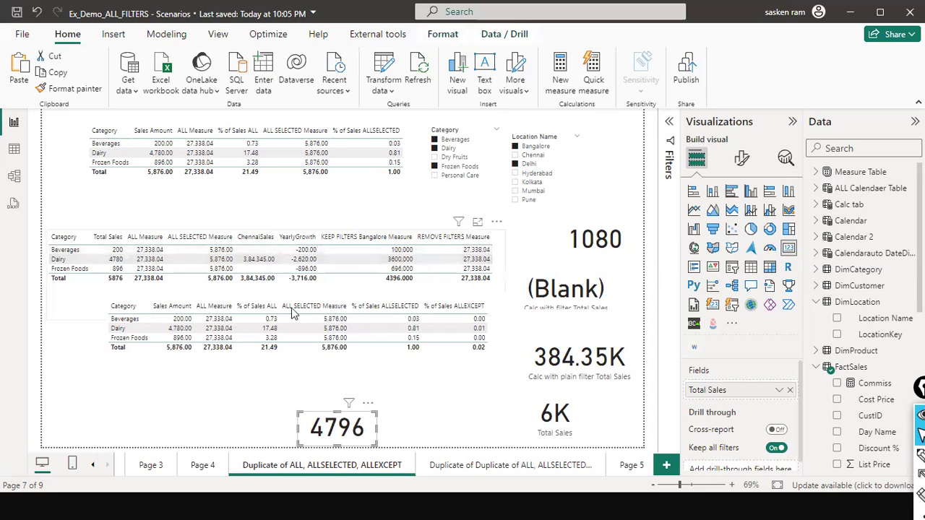
{"action": "left_click", "coordinate": [361, 282]}
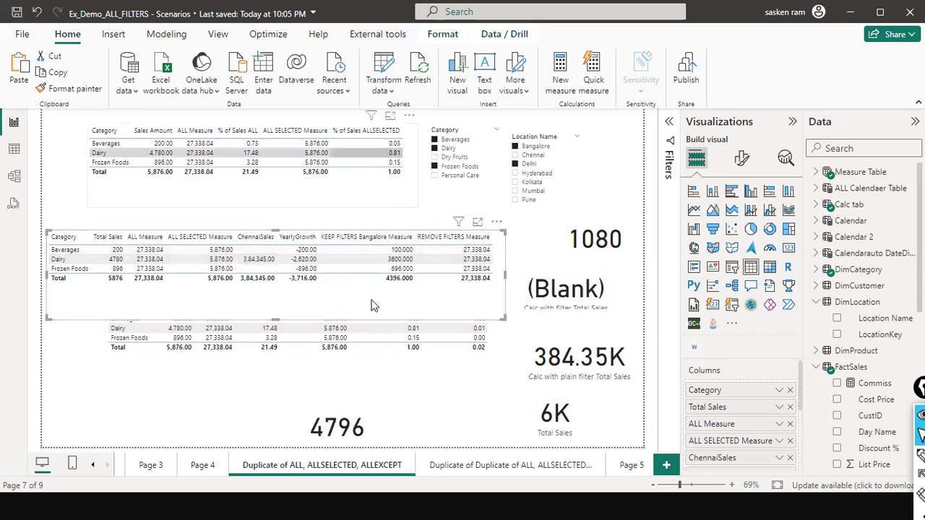
{"action": "left_click", "coordinate": [365, 349]}
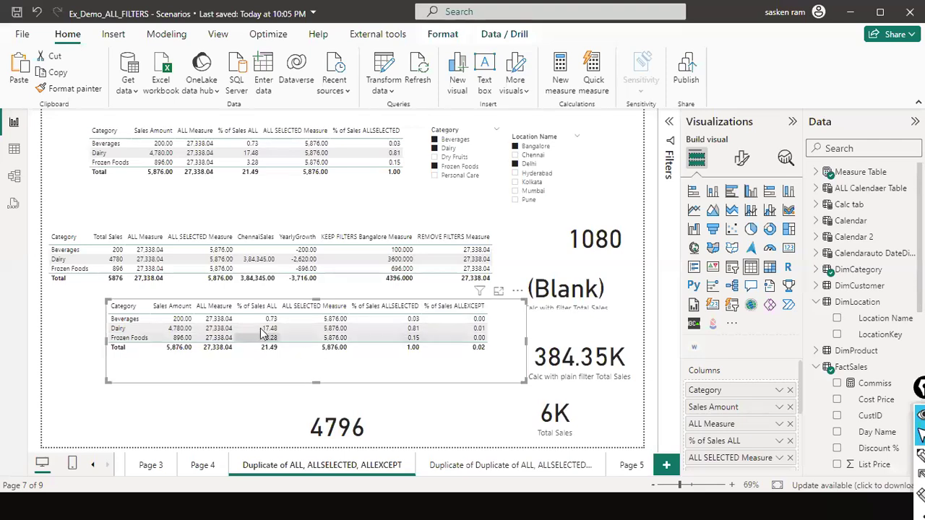
- Filter the LocationSlicer on the "Duplicate of Duplicate of ALL, ALLSELECTED..." page to Bangalore
{"action": "left_click", "coordinate": [606, 469]}
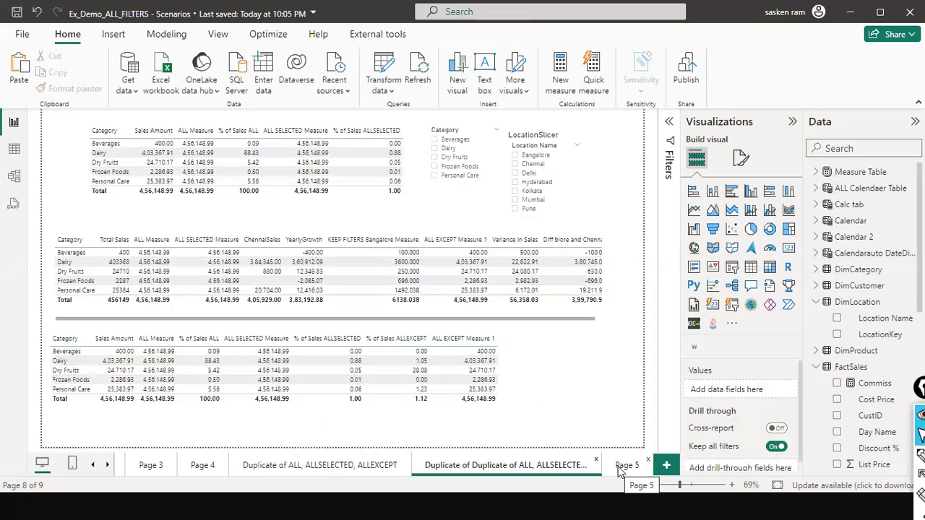
{"action": "left_click", "coordinate": [622, 467]}
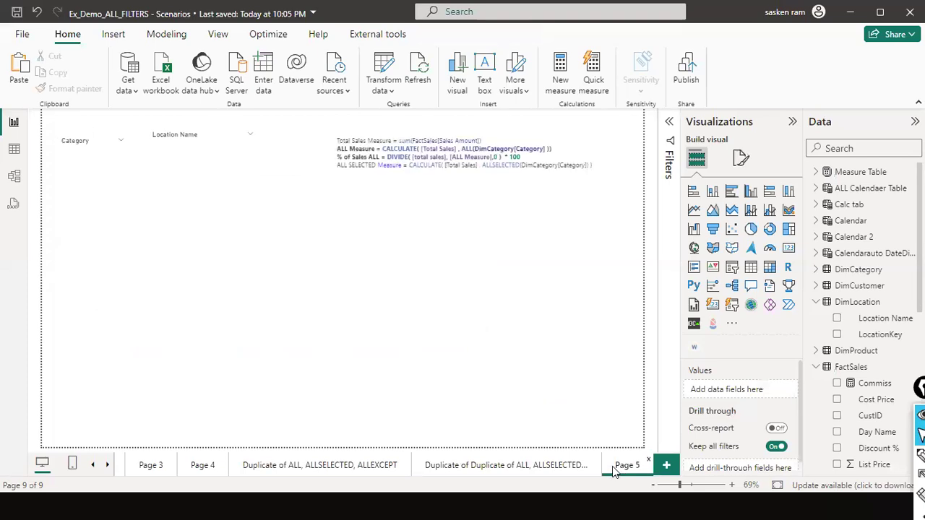
{"action": "left_click", "coordinate": [553, 468]}
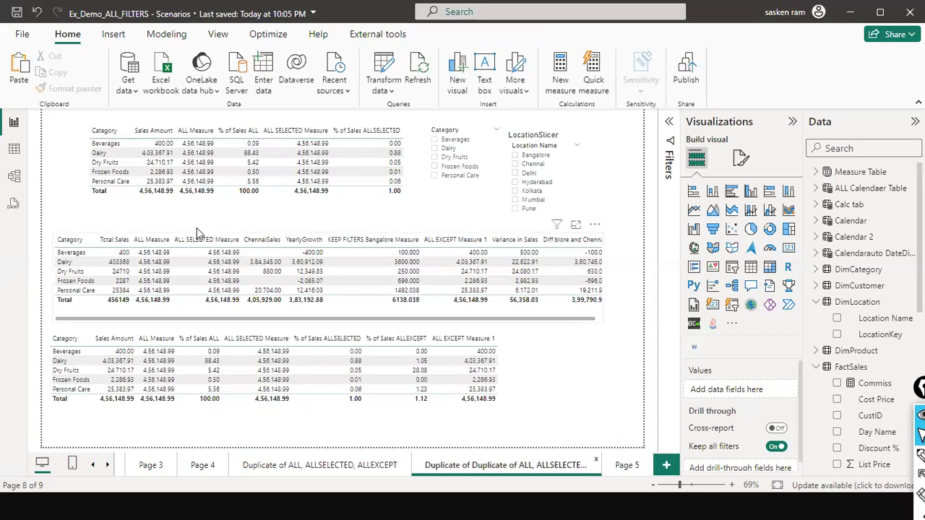
{"action": "left_click", "coordinate": [516, 155]}
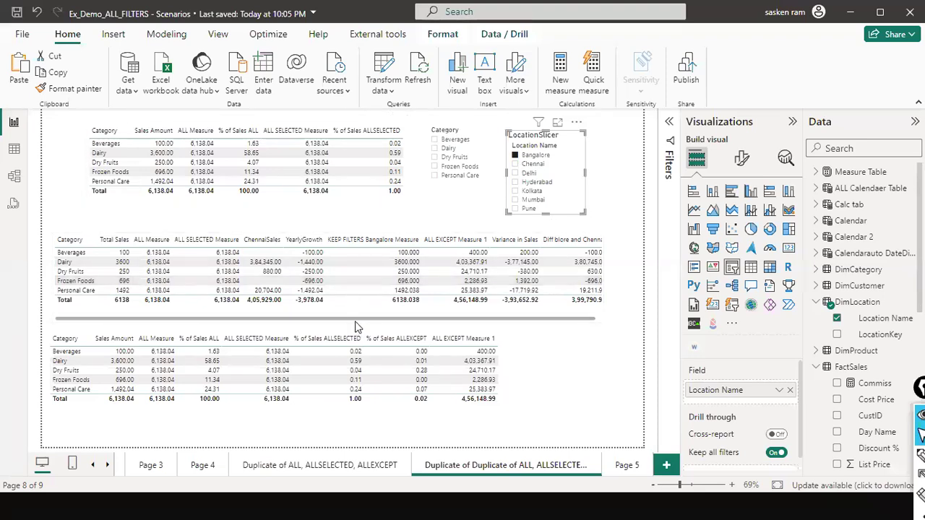
- Search the fields for "all exc" and examine the formula of ALL EXCEPT Measure 1
{"action": "left_click", "coordinate": [195, 316]}
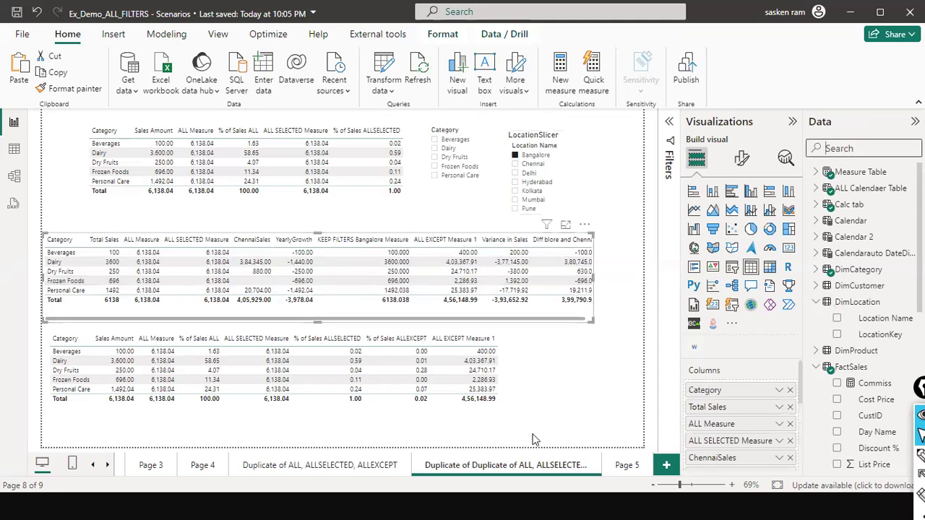
{"action": "type", "text": "all exc"}
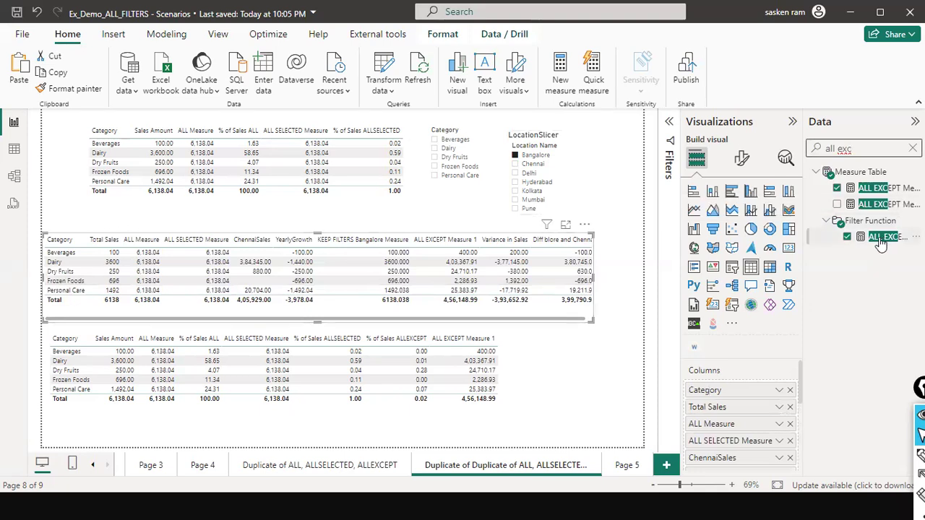
{"action": "left_click", "coordinate": [867, 191]}
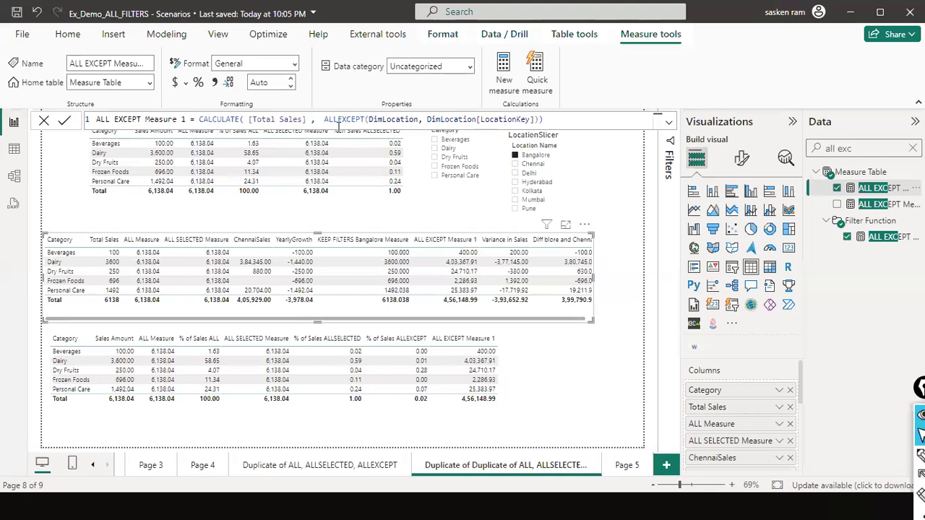
{"action": "left_click", "coordinate": [43, 121]}
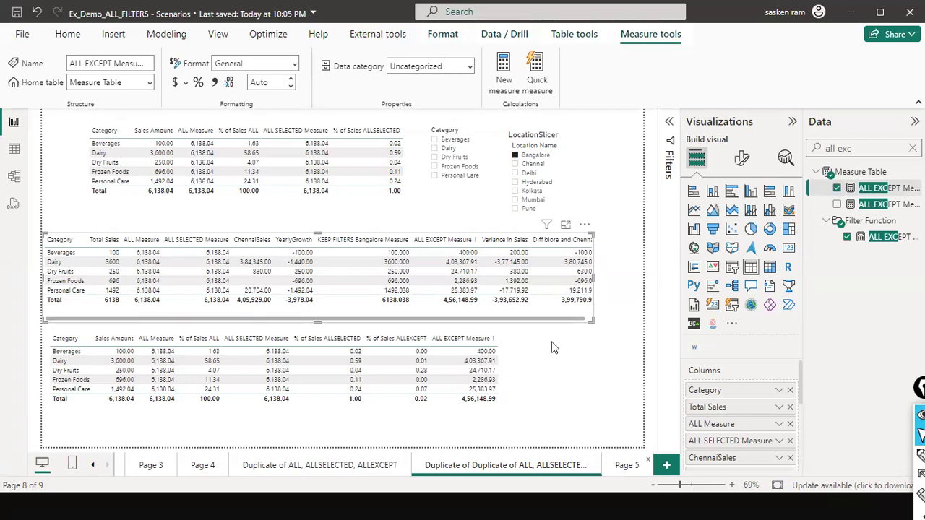
- In Page 5's location table, replace the ALL EXCEPT Measure new columns with ALL EXCEPT Measure 1 and shift the table slightly
{"action": "left_click", "coordinate": [625, 468]}
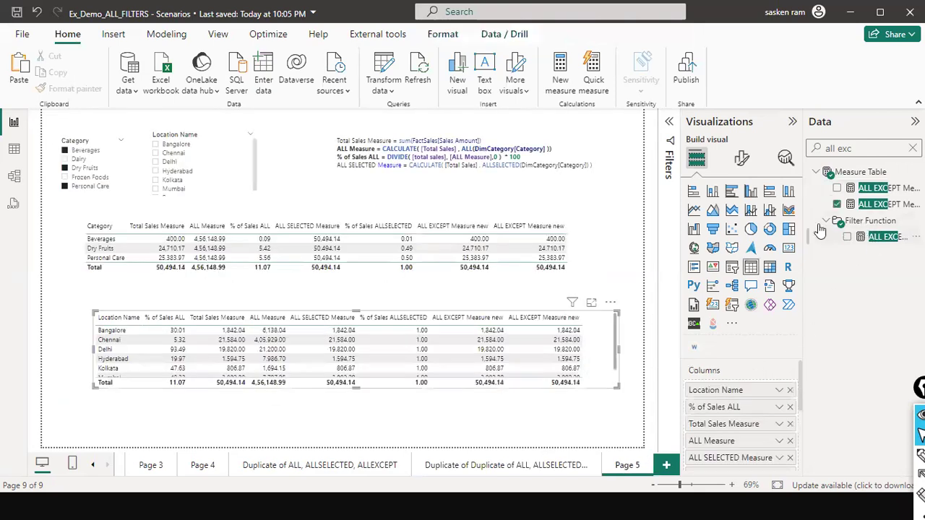
{"action": "left_click", "coordinate": [838, 206]}
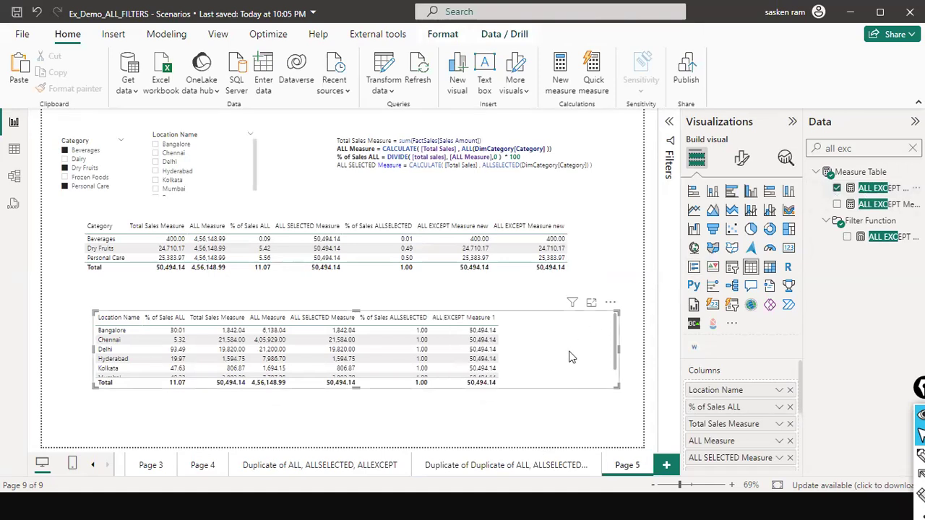
{"action": "mouse_move", "coordinate": [569, 352]}
{"action": "left_mouse_down"}
{"action": "mouse_move", "coordinate": [561, 369]}
{"action": "mouse_move", "coordinate": [577, 361]}
{"action": "left_mouse_up"}
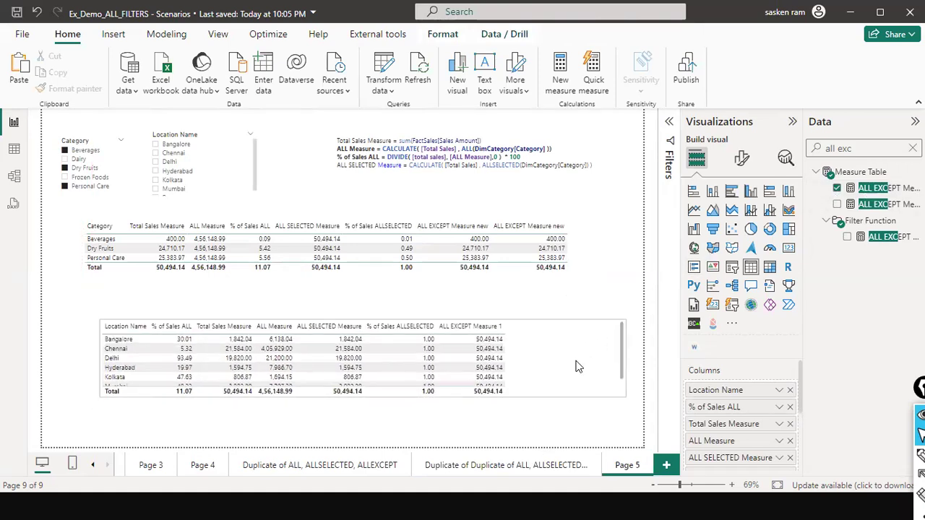
- Filter the Location Name slicer to Bangalore, Chennai and Delhi
{"action": "left_click", "coordinate": [157, 146]}
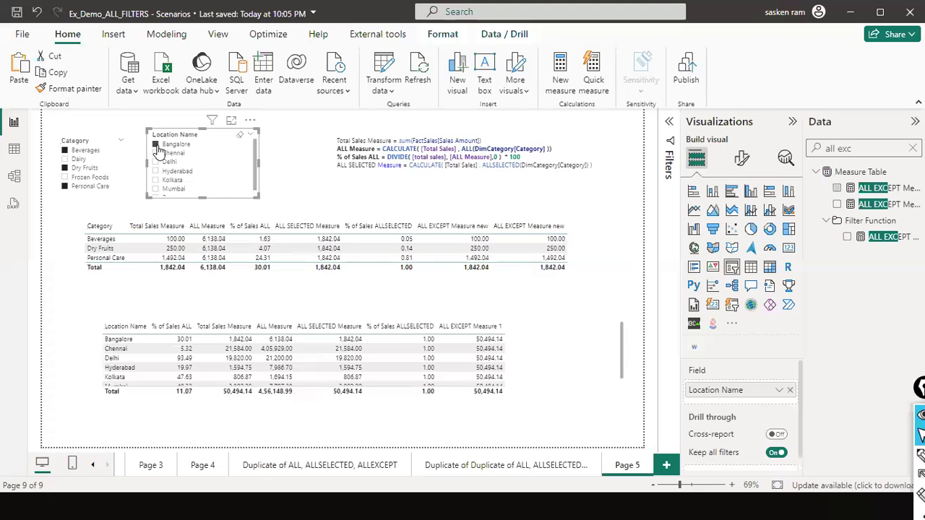
{"action": "left_click", "coordinate": [157, 154]}
{"action": "left_click", "coordinate": [157, 162]}
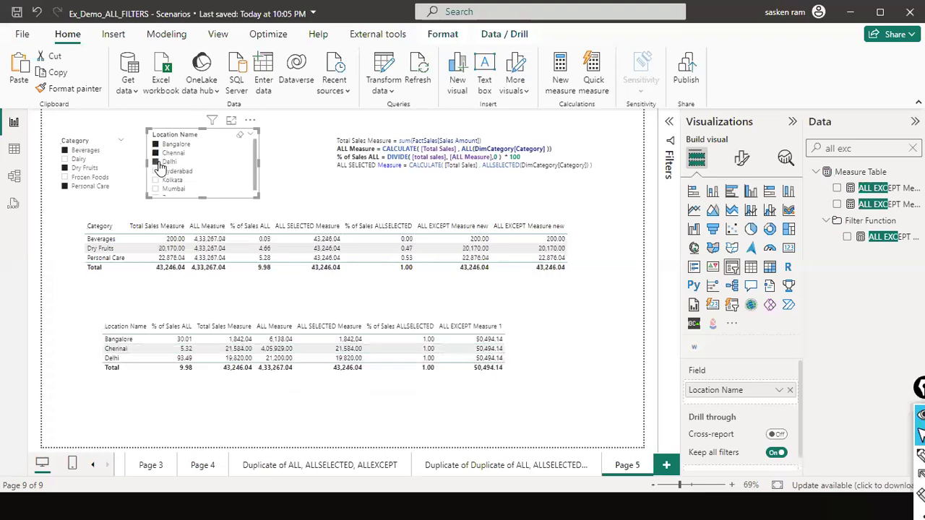
- Clear the Category slicer and filter it to Dairy, Frozen Foods and Personal Care
{"action": "left_click", "coordinate": [110, 149]}
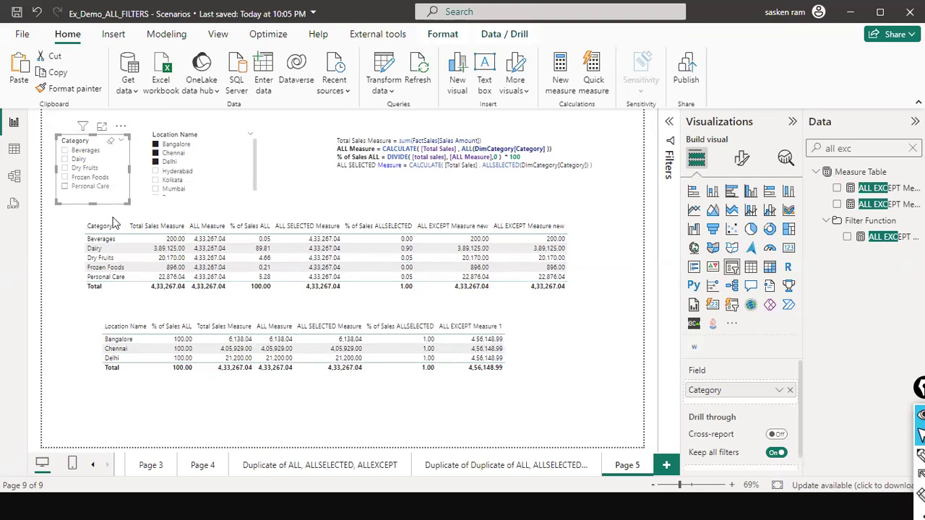
{"action": "left_click", "coordinate": [560, 370]}
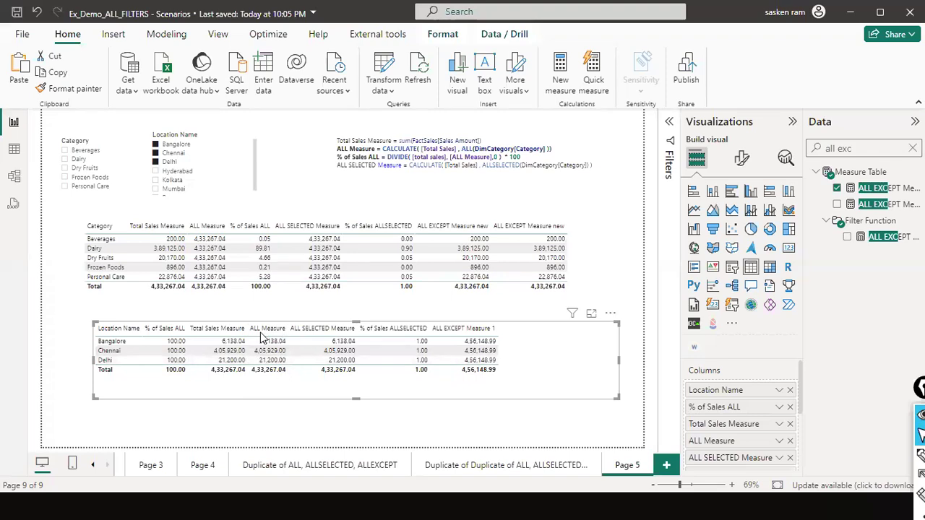
{"action": "left_click", "coordinate": [64, 160]}
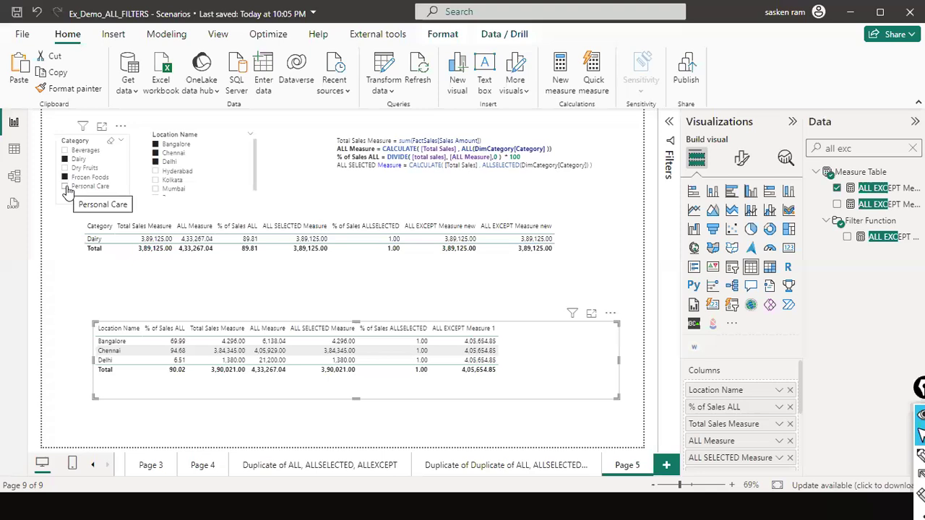
{"action": "left_click", "coordinate": [65, 177]}
{"action": "left_click", "coordinate": [65, 187], "text": "ctrl"}
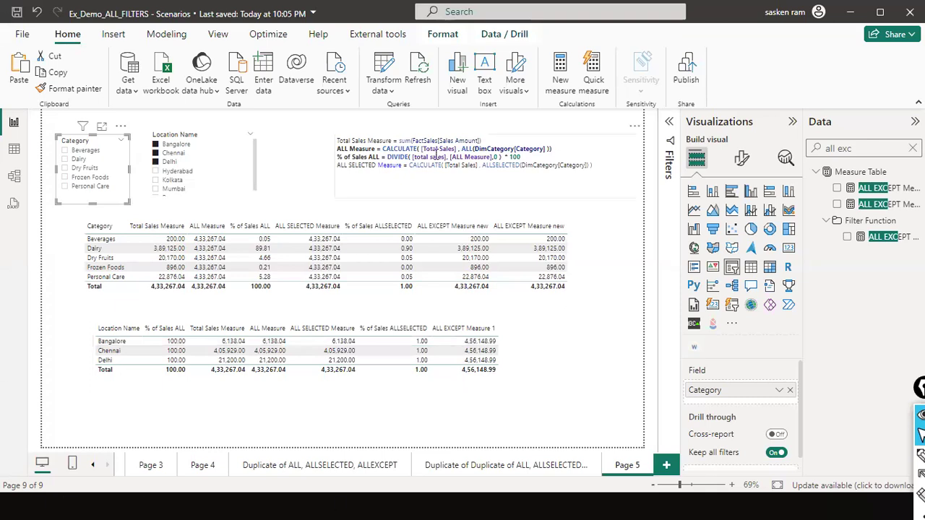
- Highlight the Category column argument in the ALL Measure formula note, and return to the location table
{"action": "double_click", "coordinate": [543, 149]}
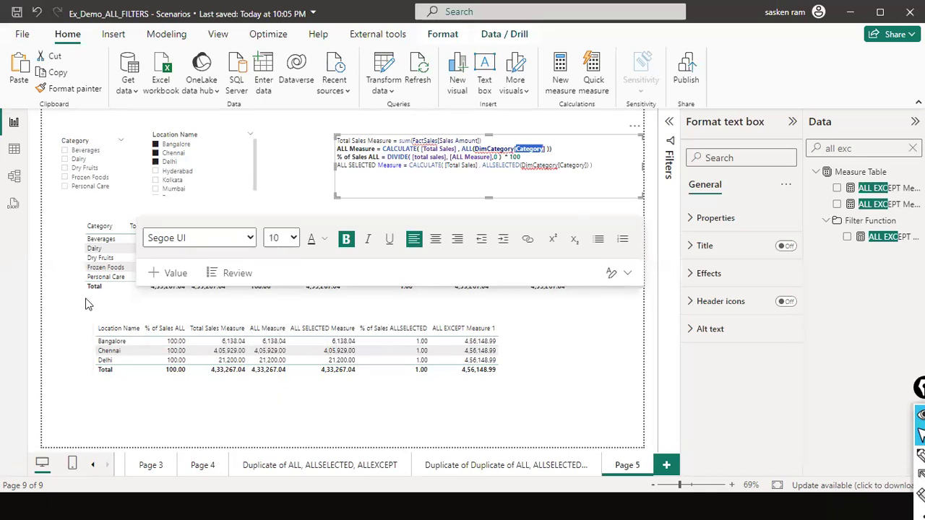
{"action": "left_click", "coordinate": [592, 349]}
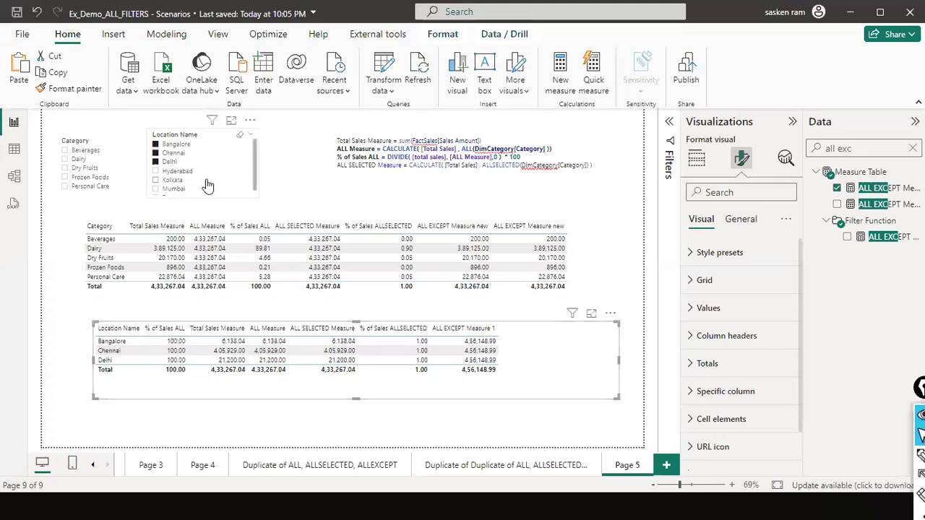
- In ALL EXCEPT Measure 1, add the filter DimLocation[Location Name] = 'chennai' before the ALLEXCEPT function
{"action": "left_click", "coordinate": [880, 189]}
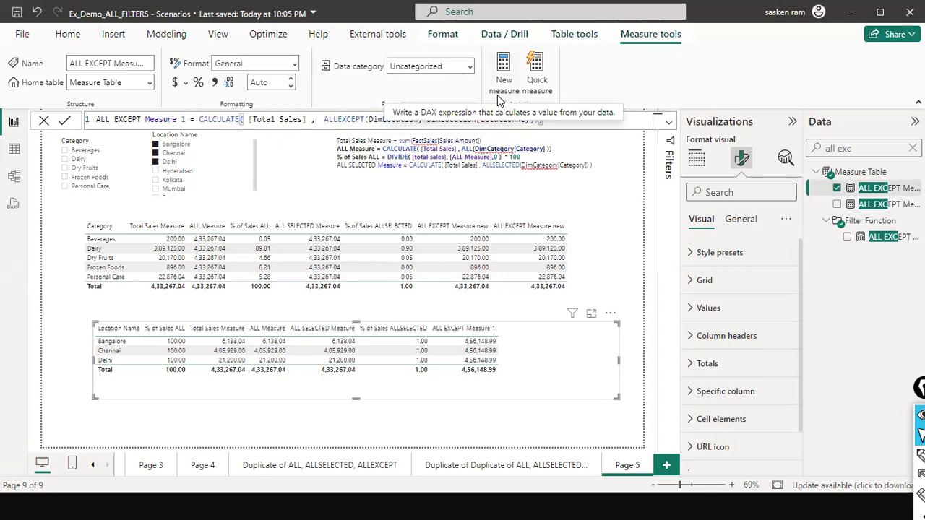
{"action": "type", "text": "dimlo"}
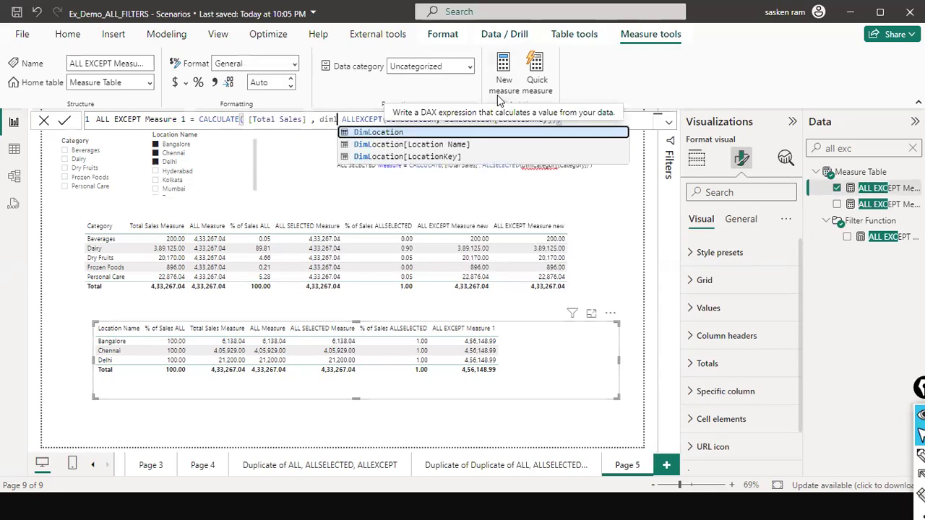
{"action": "key", "text": "Down"}
{"action": "key", "text": "Tab"}
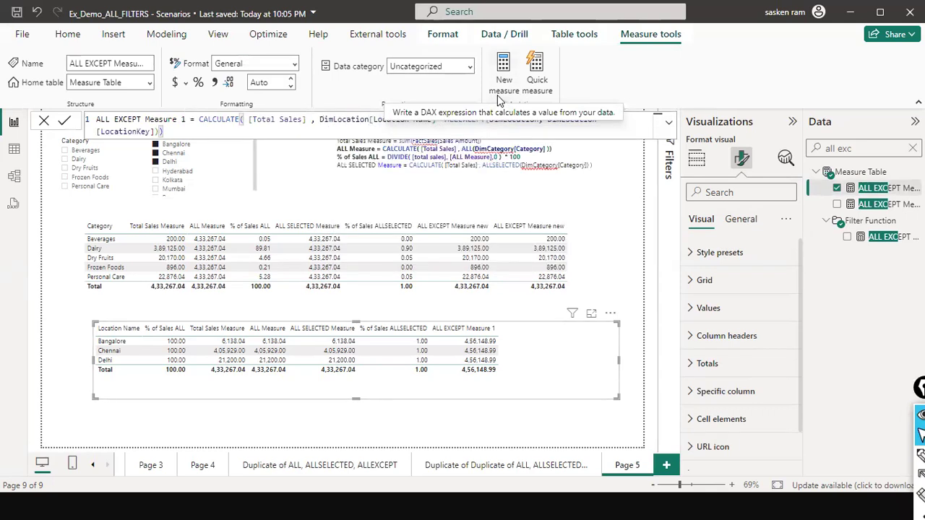
{"action": "type", "text": "= \"Chennai\""}
{"action": "key", "text": "Return"}
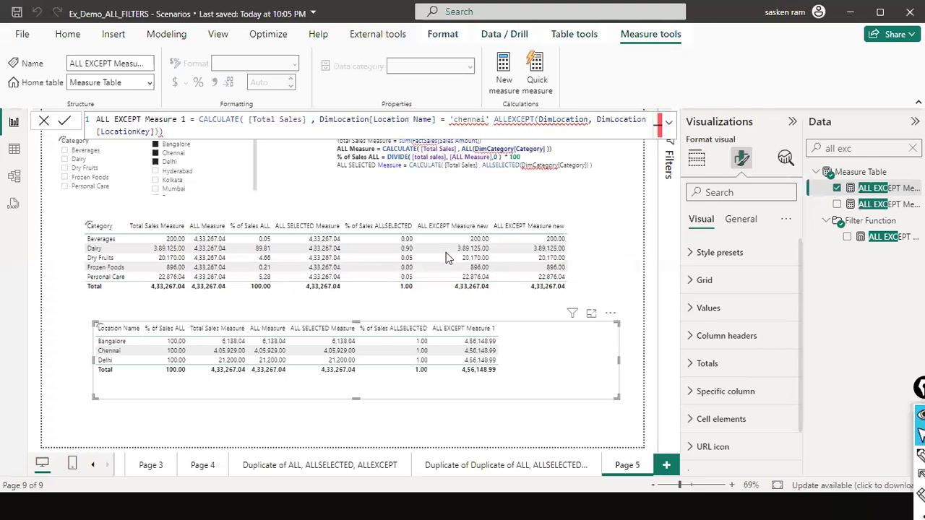
- Correct the ALL EXCEPT Measure 1 syntax by adding a comma before ALLEXCEPT and enclosing chennai in double quotes
{"action": "left_click", "coordinate": [589, 118]}
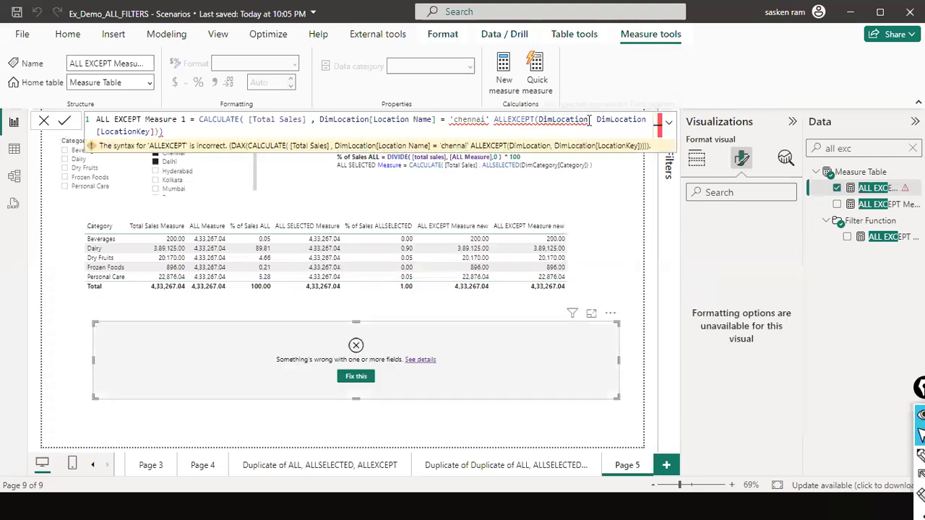
{"action": "double_click", "coordinate": [527, 119]}
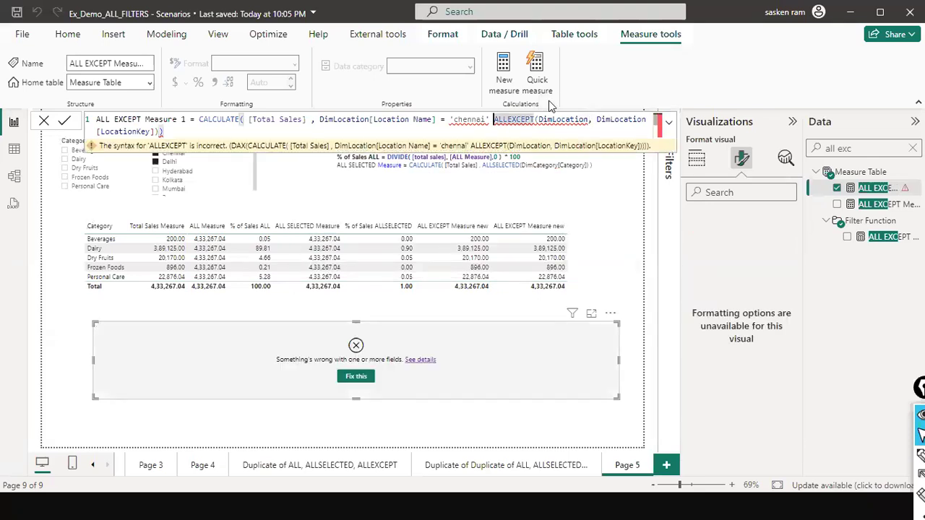
{"action": "type", "text": ","}
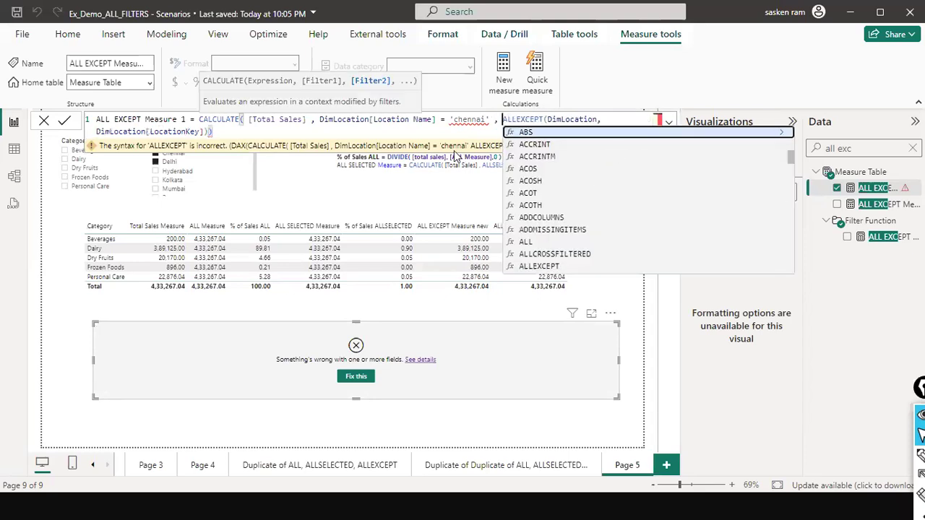
{"action": "left_click", "coordinate": [451, 119]}
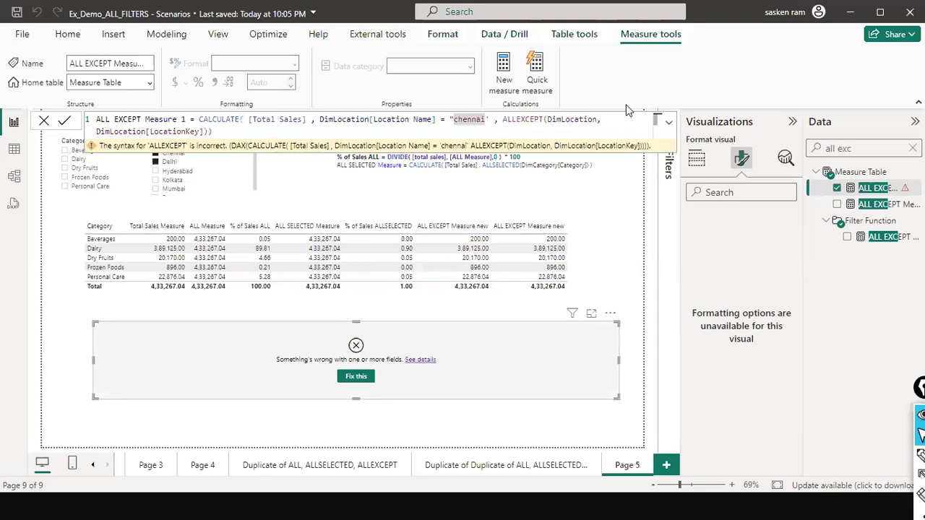
{"action": "type", "text": "\"\""}
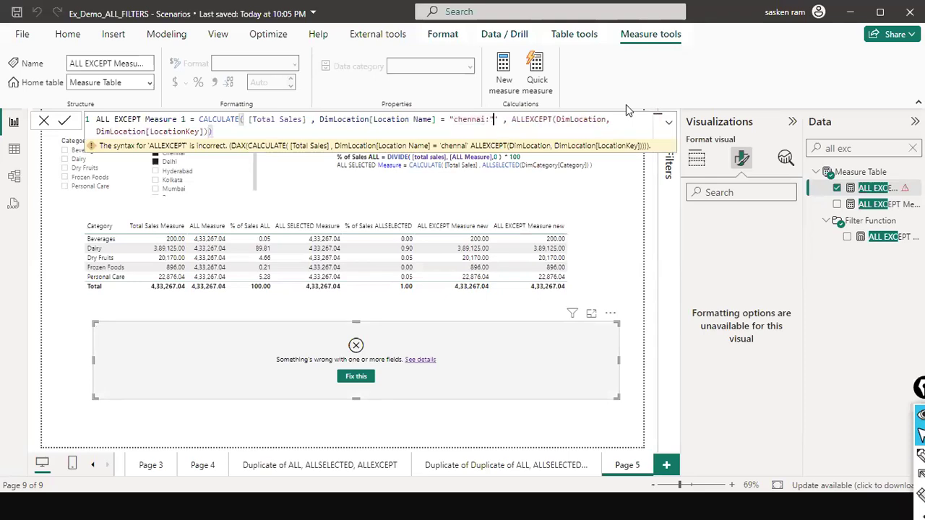
{"action": "key", "text": "BackSpace"}
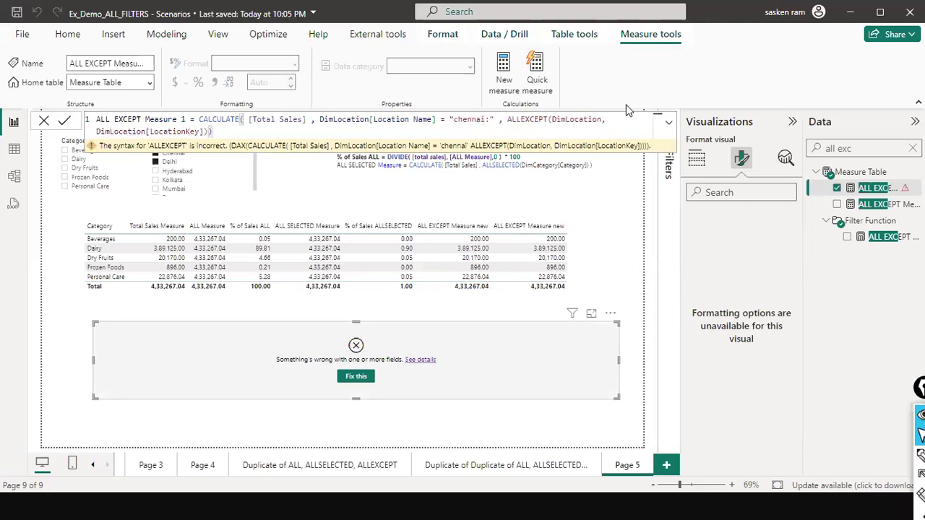
{"action": "key", "text": "BackSpace"}
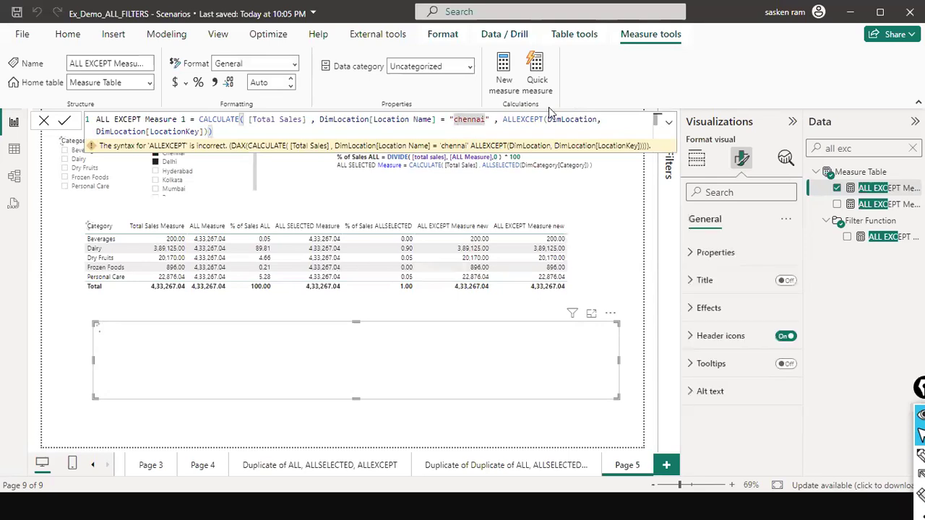
- Capitalize the location filter value as "Chennai" in ALL EXCEPT Measure 1 and commit the formula
{"action": "type", "text": "C"}
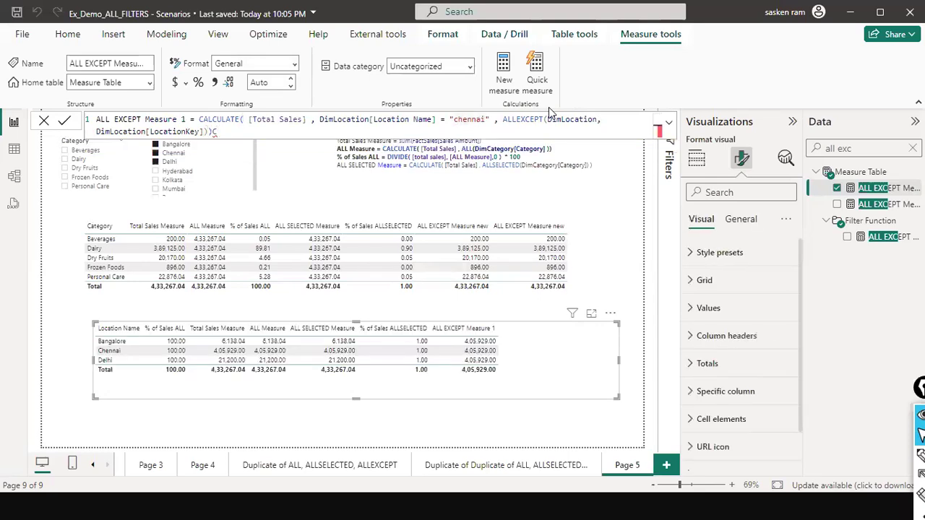
{"action": "key", "text": "BackSpace"}
{"action": "type", "text": ")"}
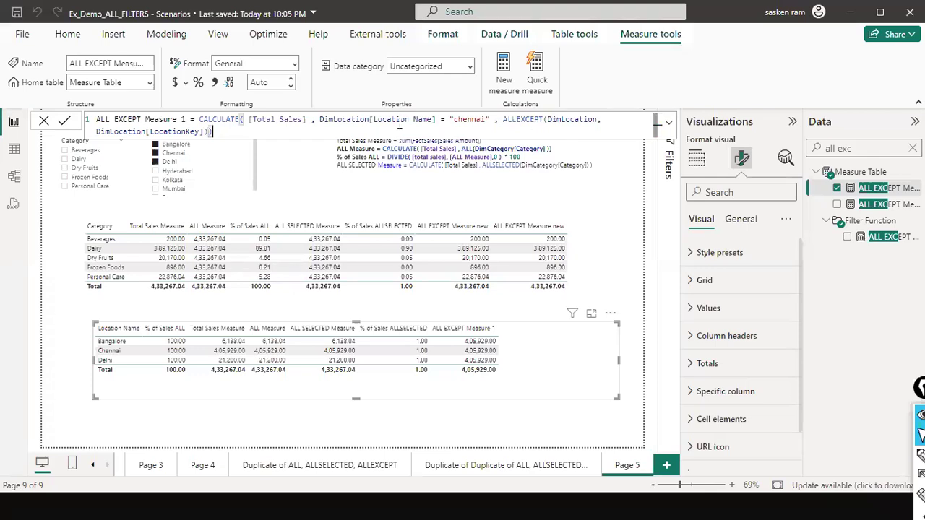
{"action": "left_click", "coordinate": [459, 119]}
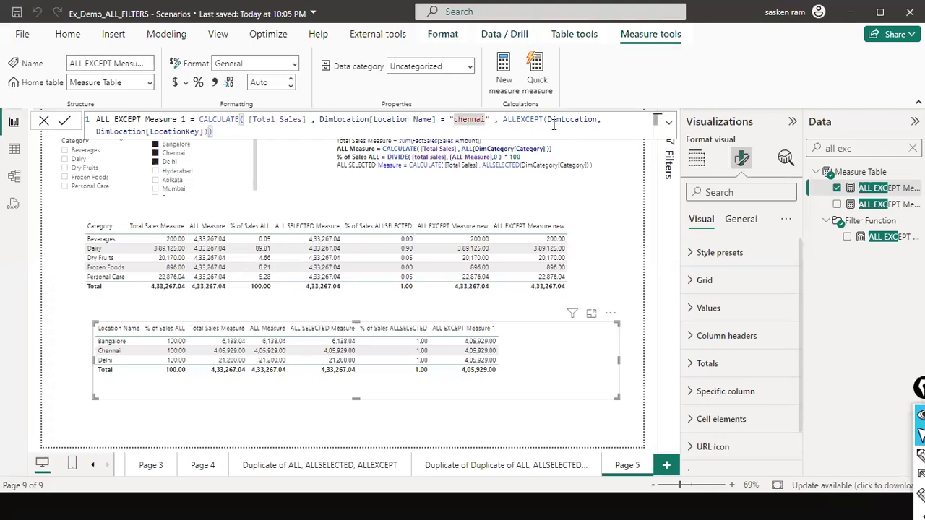
{"action": "key", "text": "BackSpace"}
{"action": "type", "text": "C"}
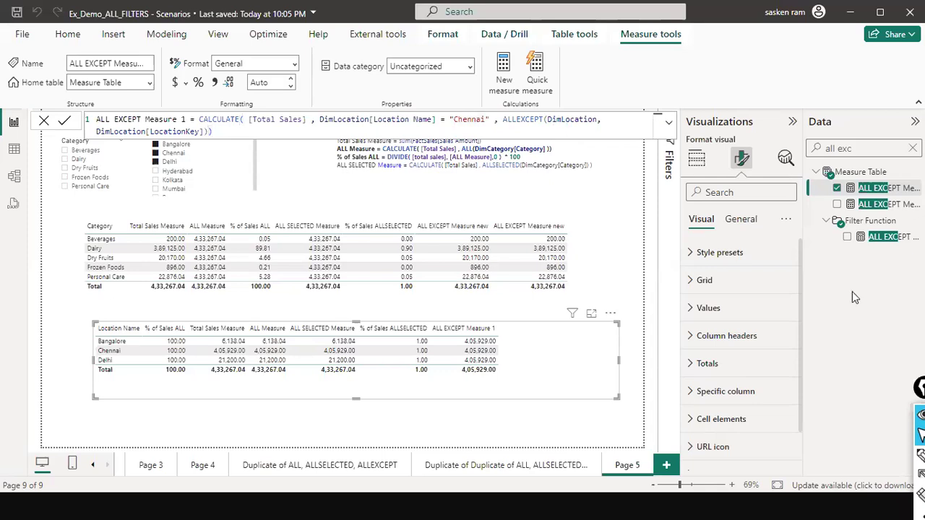
{"action": "key", "text": "Return"}
{"action": "left_click", "coordinate": [109, 269]}
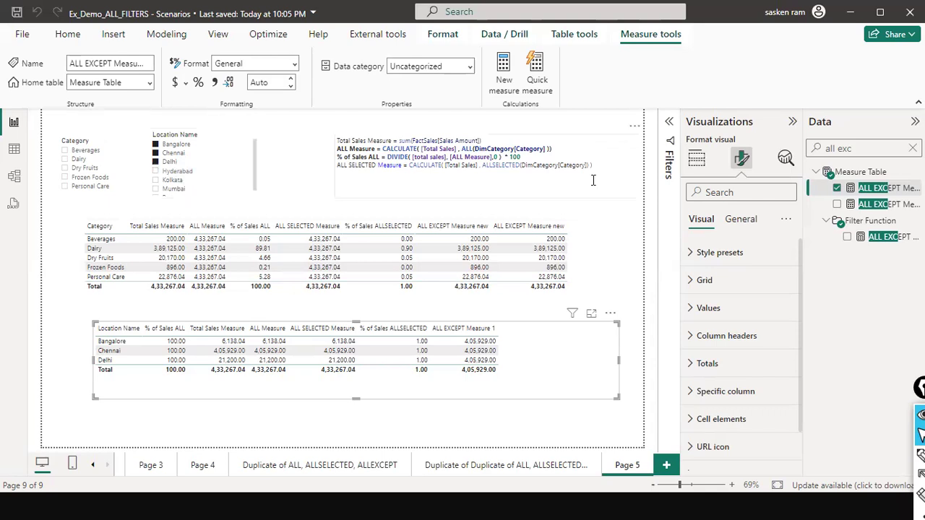
- Review the formulas of ALL EXCEPT Measure new and ALL EXCEPT Measure 1
{"action": "left_click", "coordinate": [869, 189]}
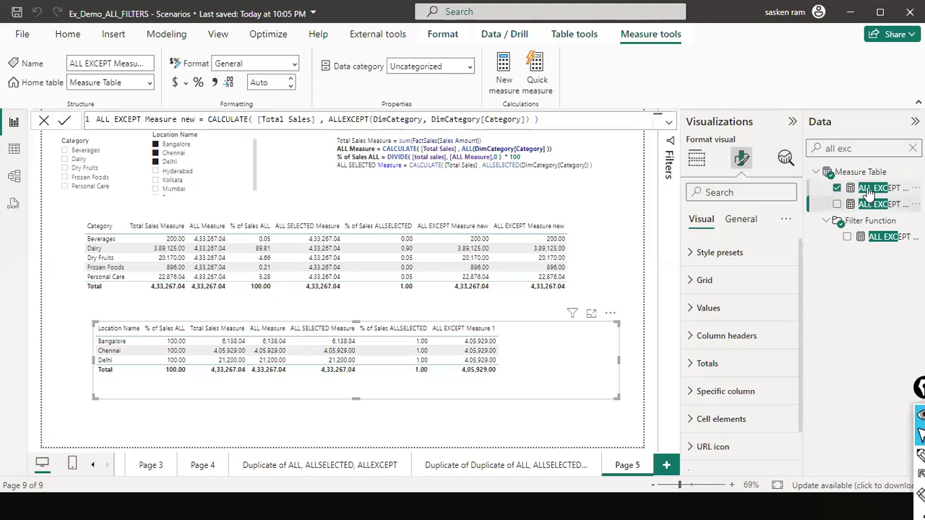
{"action": "left_click", "coordinate": [875, 204]}
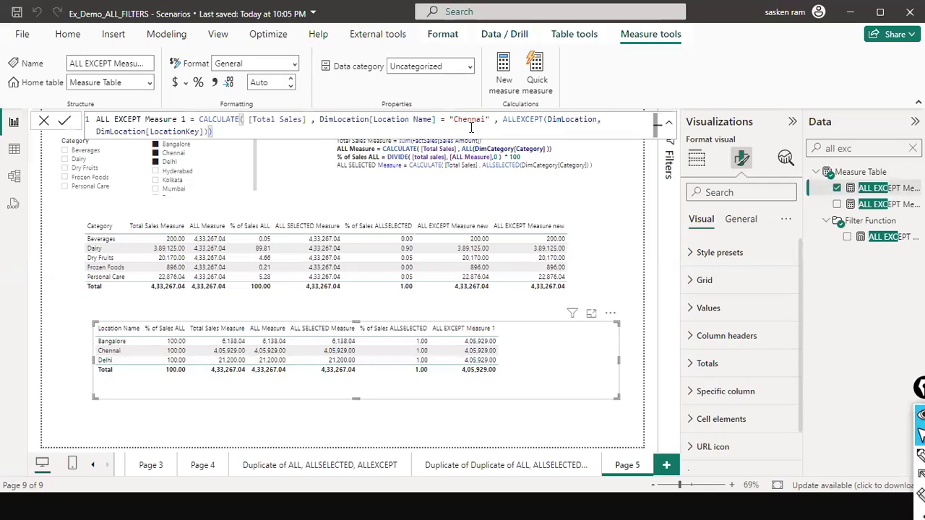
- Check the Location Name values in the DimLocation table data, and re-examine the ALL EXCEPT Measure 1 formula on Page 5
{"action": "left_click", "coordinate": [14, 148]}
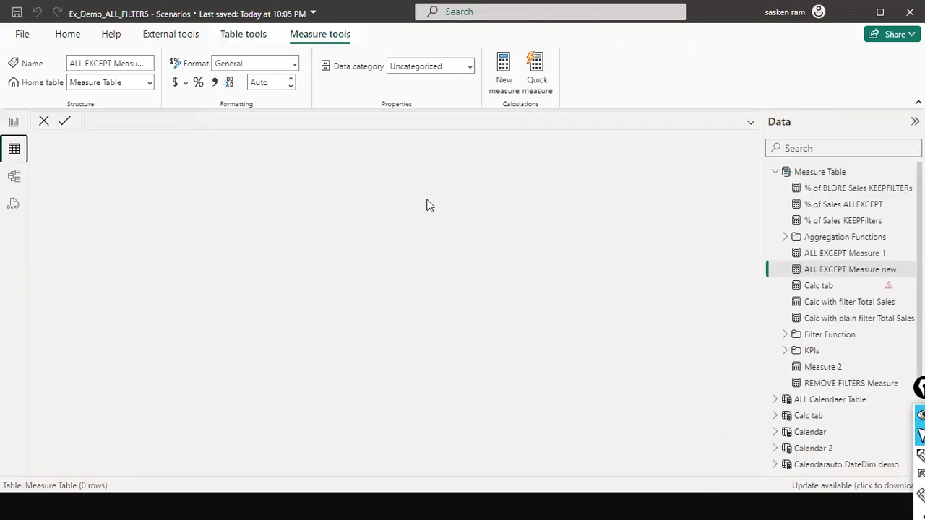
{"action": "left_click", "coordinate": [777, 172]}
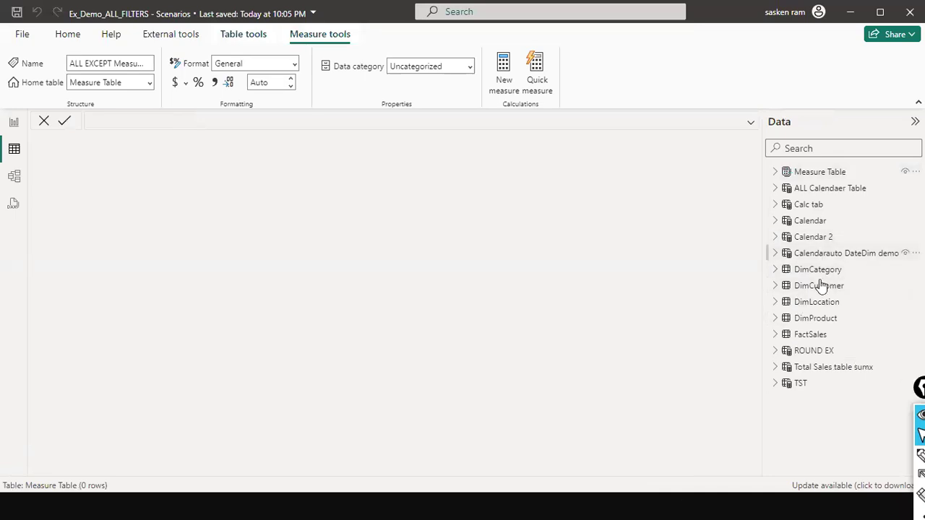
{"action": "left_click", "coordinate": [822, 302]}
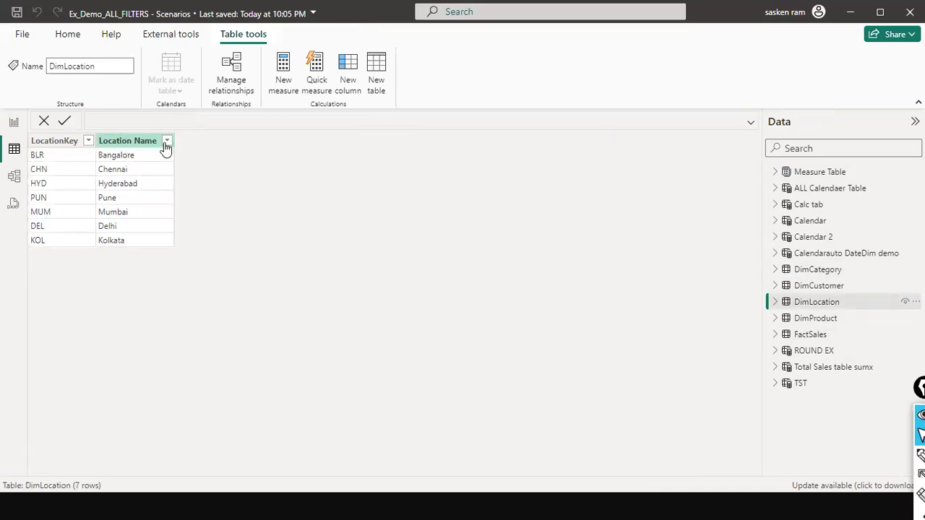
{"action": "left_click", "coordinate": [8, 120]}
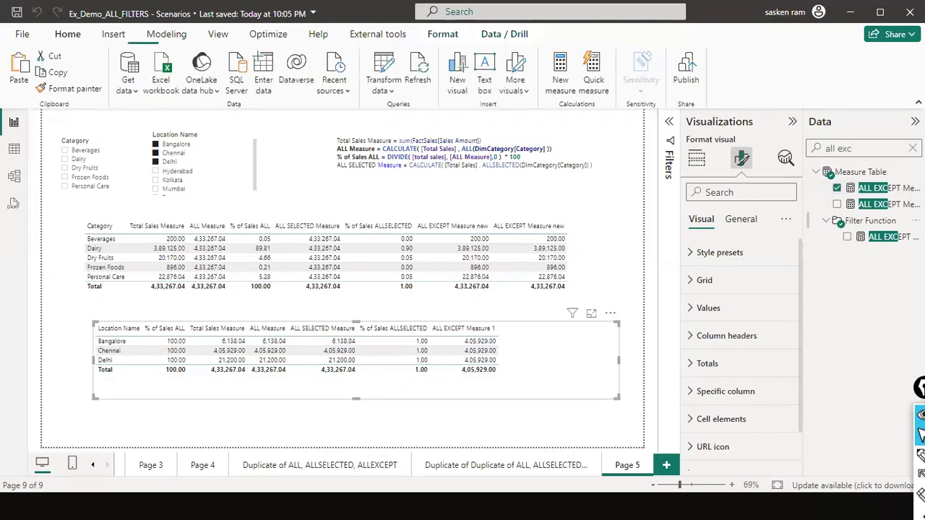
{"action": "left_click", "coordinate": [878, 189]}
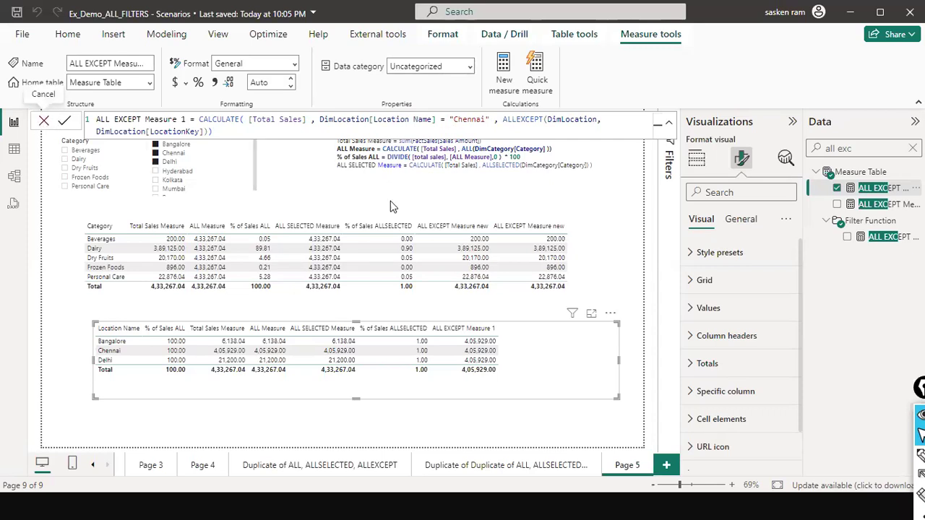
{"action": "left_click", "coordinate": [43, 122]}
- Clear the Location Name slicer and filter it to Bangalore, Hyderabad and Kolkata
{"action": "left_click", "coordinate": [236, 143]}
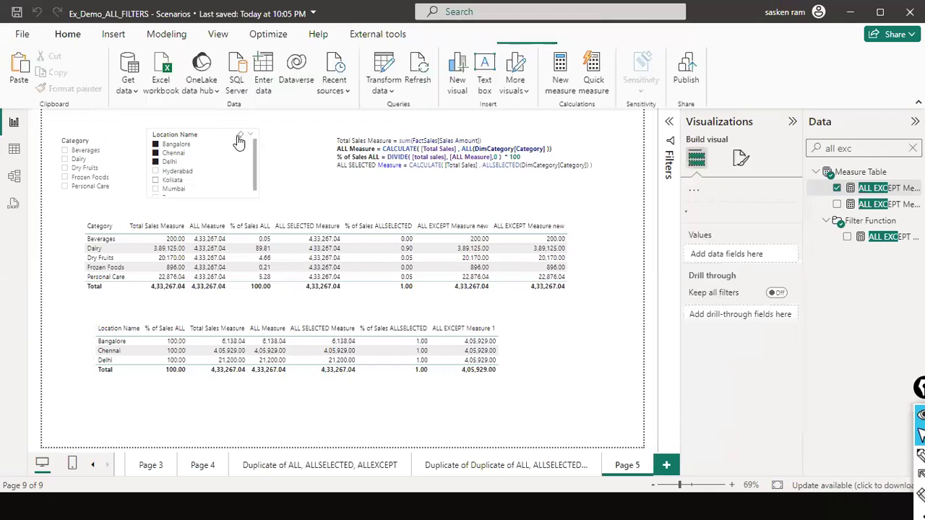
{"action": "left_click", "coordinate": [156, 145]}
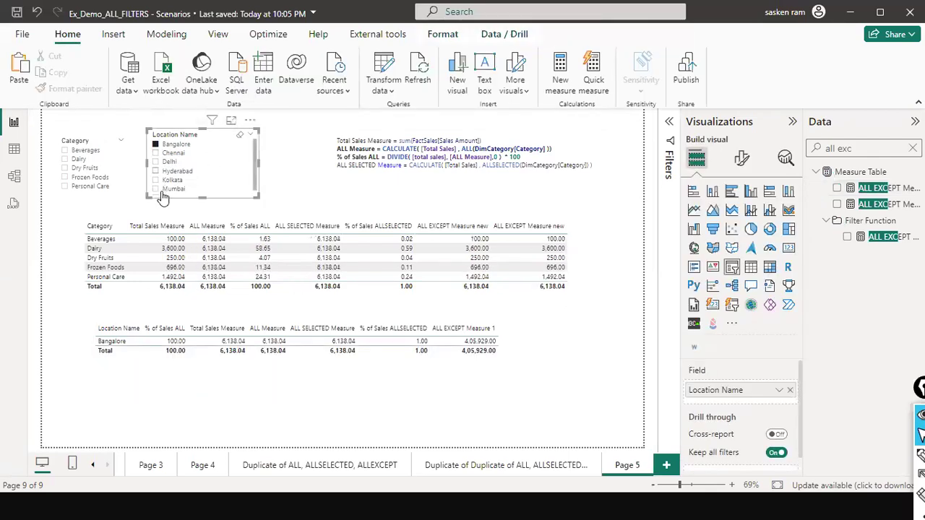
{"action": "left_click", "coordinate": [155, 172]}
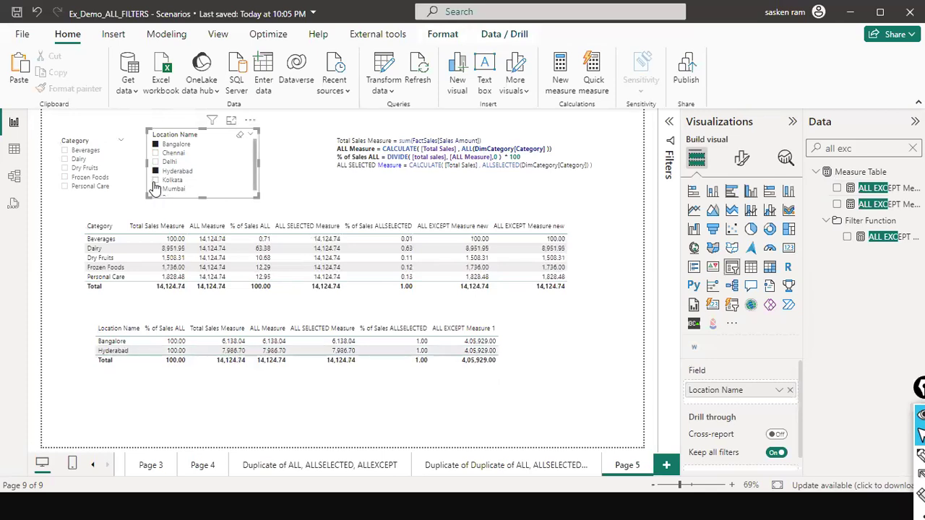
{"action": "left_click", "coordinate": [154, 181]}
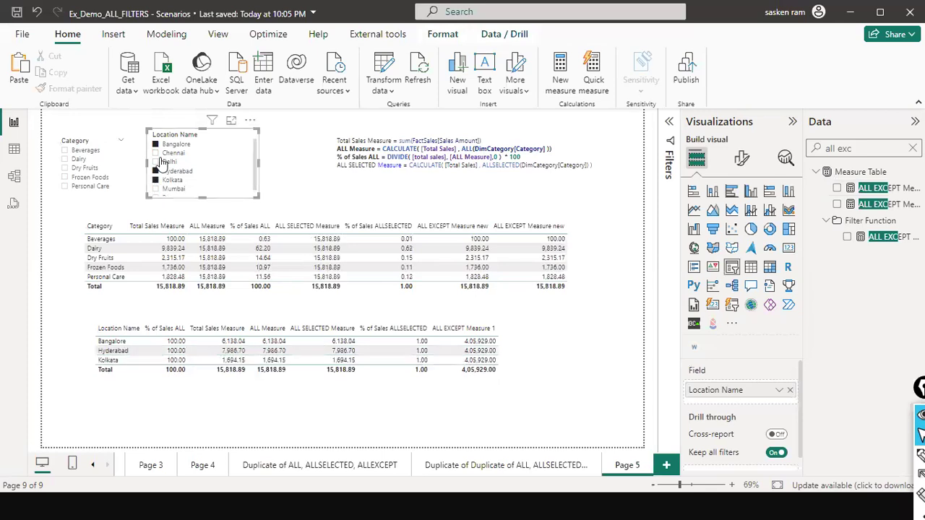
- Reset the Location Name slicer and filter it to Chennai only
{"action": "left_click", "coordinate": [239, 136]}
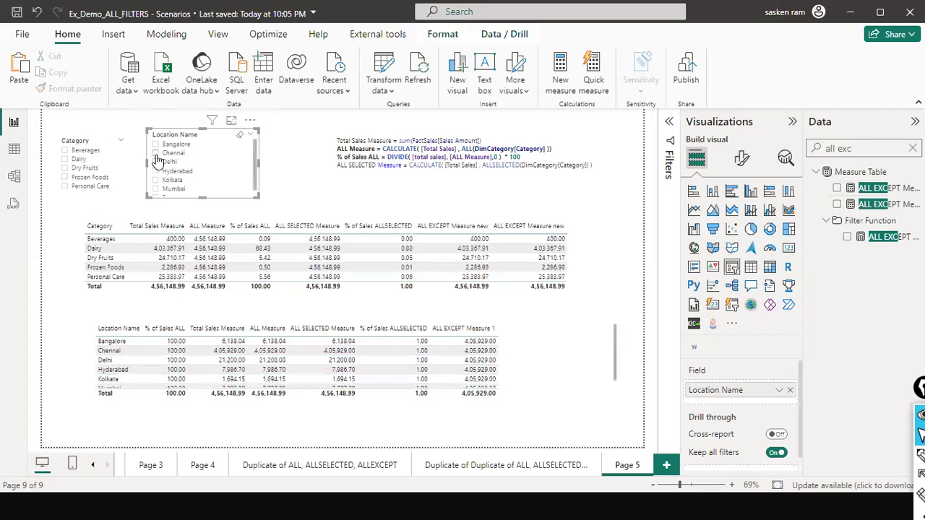
{"action": "left_click", "coordinate": [156, 154]}
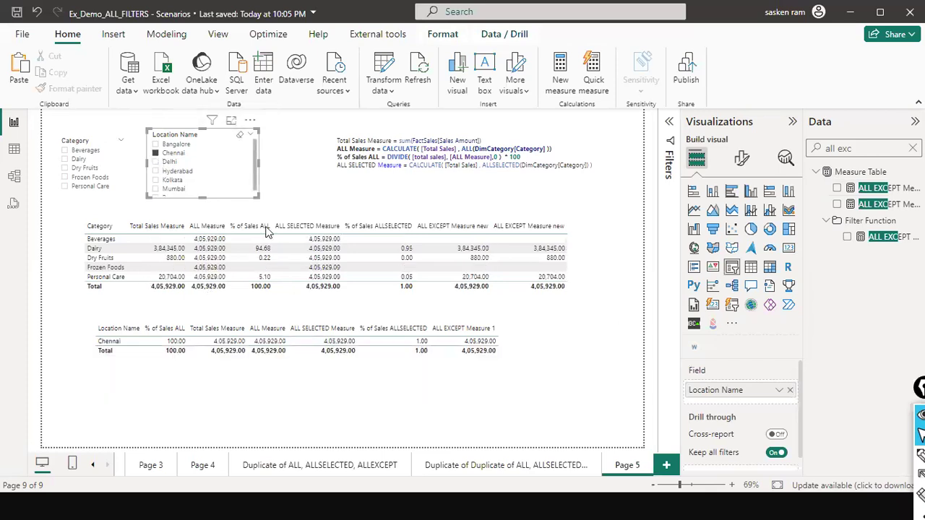
- Clear the Location Name slicer and enlarge the location table downwards so all its rows fit
{"action": "left_click", "coordinate": [241, 139]}
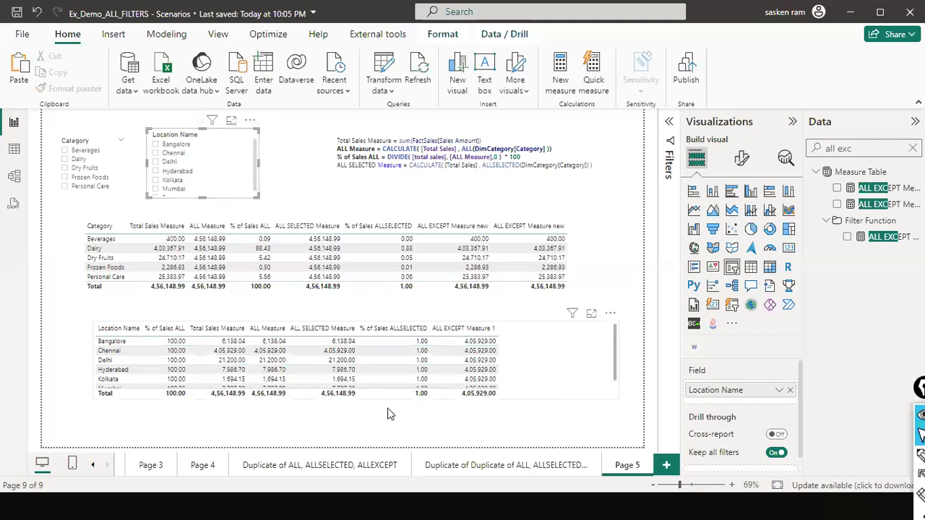
{"action": "left_click", "coordinate": [358, 403]}
{"action": "left_click_drag", "start_coordinate": [356, 400], "coordinate": [365, 432]}
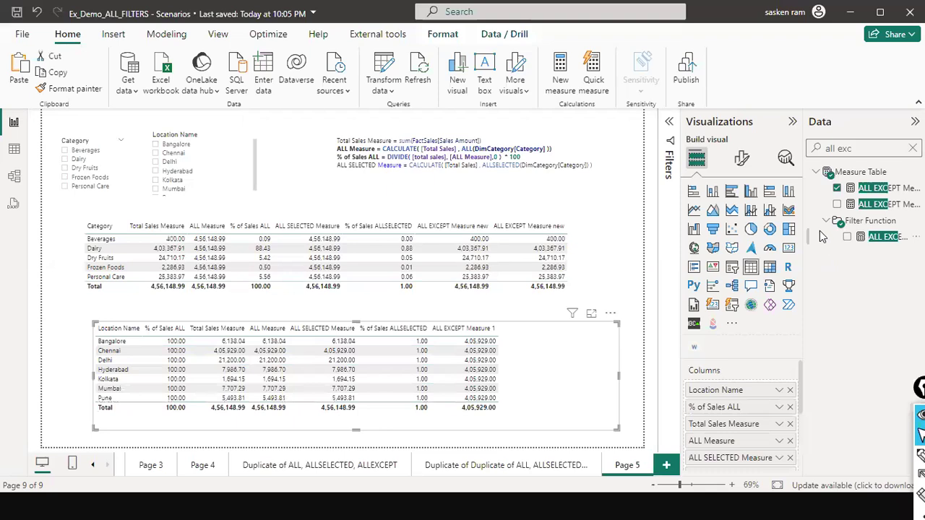
- Remove the DimLocation[Location Name] = "Chennai" filter argument from the ALL EXCEPT Measure 1 formula and commit it
{"action": "left_click", "coordinate": [874, 189]}
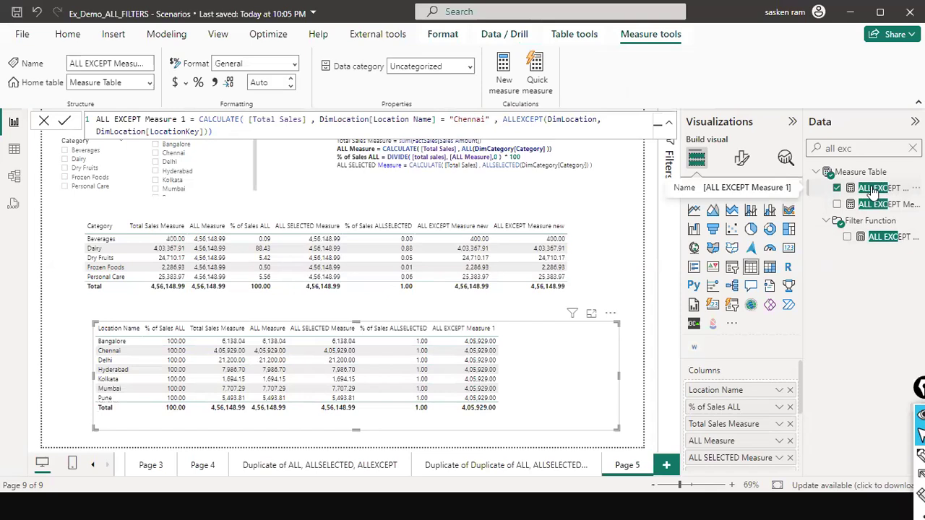
{"action": "left_click", "coordinate": [321, 121]}
{"action": "left_click_drag", "start_coordinate": [321, 120], "coordinate": [495, 120]}
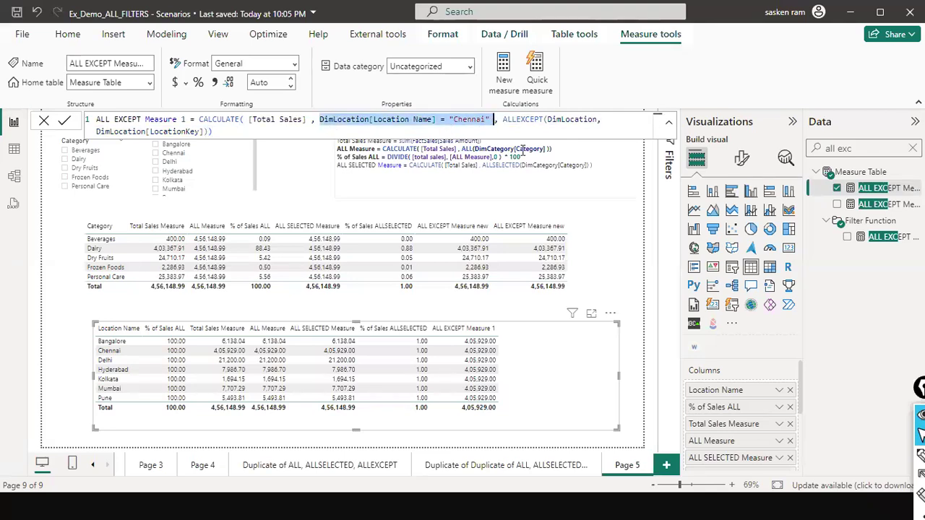
{"action": "key", "text": "BackSpace"}
{"action": "key", "text": "ctrl+z"}
{"action": "key", "text": "Delete"}
{"action": "key", "text": "Delete"}
{"action": "key", "text": "Delete"}
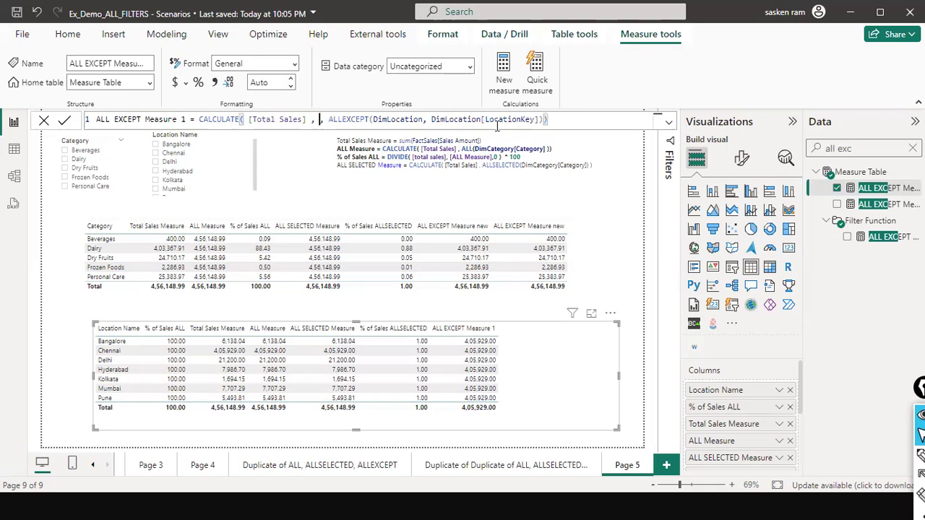
{"action": "key", "text": "Return"}
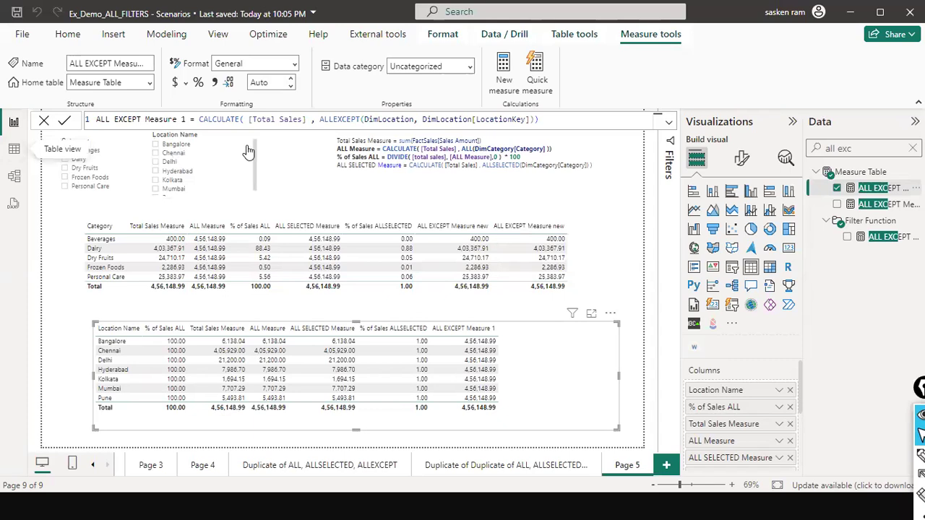
- Filter the Location Name slicer to Bangalore and Chennai, and reset it to Bangalore, Chennai and Delhi
{"action": "left_click", "coordinate": [158, 167]}
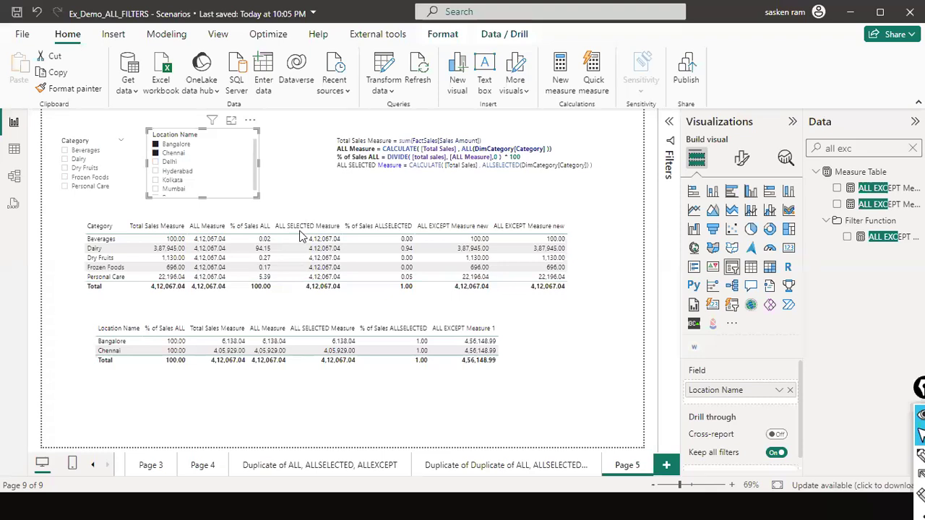
{"action": "left_click", "coordinate": [110, 142]}
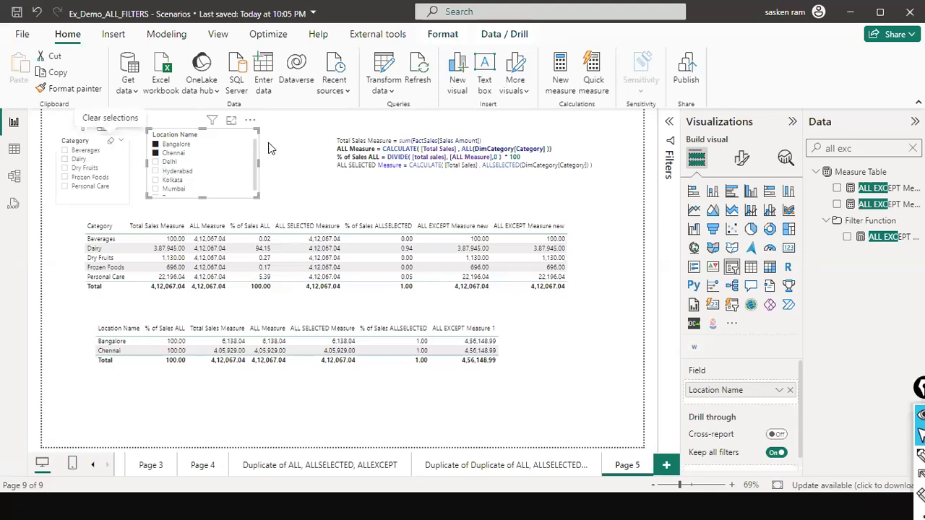
{"action": "left_click", "coordinate": [240, 135]}
{"action": "left_click", "coordinate": [165, 145]}
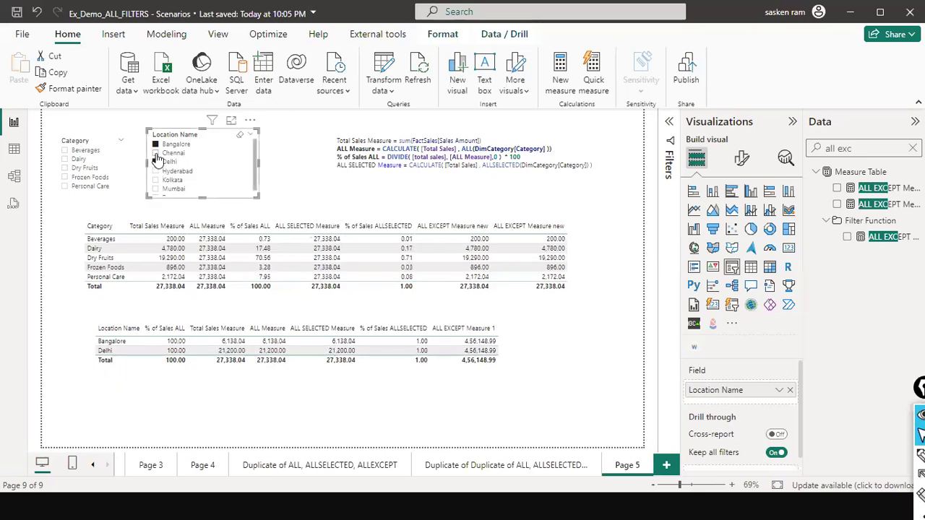
{"action": "left_click", "coordinate": [156, 155], "text": "ctrl"}
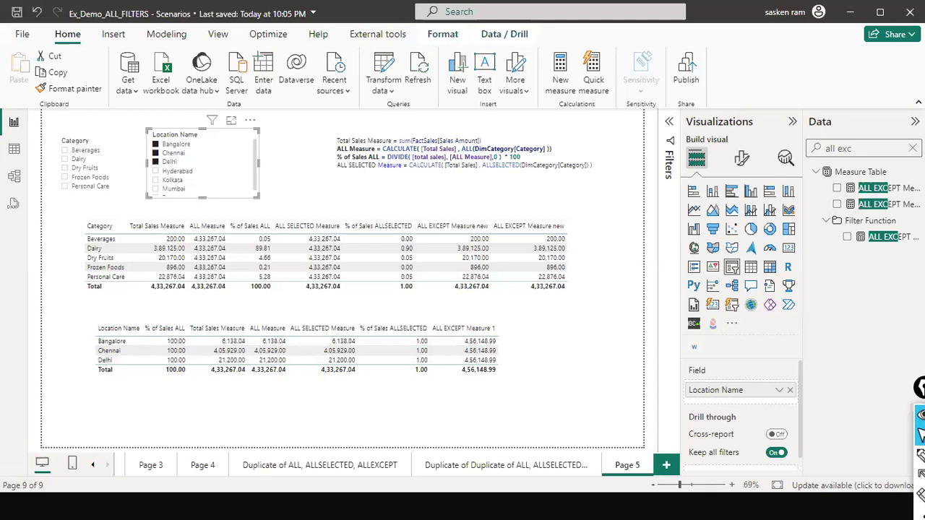
- Reset the field search, select the location table and search the data fields for "all exce"
{"action": "left_click", "coordinate": [913, 149]}
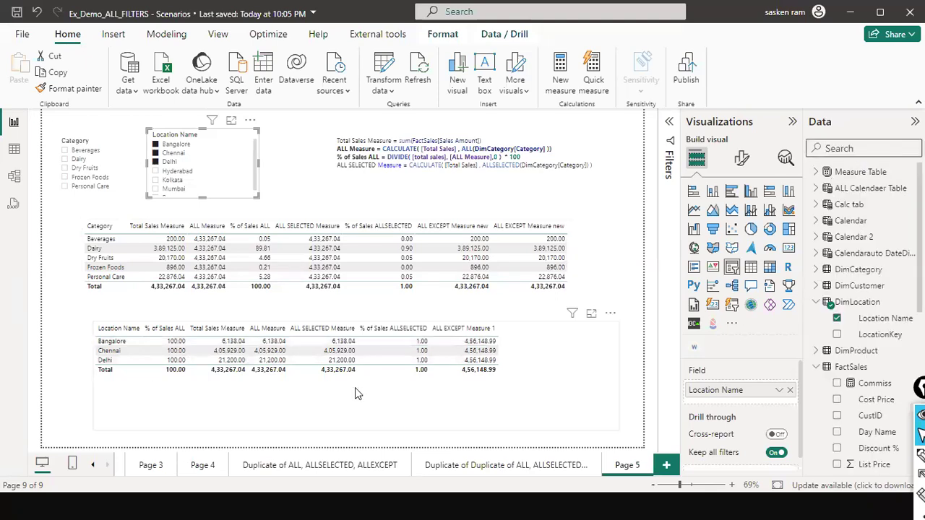
{"action": "left_click", "coordinate": [434, 298]}
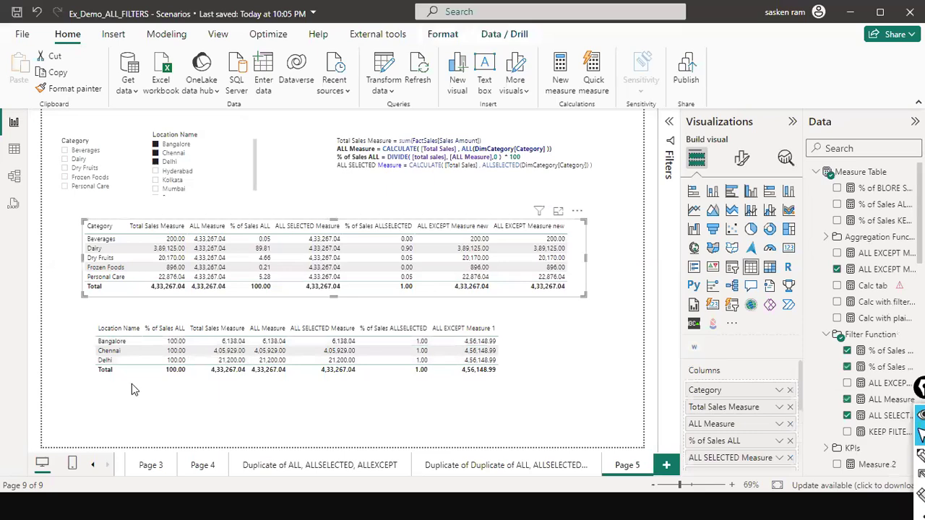
{"action": "left_click", "coordinate": [131, 383]}
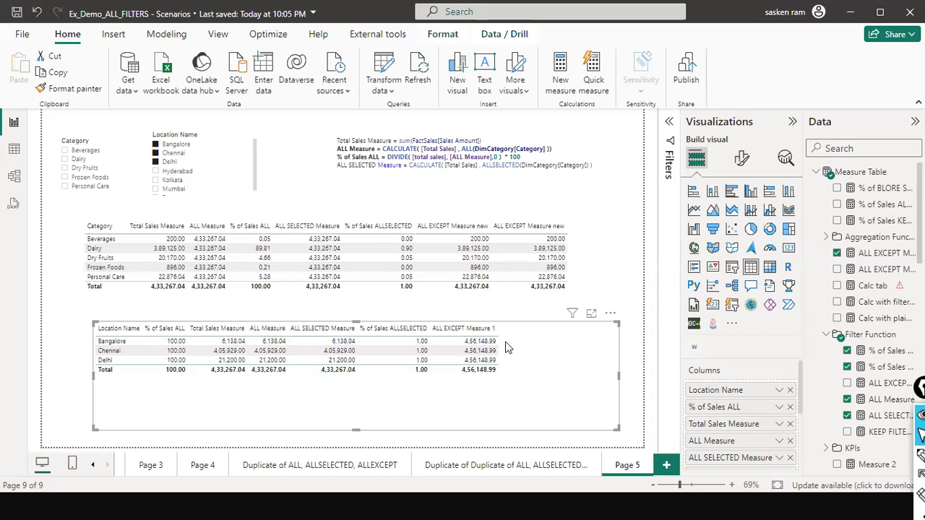
{"action": "left_click", "coordinate": [896, 141]}
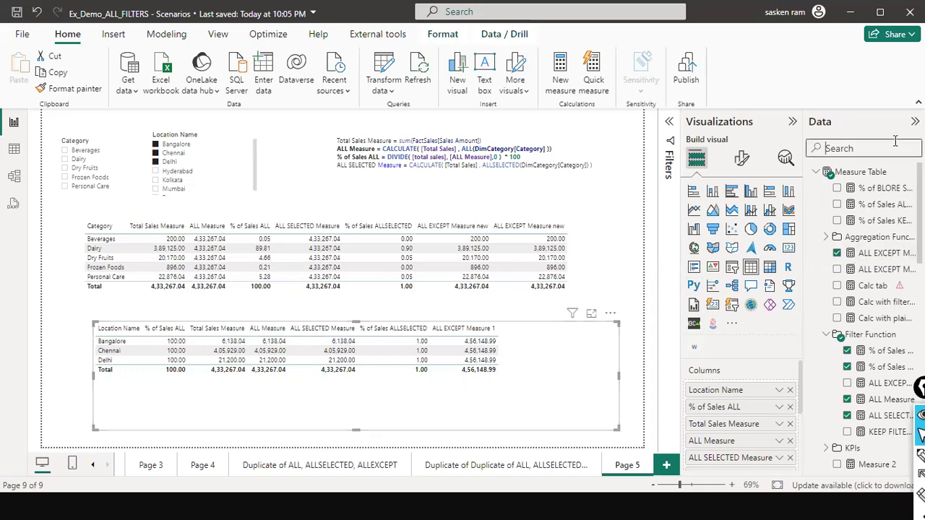
{"action": "type", "text": "al"}
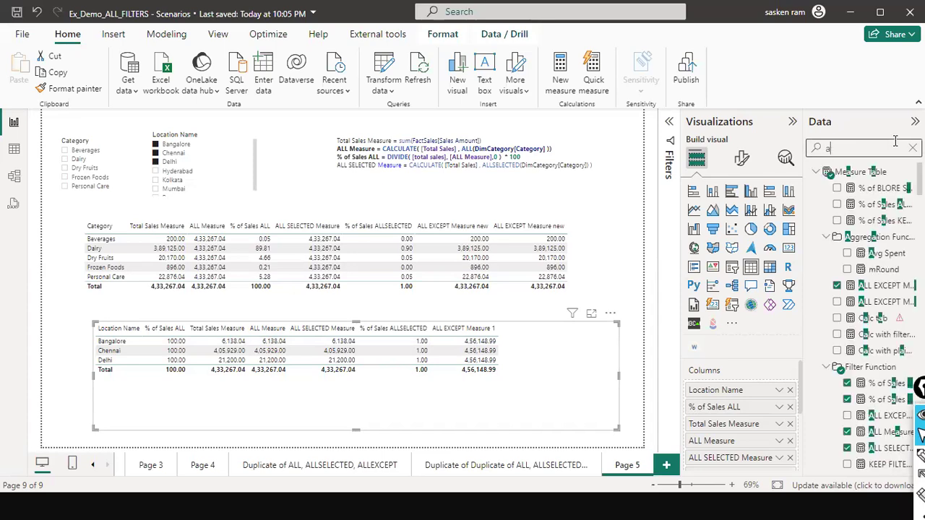
{"action": "type", "text": "lex"}
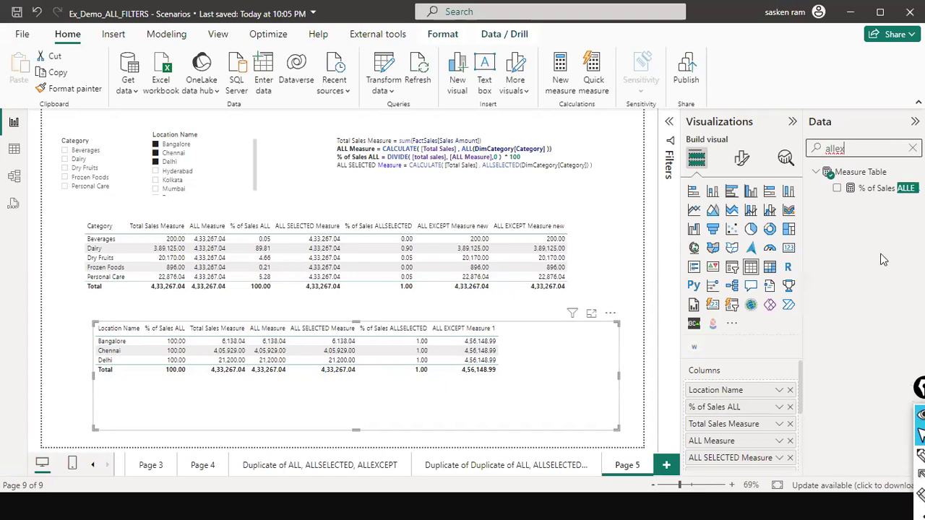
{"action": "key", "text": "BackSpace"}
{"action": "key", "text": "BackSpace"}
{"action": "type", "text": "exce"}
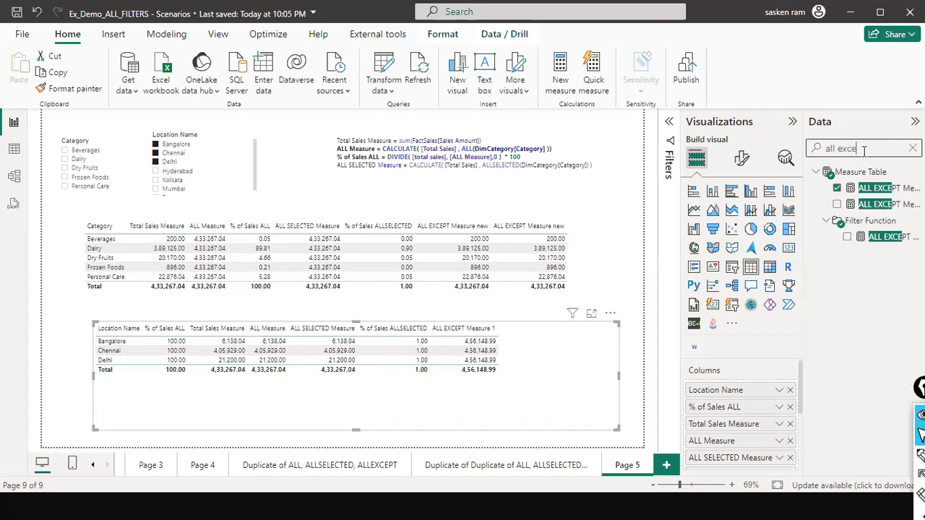
- Replace LocationKey with Location Name as the ALLEXCEPT column in the ALL EXCEPT Measure 1 formula
{"action": "left_click", "coordinate": [878, 188]}
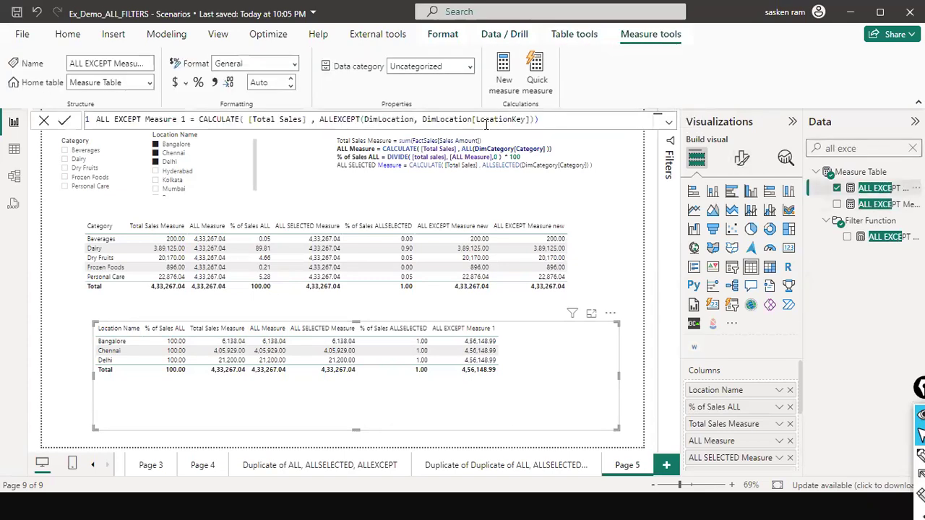
{"action": "double_click", "coordinate": [486, 120]}
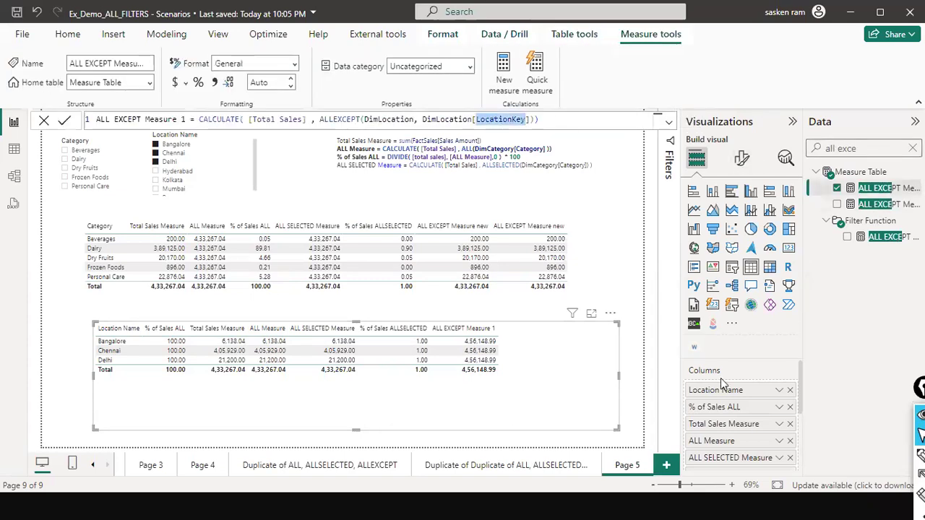
{"action": "type", "text": "Loca"}
{"action": "key", "text": "Tab"}
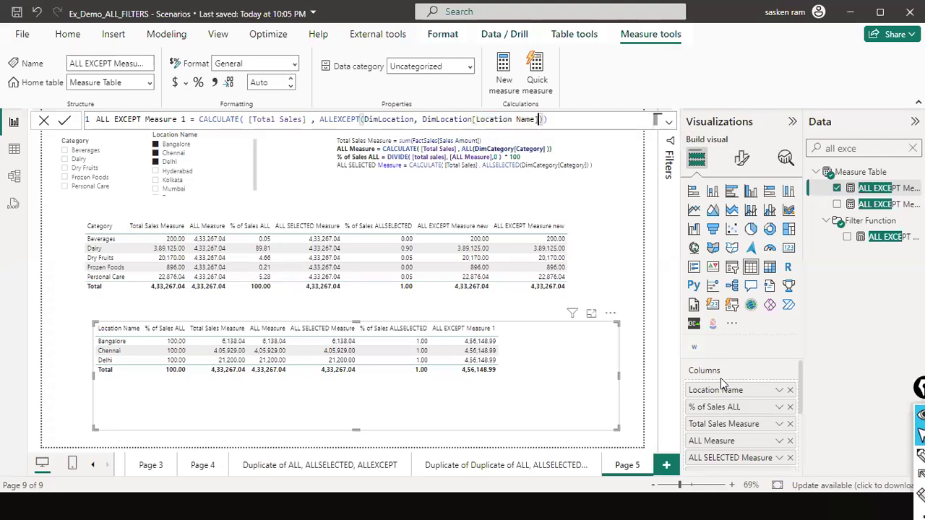
{"action": "type", "text": ")"}
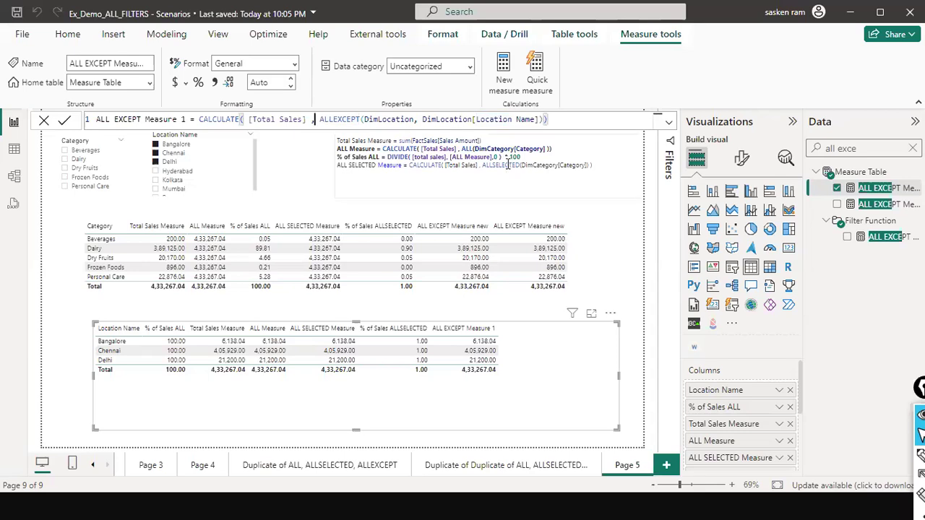
- Add the filter argument DimLocation[Location Name] = "Chennai" before ALLEXCEPT in ALL EXCEPT Measure 1 and commit the formula
{"action": "type", "text": "dim"}
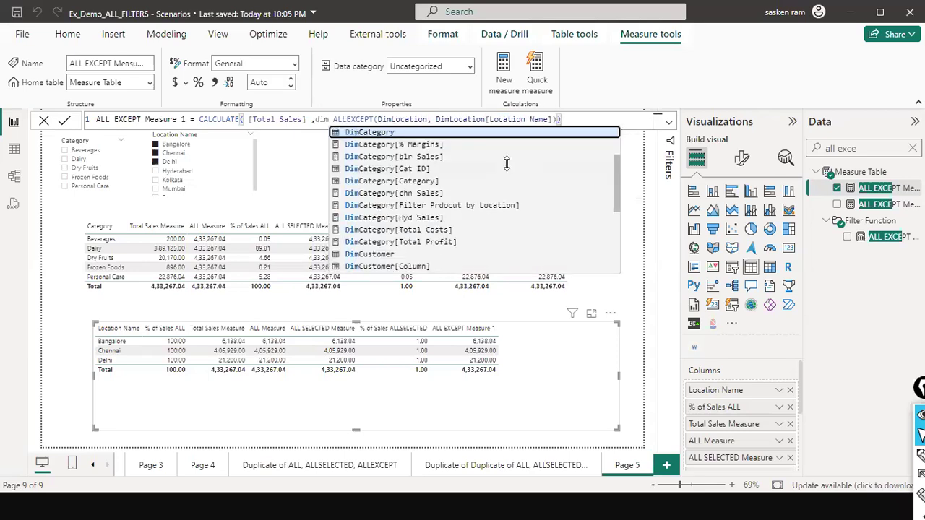
{"action": "type", "text": "loc"}
{"action": "key", "text": "Tab"}
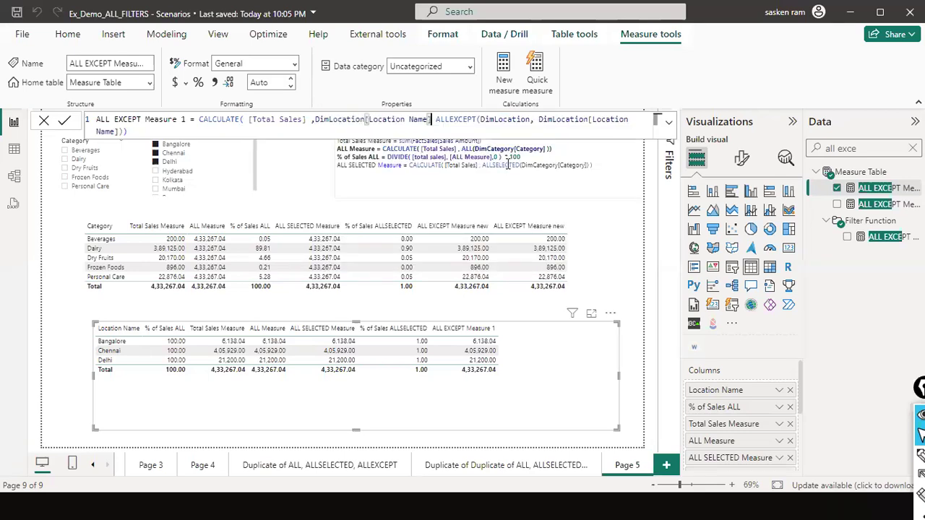
{"action": "type", "text": "= \"Chennai\","}
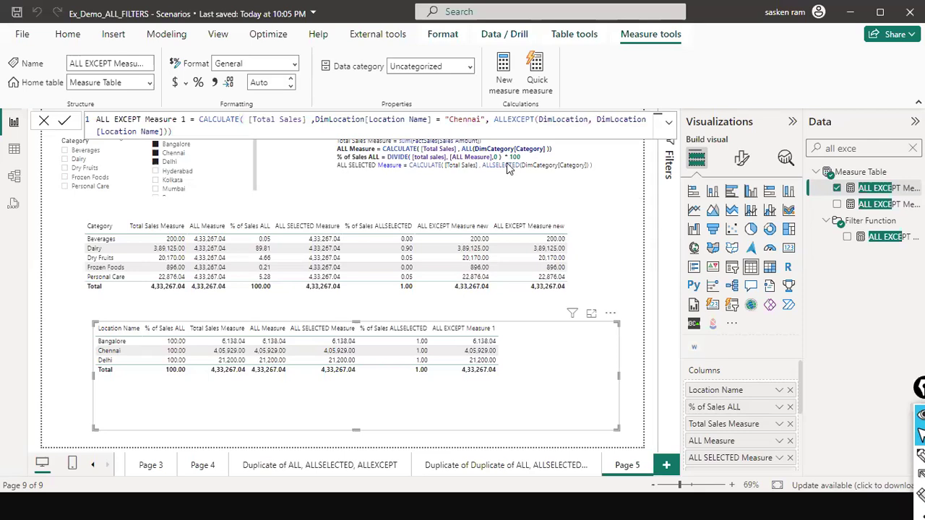
{"action": "key", "text": "Return"}
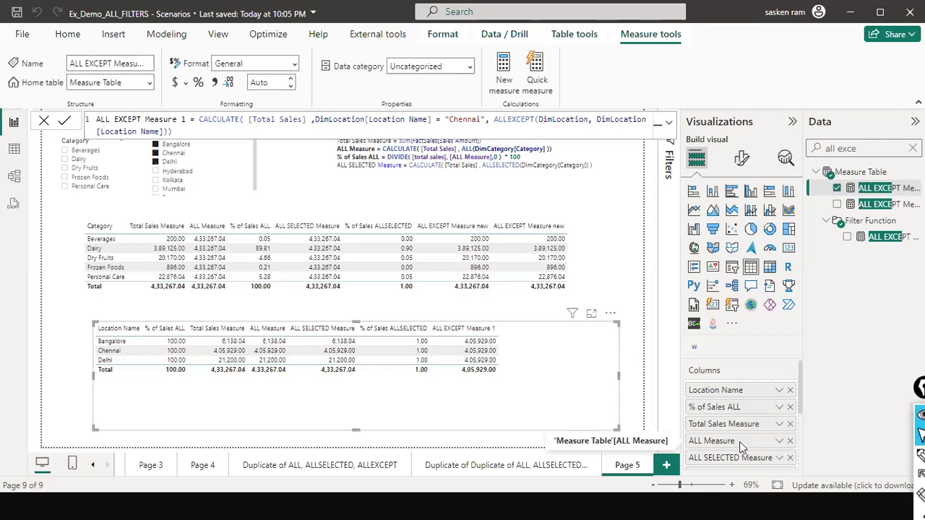
- Move the Total Sales Measure column ahead of % of Sales ALL in the location table
{"action": "scroll", "coordinate": [739, 442], "scroll_direction": "down", "scroll_amount": 3}
{"action": "scroll", "coordinate": [740, 441], "scroll_direction": "up", "scroll_amount": 3}
{"action": "scroll", "coordinate": [757, 417], "scroll_direction": "down", "scroll_amount": 5}
{"action": "scroll", "coordinate": [752, 431], "scroll_direction": "up", "scroll_amount": 5}
{"action": "left_click_drag", "start_coordinate": [747, 432], "coordinate": [741, 407]}
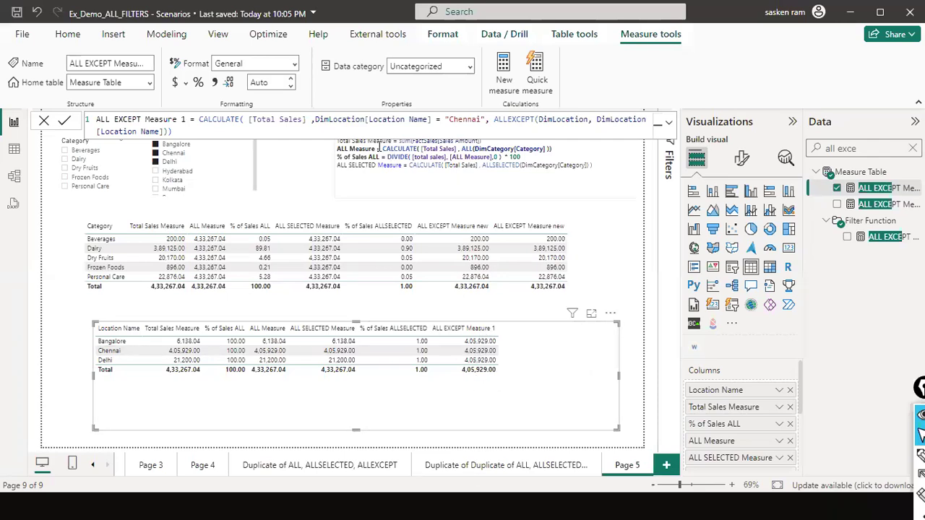
- Point out the parts of the ALL EXCEPT Measure 1 formula and the Chennai sales figures with red arrows, and erase the arrows
{"action": "key", "text": "ctrl+shift+a"}
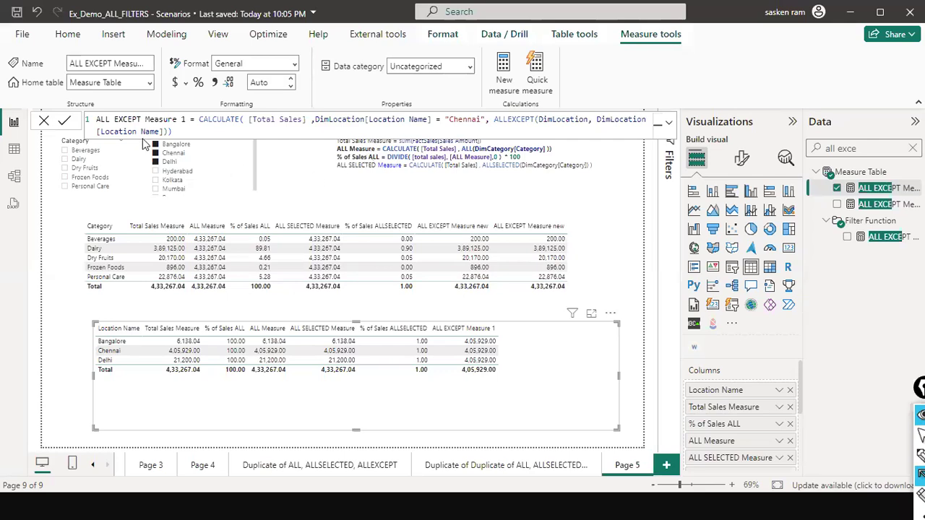
{"action": "mouse_move", "coordinate": [41, 92]}
{"action": "left_mouse_down"}
{"action": "mouse_move", "coordinate": [105, 134]}
{"action": "mouse_move", "coordinate": [94, 120]}
{"action": "left_mouse_up"}
{"action": "left_click_drag", "start_coordinate": [427, 78], "coordinate": [431, 117]}
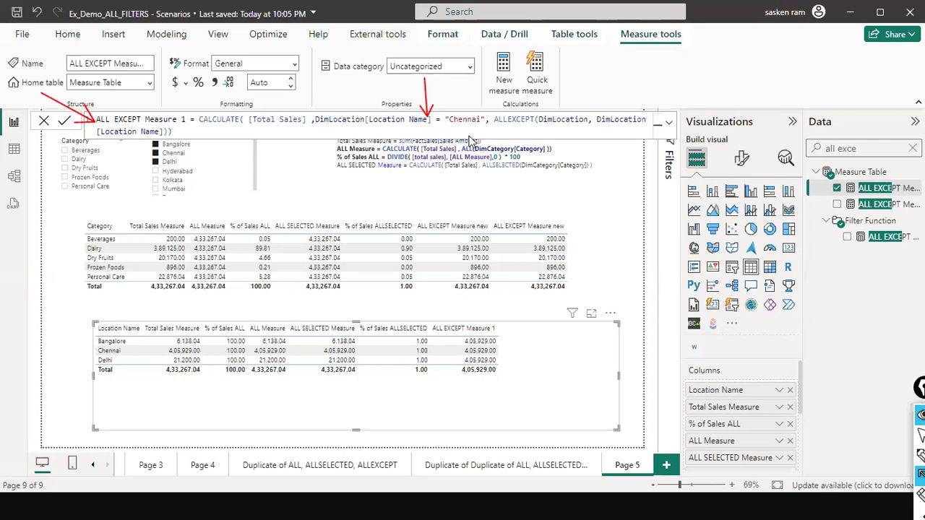
{"action": "left_click_drag", "start_coordinate": [553, 149], "coordinate": [557, 132]}
{"action": "left_click_drag", "start_coordinate": [119, 161], "coordinate": [136, 136]}
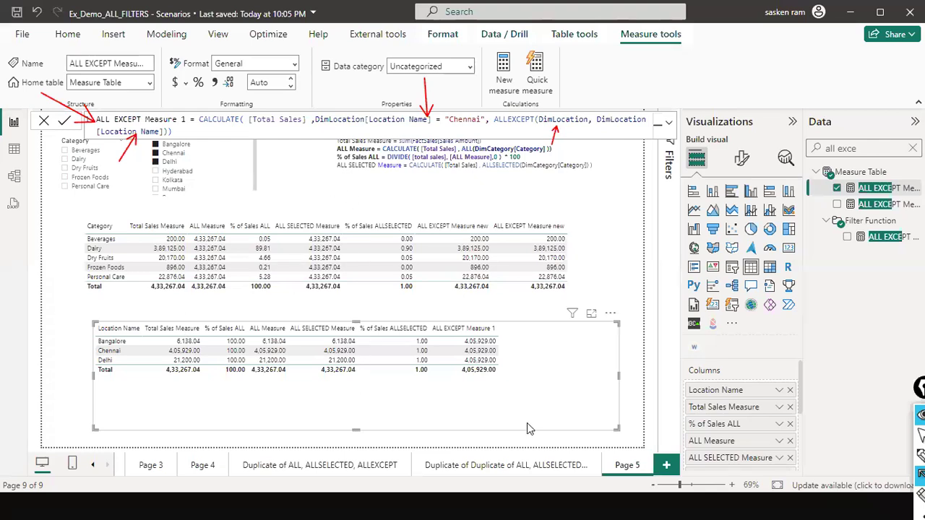
{"action": "mouse_move", "coordinate": [64, 348]}
{"action": "left_mouse_down"}
{"action": "mouse_move", "coordinate": [124, 360]}
{"action": "mouse_move", "coordinate": [168, 354]}
{"action": "left_mouse_up"}
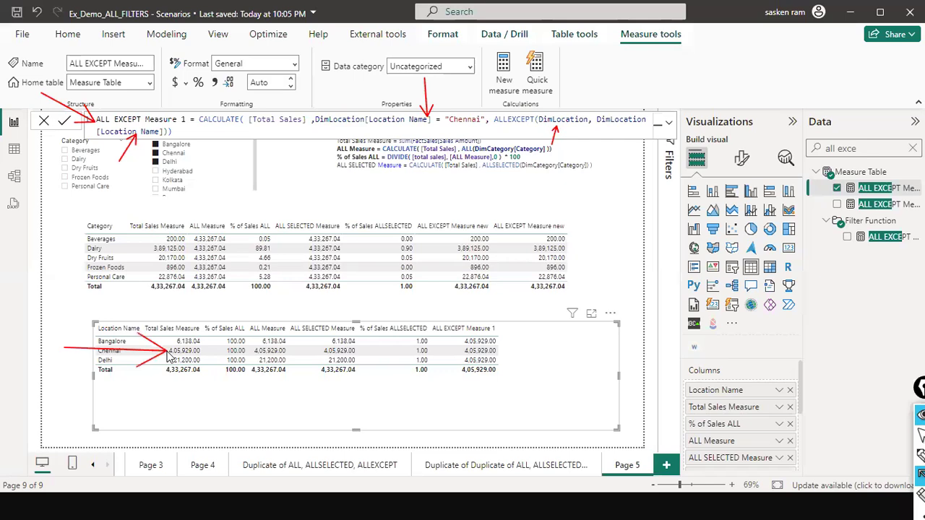
{"action": "mouse_move", "coordinate": [217, 352]}
{"action": "left_mouse_down"}
{"action": "mouse_move", "coordinate": [386, 352]}
{"action": "mouse_move", "coordinate": [451, 340]}
{"action": "mouse_move", "coordinate": [467, 343]}
{"action": "mouse_move", "coordinate": [461, 404]}
{"action": "mouse_move", "coordinate": [466, 384]}
{"action": "left_mouse_up"}
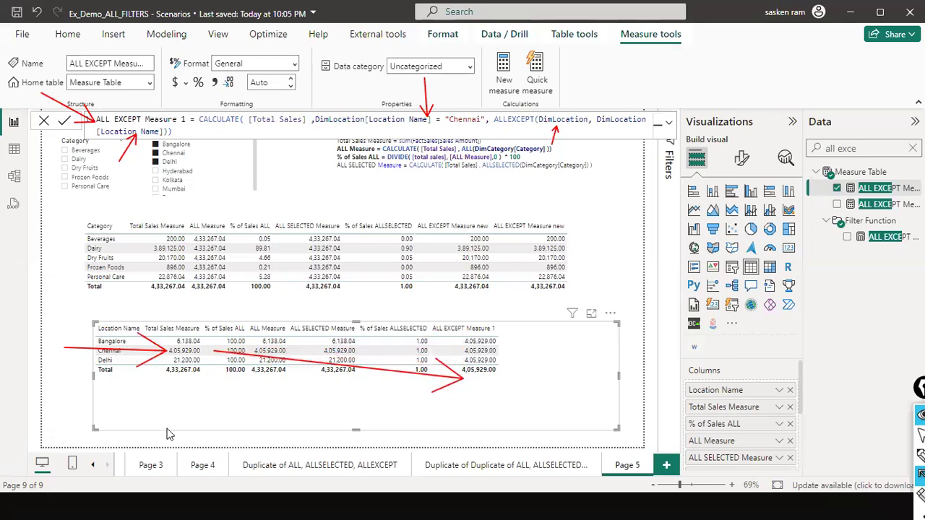
{"action": "key", "text": "ctrl+shift+7"}
{"action": "key", "text": "ctrl+shift+2"}
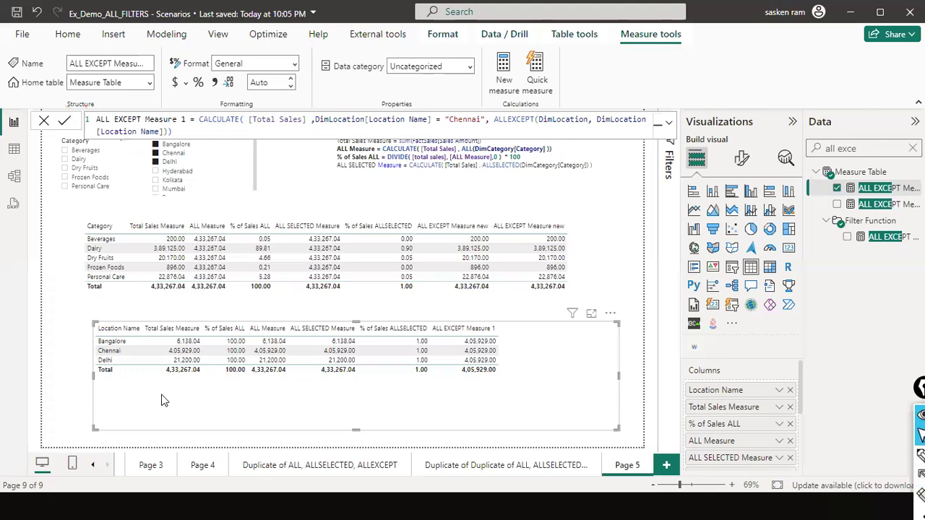
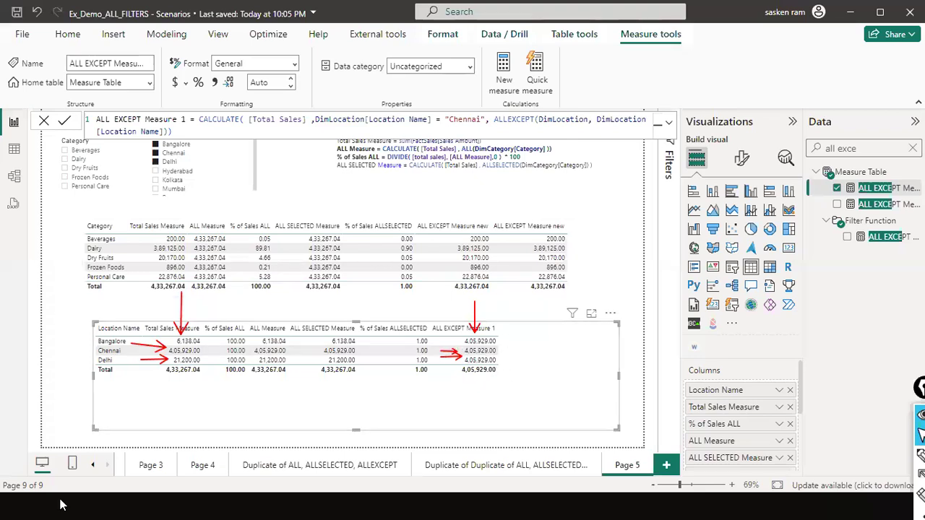
- Erase the red arrows, leave the ALL EXCEPT Measure 1 formula, and clear all selections in the Location Name slicer
{"action": "key", "text": "ctrl+shift+7"}
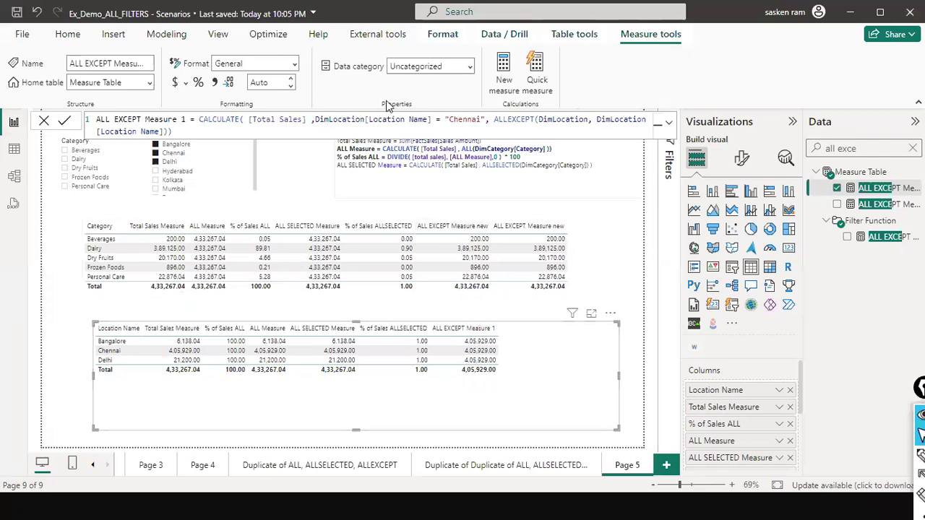
{"action": "left_click", "coordinate": [42, 123]}
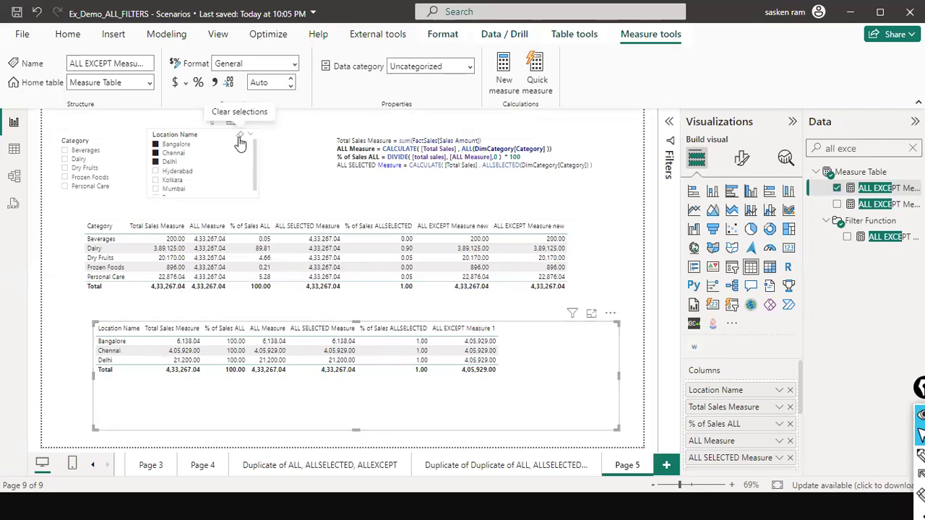
{"action": "left_click", "coordinate": [240, 137]}
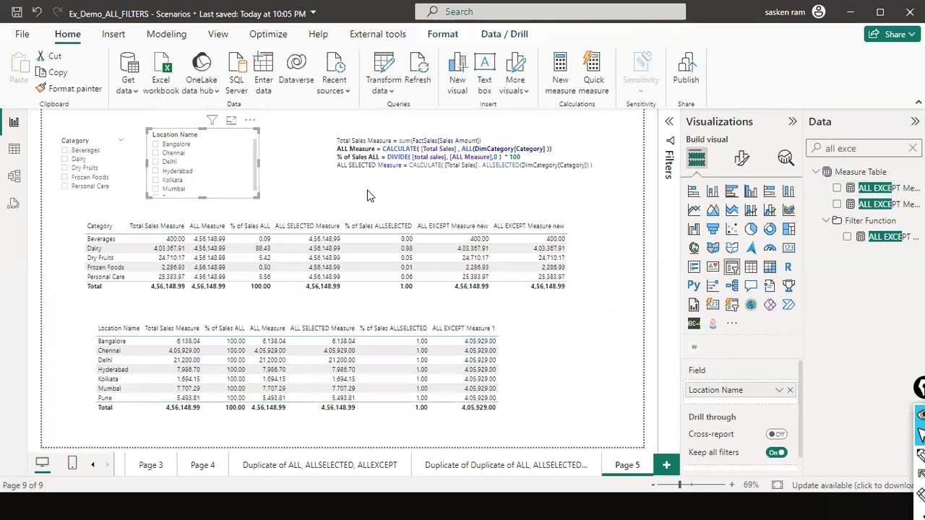
{"action": "left_click", "coordinate": [312, 173]}
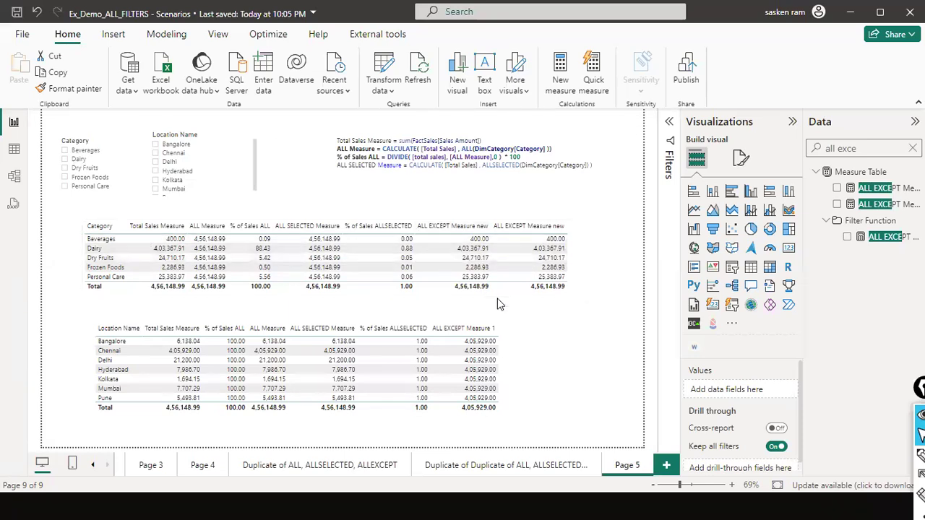
{"action": "left_click", "coordinate": [547, 334]}
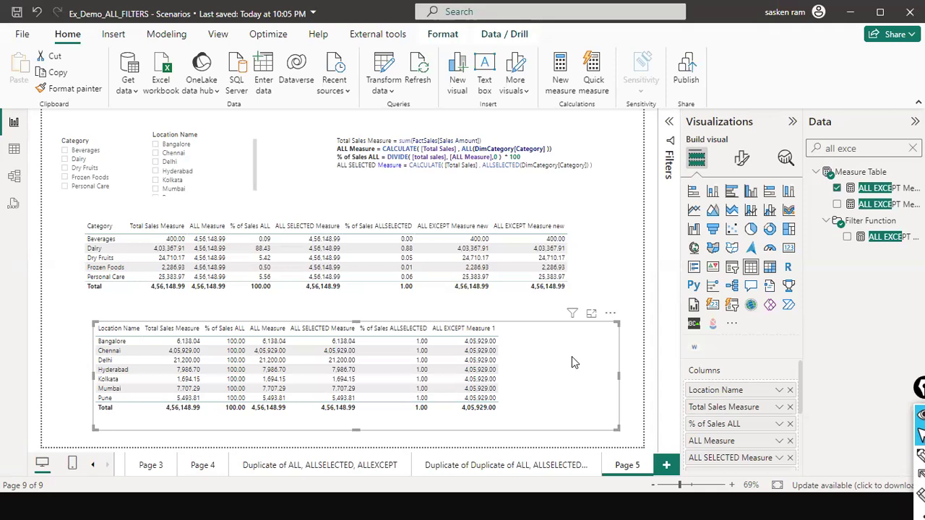
{"action": "left_click", "coordinate": [619, 289]}
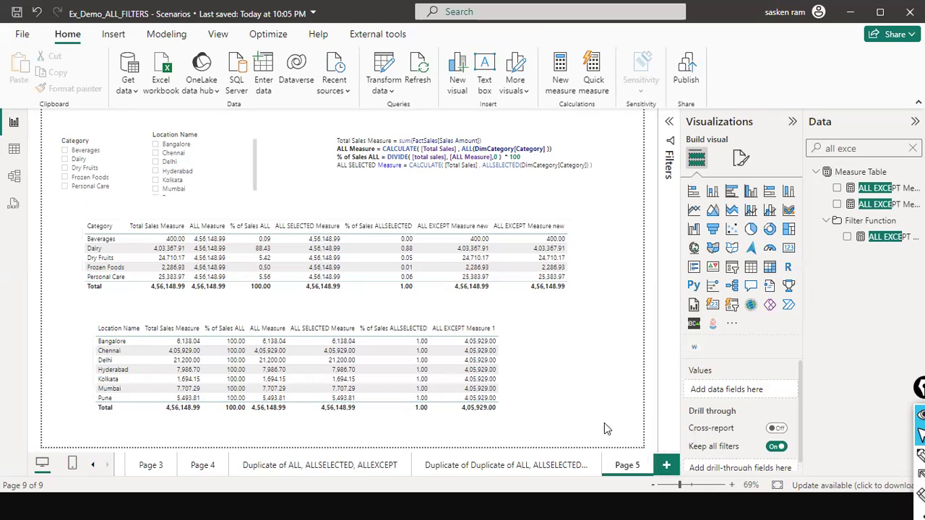
{"action": "key", "text": "alt+Tab"}
{"action": "key", "text": "Tab"}
{"action": "key", "text": "Tab"}
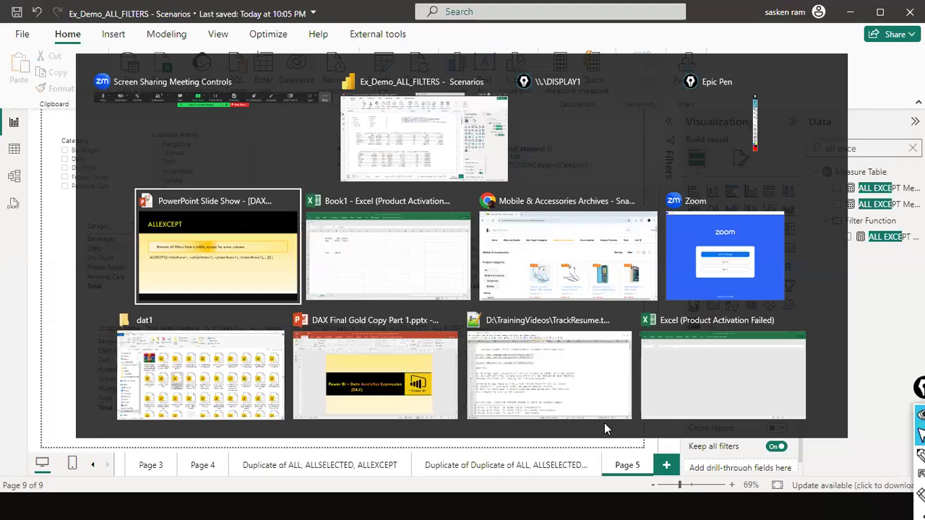
{"action": "key", "text": "Escape"}
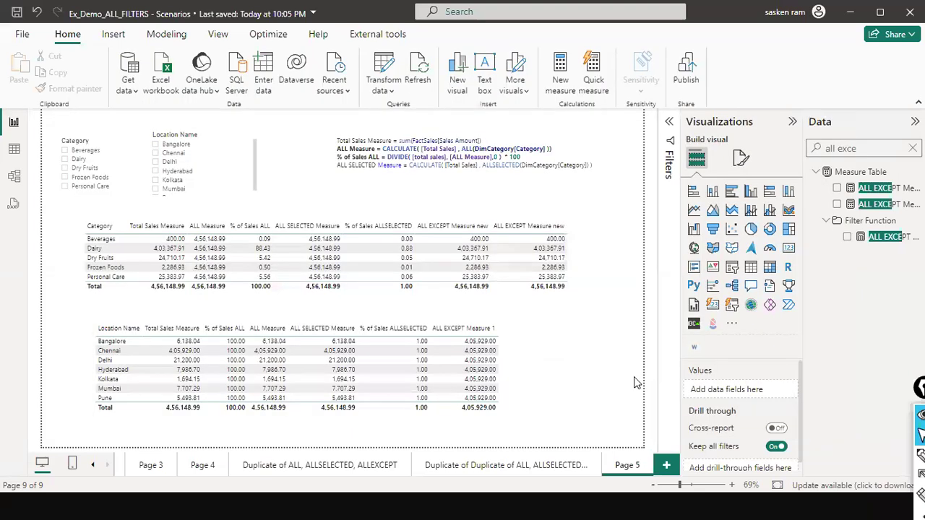
- Switch to the PowerPoint slide show and look through the slides on table and filter functions, ALL, table filter expressions, and CALCULATETABLE and FILTER usage
{"action": "key", "text": "alt+Tab"}
{"action": "key", "text": "Tab"}
{"action": "key", "text": "Left"}
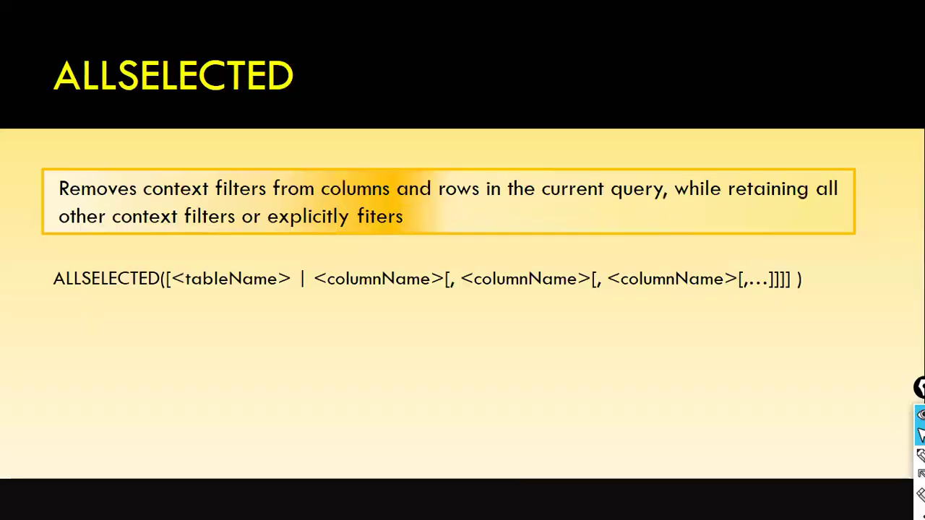
{"action": "key", "text": "Right"}
{"action": "key", "text": "Right"}
{"action": "key", "text": "Right"}
{"action": "key", "text": "Right"}
{"action": "key", "text": "Right"}
{"action": "key", "text": "Right"}
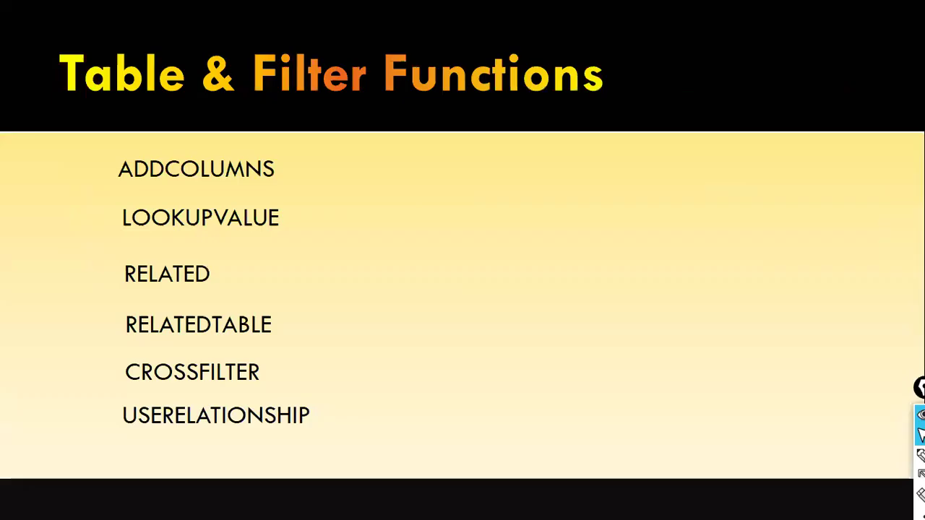
{"action": "key", "text": "Right"}
{"action": "key", "text": "Right"}
{"action": "key", "text": "Right"}
{"action": "key", "text": "Left"}
{"action": "key", "text": "Left"}
{"action": "key", "text": "Left"}
{"action": "key", "text": "Left"}
{"action": "key", "text": "Left"}
{"action": "key", "text": "Left"}
{"action": "key", "text": "Left"}
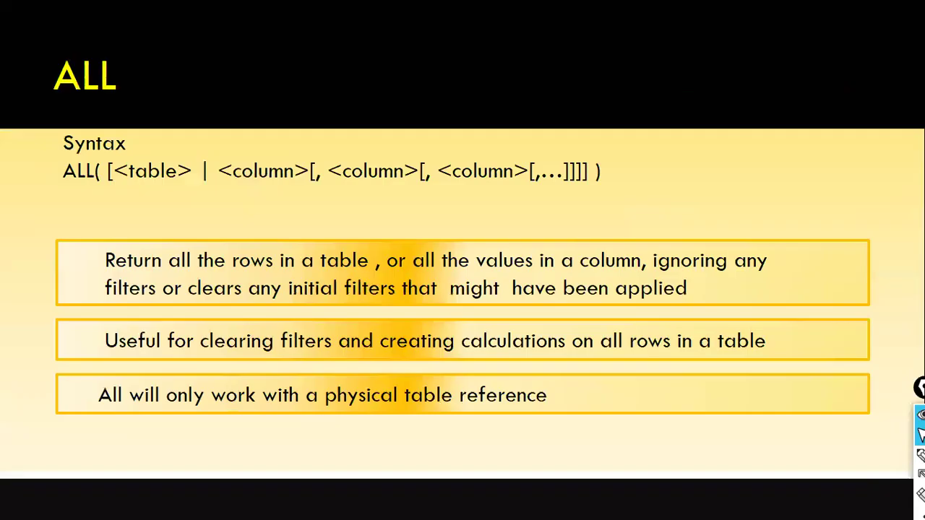
{"action": "key", "text": "Left"}
{"action": "key", "text": "Left"}
{"action": "key", "text": "Left"}
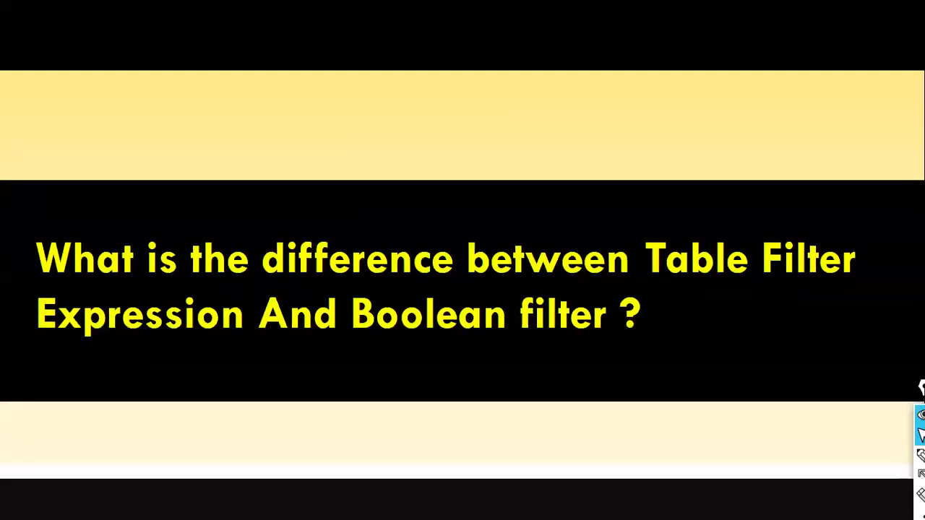
{"action": "key", "text": "Left"}
{"action": "key", "text": "Right"}
{"action": "key", "text": "Right"}
{"action": "key", "text": "Right"}
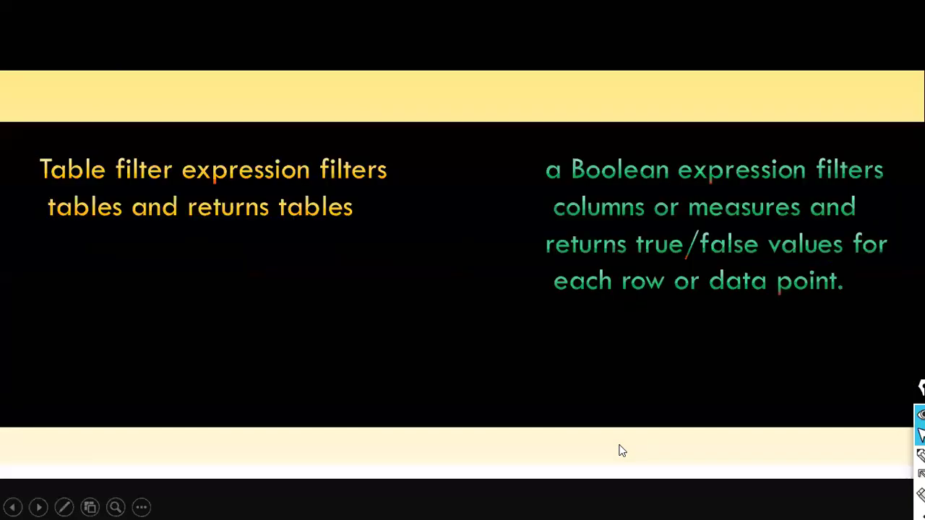
{"action": "key", "text": "Right"}
{"action": "key", "text": "Right"}
{"action": "key", "text": "Right"}
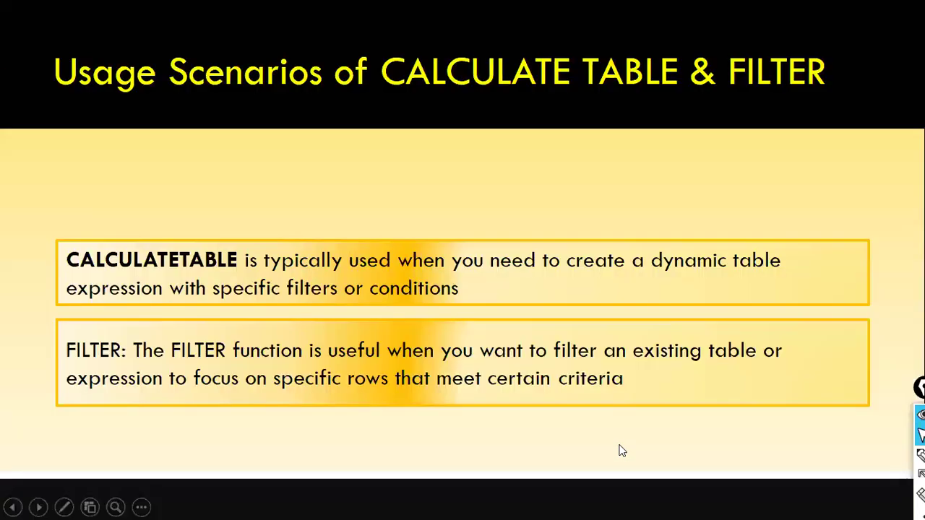
{"action": "key", "text": "Left"}
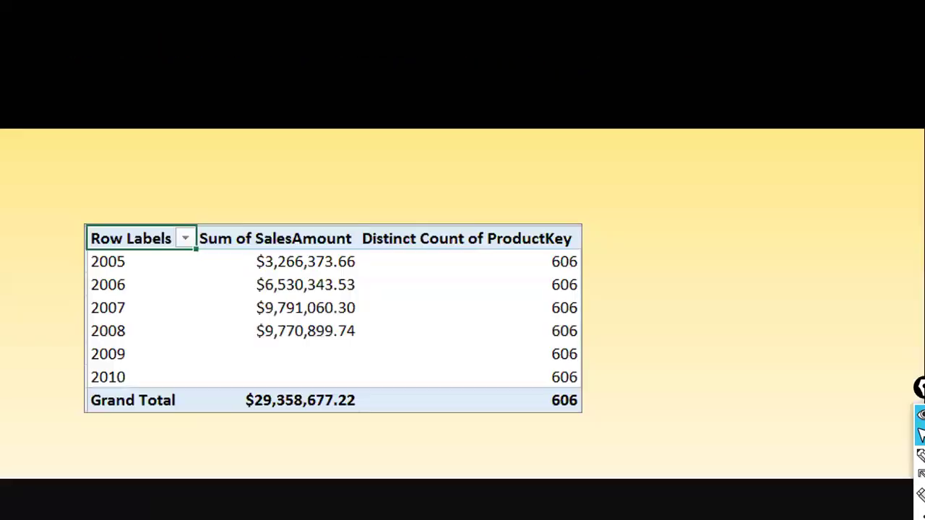
- Switch back to Power BI, search the data fields for "calcul", and clear the search
{"action": "key", "text": "alt+Tab"}
{"action": "key", "text": "Tab"}
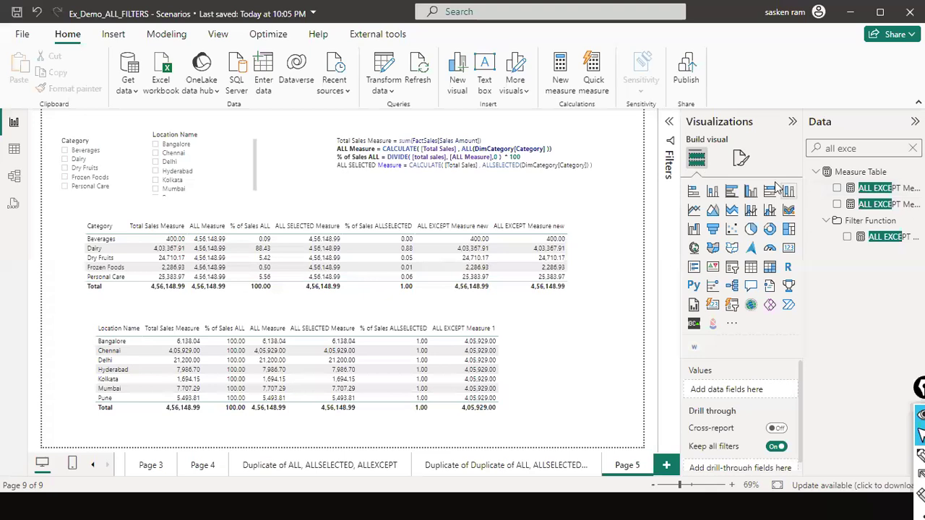
{"action": "left_click", "coordinate": [902, 147]}
{"action": "key", "text": "ctrl+a"}
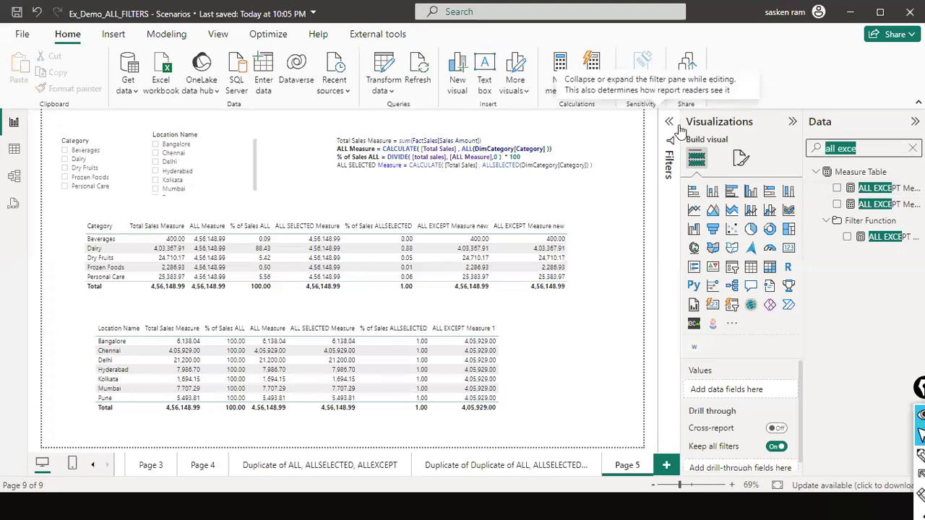
{"action": "type", "text": "calcul"}
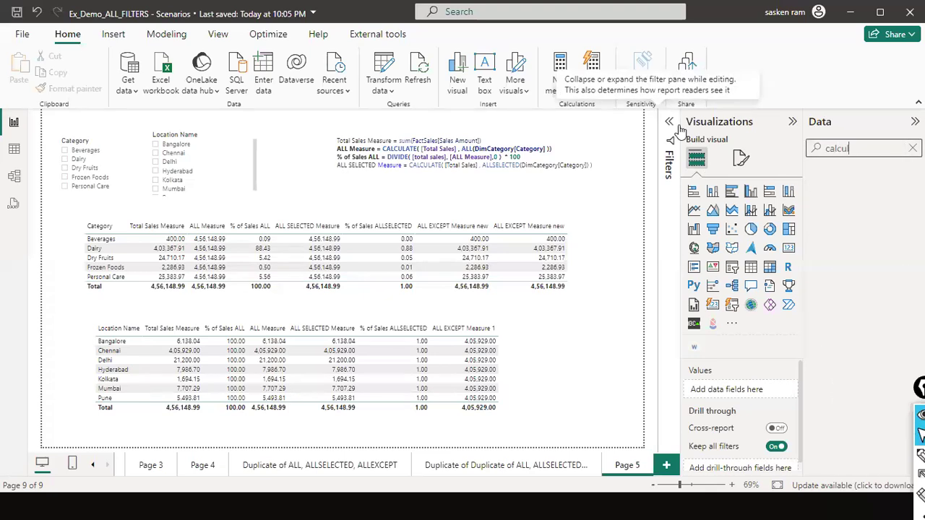
{"action": "key", "text": "BackSpace"}
{"action": "key", "text": "BackSpace"}
{"action": "key", "text": "BackSpace"}
{"action": "key", "text": "BackSpace"}
{"action": "key", "text": "BackSpace"}
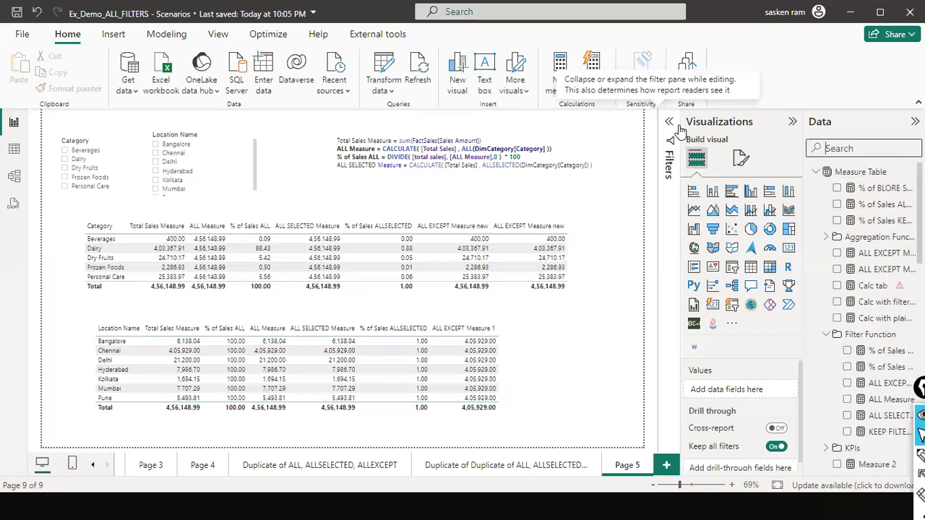
- Collapse the Measure Table, DimLocation and FactSales tables in the data field list
{"action": "left_click", "coordinate": [825, 175]}
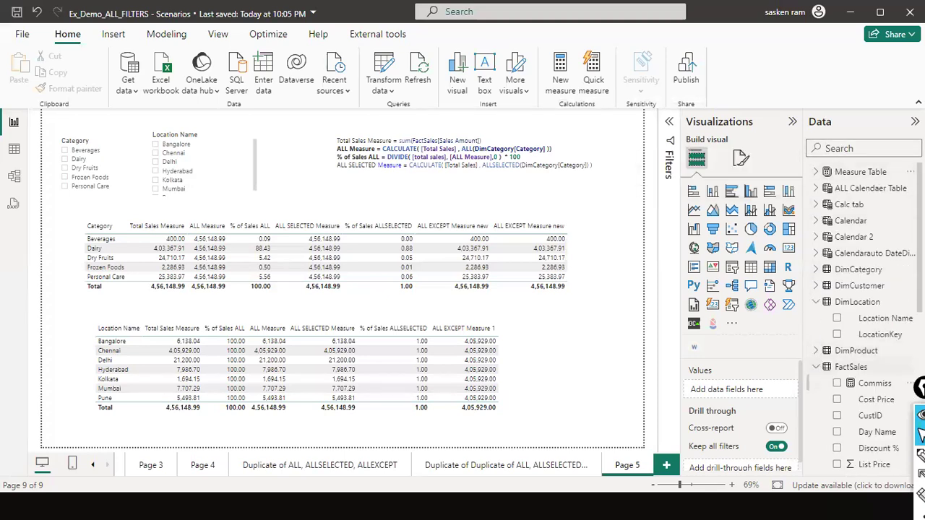
{"action": "left_click", "coordinate": [816, 303]}
{"action": "left_click", "coordinate": [817, 336]}
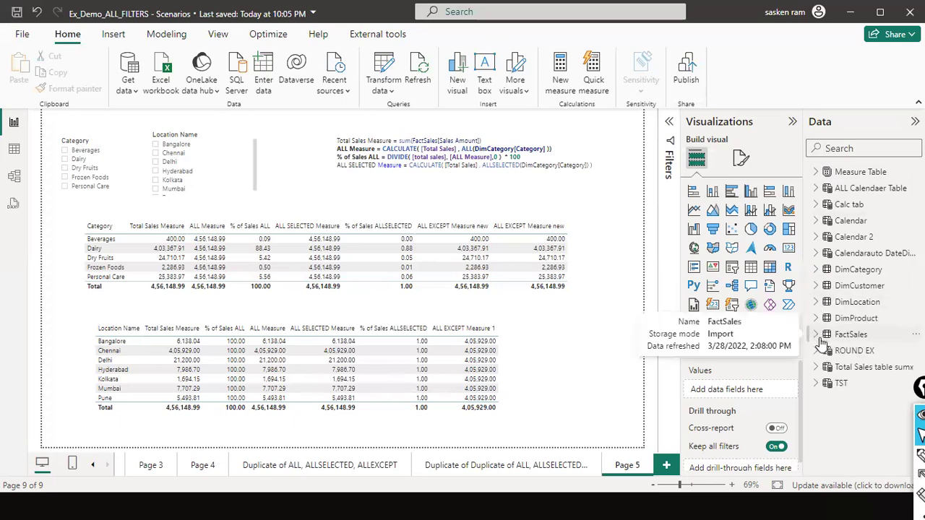
- Copy the CALCULATETABLE formula of the Total Sales table sumx table and leave the formula without changing it
{"action": "left_click", "coordinate": [870, 368]}
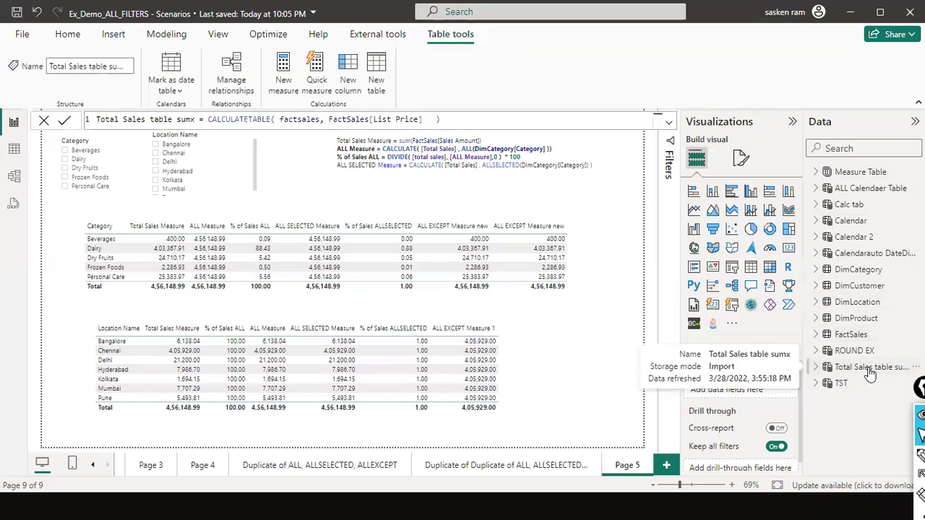
{"action": "left_click", "coordinate": [454, 129]}
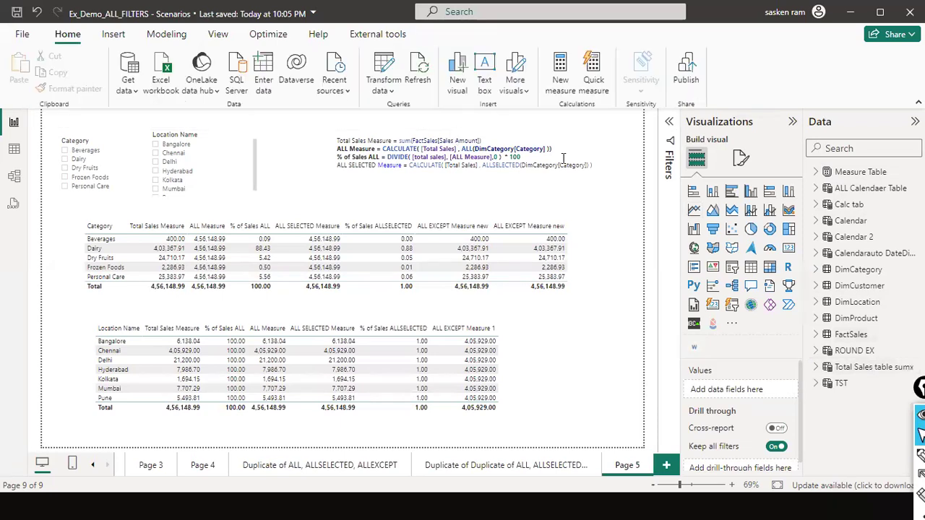
{"action": "left_click", "coordinate": [877, 370]}
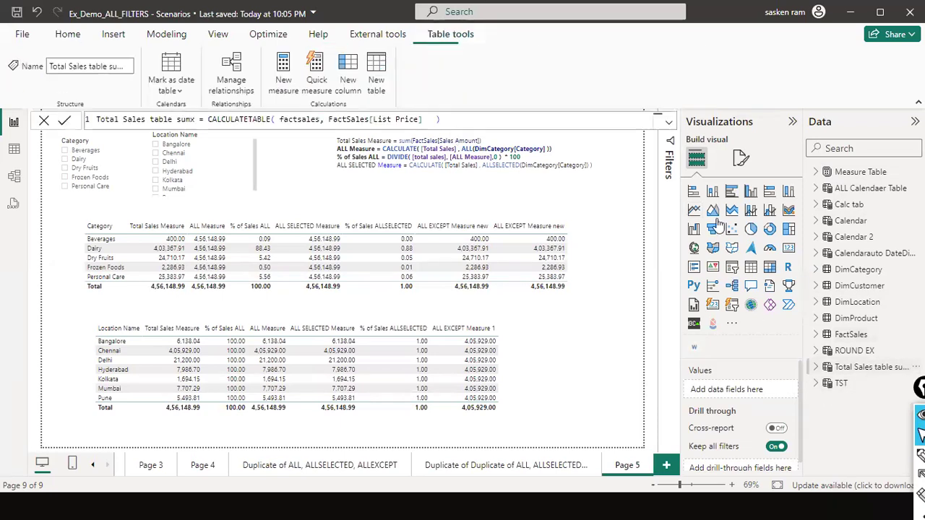
{"action": "triple_click", "coordinate": [551, 117]}
{"action": "key", "text": "ctrl+c"}
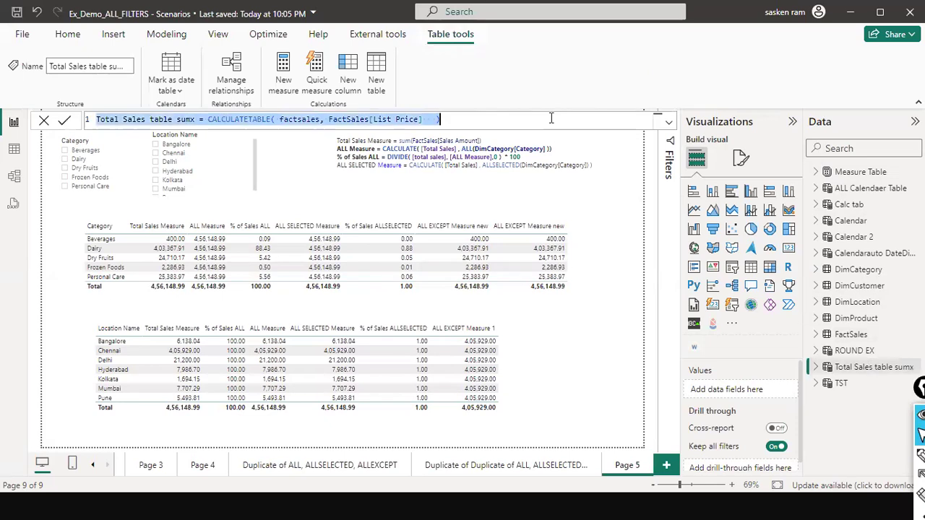
{"action": "left_click", "coordinate": [43, 121]}
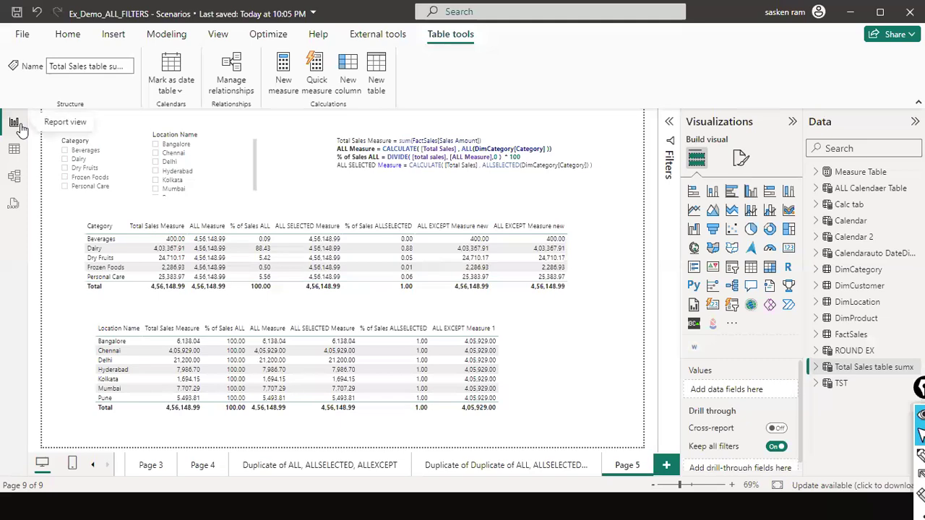
{"action": "left_click", "coordinate": [16, 152]}
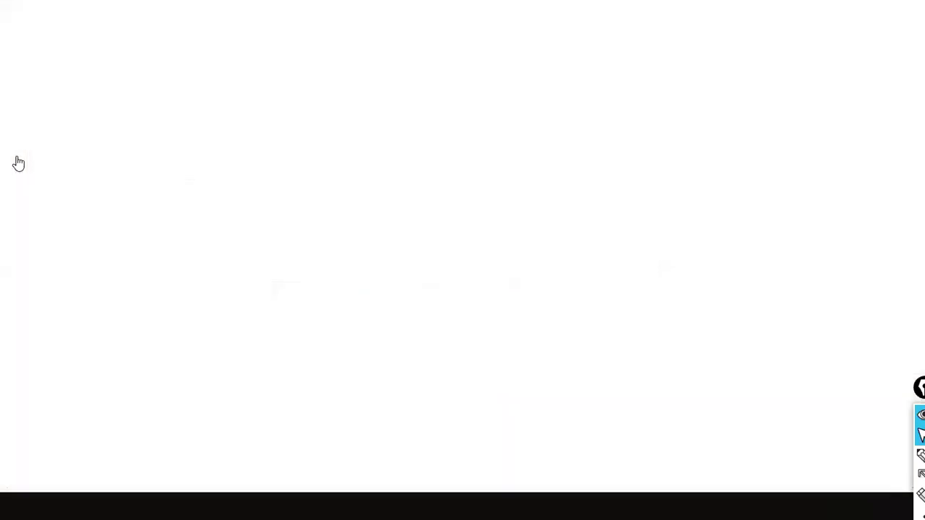
{"action": "left_click", "coordinate": [15, 124]}
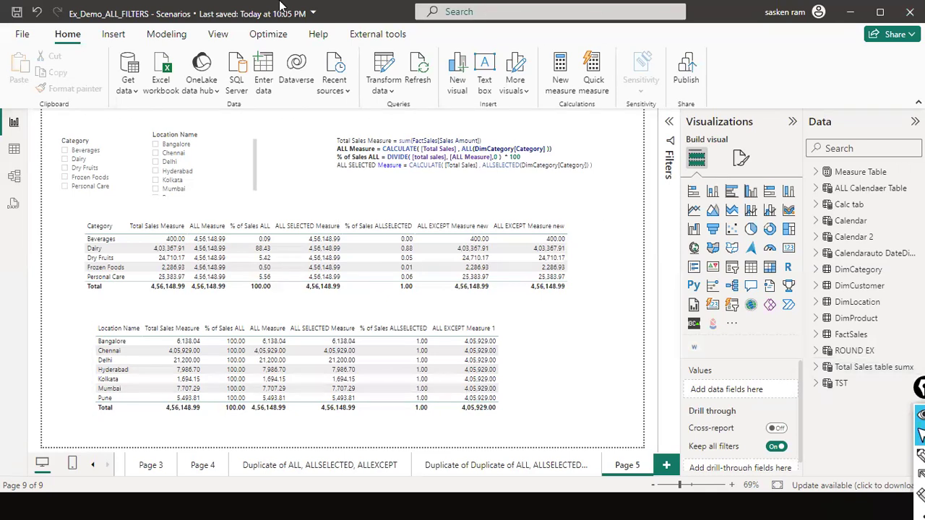
- Create a calculated table and replace its formula with Total Sales table sumx = CALCULATETABLE( factsales, FactSales[List Price] )
{"action": "left_click", "coordinate": [174, 34]}
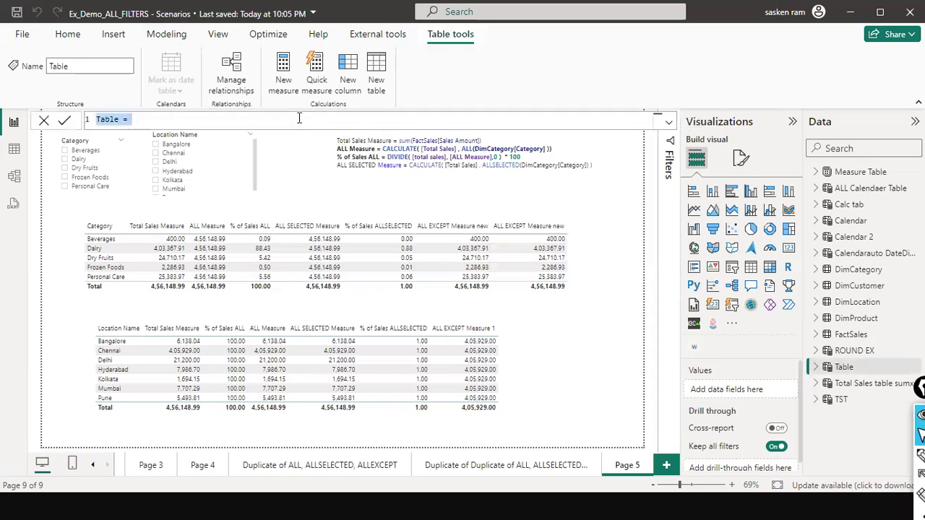
{"action": "key", "text": "ctrl+a"}
{"action": "key", "text": "ctrl+v"}
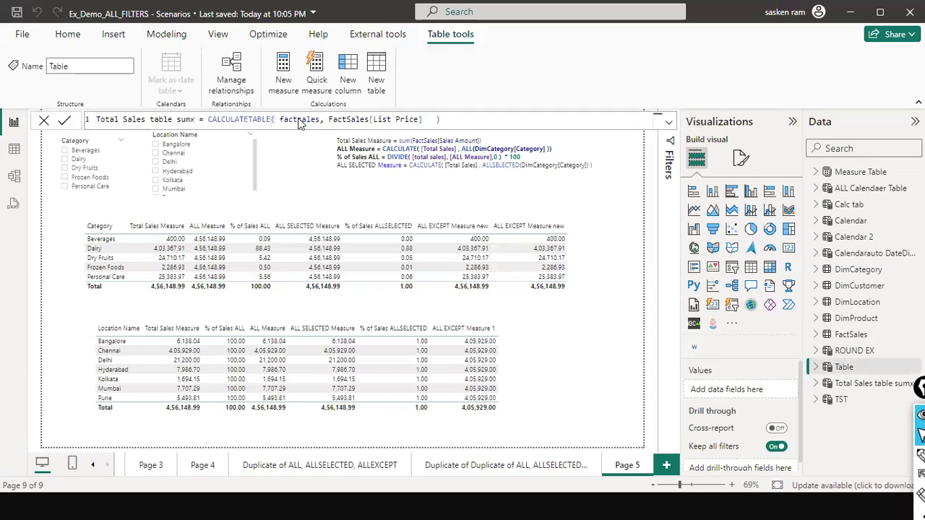
{"action": "key", "text": "Return"}
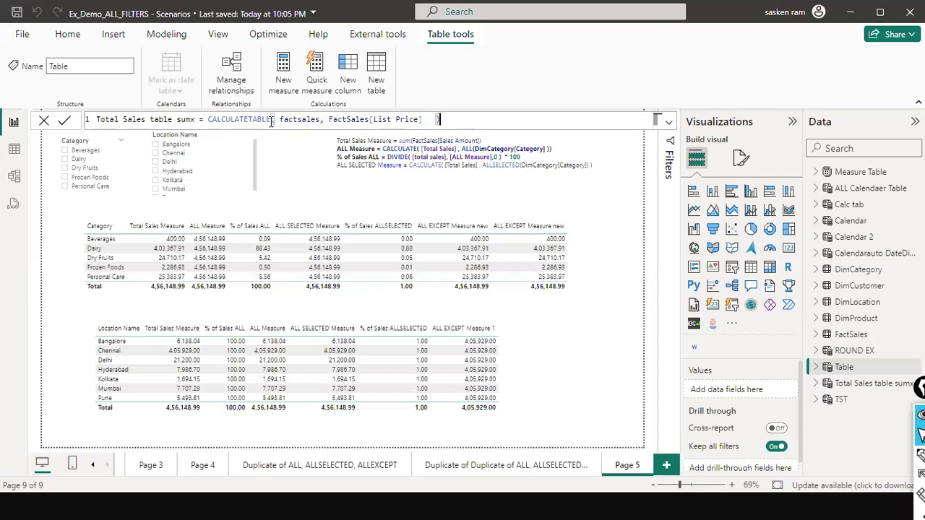
- Try to add another calculated table while the pasted CALCULATETABLE formula is still being edited
{"action": "double_click", "coordinate": [301, 120]}
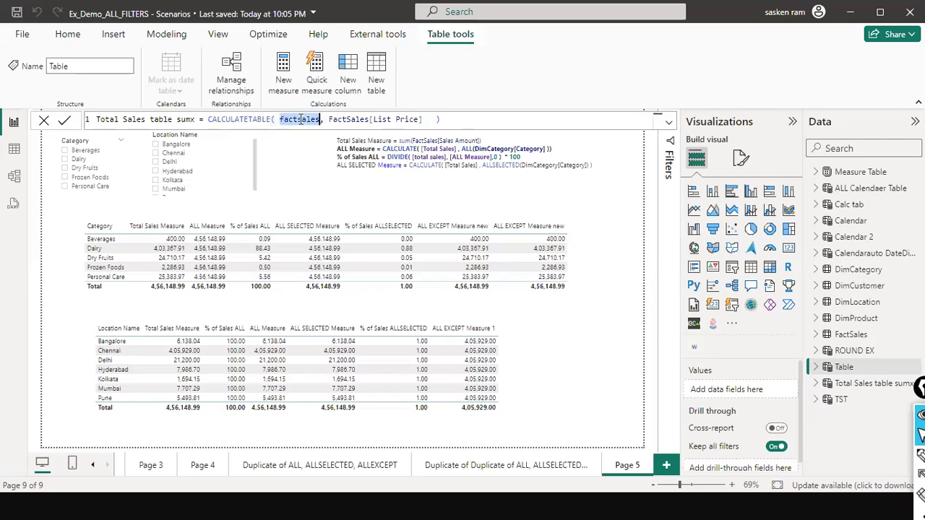
{"action": "left_click", "coordinate": [165, 35]}
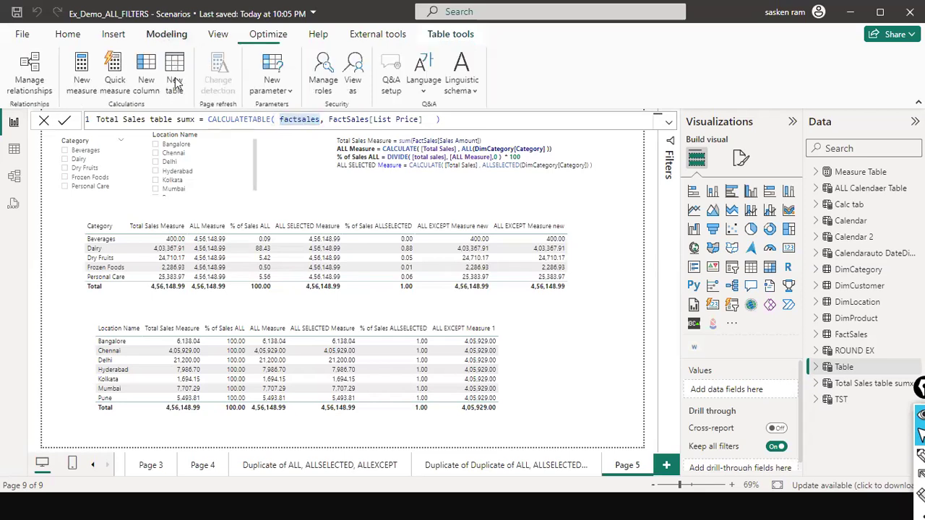
{"action": "left_click", "coordinate": [176, 96]}
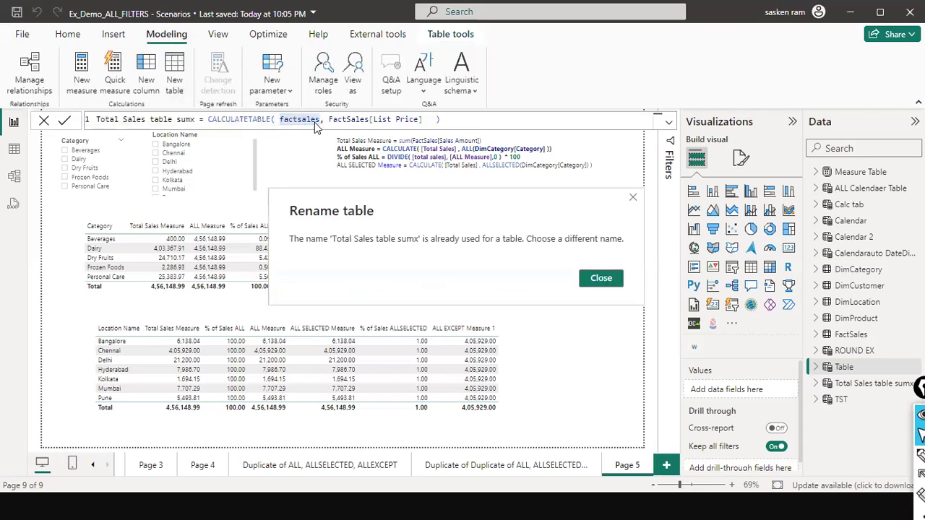
{"action": "left_click", "coordinate": [633, 198]}
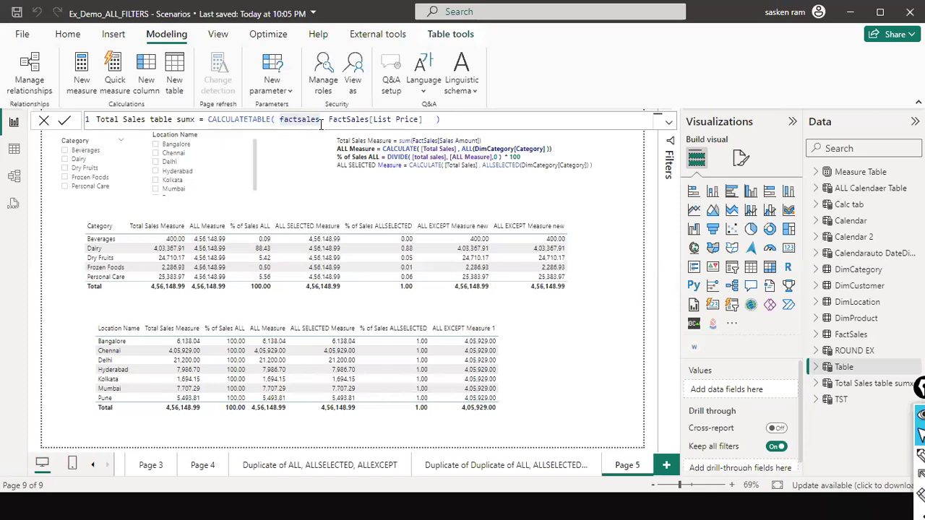
- Replace the word Total at the start of the new table's name in the formula with Calc table
{"action": "double_click", "coordinate": [409, 120]}
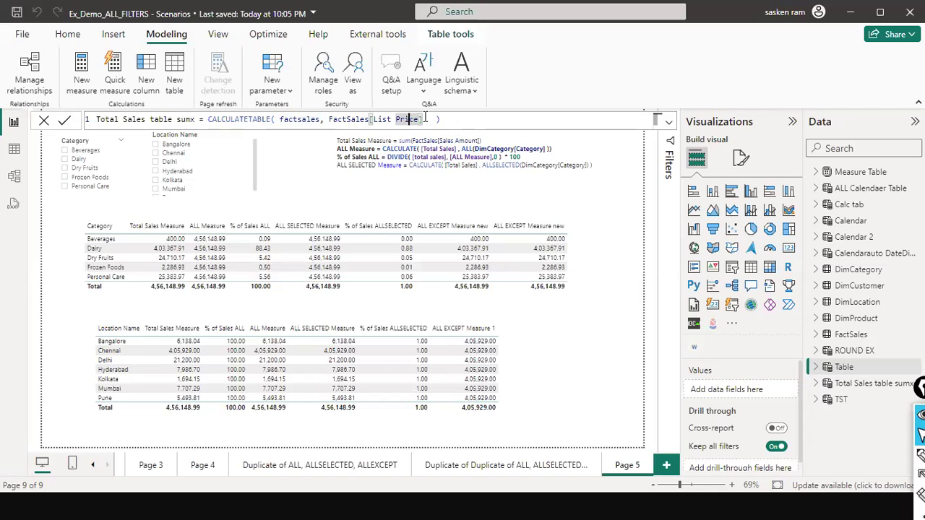
{"action": "left_click", "coordinate": [147, 120]}
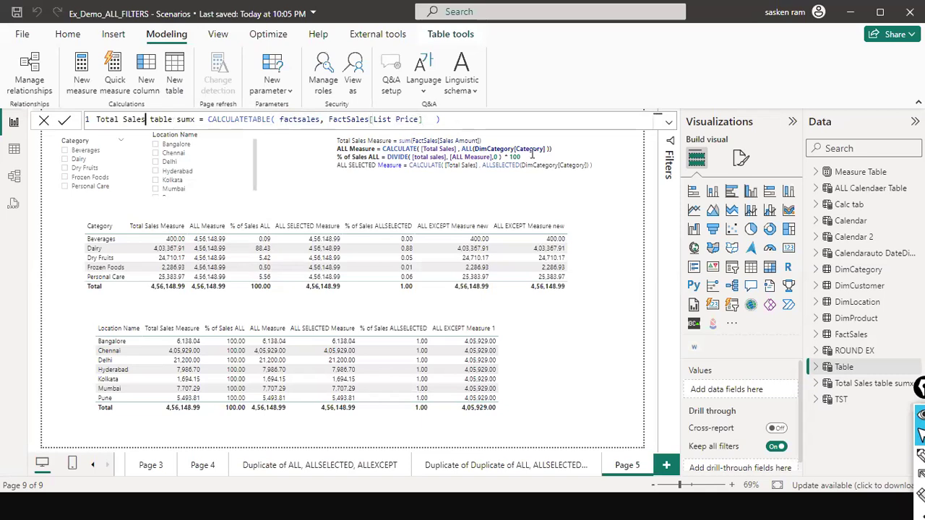
{"action": "key", "text": "ctrl+Right"}
{"action": "key", "text": "ctrl+Right"}
{"action": "key", "text": "ctrl+Left"}
{"action": "key", "text": "ctrl+Left"}
{"action": "key", "text": "ctrl+Left"}
{"action": "key", "text": "ctrl+Left"}
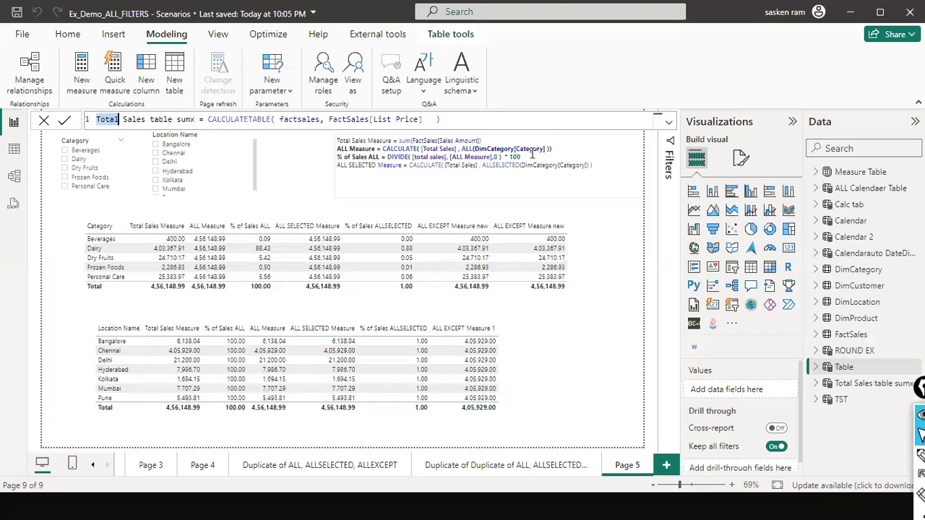
{"action": "type", "text": "Calc tale"}
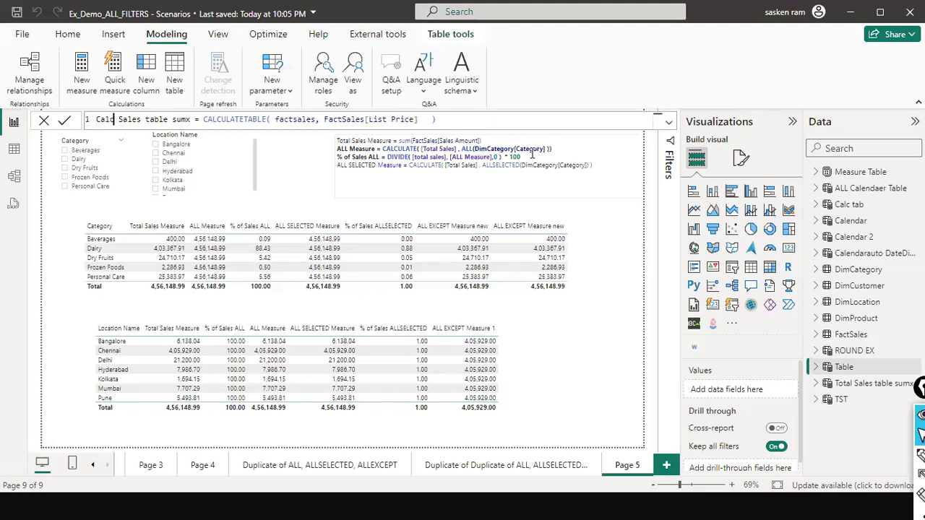
{"action": "key", "text": "BackSpace"}
{"action": "key", "text": "BackSpace"}
{"action": "type", "text": "ble"}
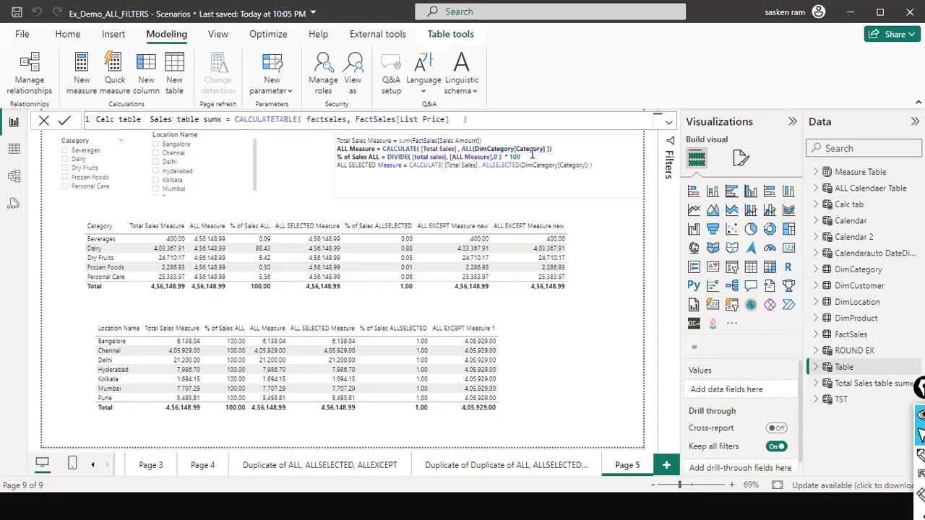
- Replace the remaining Sales table sumx in the table name with price and commit the Calc table price formula
{"action": "key", "text": "ctrl+shift+Right"}
{"action": "key", "text": "ctrl+shift+Right"}
{"action": "key", "text": "ctrl+shift+Right"}
{"action": "type", "text": "rce"}
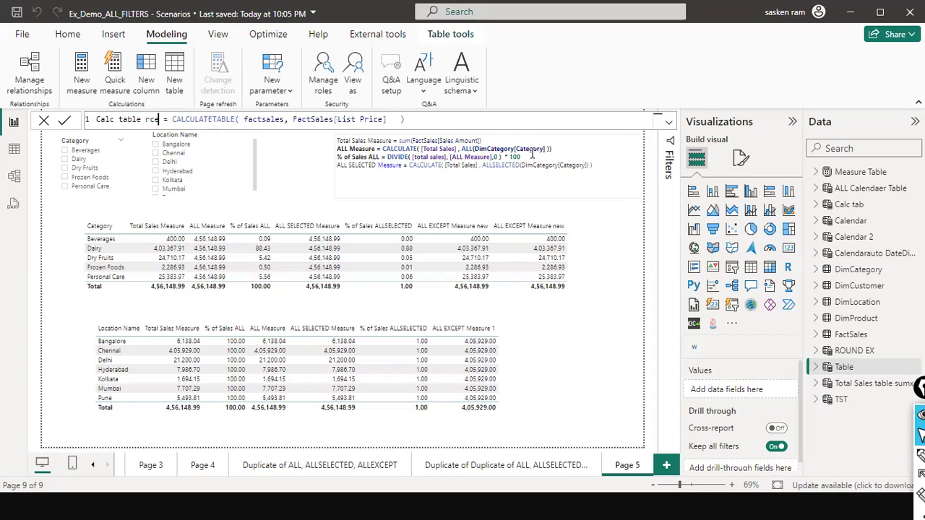
{"action": "key", "text": "BackSpace"}
{"action": "key", "text": "BackSpace"}
{"action": "key", "text": "BackSpace"}
{"action": "type", "text": "price"}
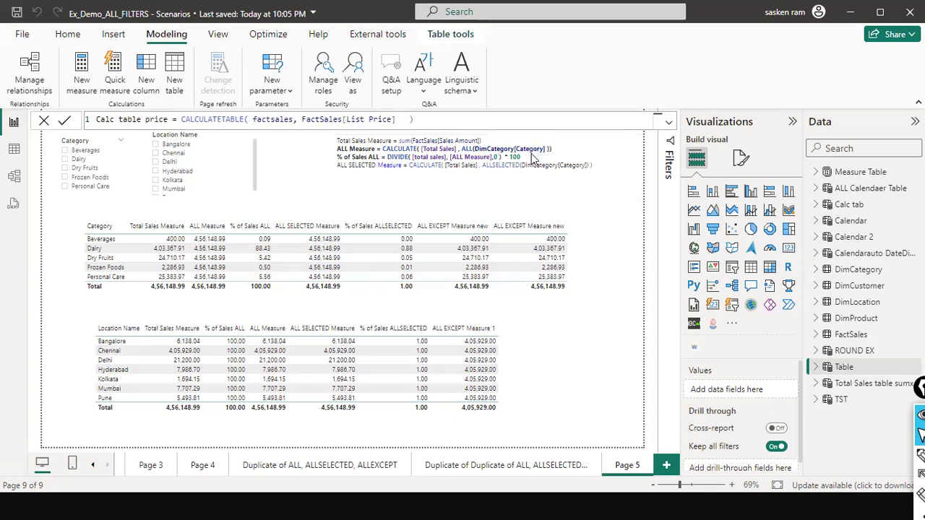
{"action": "key", "text": "Return"}
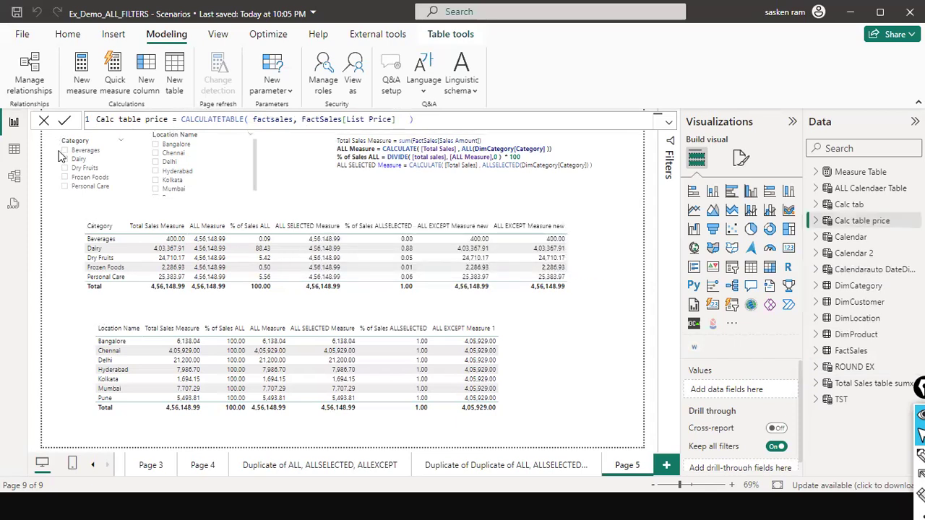
- Open the Calc table price table in the table view to show its rows and formula
{"action": "left_click", "coordinate": [14, 152]}
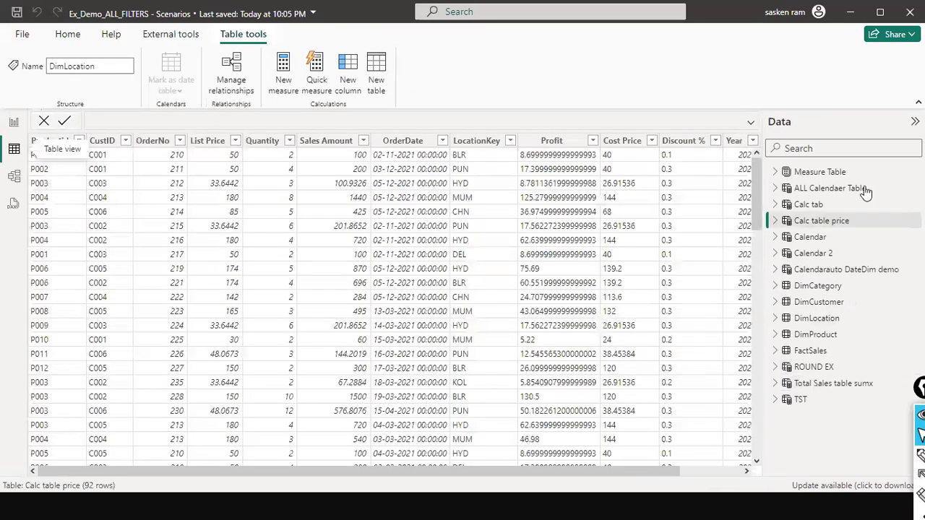
{"action": "left_click", "coordinate": [775, 222]}
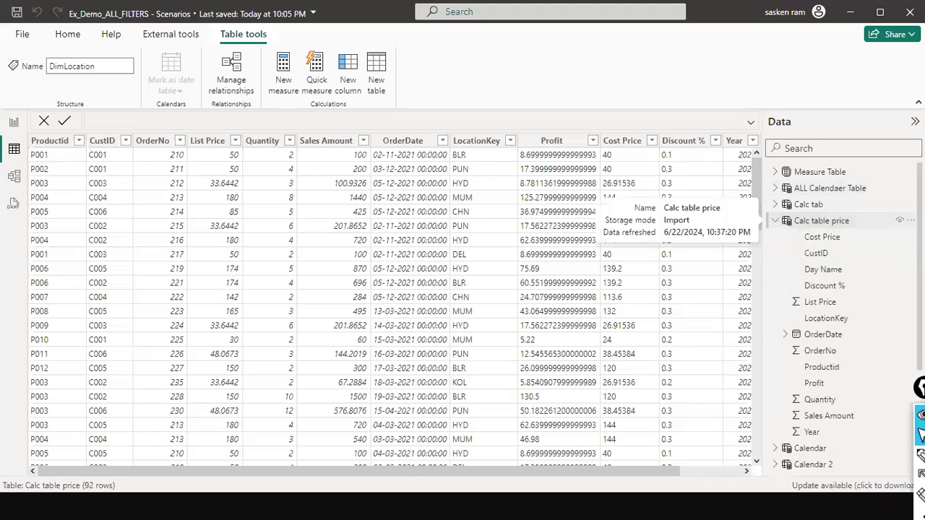
{"action": "left_click", "coordinate": [822, 221]}
{"action": "left_click", "coordinate": [824, 237]}
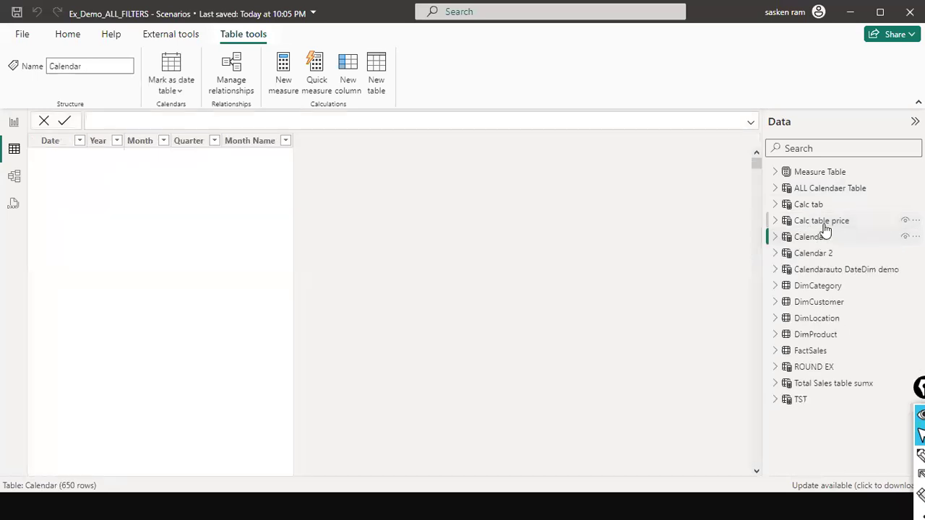
{"action": "left_click", "coordinate": [824, 225]}
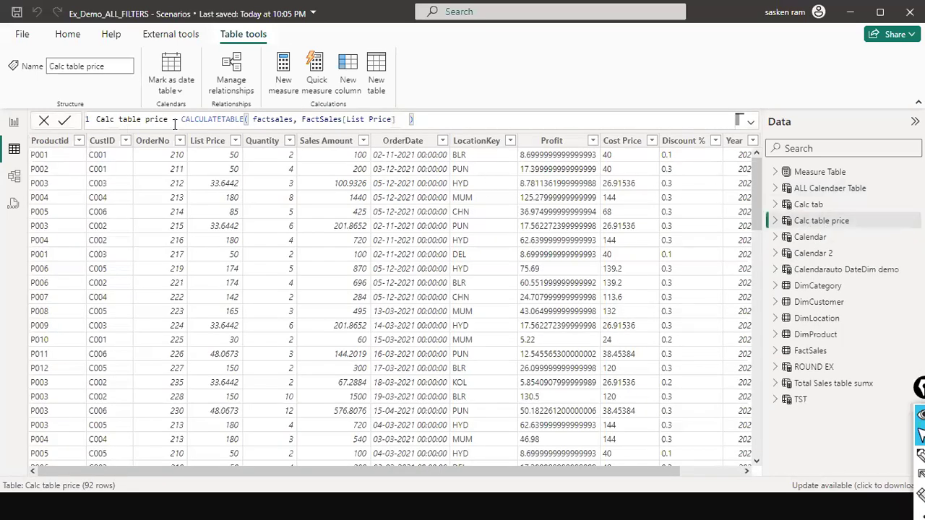
- Add the condition > 174 after FactSales[List Price] in the Calc table price formula and commit it
{"action": "key", "text": "Left"}
{"action": "key", "text": "Left"}
{"action": "key", "text": "Left"}
{"action": "key", "text": "Left"}
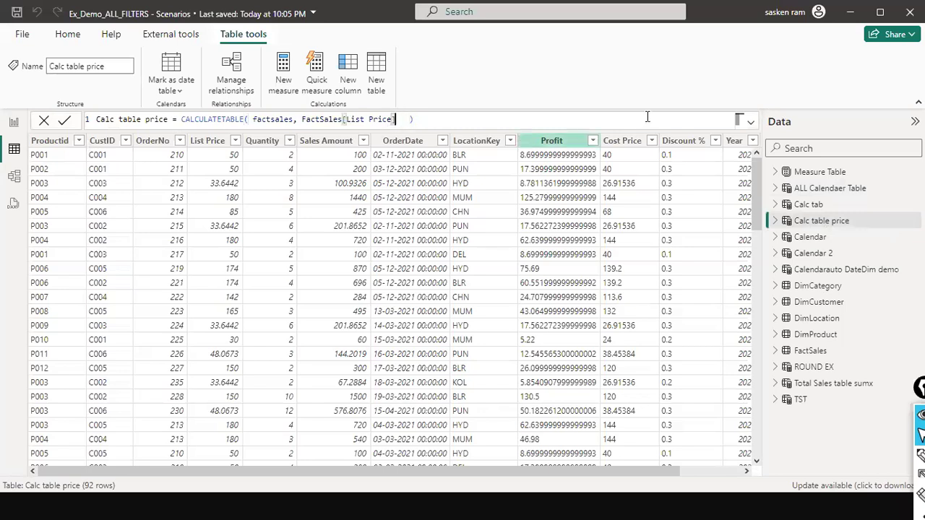
{"action": "key", "text": "Right"}
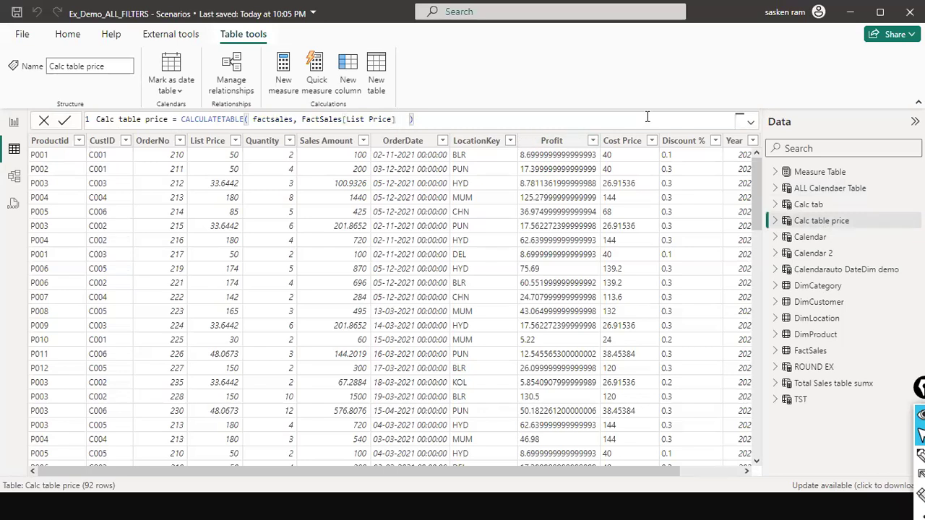
{"action": "type", "text": ">"}
{"action": "type", "text": "174"}
{"action": "key", "text": "Return"}
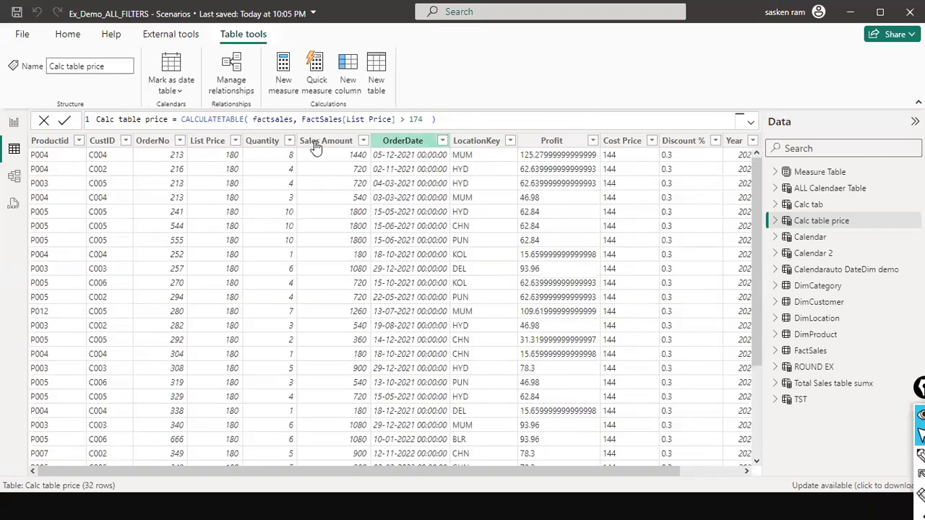
- Examine the formula's parts: the factsales table argument, the List Price filter, the CALCULATETABLE function and the value 174
{"action": "double_click", "coordinate": [273, 119]}
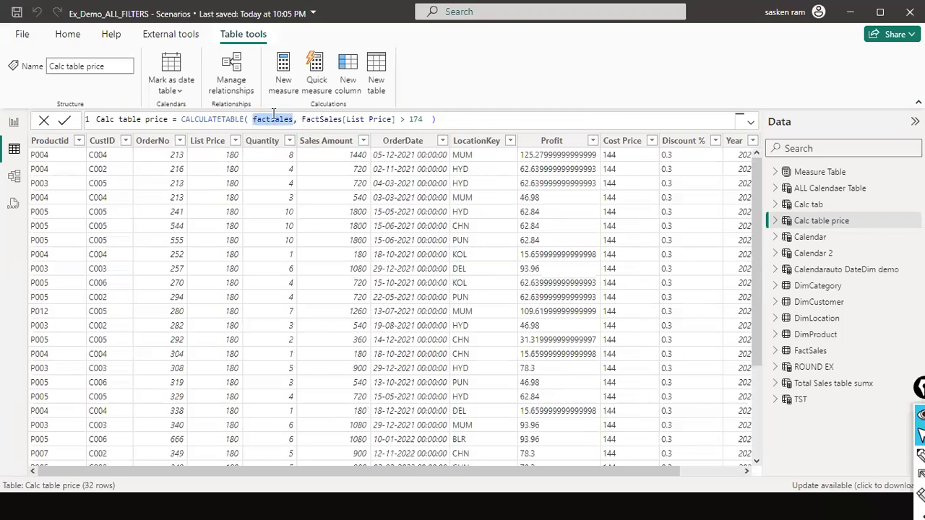
{"action": "left_click", "coordinate": [307, 120]}
{"action": "left_click_drag", "start_coordinate": [298, 121], "coordinate": [428, 118]}
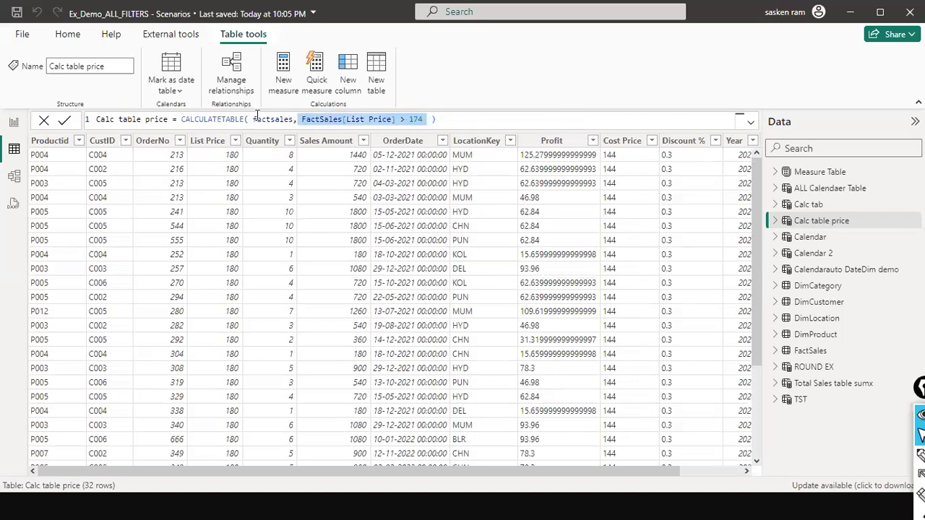
{"action": "left_click", "coordinate": [294, 119]}
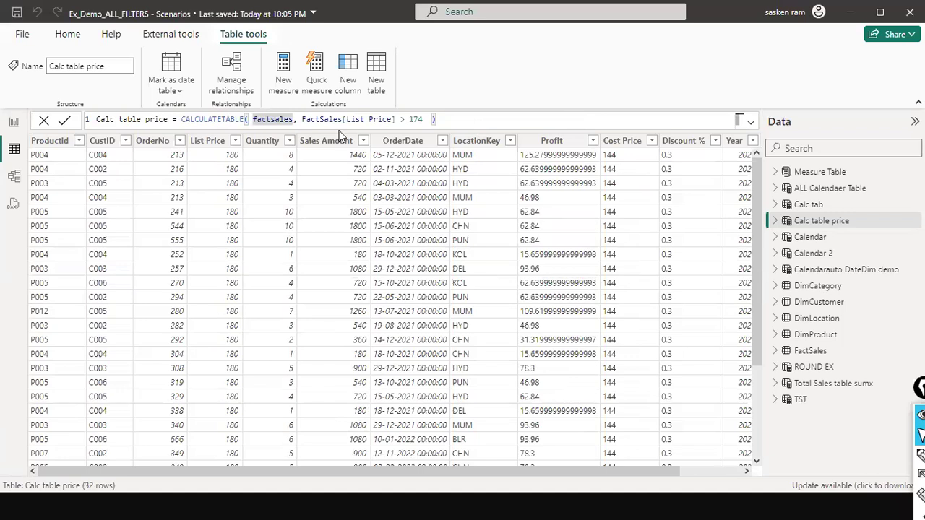
{"action": "left_click", "coordinate": [390, 120]}
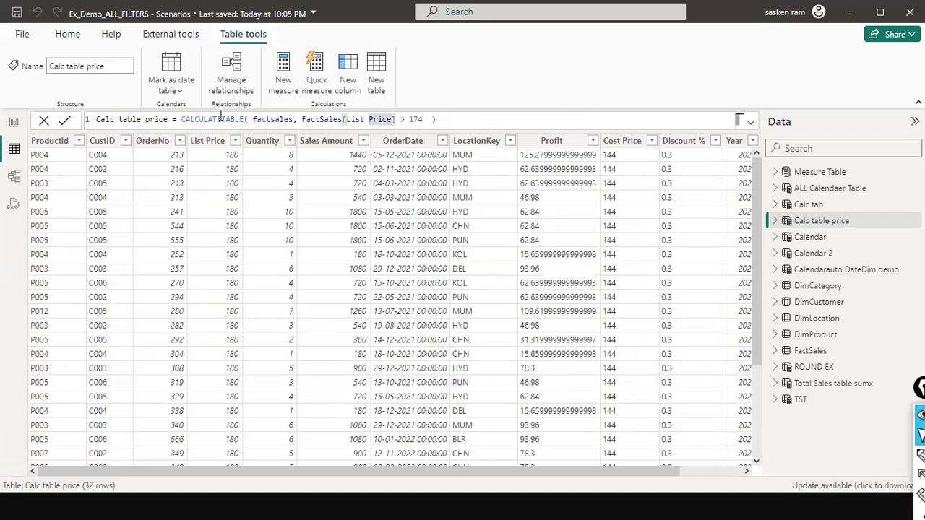
{"action": "double_click", "coordinate": [222, 119]}
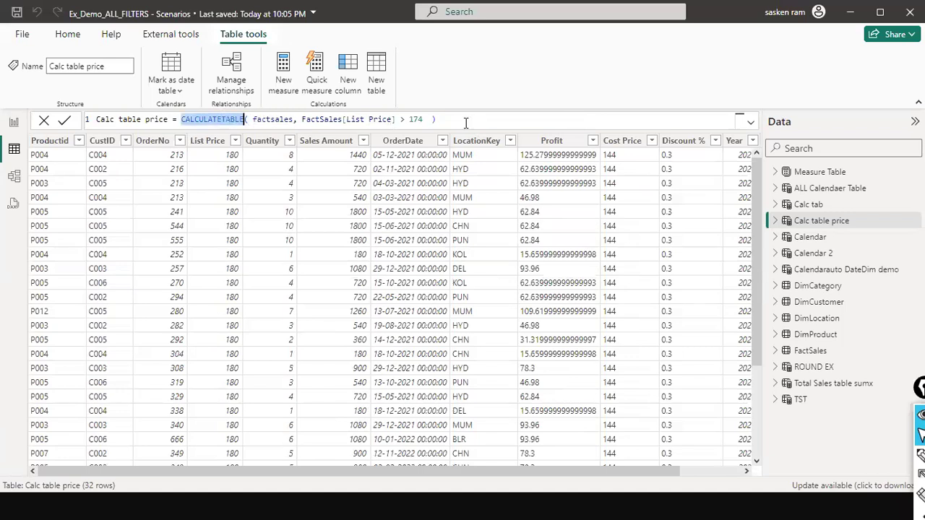
{"action": "double_click", "coordinate": [416, 120]}
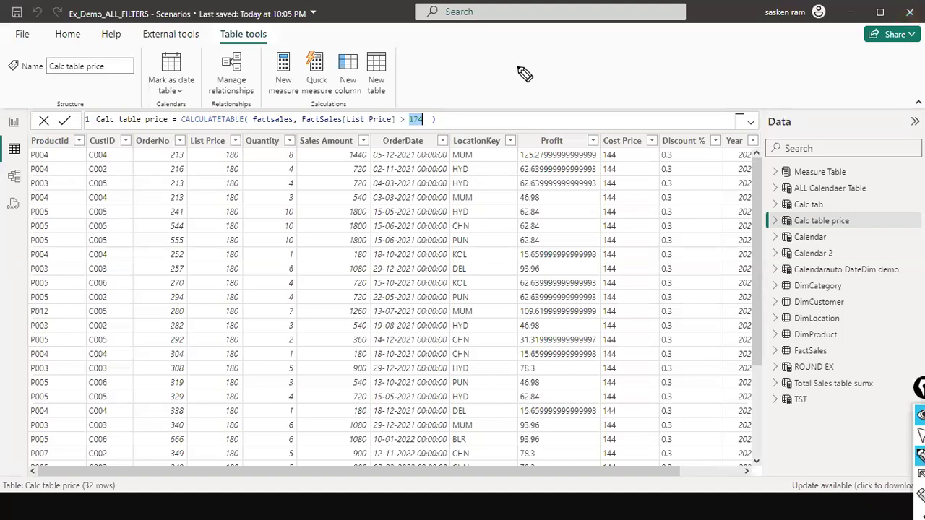
- Handwrite a Region list with N, E, W, S and SE over the screen and note a sales amount beside N
{"action": "mouse_move", "coordinate": [533, 48]}
{"action": "left_mouse_down"}
{"action": "mouse_move", "coordinate": [550, 31]}
{"action": "mouse_move", "coordinate": [549, 45]}
{"action": "mouse_move", "coordinate": [571, 54]}
{"action": "mouse_move", "coordinate": [589, 59]}
{"action": "mouse_move", "coordinate": [604, 49]}
{"action": "mouse_move", "coordinate": [612, 77]}
{"action": "mouse_move", "coordinate": [586, 90]}
{"action": "mouse_move", "coordinate": [618, 115]}
{"action": "mouse_move", "coordinate": [632, 149]}
{"action": "mouse_move", "coordinate": [627, 180]}
{"action": "mouse_move", "coordinate": [669, 193]}
{"action": "mouse_move", "coordinate": [676, 185]}
{"action": "left_mouse_up"}
{"action": "mouse_move", "coordinate": [581, 76]}
{"action": "left_mouse_down"}
{"action": "mouse_move", "coordinate": [664, 62]}
{"action": "mouse_move", "coordinate": [669, 76]}
{"action": "left_mouse_up"}
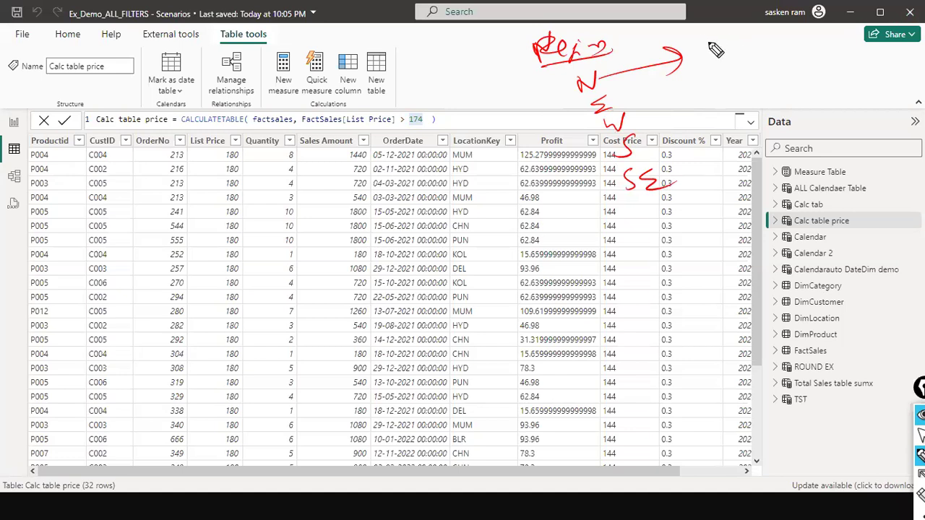
{"action": "mouse_move", "coordinate": [706, 44]}
{"action": "left_mouse_down"}
{"action": "mouse_move", "coordinate": [707, 57]}
{"action": "mouse_move", "coordinate": [718, 48]}
{"action": "left_mouse_up"}
{"action": "mouse_move", "coordinate": [746, 45]}
{"action": "left_mouse_down"}
{"action": "mouse_move", "coordinate": [824, 53]}
{"action": "mouse_move", "coordinate": [726, 50]}
{"action": "mouse_move", "coordinate": [739, 52]}
{"action": "mouse_move", "coordinate": [727, 68]}
{"action": "mouse_move", "coordinate": [705, 59]}
{"action": "mouse_move", "coordinate": [713, 51]}
{"action": "mouse_move", "coordinate": [687, 68]}
{"action": "left_mouse_up"}
{"action": "left_click", "coordinate": [782, 36]}
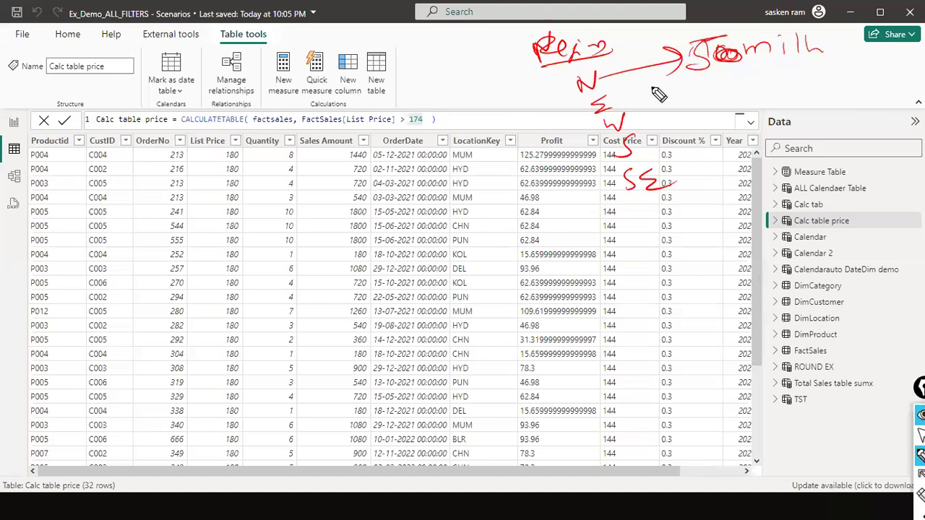
- Draw arrows from the E, W, S and SE regions and handwrite the amounts 5m, 6m, 40m and 1m beside them
{"action": "mouse_move", "coordinate": [623, 107]}
{"action": "left_mouse_down"}
{"action": "mouse_move", "coordinate": [664, 92]}
{"action": "mouse_move", "coordinate": [724, 99]}
{"action": "left_mouse_up"}
{"action": "left_click_drag", "start_coordinate": [659, 118], "coordinate": [688, 115]}
{"action": "mouse_move", "coordinate": [681, 108]}
{"action": "left_mouse_down"}
{"action": "mouse_move", "coordinate": [681, 123]}
{"action": "mouse_move", "coordinate": [729, 123]}
{"action": "left_mouse_up"}
{"action": "left_click_drag", "start_coordinate": [649, 151], "coordinate": [692, 148]}
{"action": "mouse_move", "coordinate": [681, 137]}
{"action": "left_mouse_down"}
{"action": "mouse_move", "coordinate": [682, 159]}
{"action": "mouse_move", "coordinate": [718, 151]}
{"action": "mouse_move", "coordinate": [714, 167]}
{"action": "left_mouse_up"}
{"action": "left_click_drag", "start_coordinate": [731, 147], "coordinate": [754, 155]}
{"action": "left_click_drag", "start_coordinate": [674, 192], "coordinate": [700, 183]}
{"action": "mouse_move", "coordinate": [694, 172]}
{"action": "left_mouse_down"}
{"action": "mouse_move", "coordinate": [693, 200]}
{"action": "mouse_move", "coordinate": [741, 194]}
{"action": "left_mouse_up"}
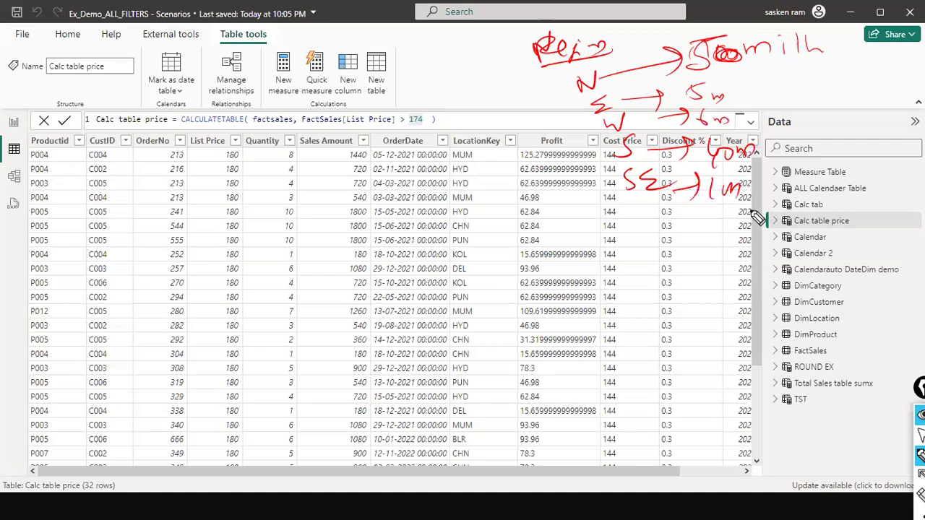
- Emphasise the N region with an underline, an arrow and a handwritten region = "North" condition, and clear all the ink
{"action": "left_click_drag", "start_coordinate": [667, 70], "coordinate": [796, 70]}
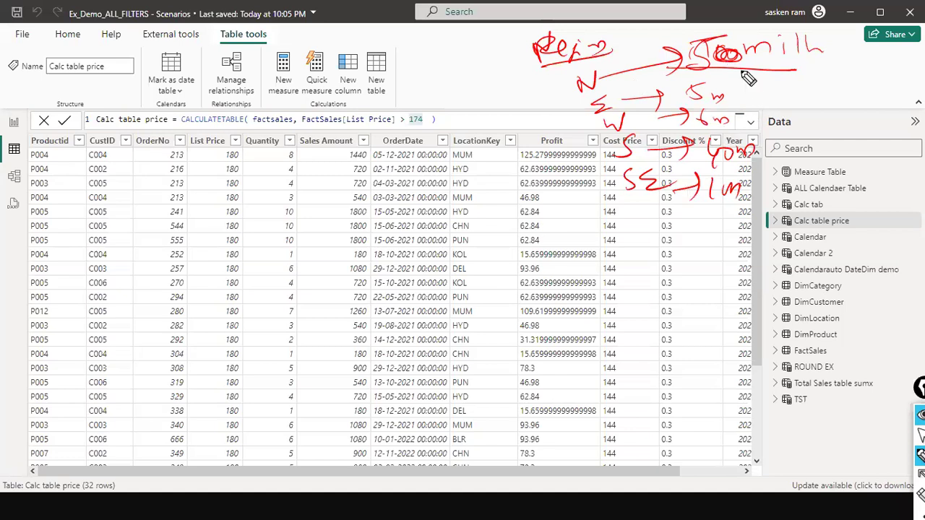
{"action": "left_click_drag", "start_coordinate": [497, 105], "coordinate": [580, 81]}
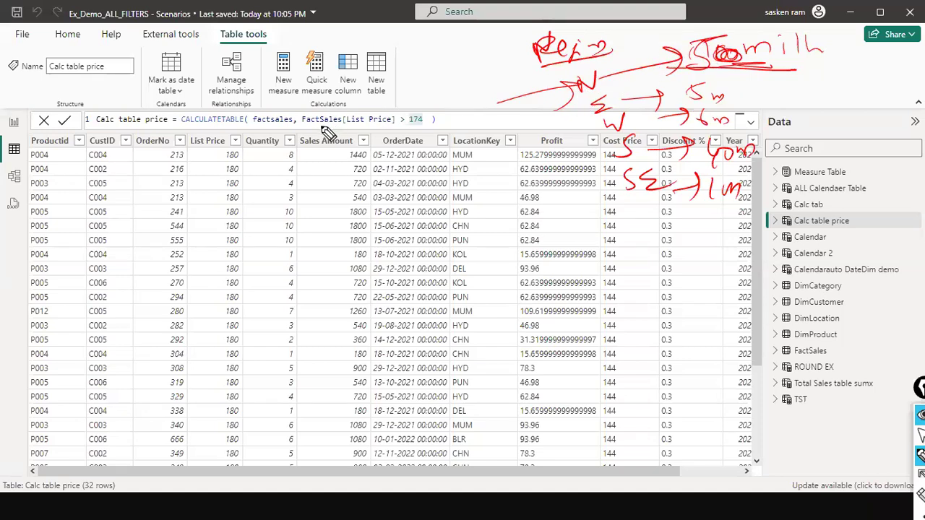
{"action": "mouse_move", "coordinate": [354, 112]}
{"action": "left_mouse_down"}
{"action": "mouse_move", "coordinate": [393, 115]}
{"action": "mouse_move", "coordinate": [464, 92]}
{"action": "left_mouse_up"}
{"action": "left_click_drag", "start_coordinate": [394, 88], "coordinate": [396, 102]}
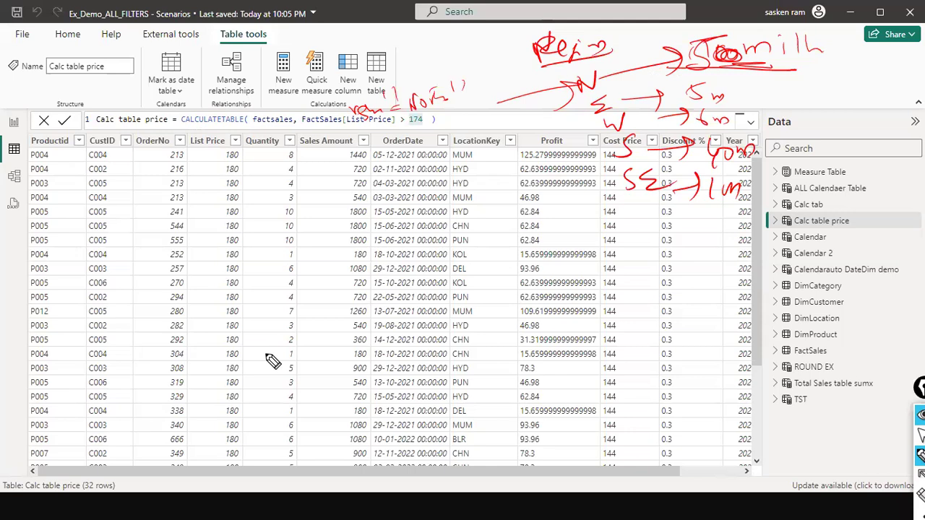
{"action": "key", "text": "ctrl+shift+7"}
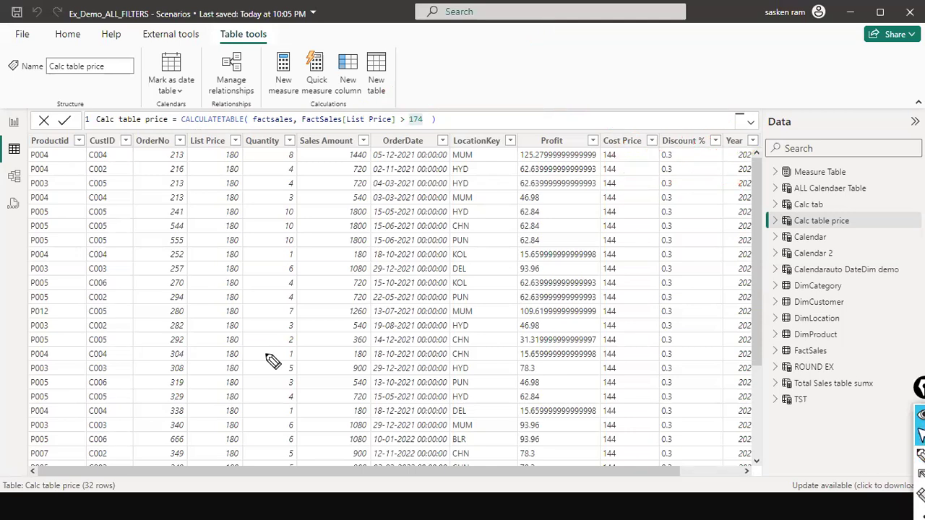
- Check the List Price values throughout the Calc table price rows against the formula's 174 threshold
{"action": "double_click", "coordinate": [415, 120]}
{"action": "left_click_drag", "start_coordinate": [58, 471], "coordinate": [1, 290]}
{"action": "scroll", "coordinate": [535, 247], "scroll_direction": "down", "scroll_amount": 3}
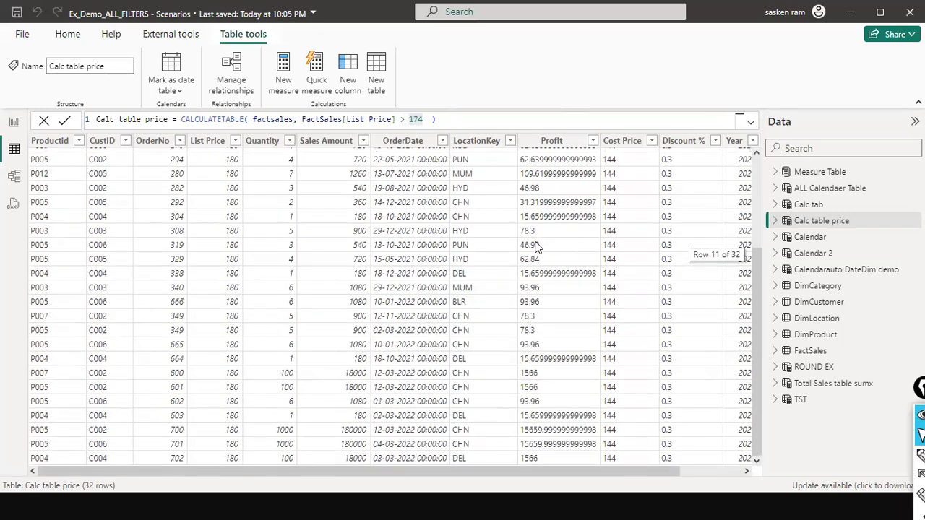
{"action": "scroll", "coordinate": [538, 247], "scroll_direction": "up", "scroll_amount": 3}
{"action": "scroll", "coordinate": [200, 182], "scroll_direction": "down", "scroll_amount": 3}
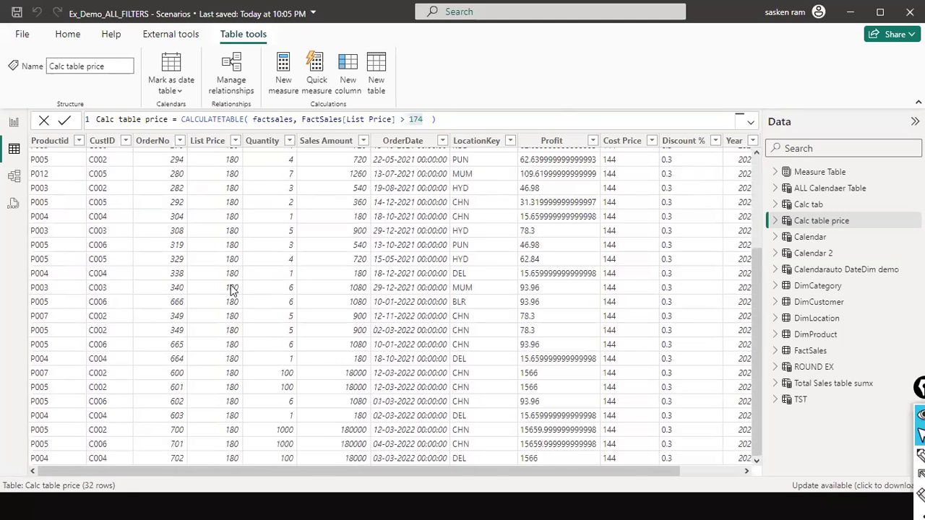
{"action": "scroll", "coordinate": [304, 209], "scroll_direction": "up", "scroll_amount": 3}
{"action": "scroll", "coordinate": [304, 206], "scroll_direction": "up", "scroll_amount": 1}
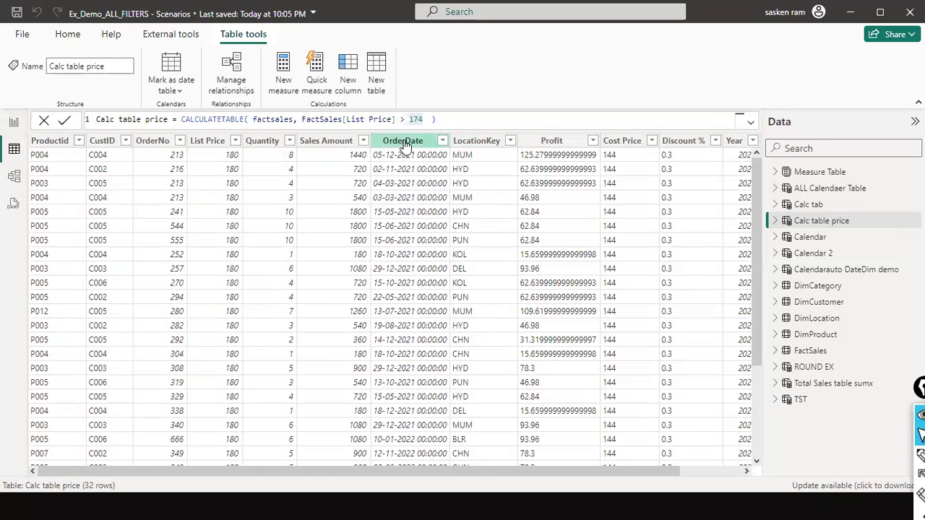
- Copy the full Calc table price formula and paste it into a new calculated table in the report view
{"action": "left_click", "coordinate": [429, 118]}
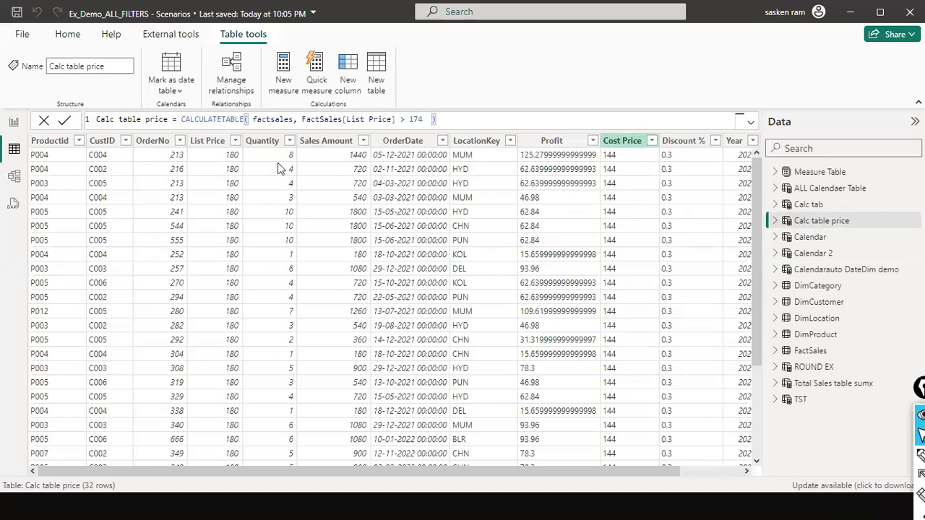
{"action": "key", "text": "ctrl+a"}
{"action": "key", "text": "ctrl+c"}
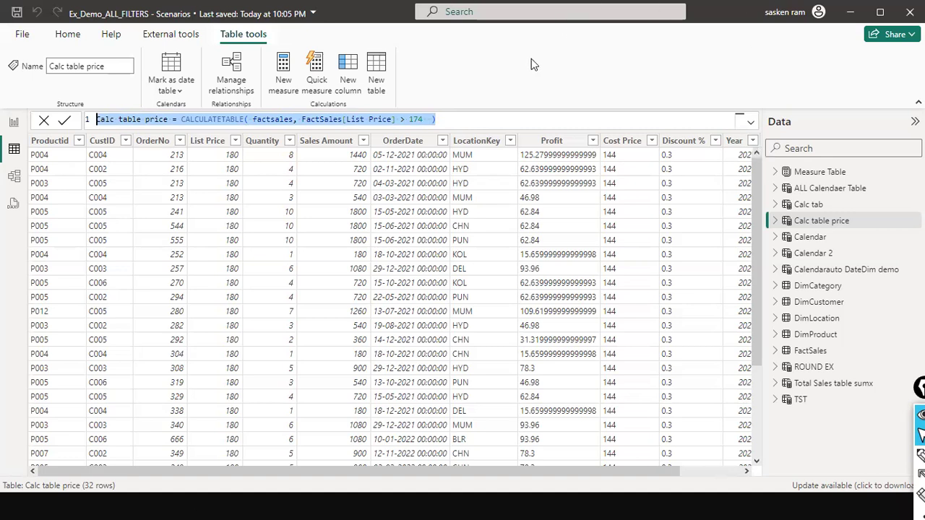
{"action": "left_click", "coordinate": [16, 136]}
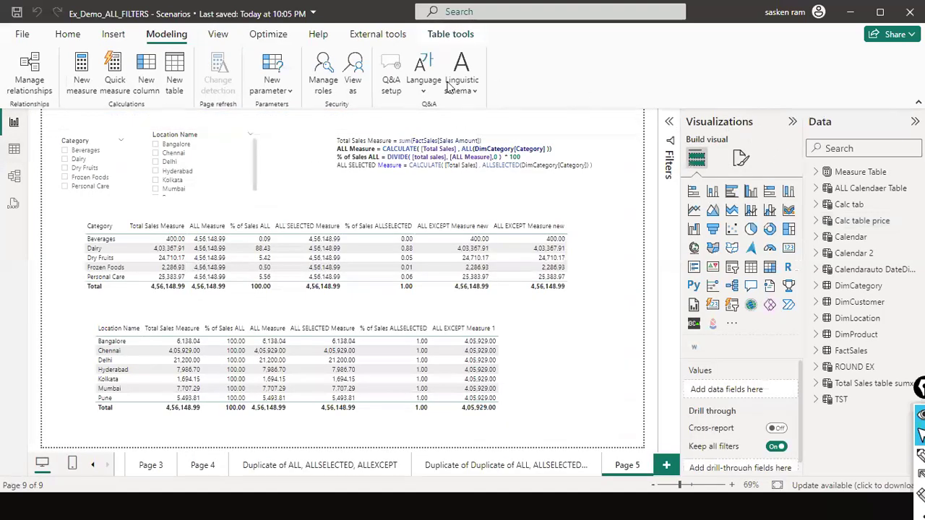
{"action": "left_click", "coordinate": [116, 38]}
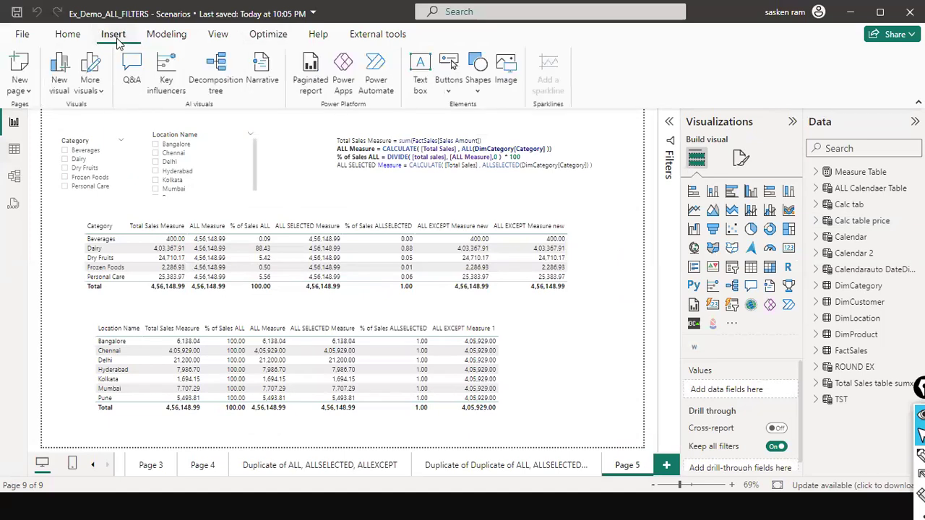
{"action": "left_click", "coordinate": [172, 34]}
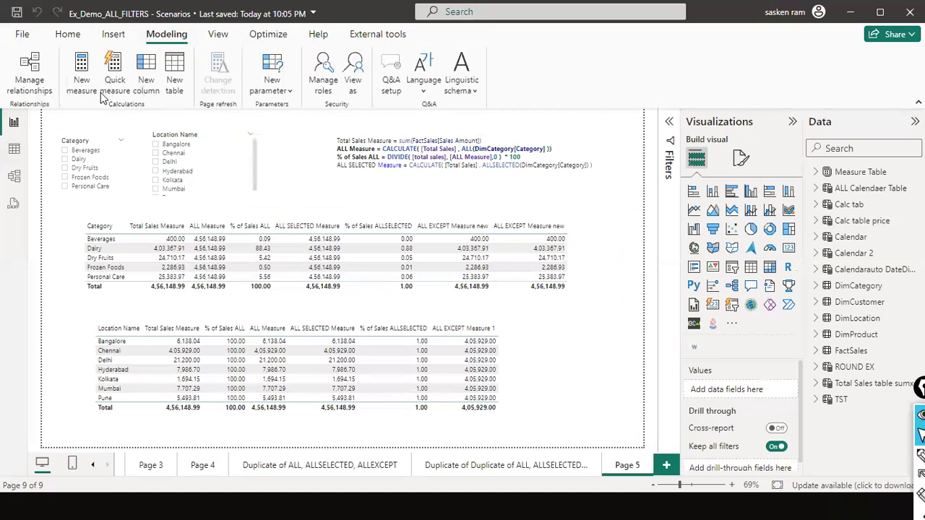
{"action": "left_click", "coordinate": [172, 73]}
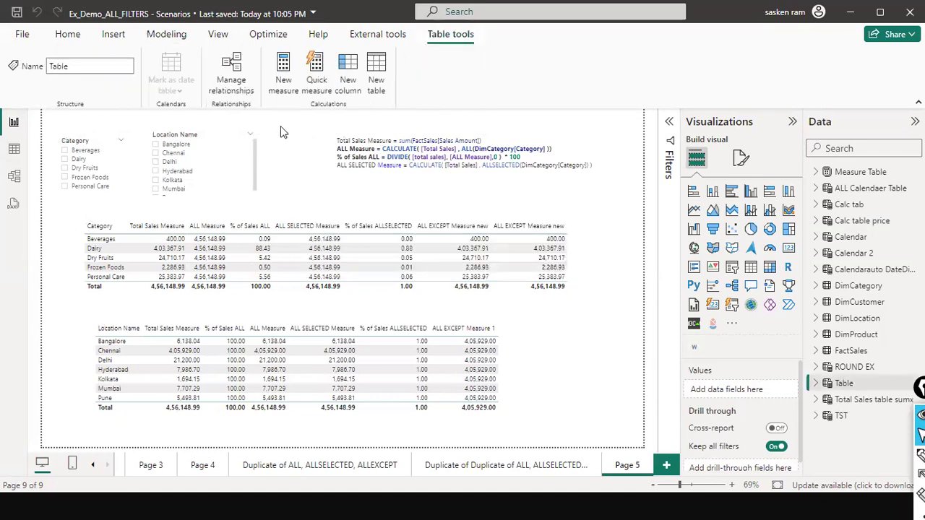
{"action": "key", "text": "ctrl+v"}
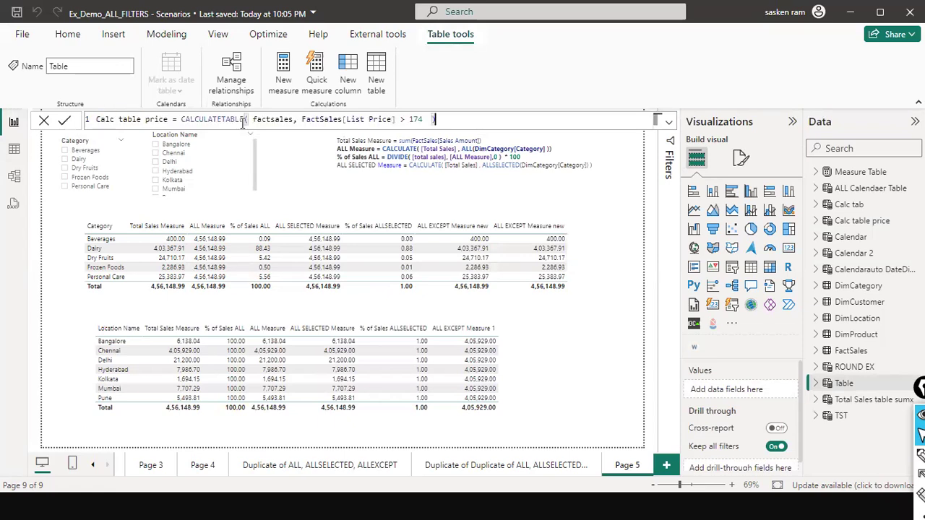
{"action": "key", "text": "Return"}
- Rename the new table to filter table price in its pasted formula
{"action": "left_click", "coordinate": [121, 122]}
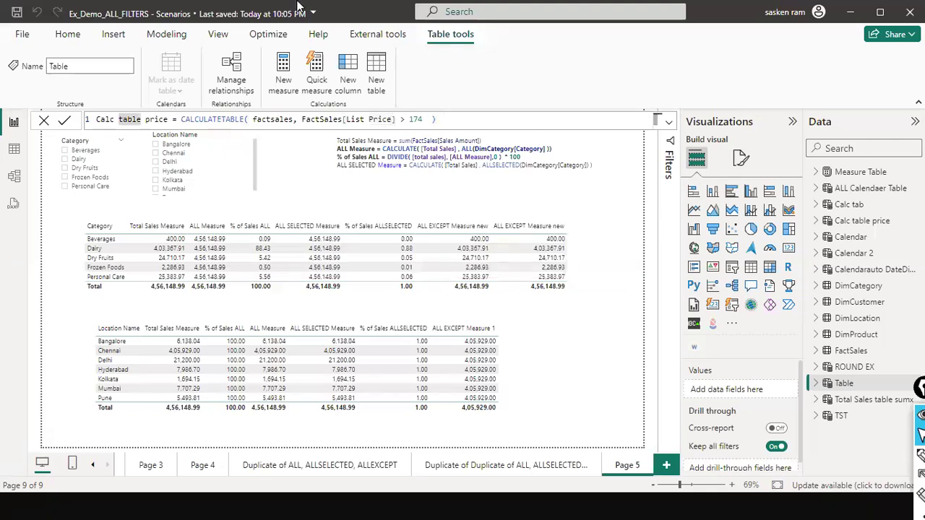
{"action": "key", "text": "Home"}
{"action": "key", "text": "Delete"}
{"action": "key", "text": "Delete"}
{"action": "key", "text": "Delete"}
{"action": "key", "text": "Delete"}
{"action": "key", "text": "Delete"}
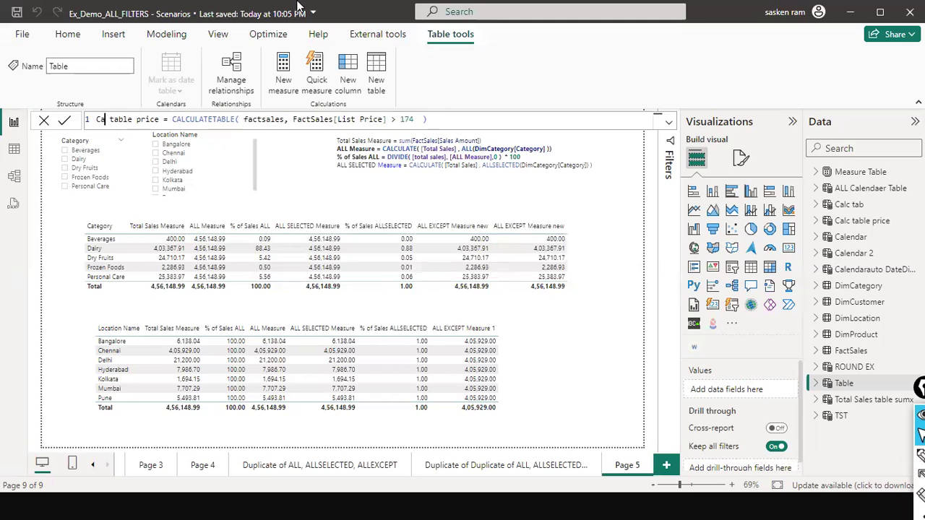
{"action": "type", "text": "filter"}
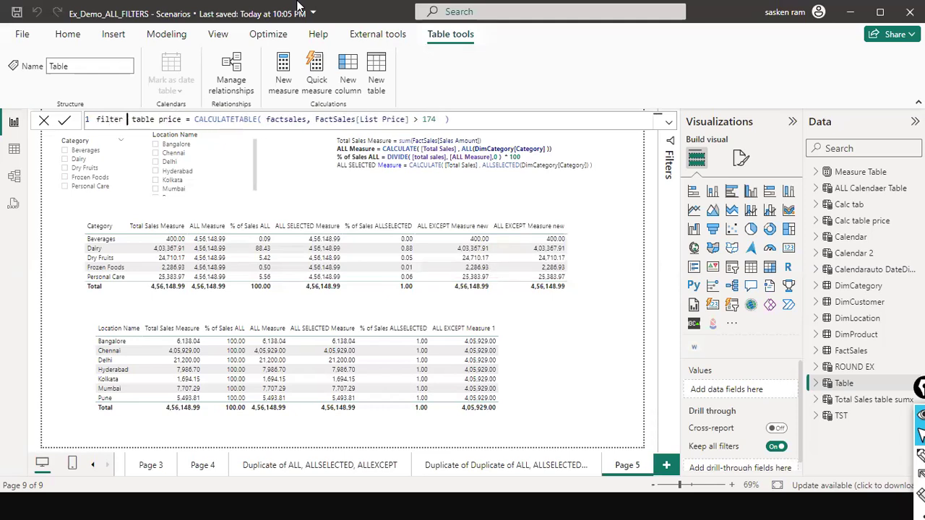
{"action": "key", "text": "BackSpace"}
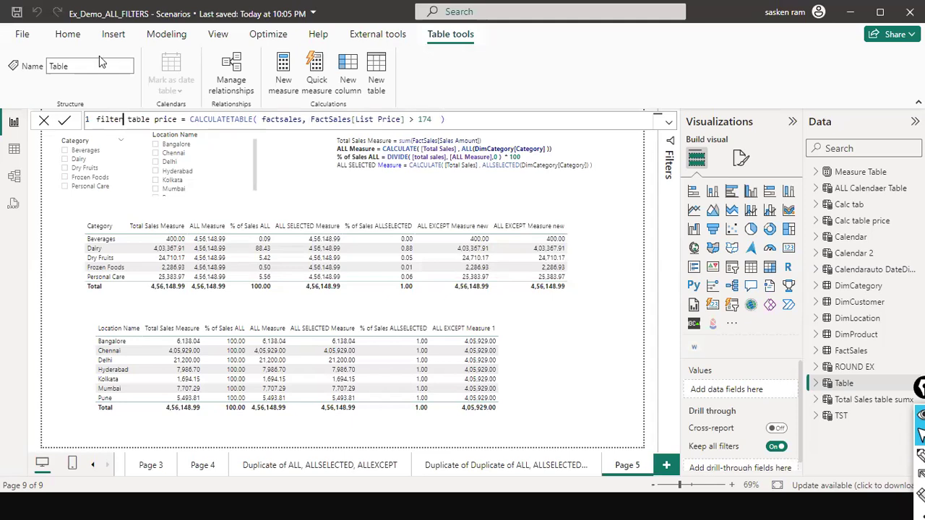
- Replace CALCULATETABLE with the FILTER function in the filter table price formula, keeping the factsales table and the 174 list price condition
{"action": "double_click", "coordinate": [231, 119]}
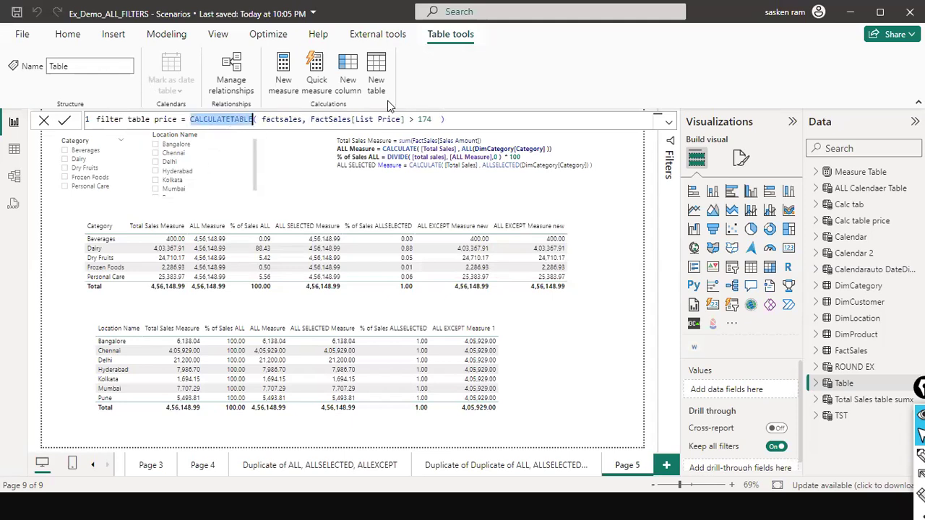
{"action": "type", "text": "FILTER"}
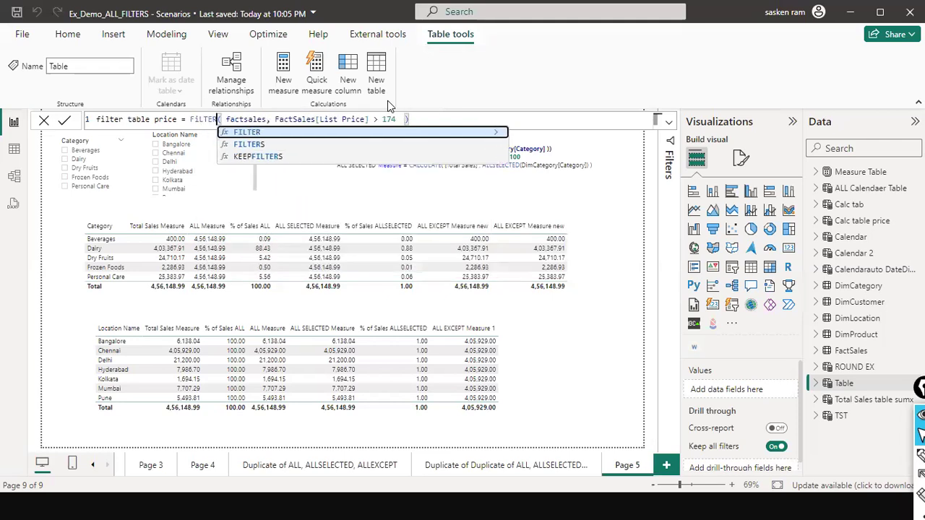
{"action": "key", "text": "Down"}
{"action": "key", "text": "Up"}
{"action": "key", "text": "Tab"}
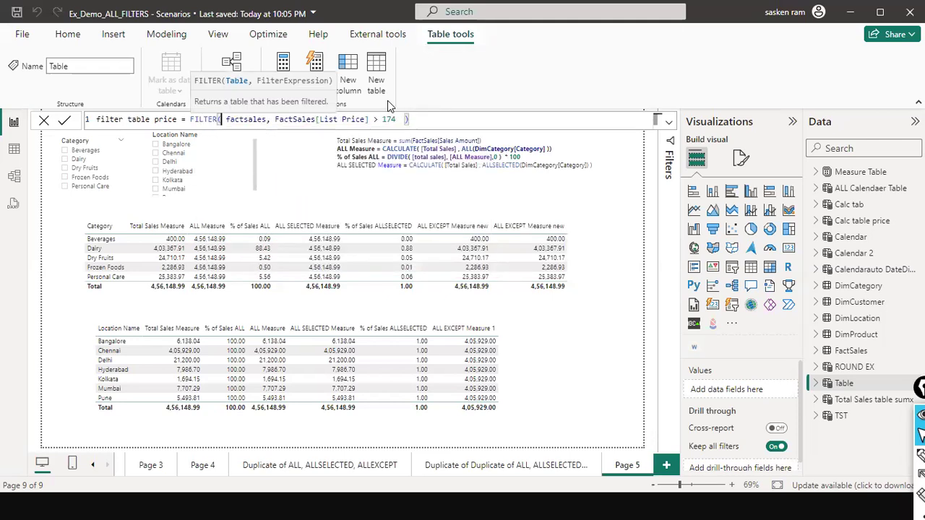
{"action": "left_click", "coordinate": [458, 121]}
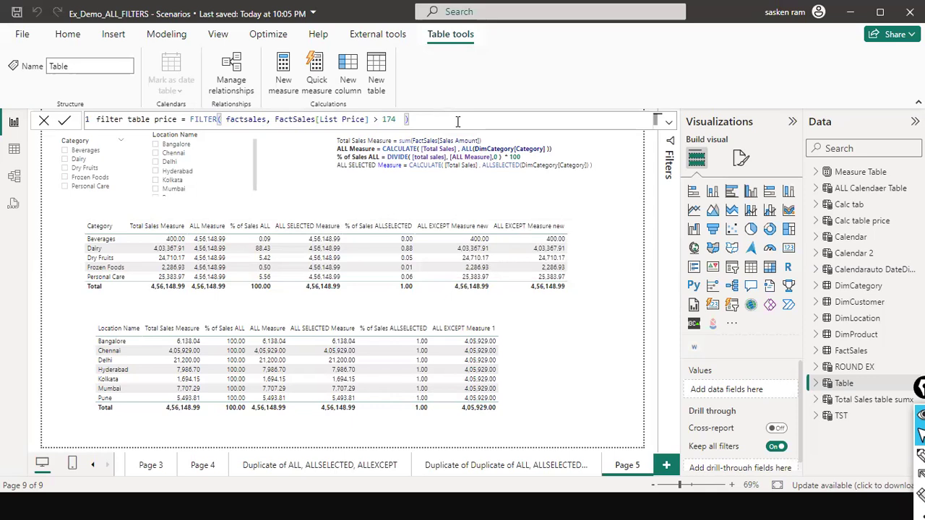
{"action": "left_click", "coordinate": [212, 122]}
{"action": "double_click", "coordinate": [213, 123]}
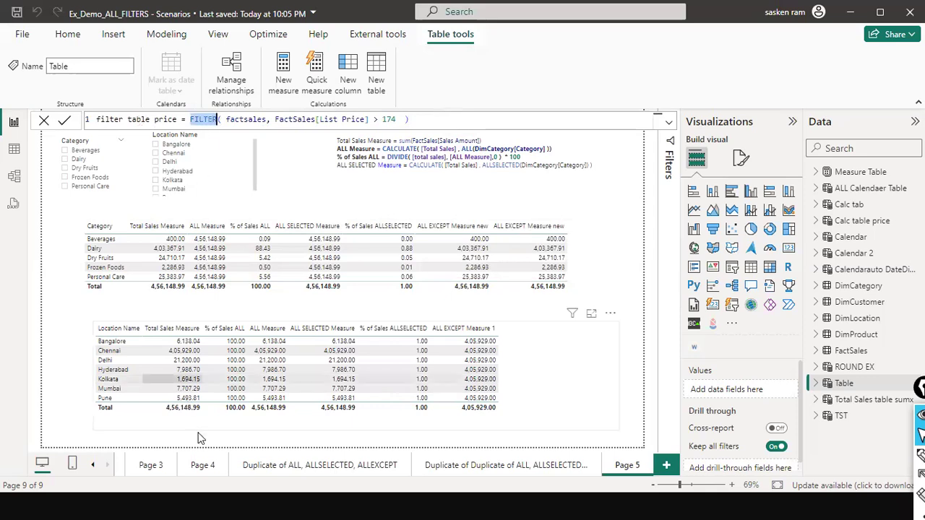
{"action": "left_click", "coordinate": [61, 334]}
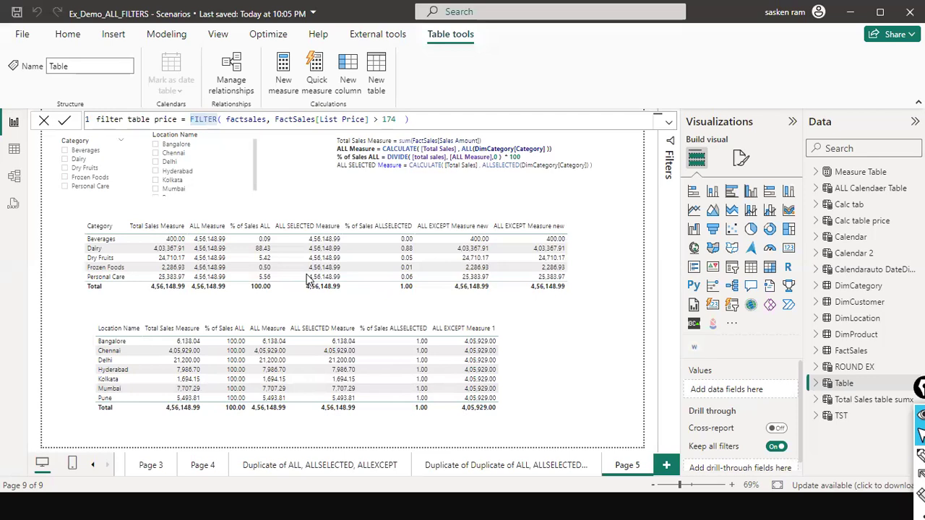
{"action": "double_click", "coordinate": [265, 122]}
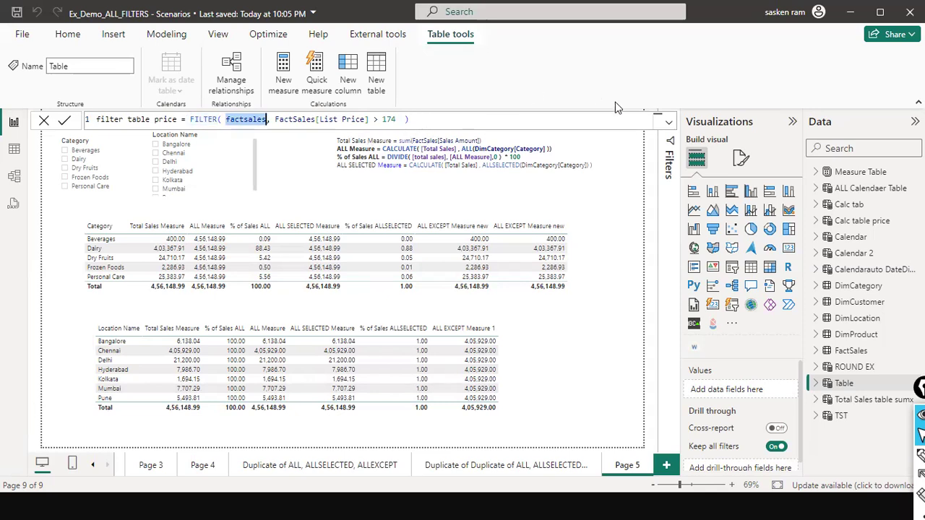
{"action": "left_click", "coordinate": [400, 120]}
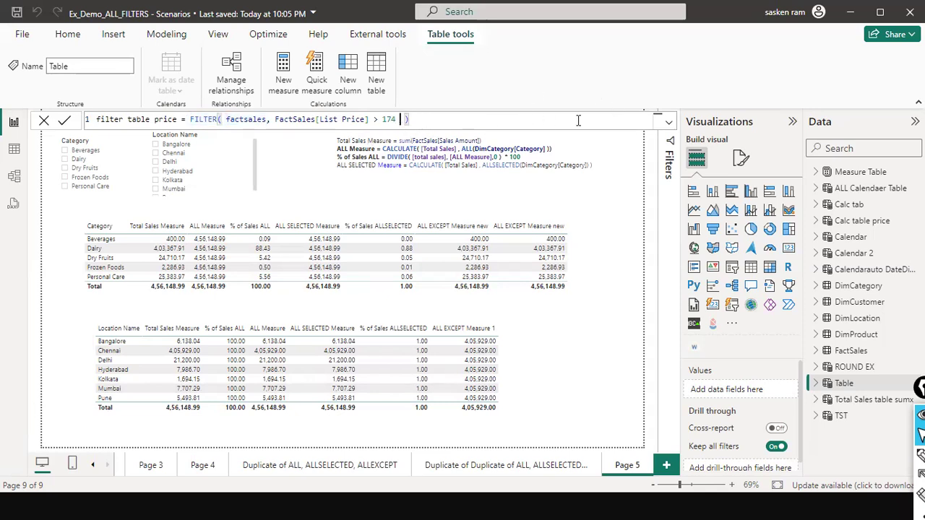
{"action": "type", "text": "&& reion"}
{"action": "key", "text": "BackSpace"}
{"action": "key", "text": "BackSpace"}
{"action": "key", "text": "BackSpace"}
{"action": "key", "text": "BackSpace"}
{"action": "key", "text": "BackSpace"}
{"action": "key", "text": "BackSpace"}
{"action": "key", "text": "BackSpace"}
{"action": "key", "text": "BackSpace"}
{"action": "type", "text": "&&"}
{"action": "key", "text": "BackSpace"}
{"action": "key", "text": "BackSpace"}
{"action": "key", "text": "BackSpace"}
{"action": "type", "text": ","}
{"action": "key", "text": "BackSpace"}
{"action": "key", "text": "BackSpace"}
{"action": "type", "text": "4"}
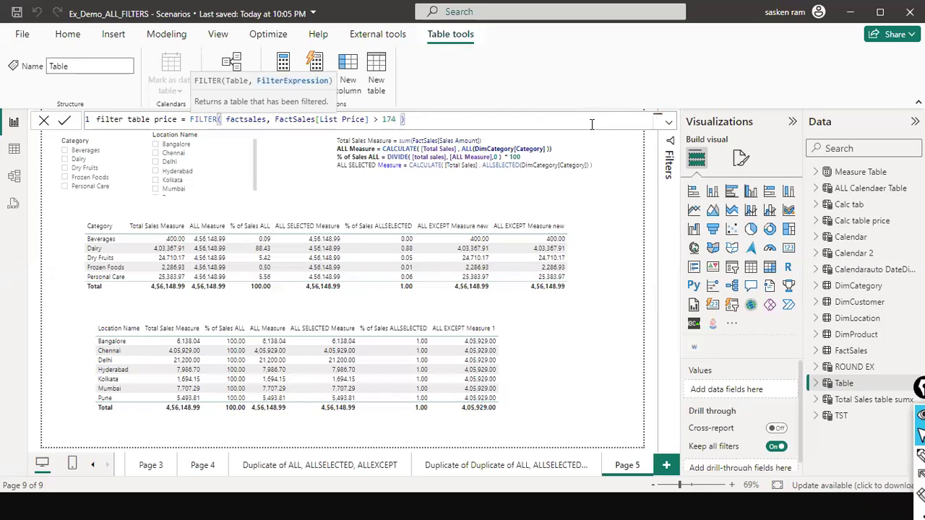
- Commit the filter table price formula with FactSales[List Price] > 174 and show the new table's rows in the table view
{"action": "left_click", "coordinate": [443, 120]}
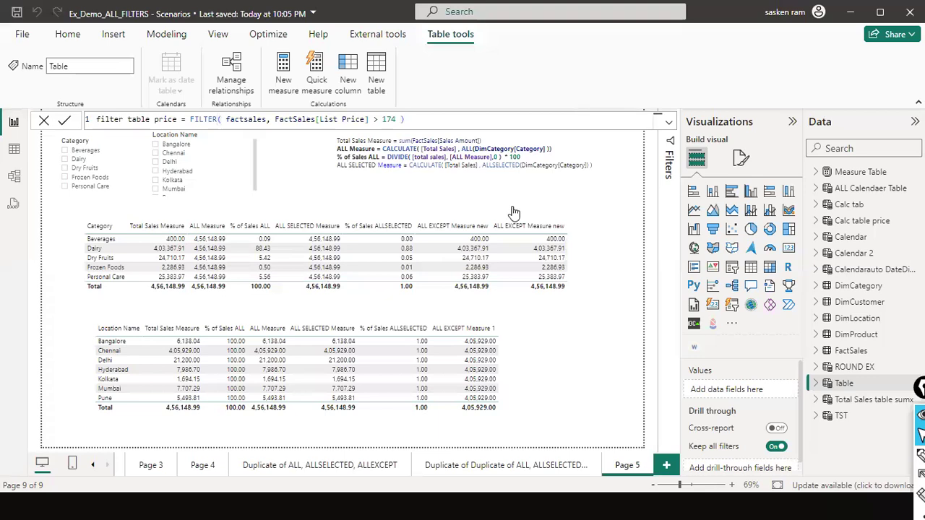
{"action": "key", "text": "Return"}
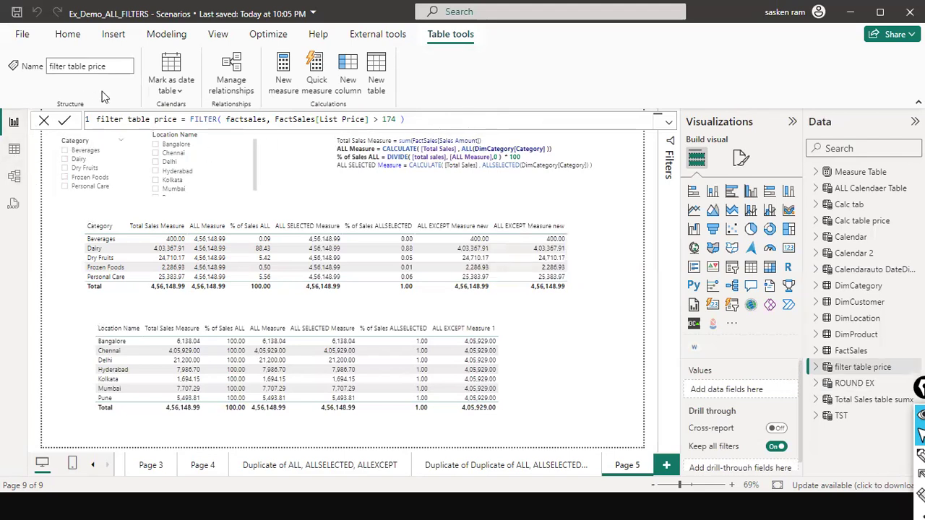
{"action": "left_click", "coordinate": [15, 150]}
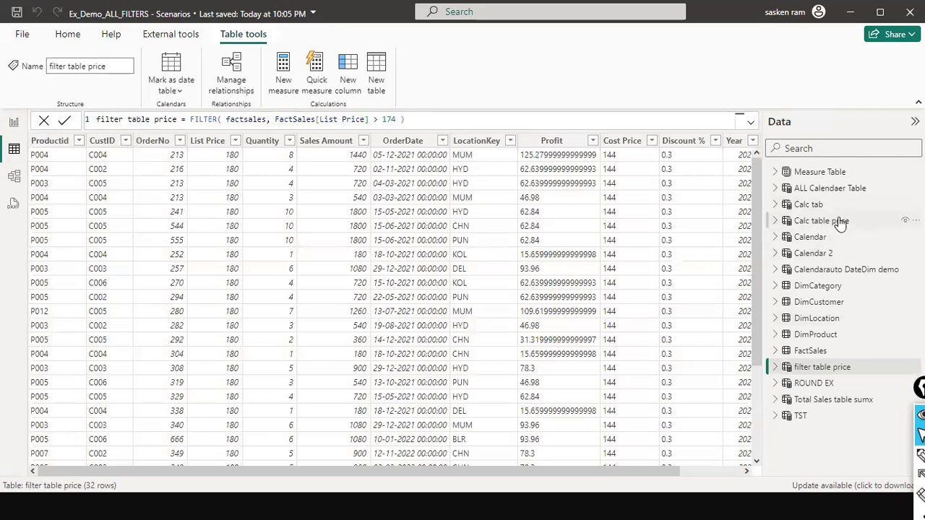
- Examine the filter table price fields and List Price rows, and compare them with the Calc table price table
{"action": "left_click", "coordinate": [777, 369]}
{"action": "scroll", "coordinate": [803, 383], "scroll_direction": "down", "scroll_amount": 5}
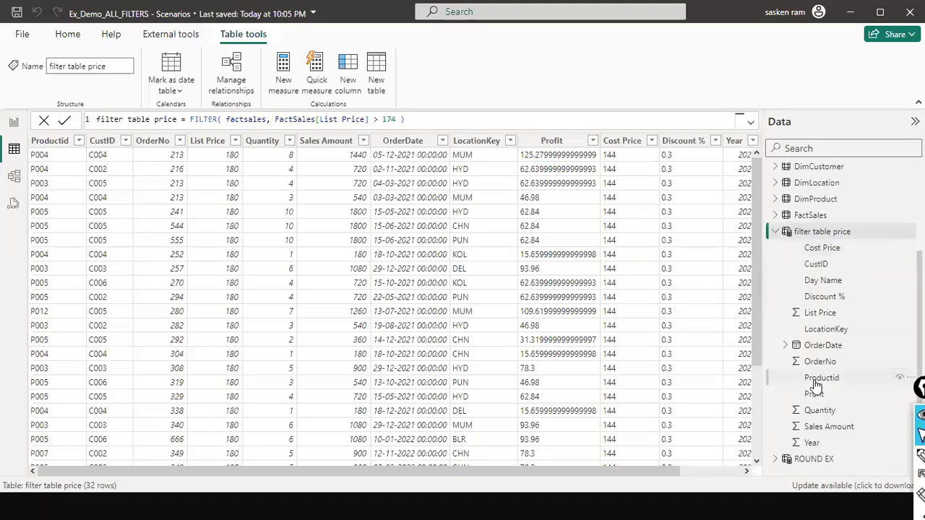
{"action": "scroll", "coordinate": [817, 387], "scroll_direction": "up", "scroll_amount": 5}
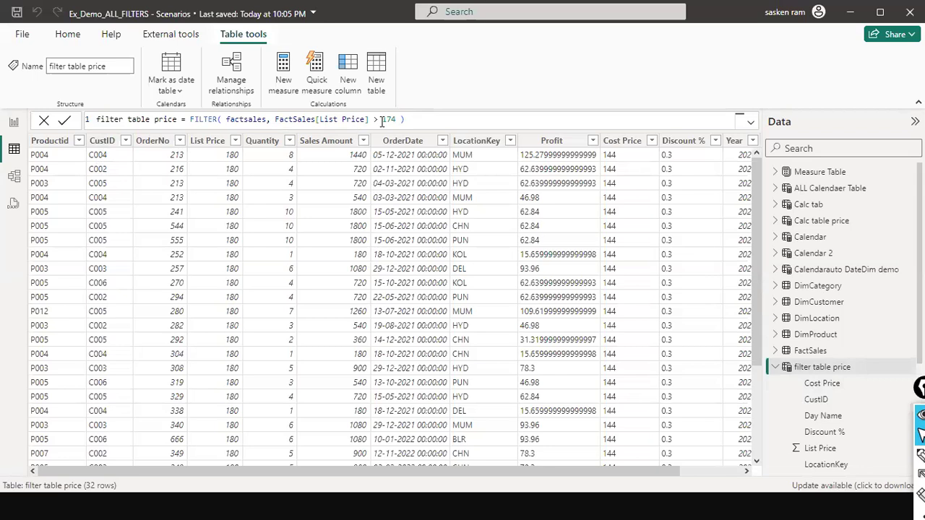
{"action": "scroll", "coordinate": [235, 160], "scroll_direction": "down", "scroll_amount": 3}
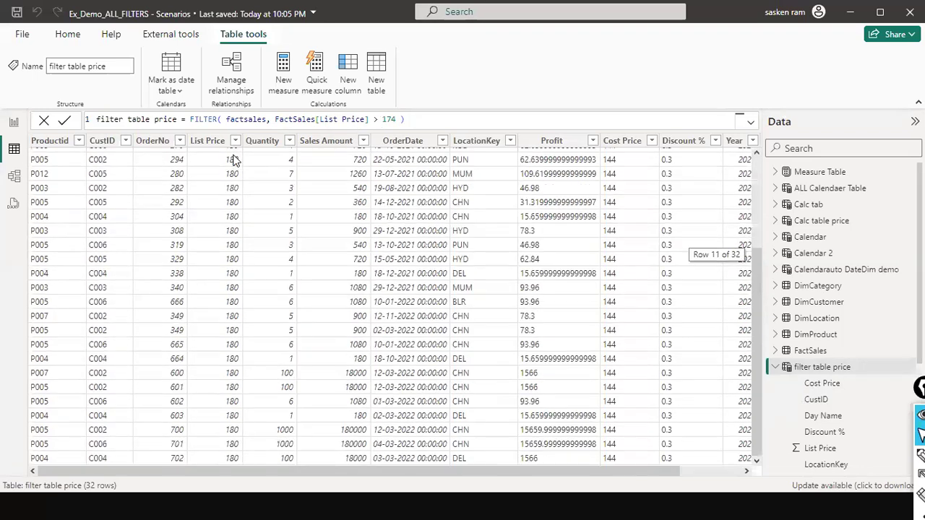
{"action": "scroll", "coordinate": [235, 161], "scroll_direction": "up", "scroll_amount": 3}
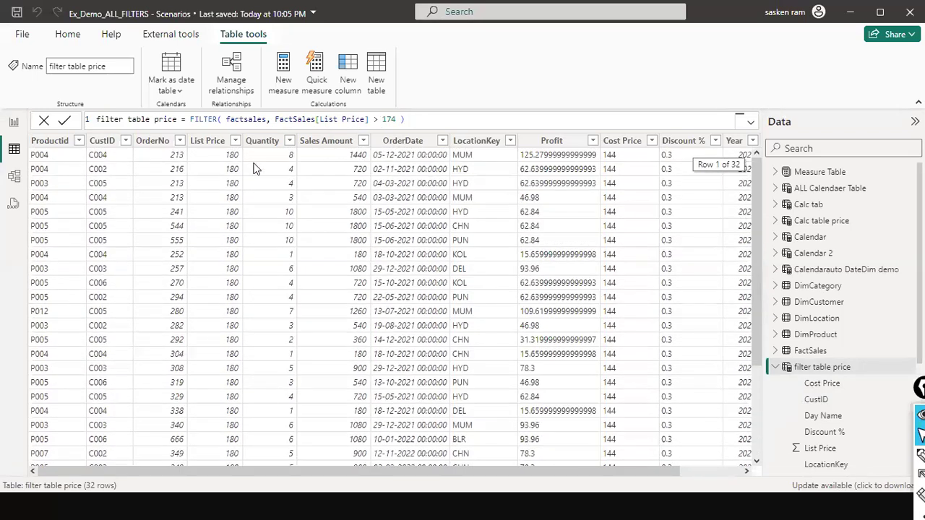
{"action": "left_click", "coordinate": [776, 368]}
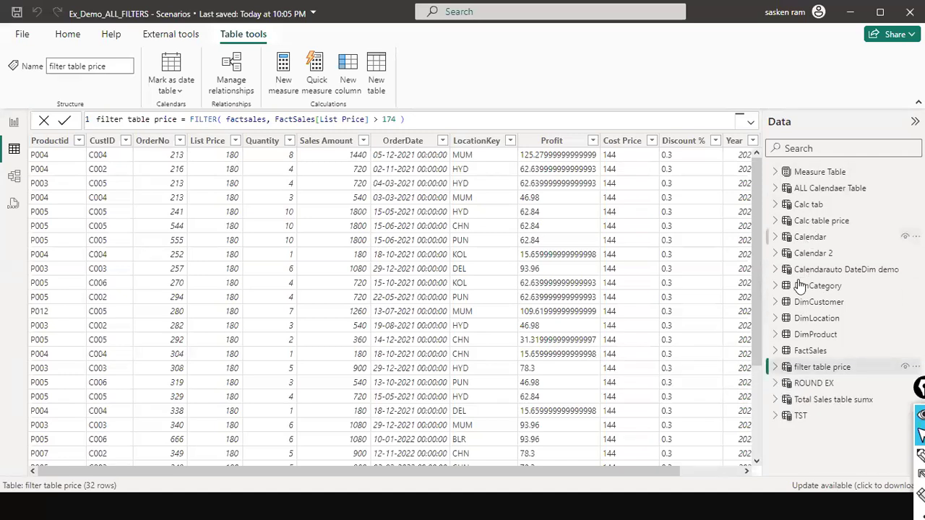
{"action": "left_click", "coordinate": [776, 221]}
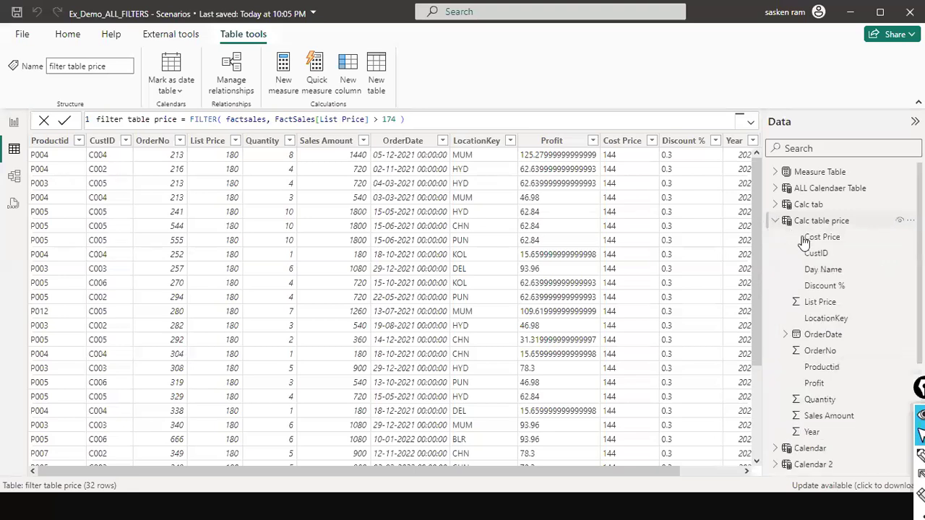
{"action": "left_click", "coordinate": [801, 224]}
{"action": "scroll", "coordinate": [671, 411], "scroll_direction": "down", "scroll_amount": 1}
{"action": "scroll", "coordinate": [671, 411], "scroll_direction": "up", "scroll_amount": 1}
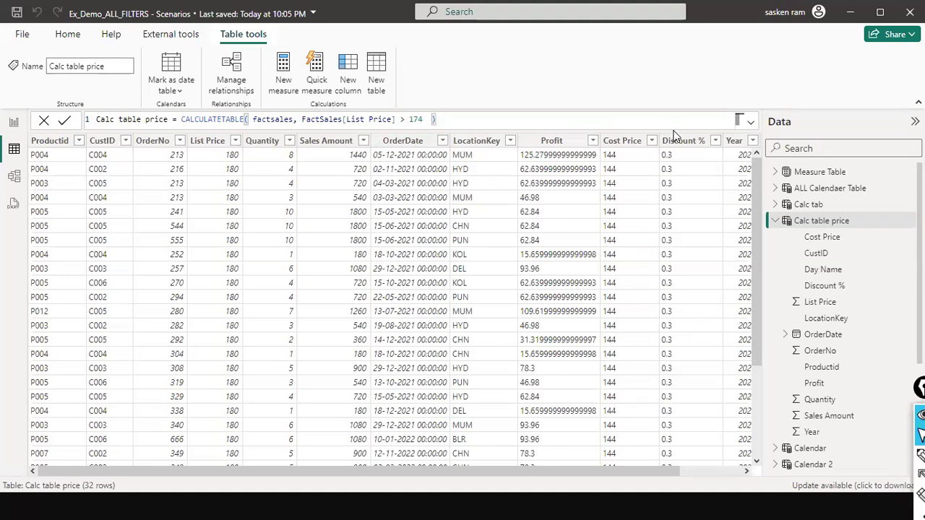
- Return to the report page and copy the full CALCULATETABLE formula of the Calc table price table
{"action": "left_click", "coordinate": [14, 122]}
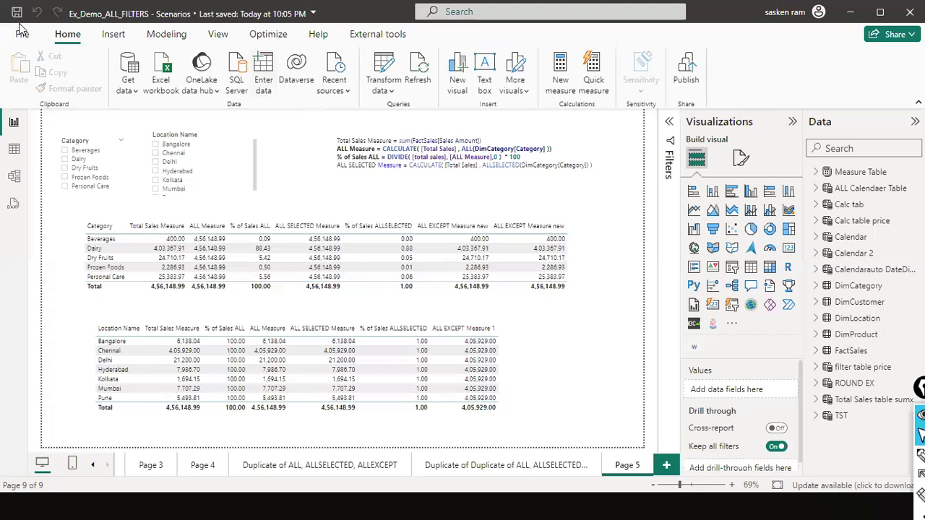
{"action": "left_click", "coordinate": [166, 34]}
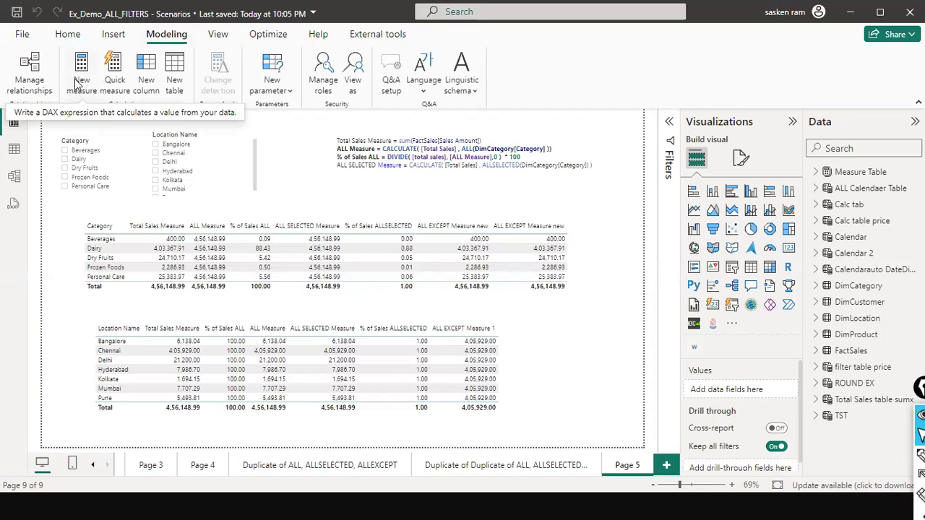
{"action": "left_click", "coordinate": [845, 149]}
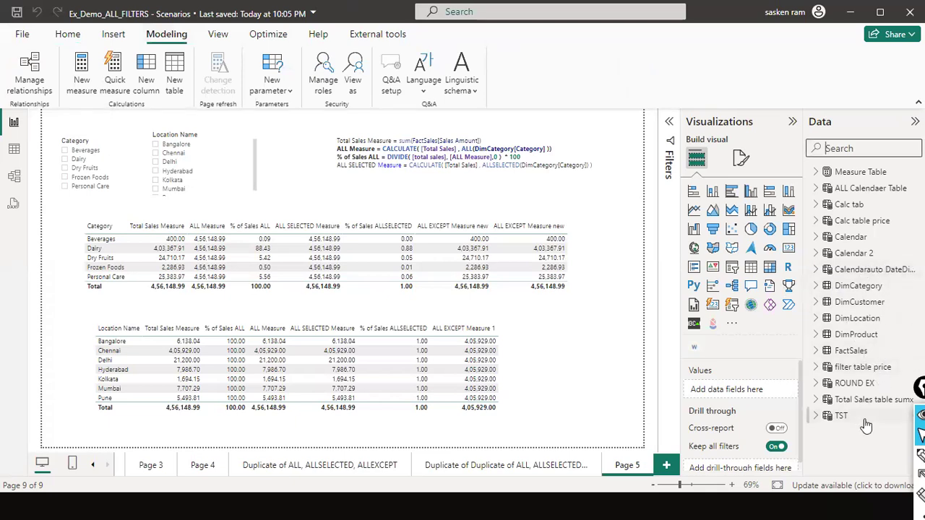
{"action": "left_click", "coordinate": [867, 221]}
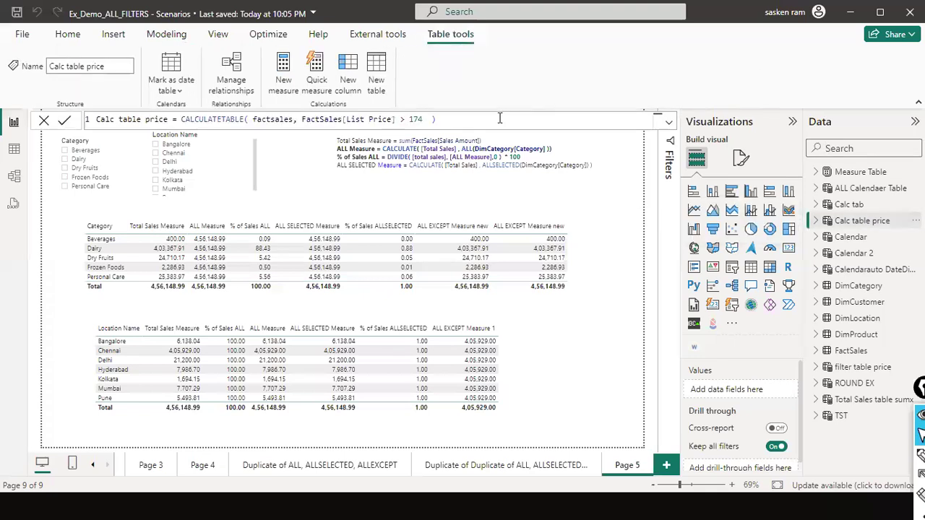
{"action": "key", "text": "ctrl+a"}
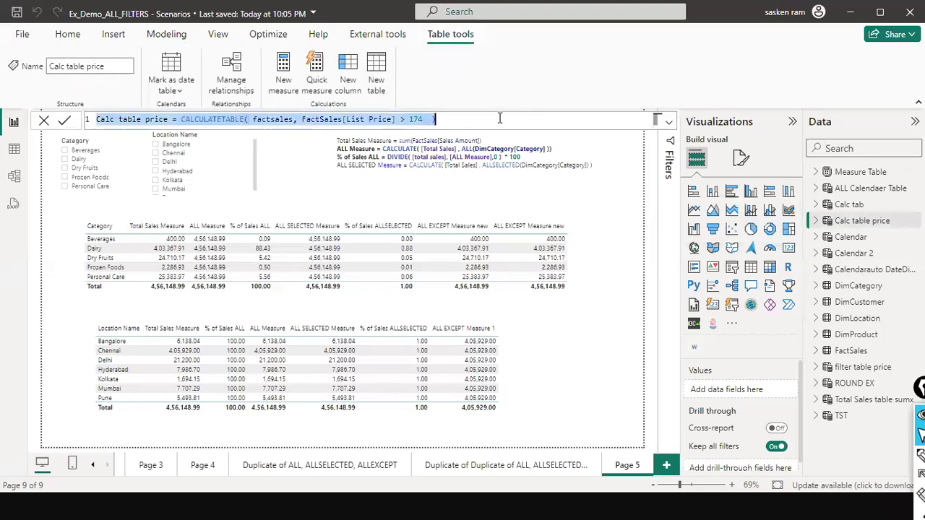
{"action": "left_click", "coordinate": [45, 121]}
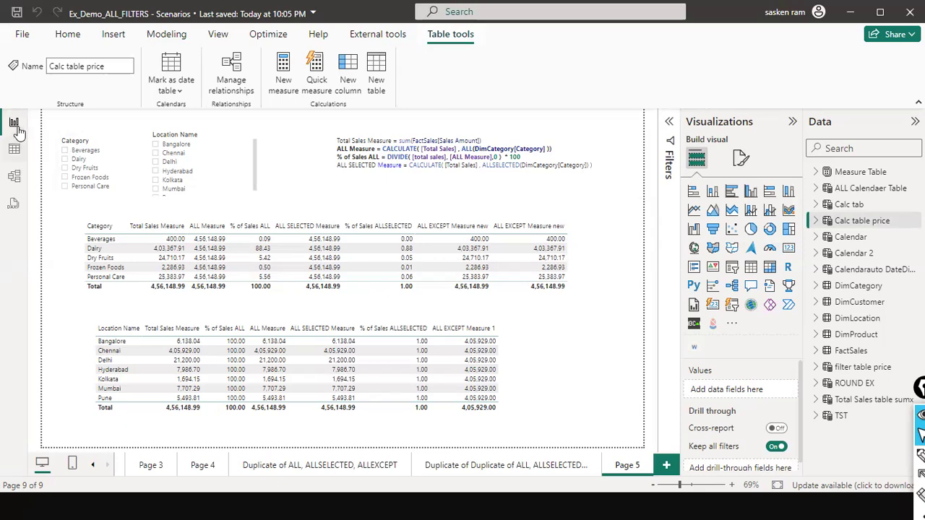
- Create a new measure on the report and replace its default definition with the copied Calc table price formula
{"action": "left_click", "coordinate": [14, 149]}
{"action": "left_click", "coordinate": [16, 123]}
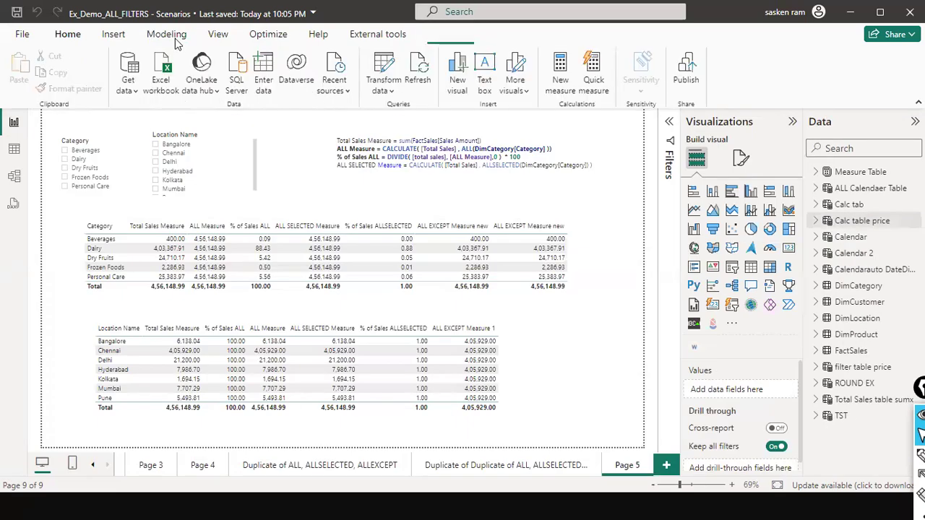
{"action": "left_click", "coordinate": [175, 38]}
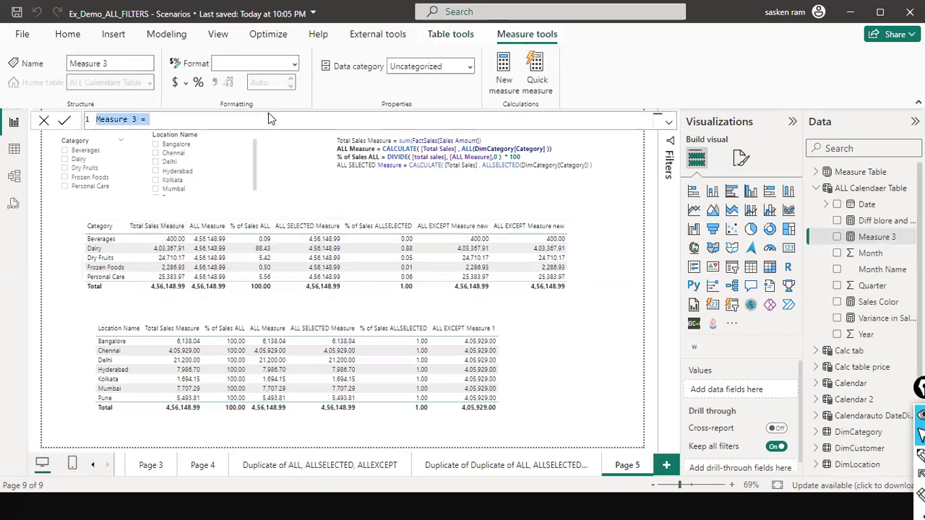
{"action": "type", "text": "Calc table price = CALCULATETABLE( factSales, FactSales[List Price] > 174 )"}
{"action": "key", "text": "Left"}
{"action": "key", "text": "Left"}
{"action": "key", "text": "Left"}
{"action": "key", "text": "Left"}
{"action": "key", "text": "Left"}
{"action": "key", "text": "Left"}
{"action": "key", "text": "Left"}
{"action": "key", "text": "Left"}
{"action": "key", "text": "Left"}
{"action": "key", "text": "Left"}
{"action": "key", "text": "Left"}
{"action": "key", "text": "Left"}
{"action": "key", "text": "Left"}
{"action": "key", "text": "Left"}
{"action": "key", "text": "Left"}
{"action": "key", "text": "Left"}
{"action": "key", "text": "Left"}
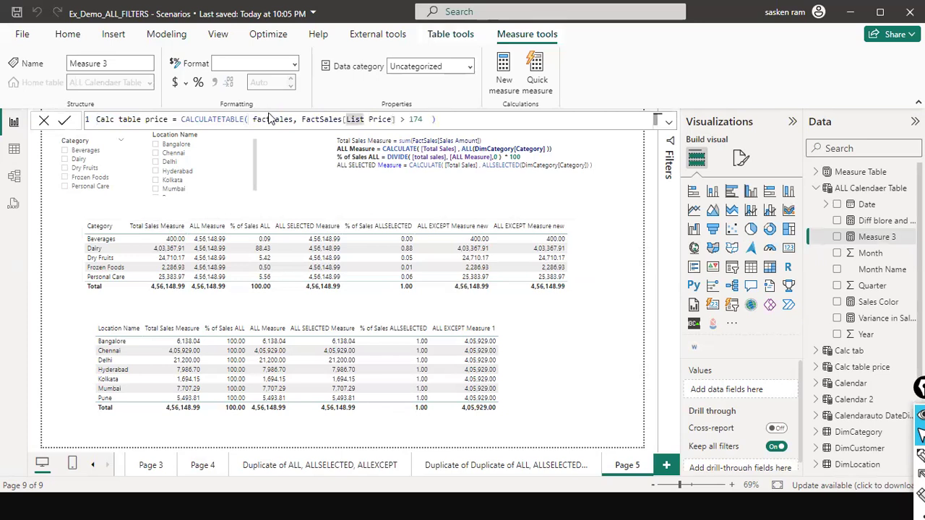
{"action": "key", "text": "Left"}
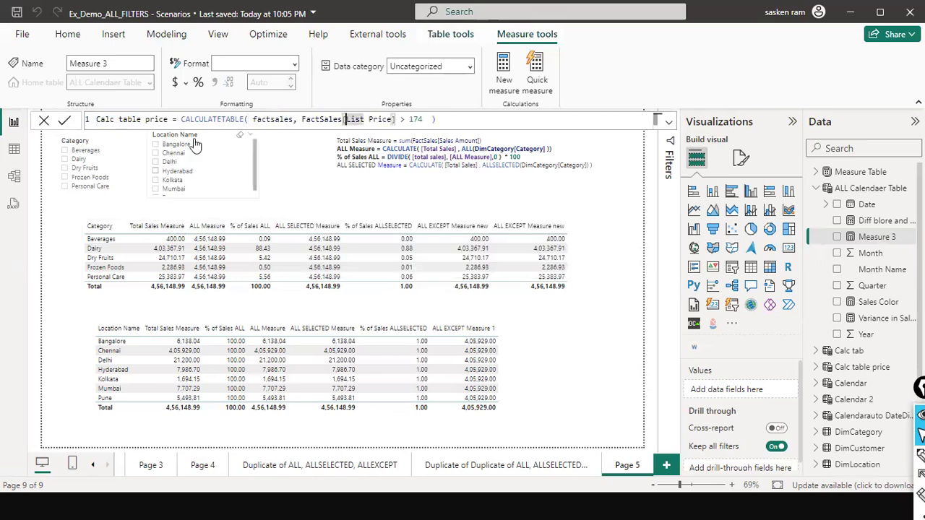
- Insert the CALCULATE function directly before CALCULATETABLE in the measure formula
{"action": "left_click", "coordinate": [154, 119]}
{"action": "key", "text": "Right"}
{"action": "key", "text": "Right"}
{"action": "key", "text": "Right"}
{"action": "key", "text": "Right"}
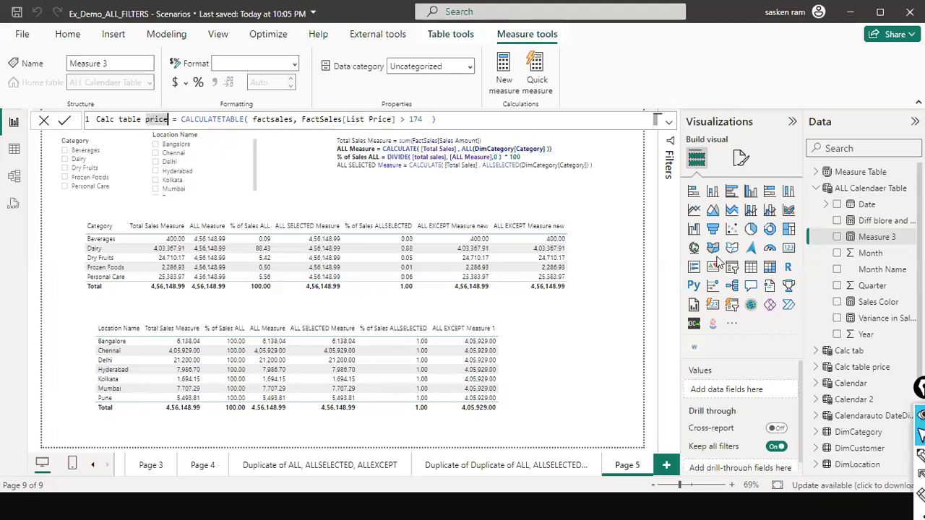
{"action": "key", "text": "Right"}
{"action": "key", "text": "Right"}
{"action": "key", "text": "Right"}
{"action": "type", "text": "CAL"}
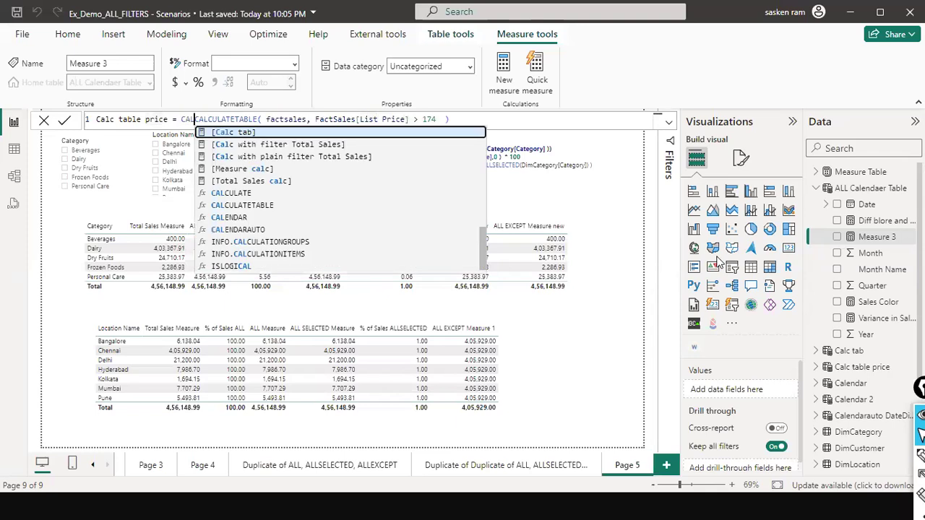
{"action": "key", "text": "Down"}
{"action": "key", "text": "Down"}
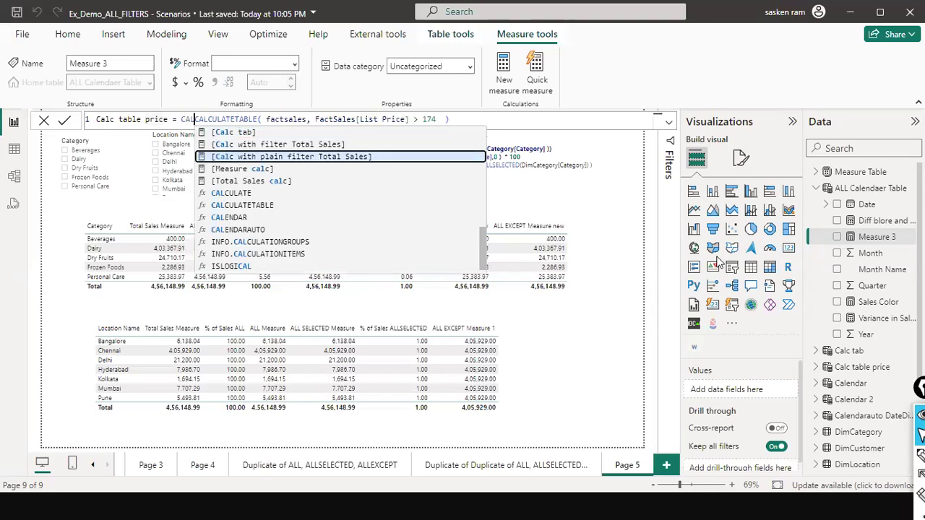
{"action": "key", "text": "Down"}
{"action": "key", "text": "Down"}
{"action": "key", "text": "Down"}
{"action": "key", "text": "Tab"}
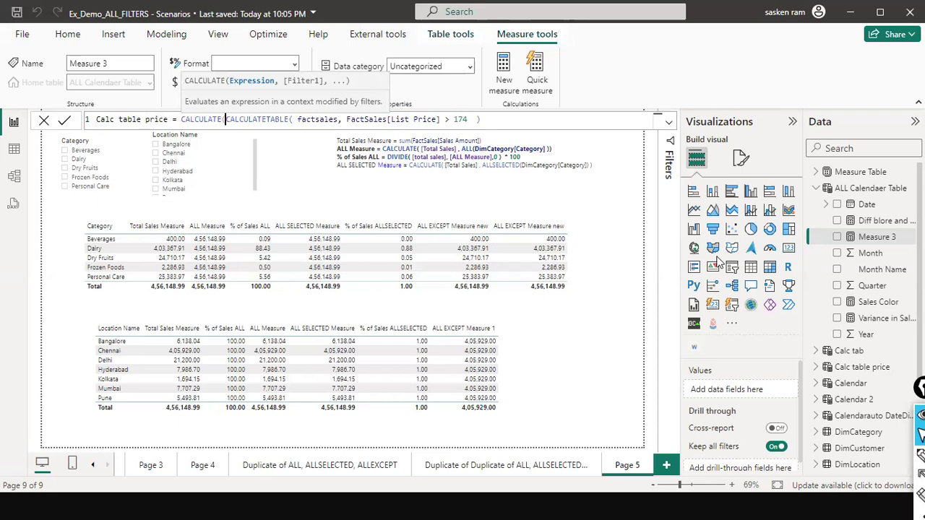
- Enter [Total Sales] as the CALCULATE expression, separated by a comma from the CALCULATETABLE filter argument
{"action": "type", "text": "[t "}
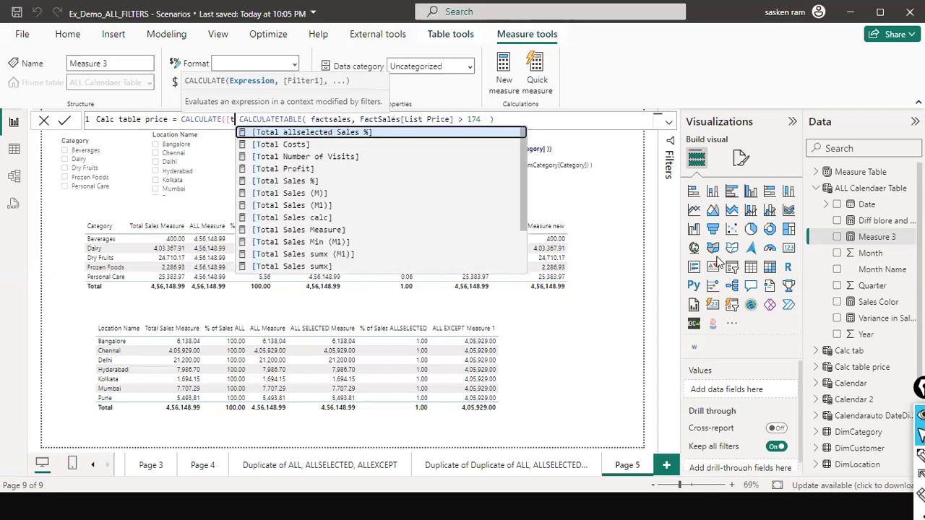
{"action": "type", "text": "ot"}
{"action": "key", "text": "Down"}
{"action": "key", "text": "Down"}
{"action": "key", "text": "Down"}
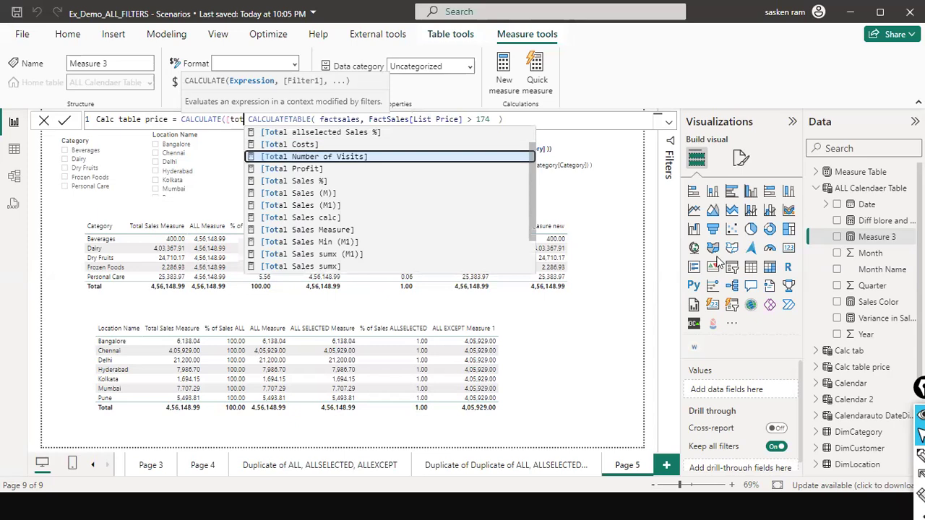
{"action": "key", "text": "Down"}
{"action": "key", "text": "Down"}
{"action": "key", "text": "Down"}
{"action": "key", "text": "Down"}
{"action": "key", "text": "Down"}
{"action": "key", "text": "Down"}
{"action": "key", "text": "Down"}
{"action": "key", "text": "Down"}
{"action": "key", "text": "Down"}
{"action": "key", "text": "Down"}
{"action": "key", "text": "Down"}
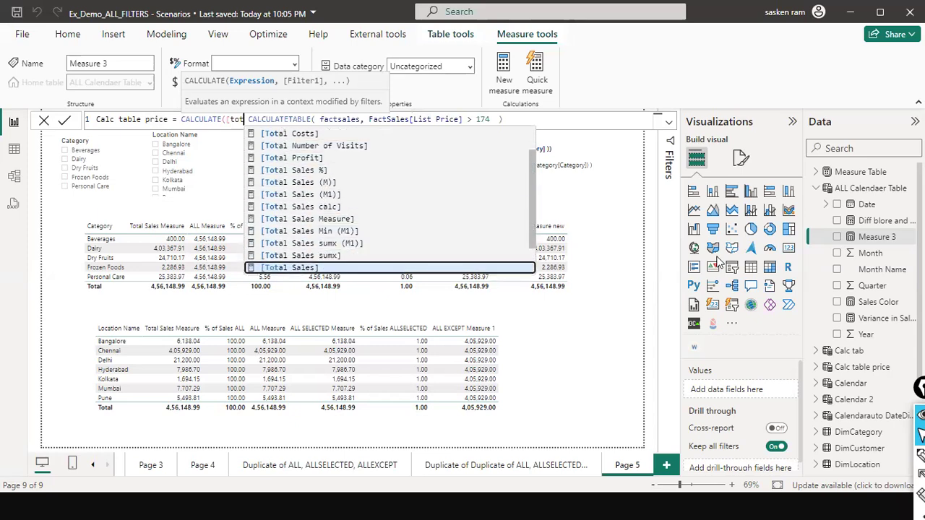
{"action": "key", "text": "Up"}
{"action": "key", "text": "Tab"}
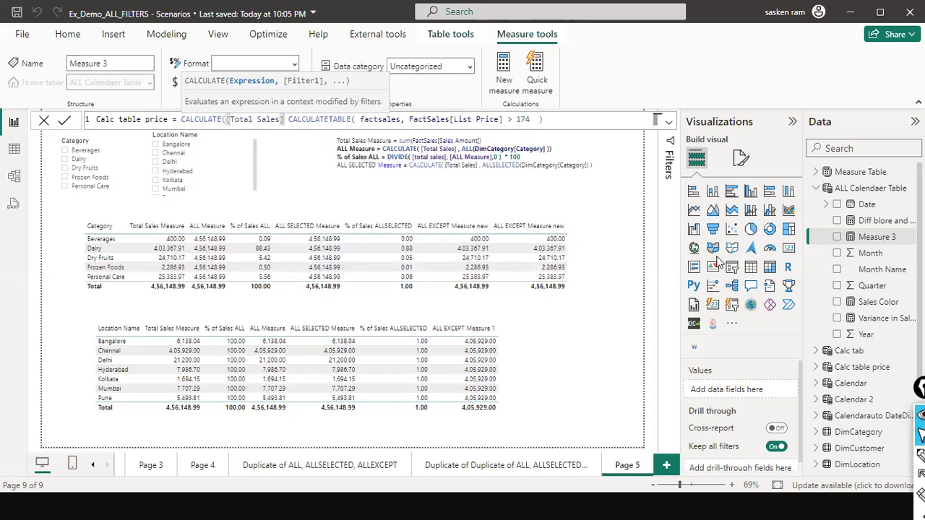
{"action": "type", "text": ","}
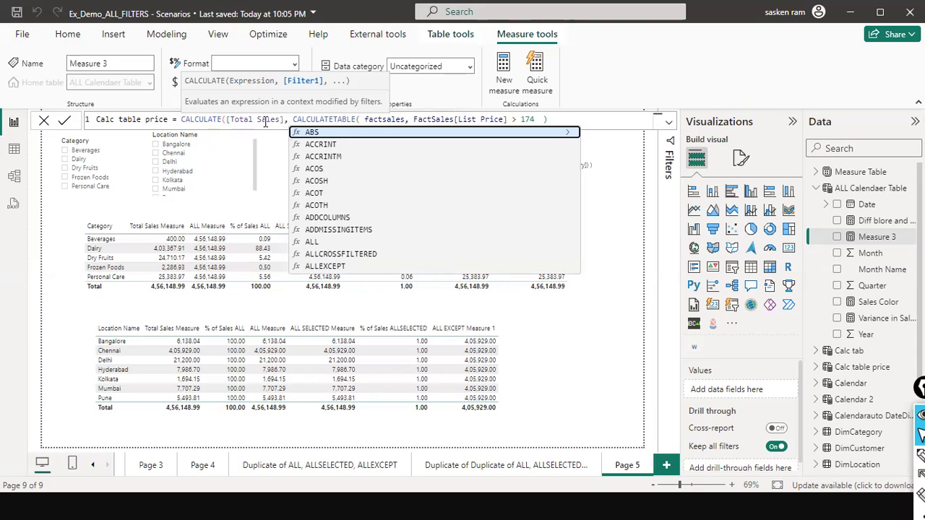
- Break the measure formula after [Total Sales], and indent CALCULATETABLE on the second line to align it under the CALCULATE arguments
{"action": "left_click", "coordinate": [314, 118]}
{"action": "left_click", "coordinate": [295, 119]}
{"action": "key", "text": "Left"}
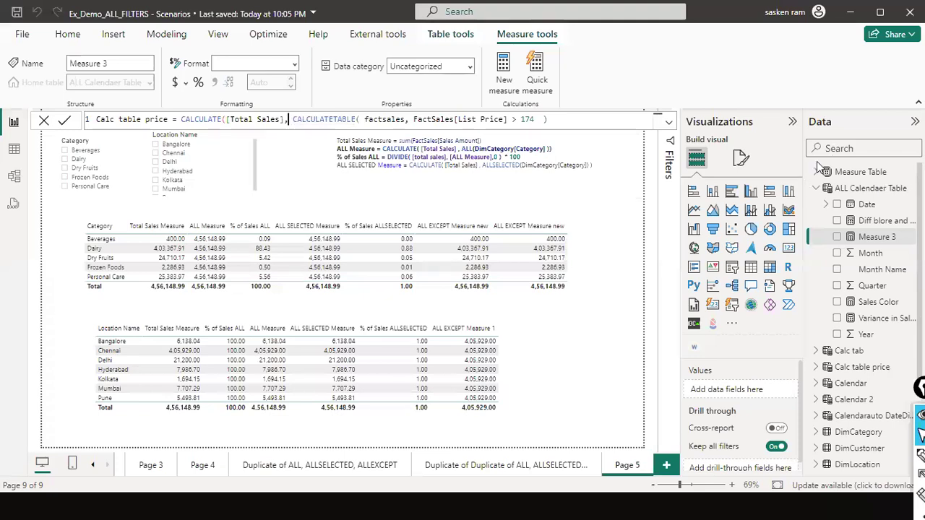
{"action": "key", "text": "shift+Return"}
{"action": "key", "text": "Tab"}
{"action": "key", "text": "Tab"}
{"action": "key", "text": "Tab"}
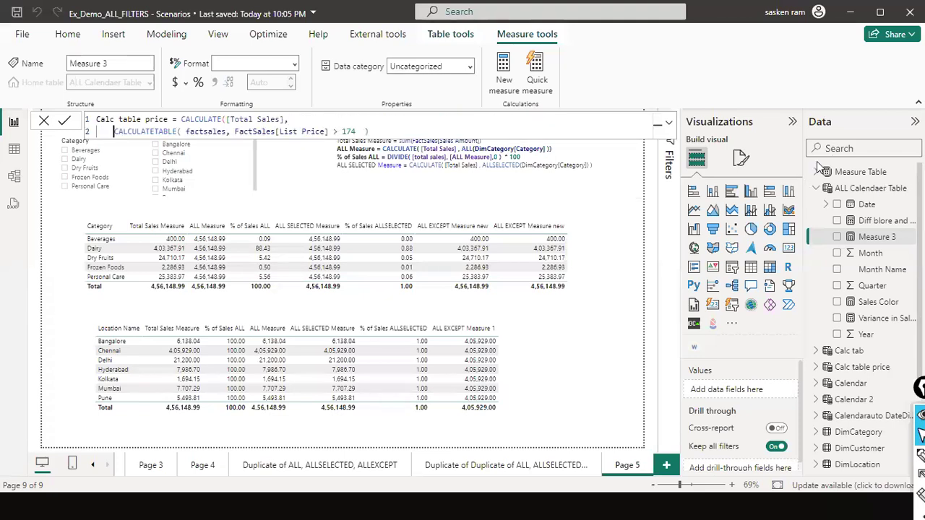
{"action": "key", "text": "Tab"}
{"action": "key", "text": "Tab"}
{"action": "key", "text": "Tab"}
{"action": "key", "text": "Tab"}
{"action": "key", "text": "End"}
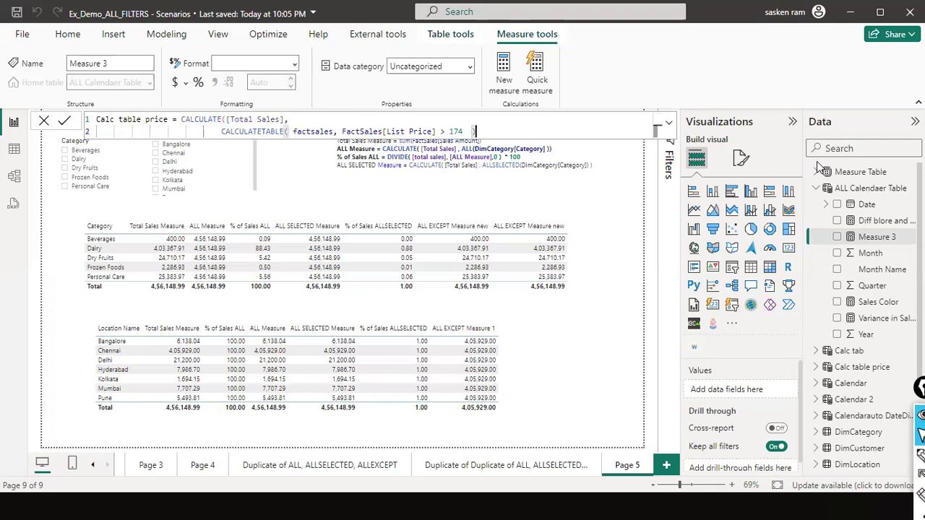
- Commit the measure that calculates [Total Sales] over the CALCULATETABLE of factsales with List Price > 174
{"action": "key", "text": "super"}
{"action": "type", "text": "`"}
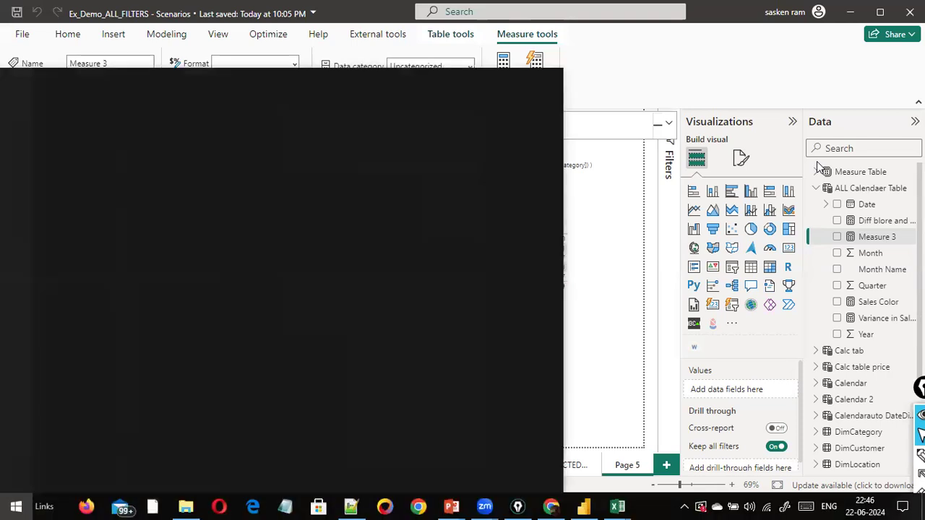
{"action": "key", "text": "Escape"}
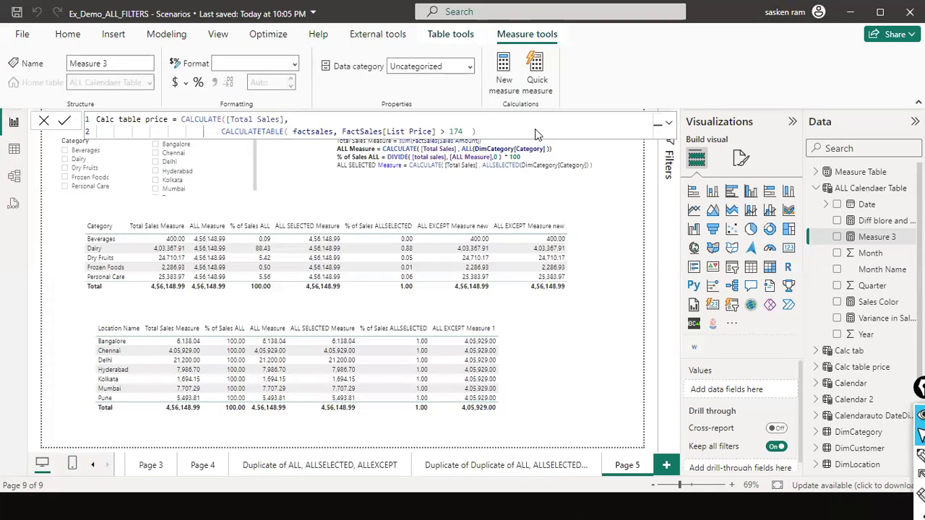
{"action": "key", "text": "Return"}
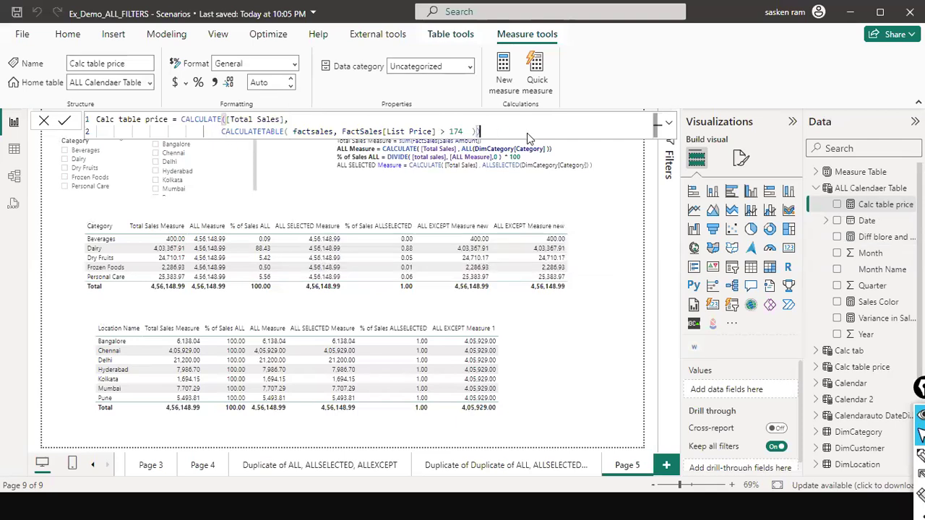
- Place the closing parenthesis of CALCULATE on its own third line, remove the extra one after CALCULATETABLE, and commit the formula
{"action": "type", "text": ")"}
{"action": "key", "text": "shift+Return"}
{"action": "key", "text": "Return"}
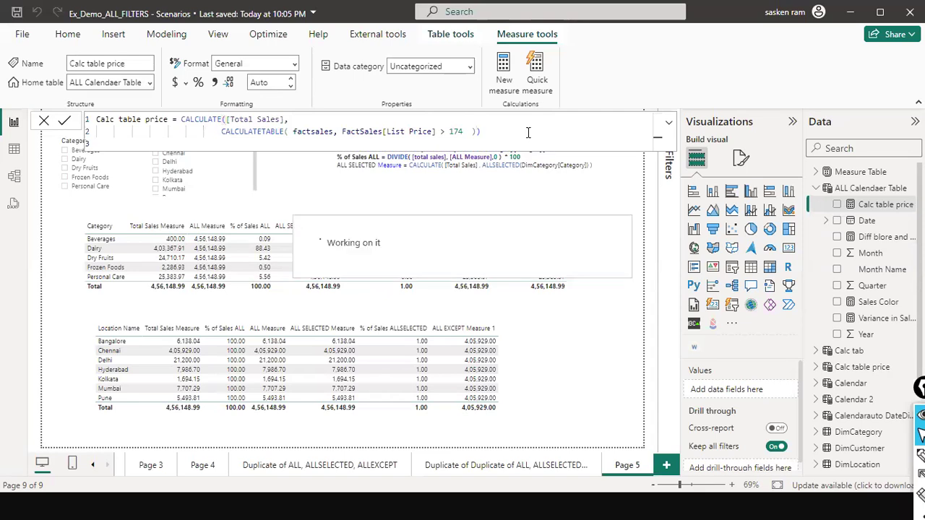
{"action": "key", "text": "Up"}
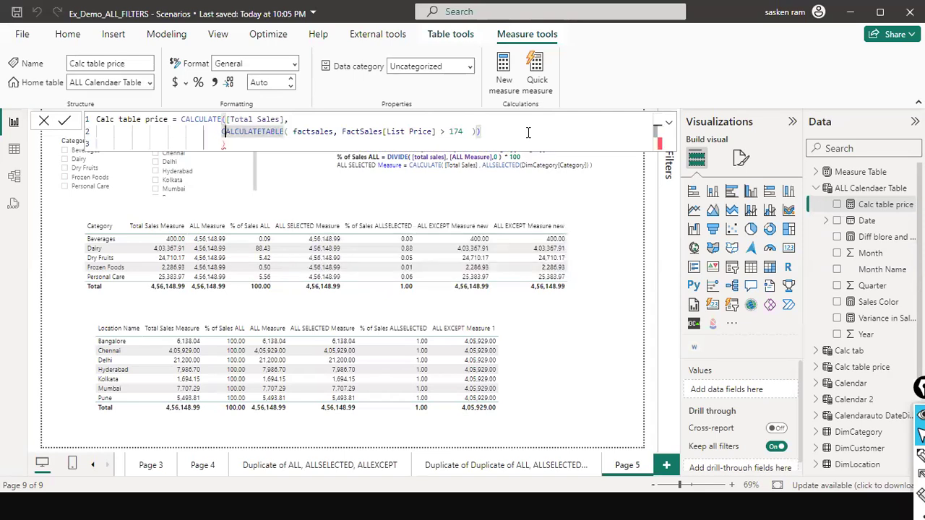
{"action": "key", "text": "Down"}
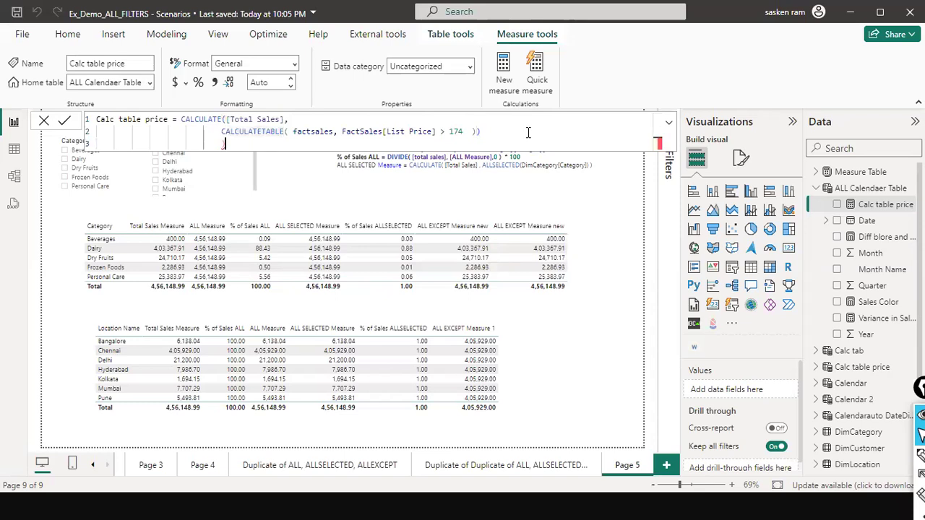
{"action": "key", "text": "Up"}
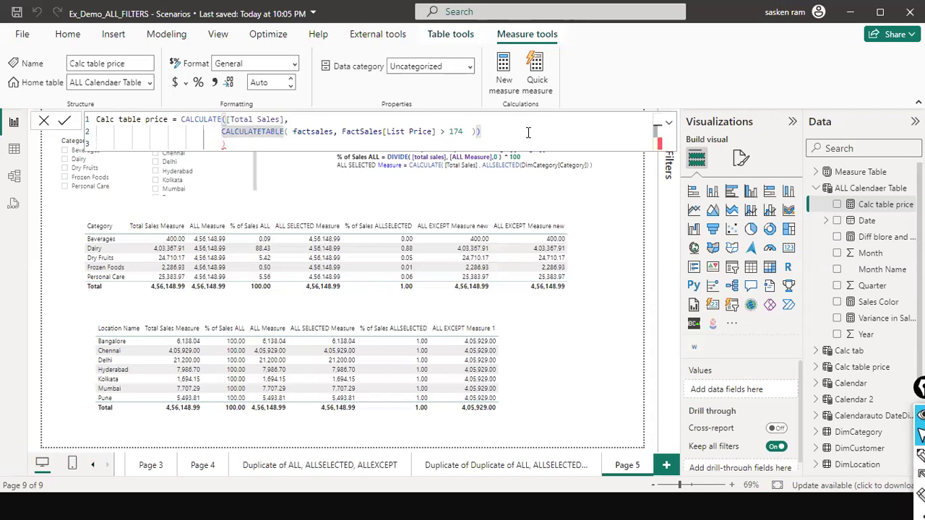
{"action": "key", "text": "End"}
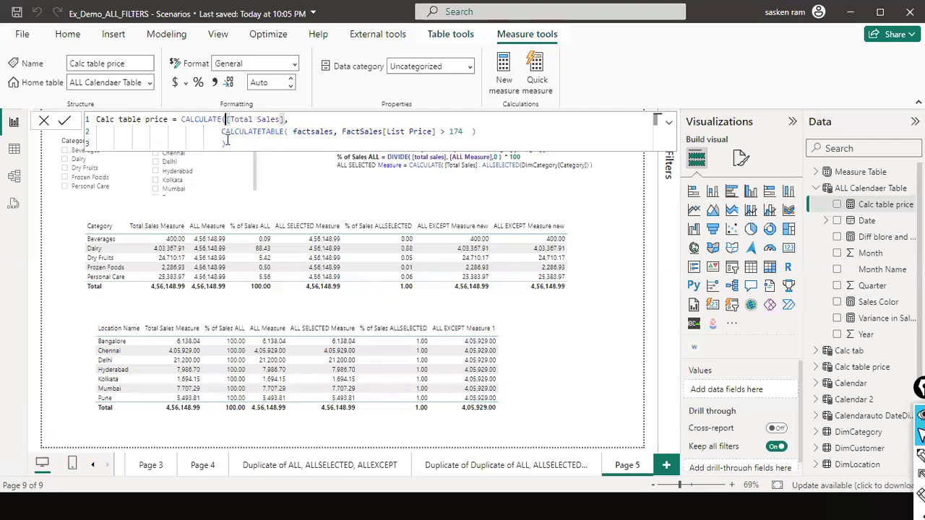
{"action": "left_click", "coordinate": [494, 131]}
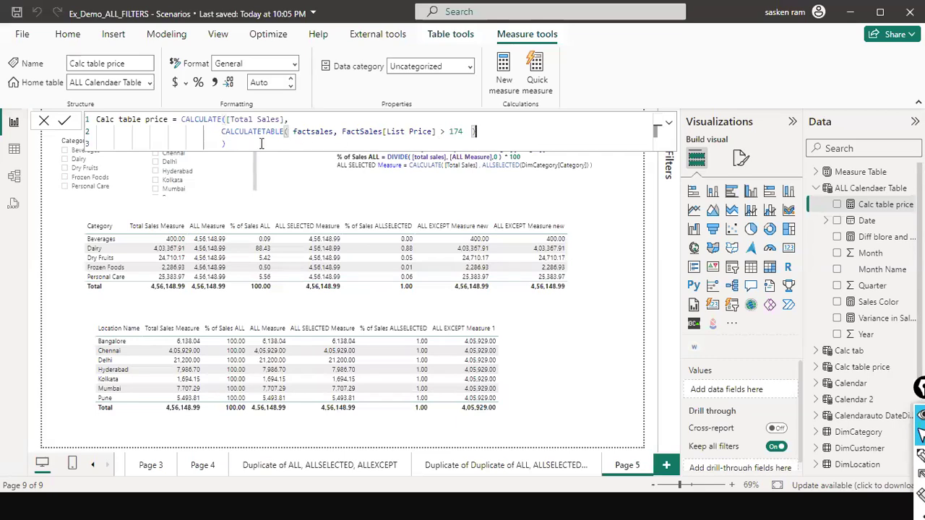
{"action": "left_click", "coordinate": [67, 122]}
- Rename the measure in its formula as Calc table price Measure
{"action": "double_click", "coordinate": [140, 119]}
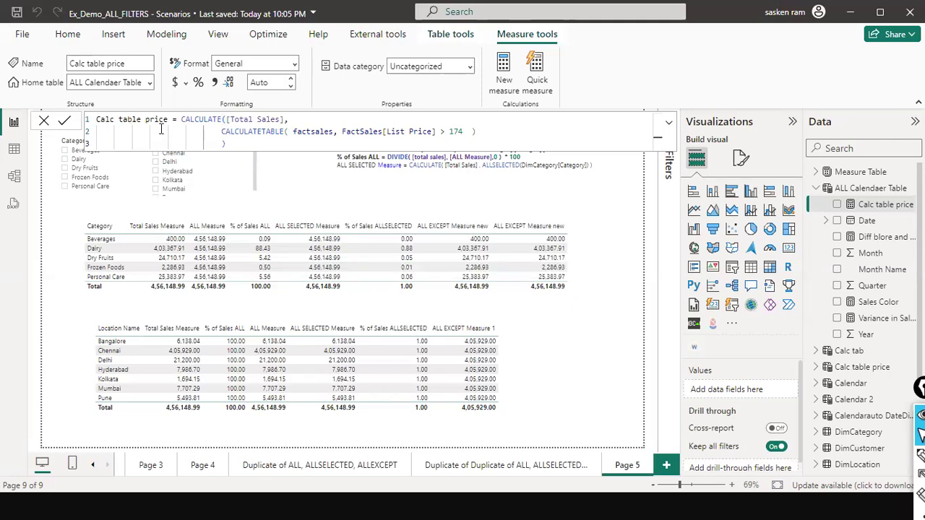
{"action": "left_click", "coordinate": [591, 164]}
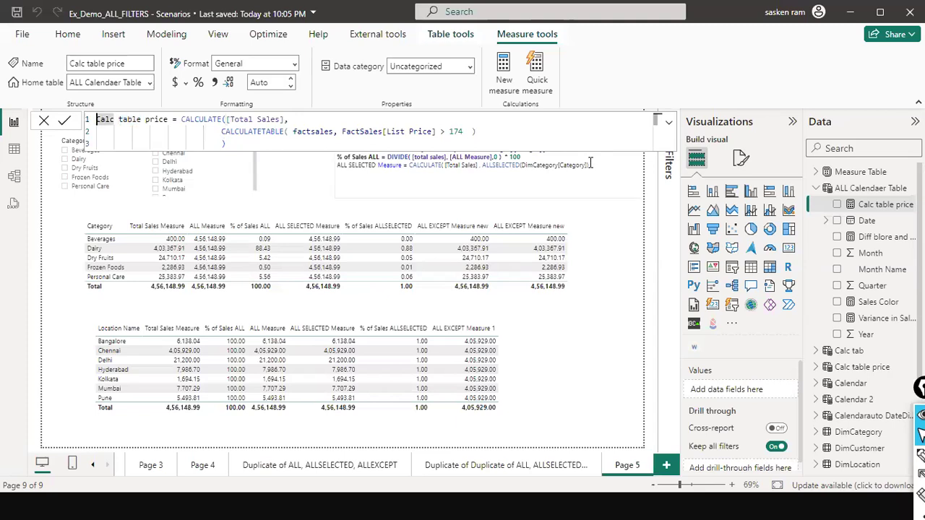
{"action": "key", "text": "ctrl+Right"}
{"action": "key", "text": "ctrl+Right"}
{"action": "key", "text": "ctrl+Right"}
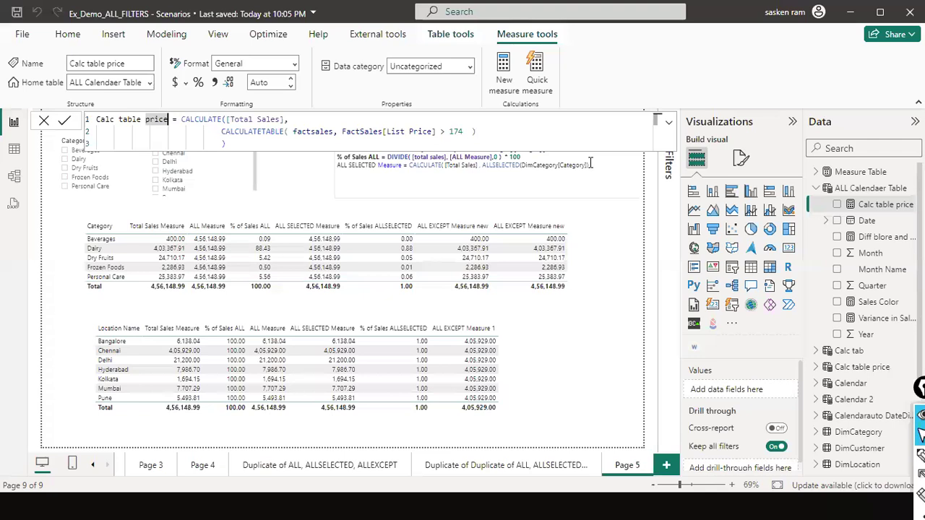
{"action": "type", "text": "Measure"}
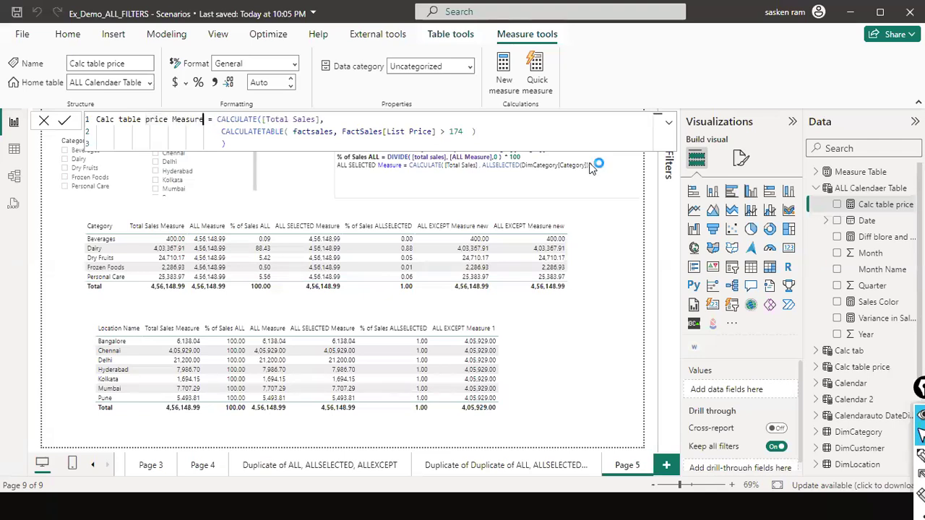
- Commit the Calc table price Measure formula and place an empty card visual beside the location sales table
{"action": "key", "text": "Return"}
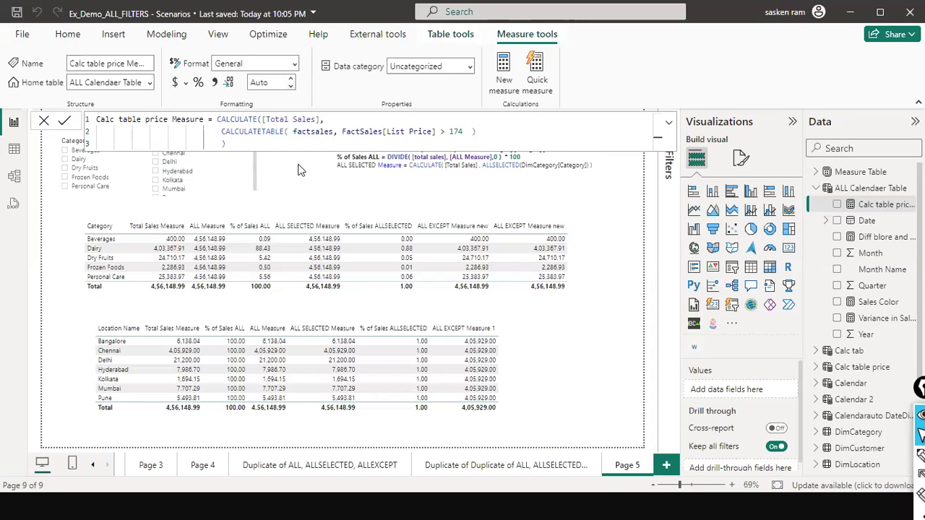
{"action": "left_click", "coordinate": [792, 251]}
{"action": "left_click_drag", "start_coordinate": [793, 255], "coordinate": [615, 368]}
- Search the fields for "calc ta" and delete the broken Calc tab measure from Measure Table
{"action": "left_click", "coordinate": [860, 143]}
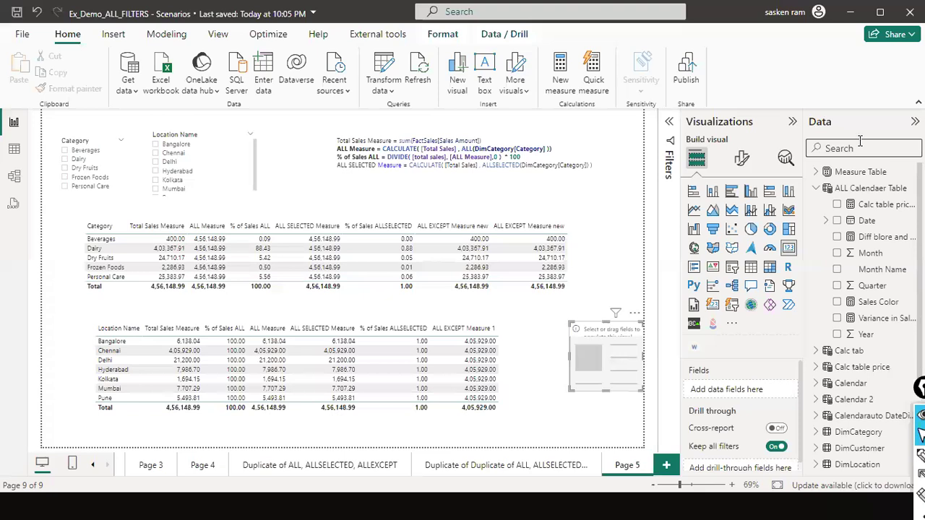
{"action": "type", "text": "calc ta"}
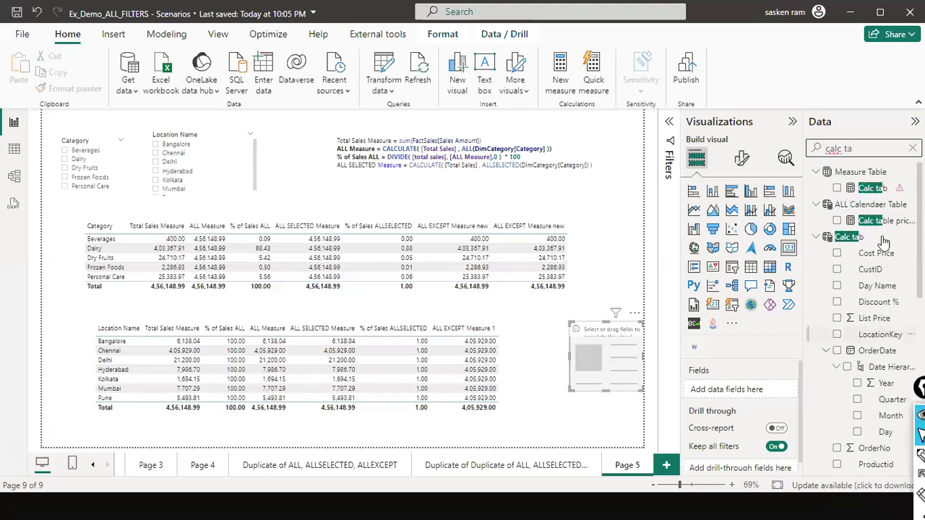
{"action": "left_click", "coordinate": [875, 189]}
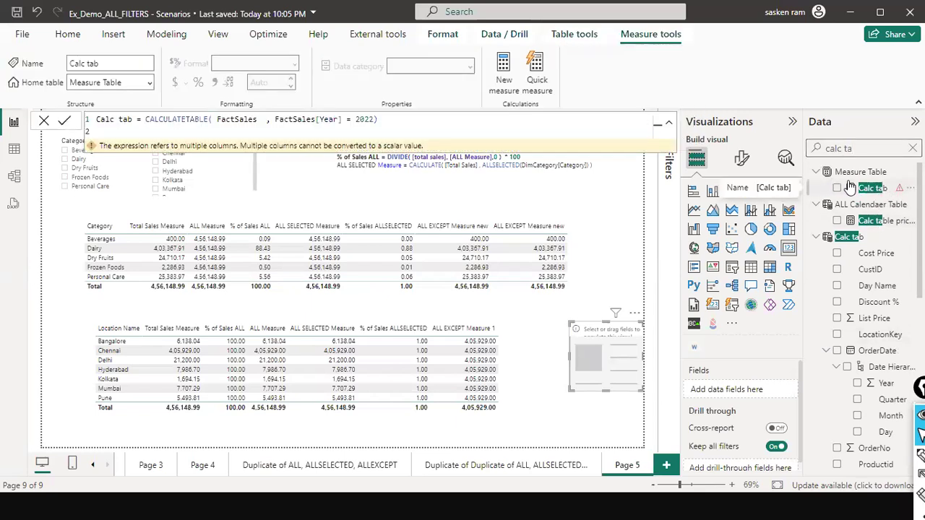
{"action": "left_click", "coordinate": [909, 188]}
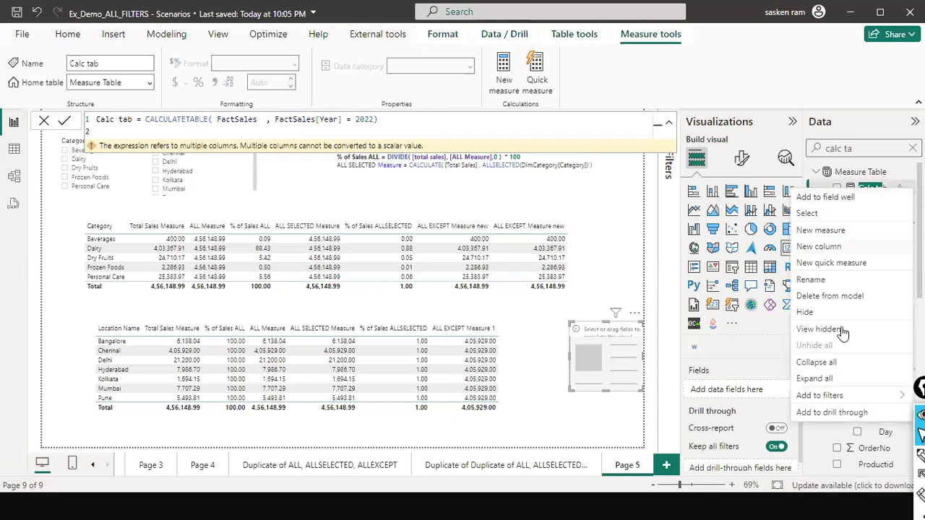
{"action": "left_click", "coordinate": [830, 296]}
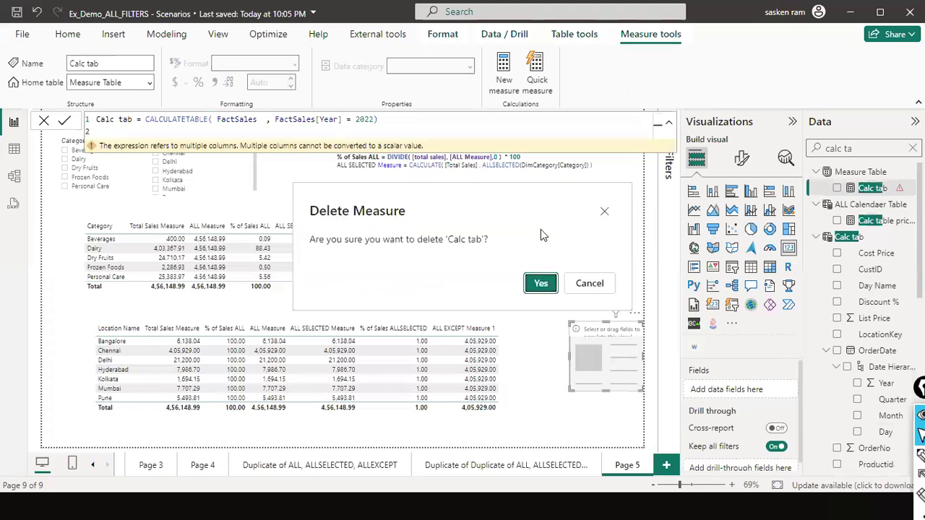
{"action": "left_click", "coordinate": [540, 283]}
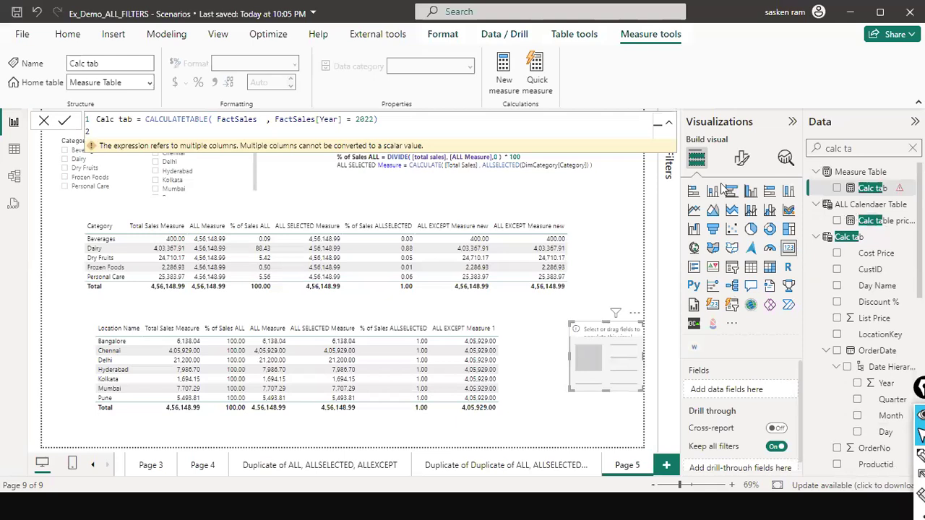
{"action": "left_click", "coordinate": [45, 122]}
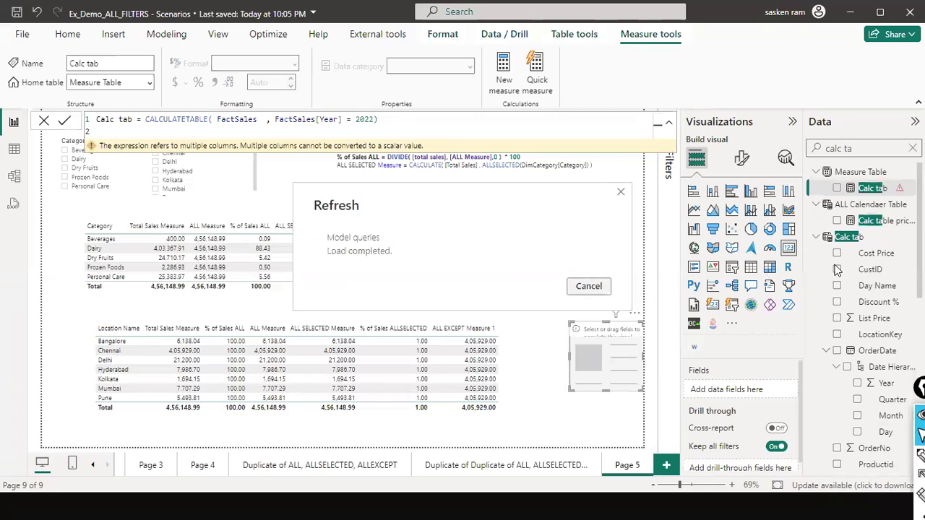
{"action": "key", "text": "super"}
{"action": "left_click", "coordinate": [659, 240]}
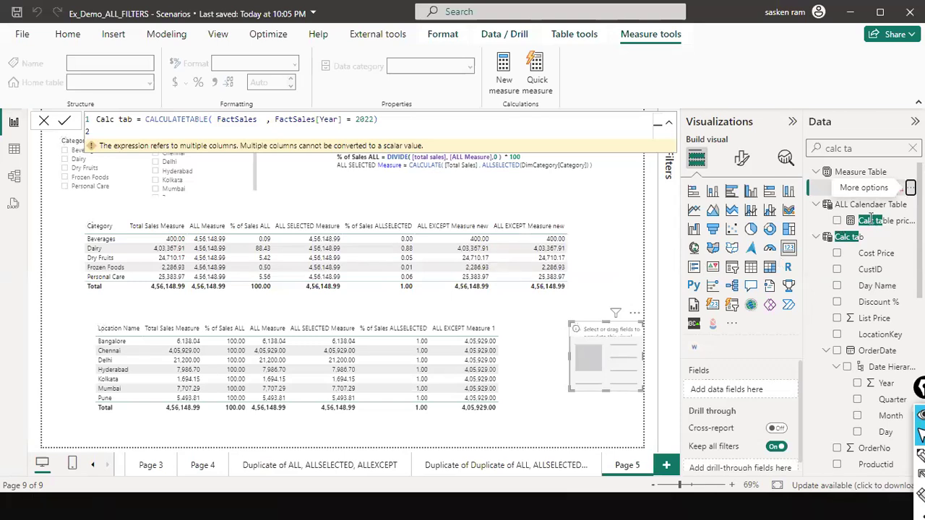
{"action": "key", "text": "Escape"}
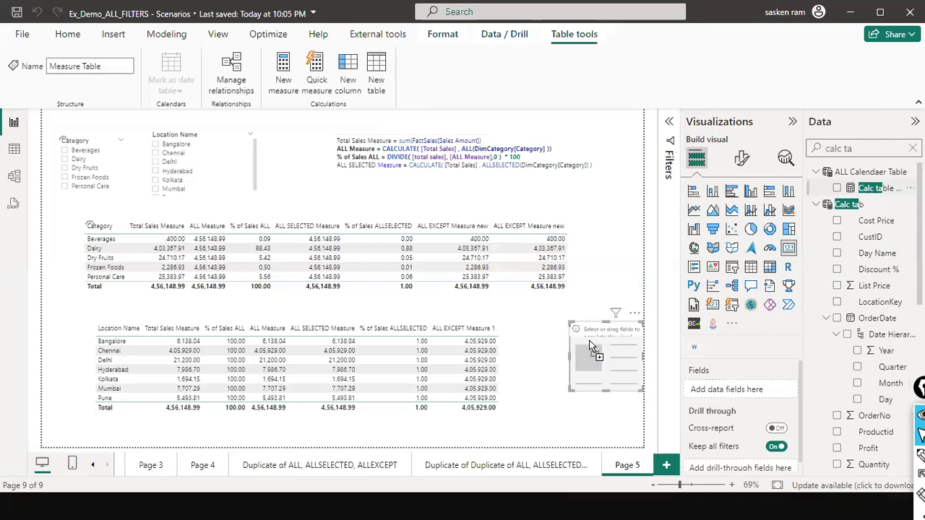
- Show Calc table price Measure on the card, and enlarge and reposition the card beside the location table
{"action": "left_click_drag", "start_coordinate": [590, 347], "coordinate": [635, 349]}
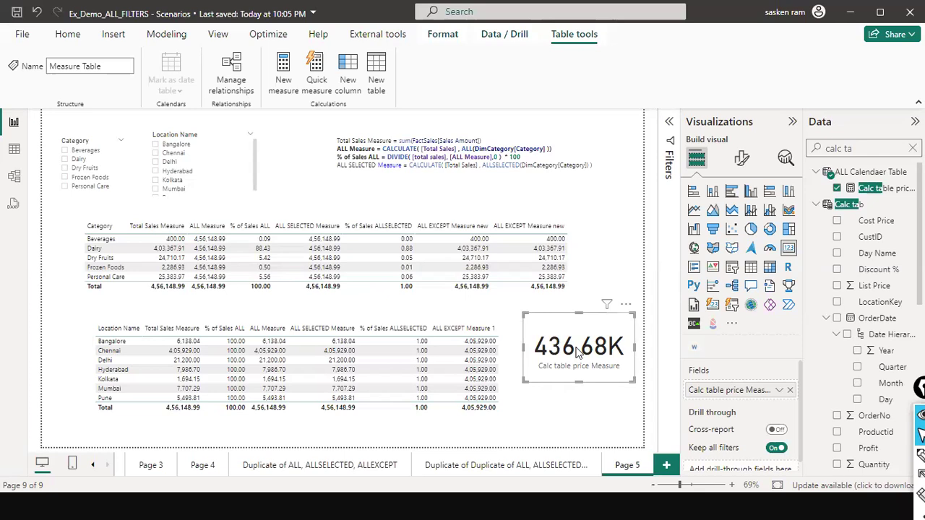
{"action": "left_click", "coordinate": [165, 37]}
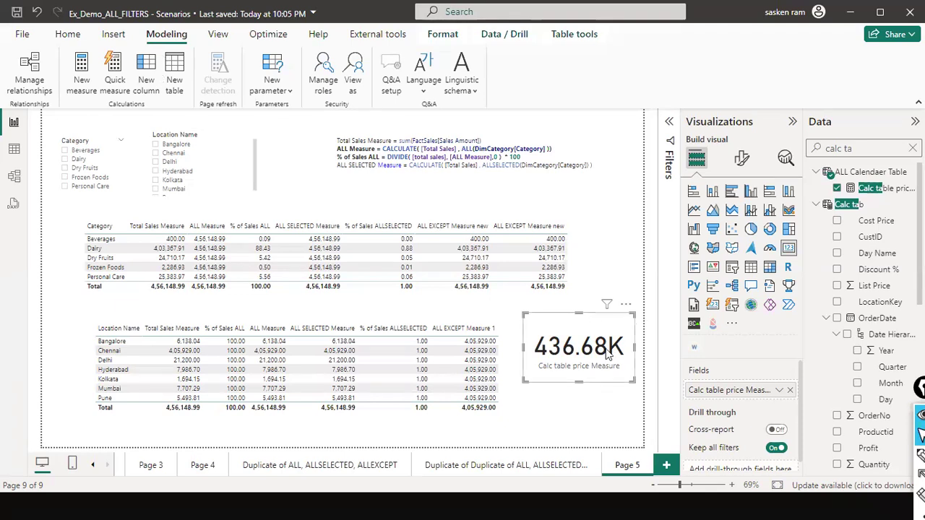
{"action": "left_click_drag", "start_coordinate": [609, 333], "coordinate": [619, 350]}
- Copy the whole Calc table price Measure formula and paste it into a new measure
{"action": "left_click", "coordinate": [885, 190]}
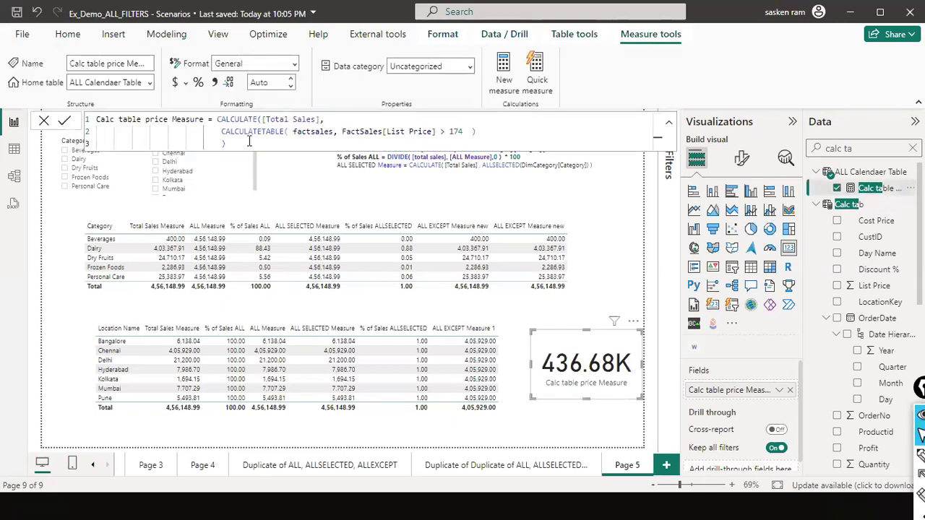
{"action": "key", "text": "ctrl+a"}
{"action": "key", "text": "ctrl+c"}
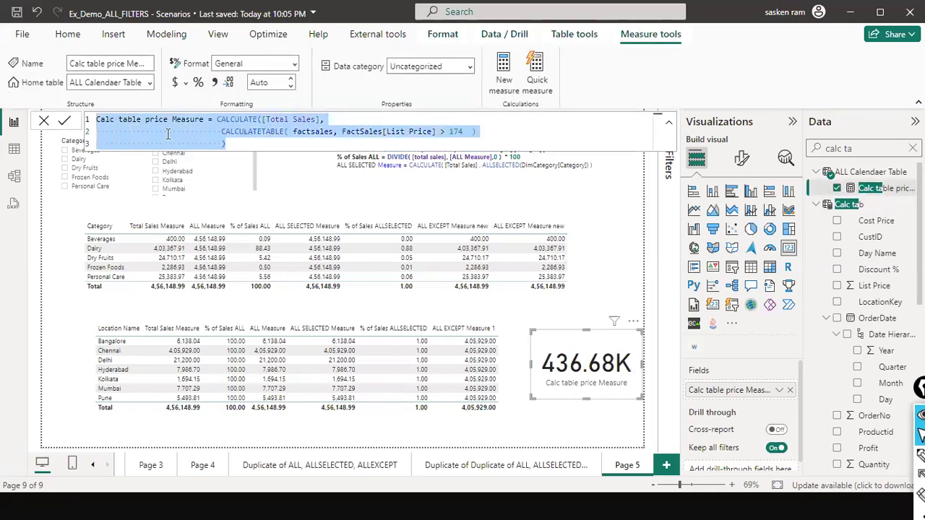
{"action": "left_click", "coordinate": [43, 121]}
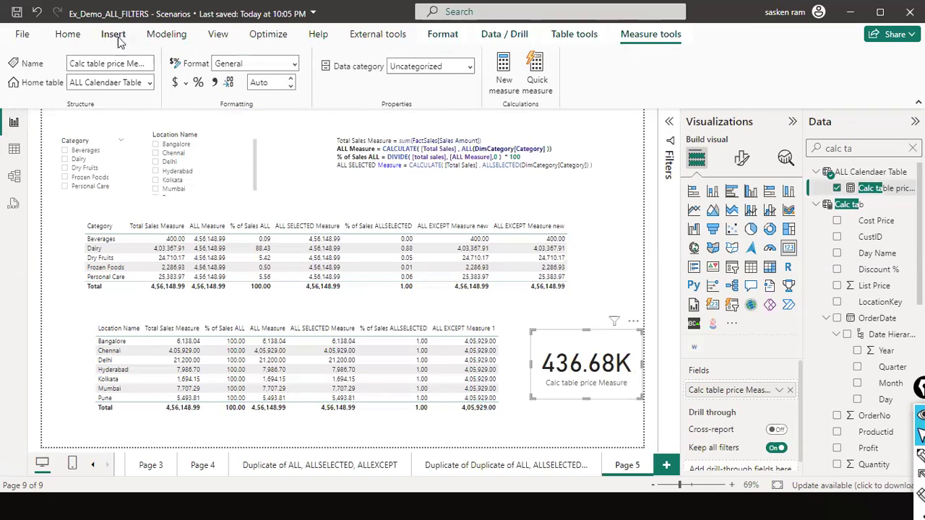
{"action": "left_click", "coordinate": [163, 34]}
{"action": "left_click", "coordinate": [81, 64]}
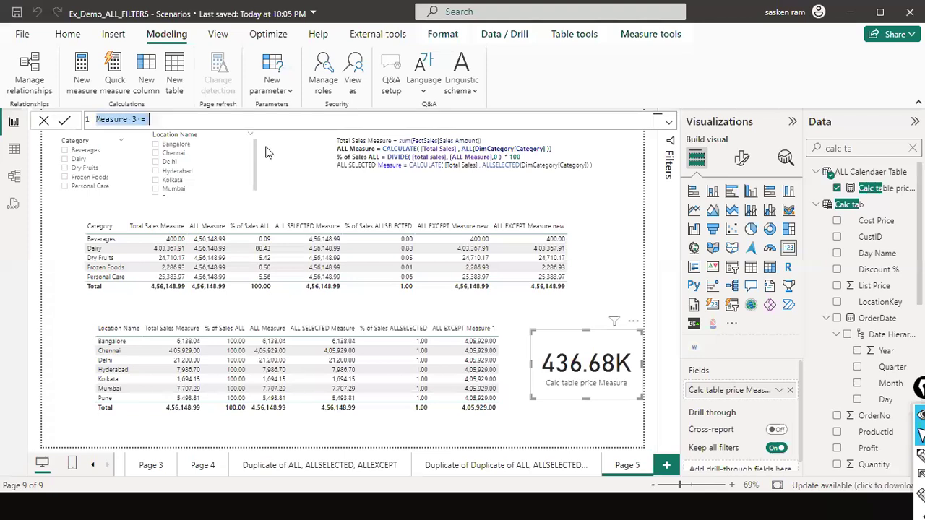
{"action": "key", "text": "ctrl+v"}
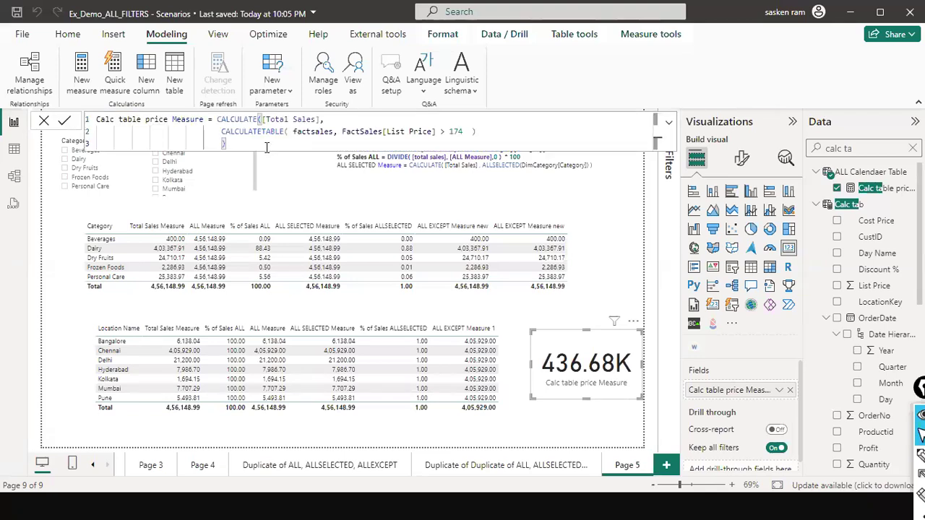
- Rename the pasted measure in its formula as Filter price Measure
{"action": "key", "text": "Return"}
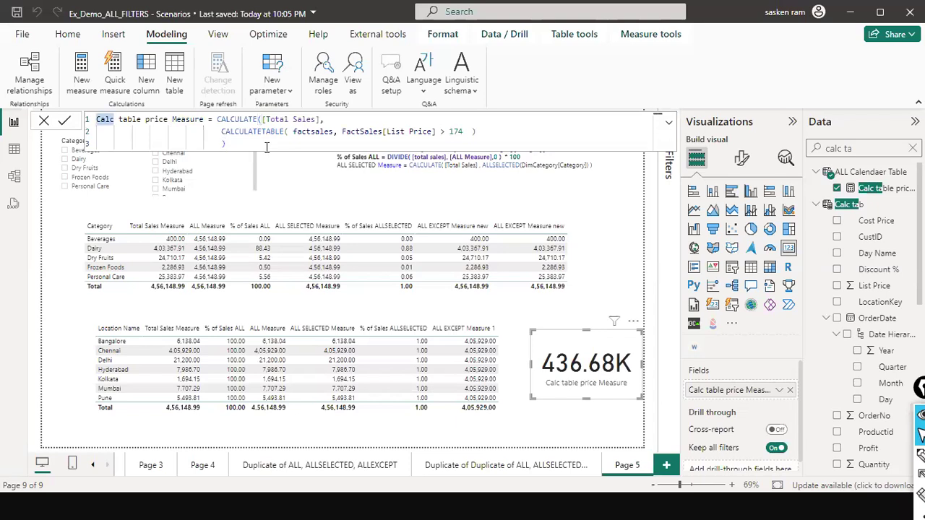
{"action": "type", "text": "Filter"}
{"action": "key", "text": "ctrl+shift+Right"}
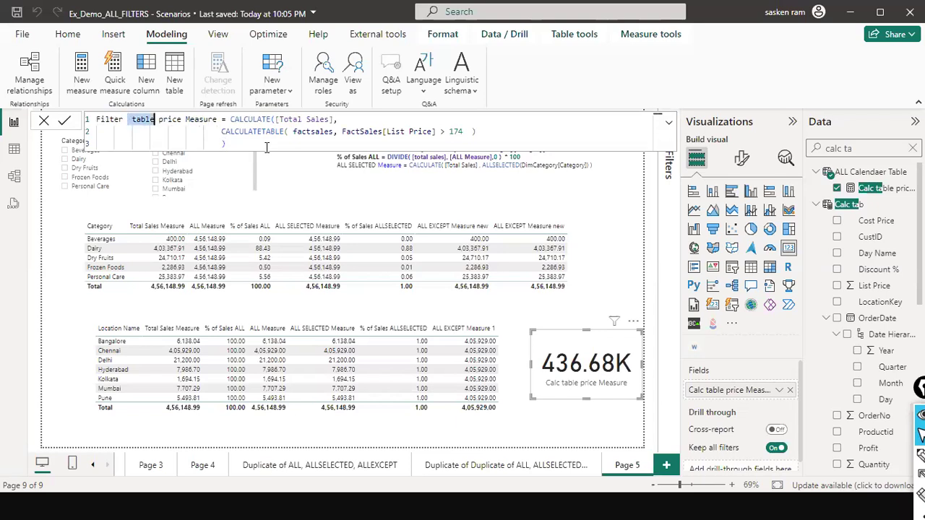
{"action": "key", "text": "BackSpace"}
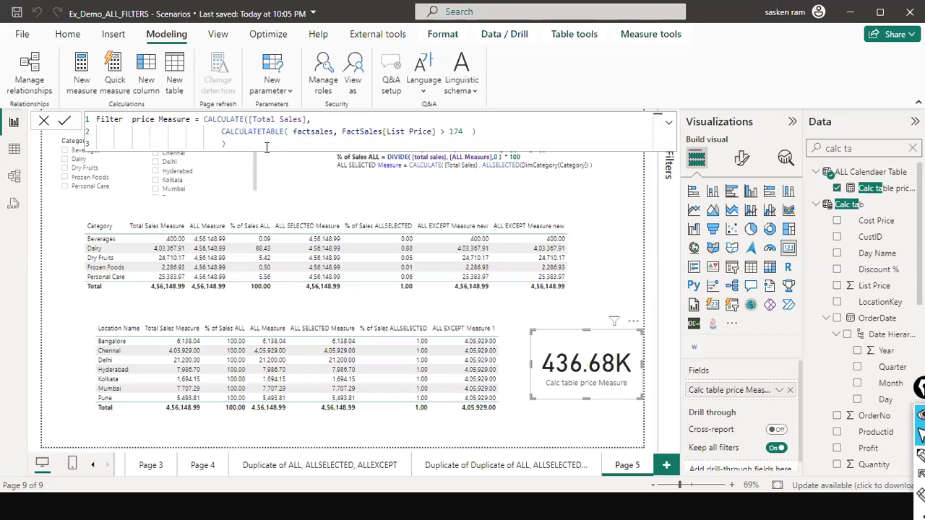
- Replace CALCULATETABLE with FILTER on the formula's second line and commit the measure
{"action": "key", "text": "Down"}
{"action": "key", "text": "ctrl+Right"}
{"action": "key", "text": "ctrl+shift+Right"}
{"action": "type", "text": "F"}
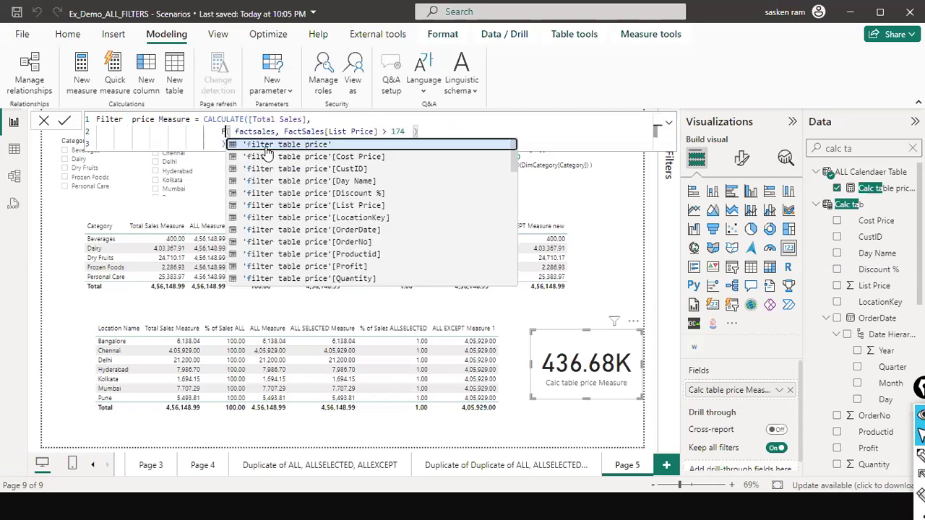
{"action": "type", "text": "ILTER"}
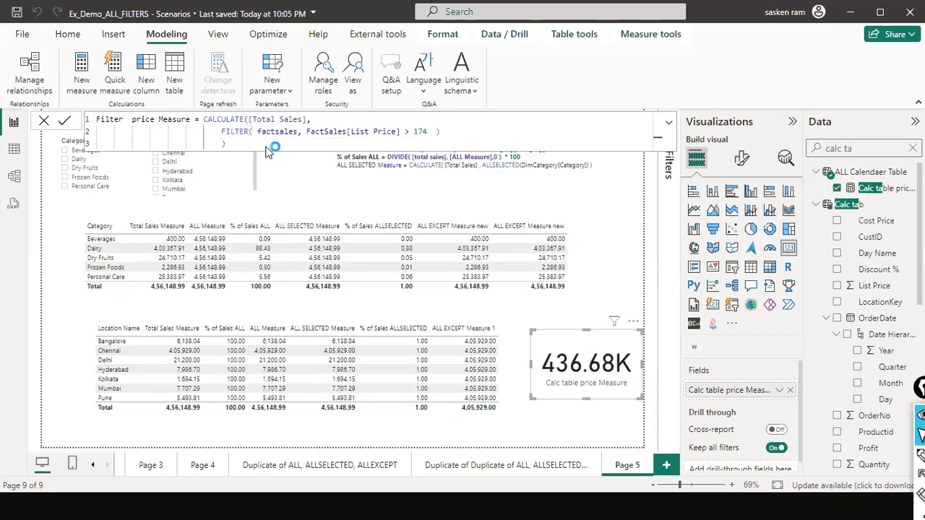
{"action": "key", "text": "Return"}
- Close the formula and place a second empty card visual just above the Calc table price Measure card
{"action": "left_click", "coordinate": [45, 120]}
{"action": "left_click", "coordinate": [640, 197]}
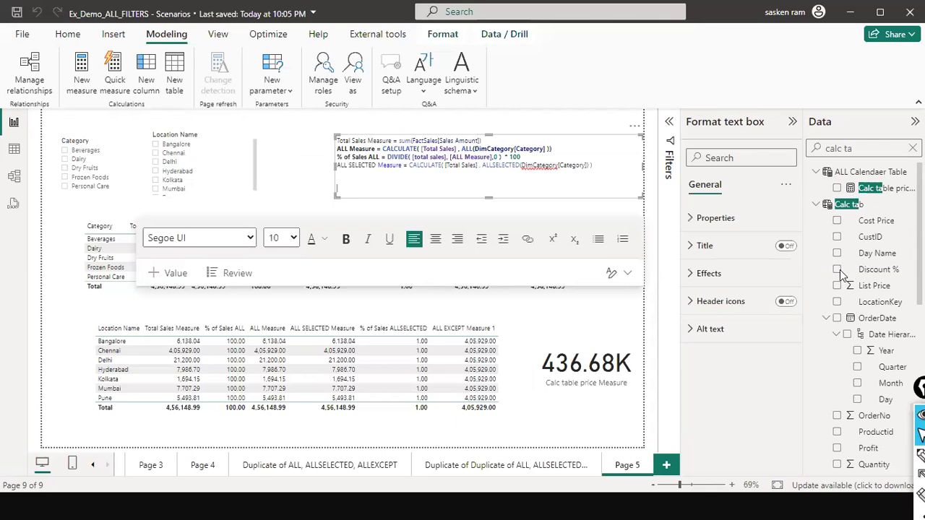
{"action": "left_click", "coordinate": [807, 270]}
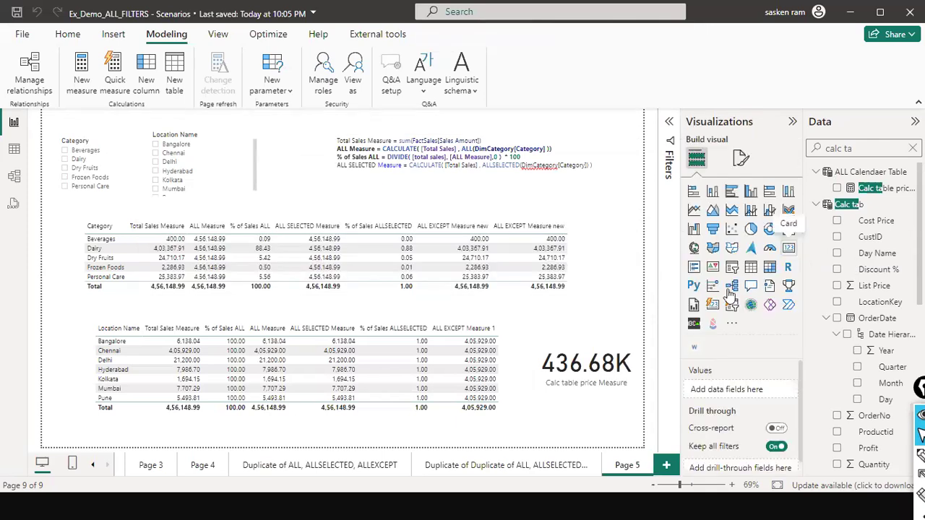
{"action": "left_click", "coordinate": [787, 250]}
{"action": "left_click_drag", "start_coordinate": [320, 178], "coordinate": [583, 330]}
- Search the fields for "filter pr", and put Filter Prdocut by Location on the new card and in a separate column chart
{"action": "left_click", "coordinate": [899, 150]}
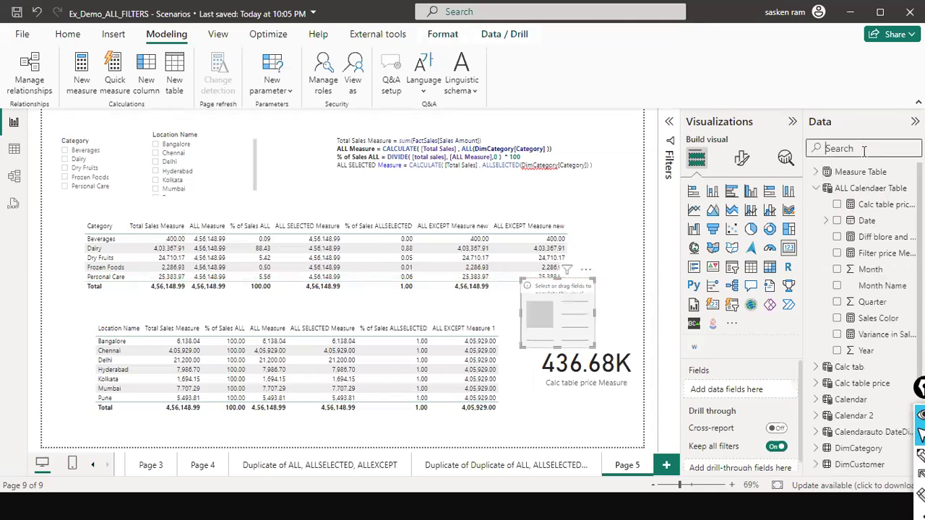
{"action": "type", "text": "filter"}
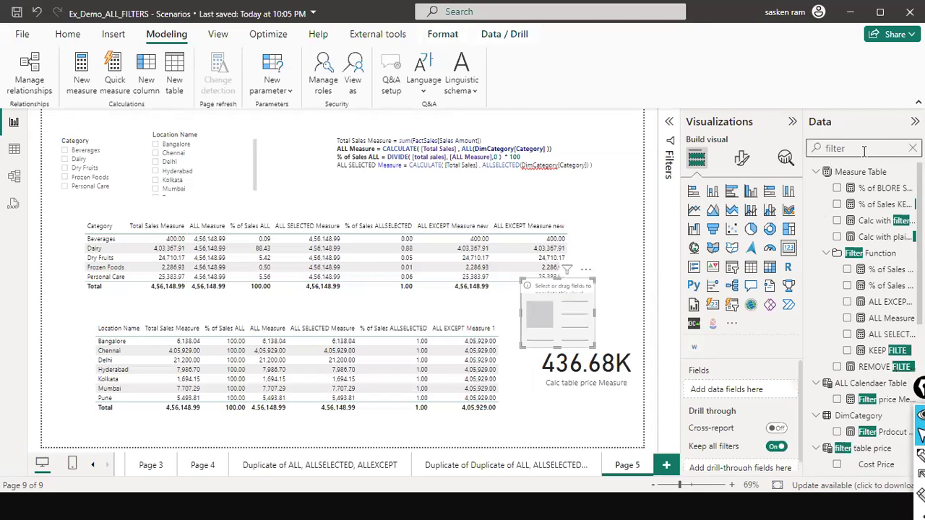
{"action": "type", "text": " pri"}
{"action": "key", "text": "BackSpace"}
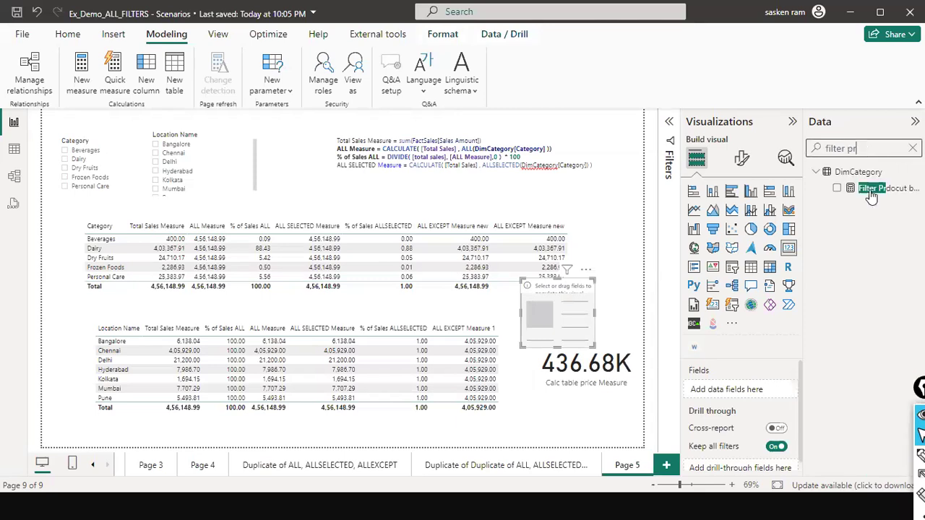
{"action": "left_click_drag", "start_coordinate": [883, 196], "coordinate": [588, 330]}
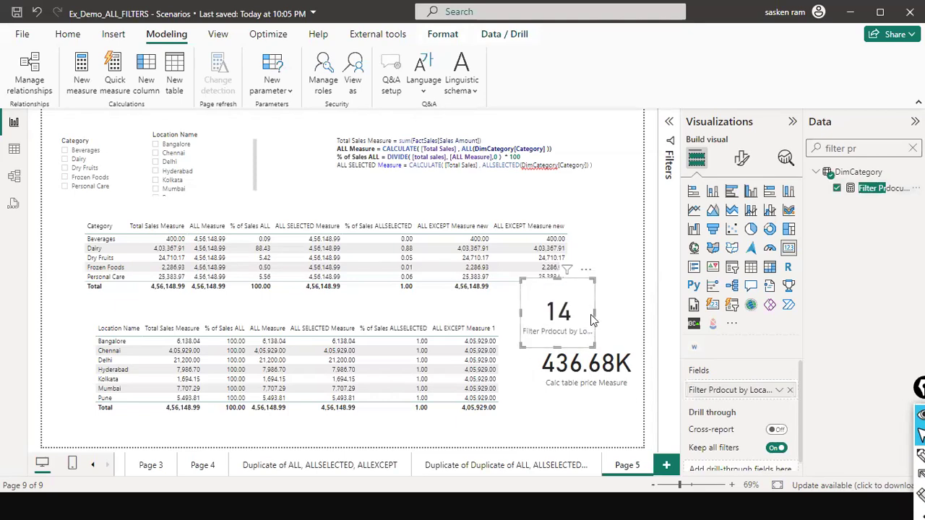
{"action": "left_click", "coordinate": [601, 320]}
{"action": "left_click", "coordinate": [837, 188]}
- Search the fields for "filter" and open the formula of Filter price Measure
{"action": "left_click", "coordinate": [876, 150]}
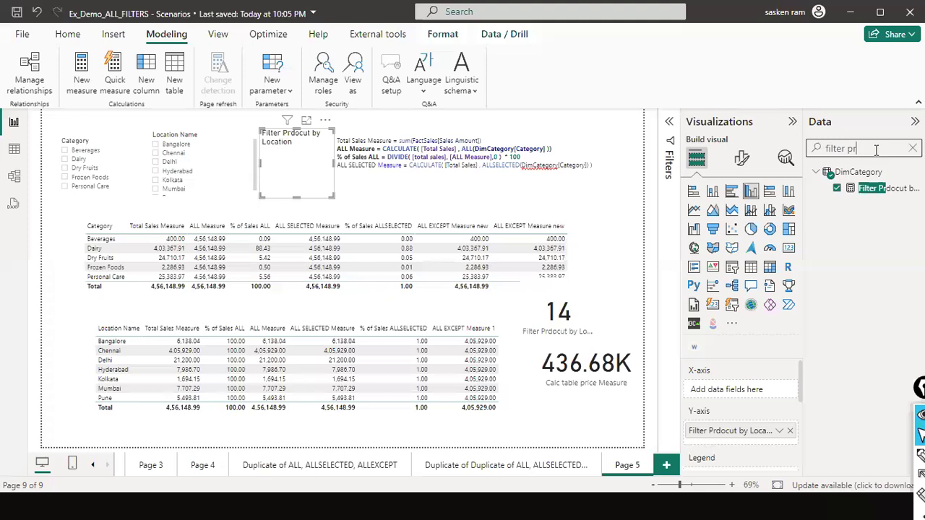
{"action": "left_click_drag", "start_coordinate": [876, 150], "coordinate": [710, 145]}
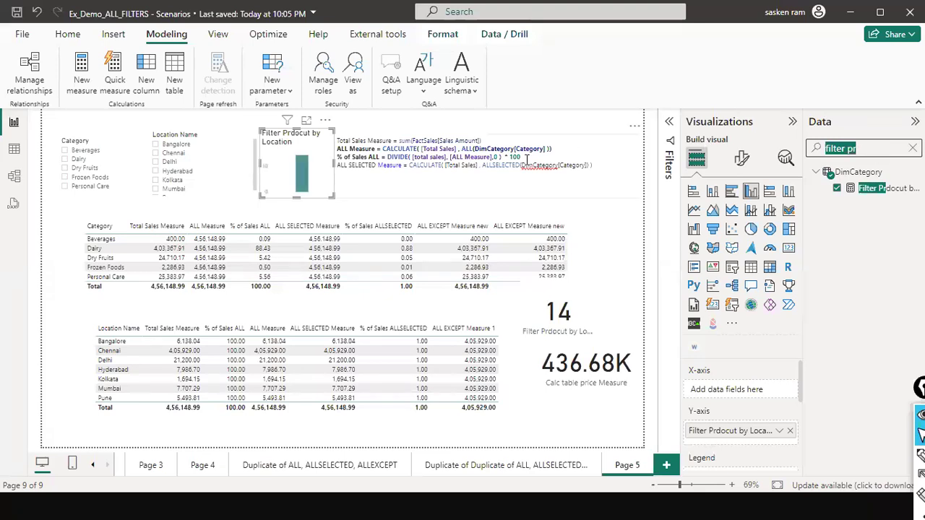
{"action": "type", "text": "fil"}
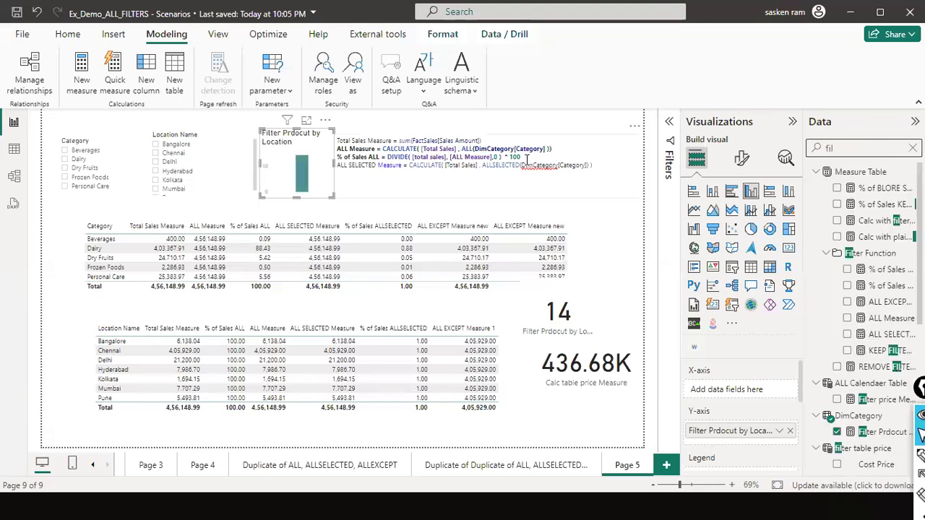
{"action": "type", "text": "tr"}
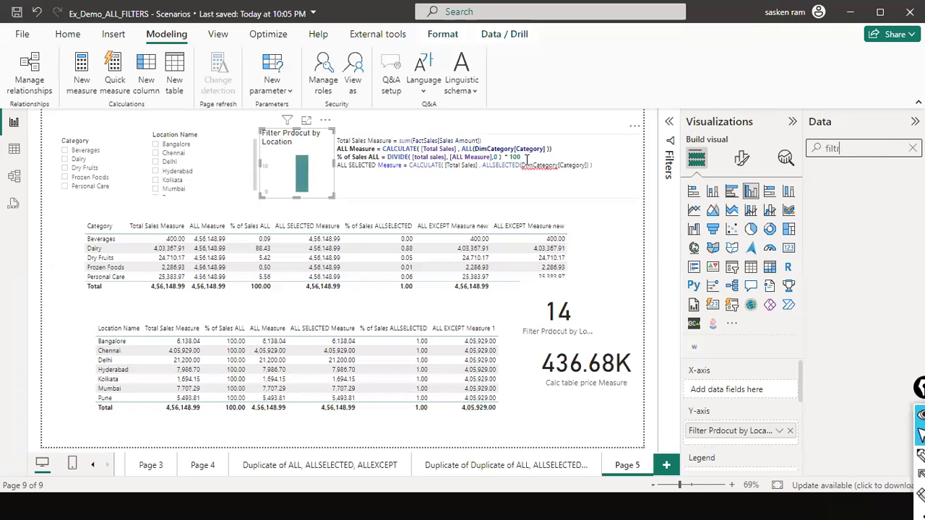
{"action": "key", "text": "BackSpace"}
{"action": "type", "text": "er"}
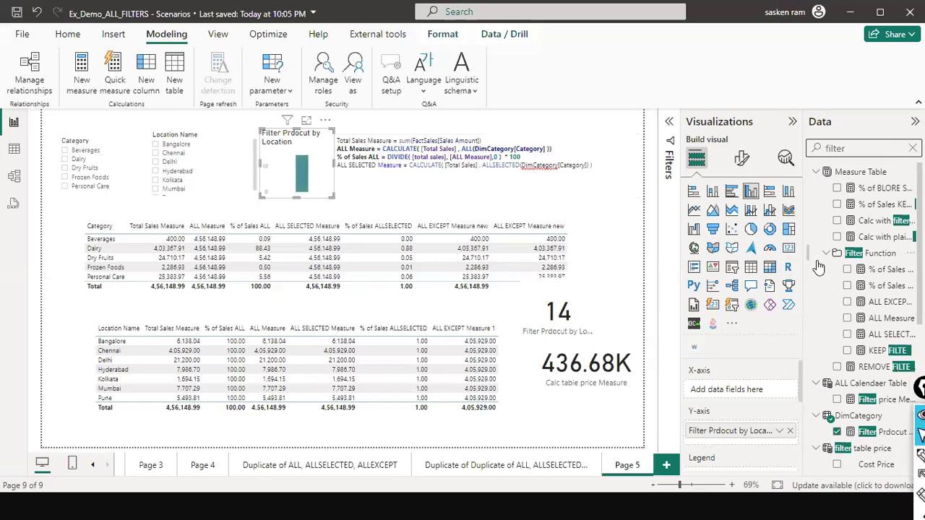
{"action": "scroll", "coordinate": [819, 267], "scroll_direction": "down", "scroll_amount": 5}
{"action": "scroll", "coordinate": [819, 268], "scroll_direction": "up", "scroll_amount": 4}
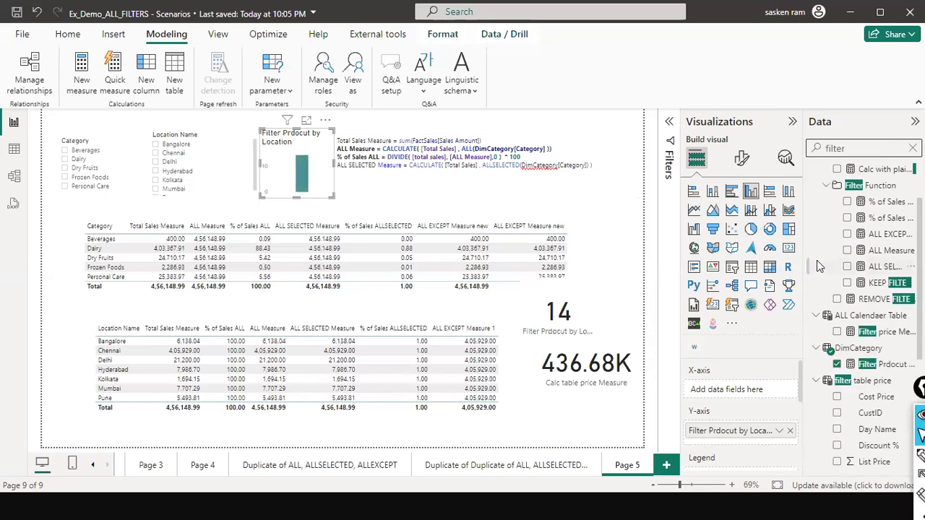
{"action": "left_click", "coordinate": [883, 334]}
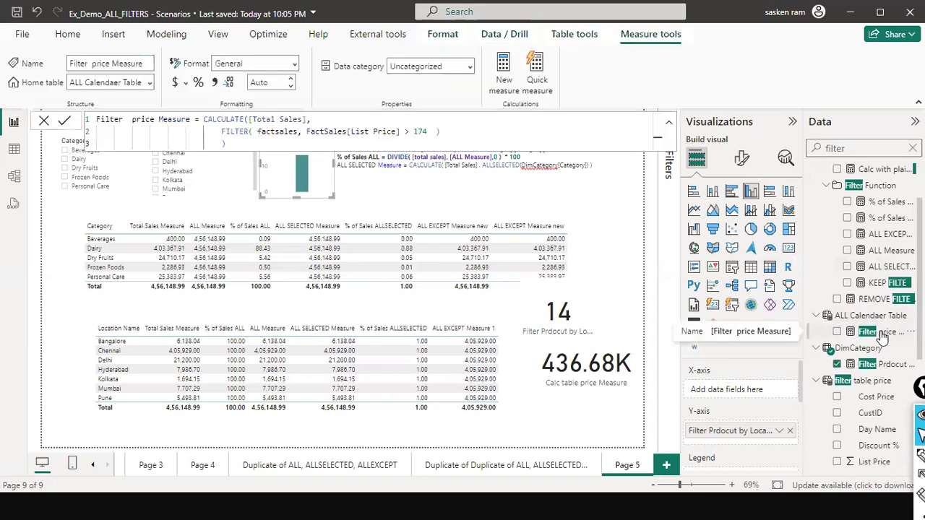
- Replace Filter Prdocut by Location on the upper card with Filter price Measure, and widen the card to the page edge
{"action": "left_click", "coordinate": [598, 339]}
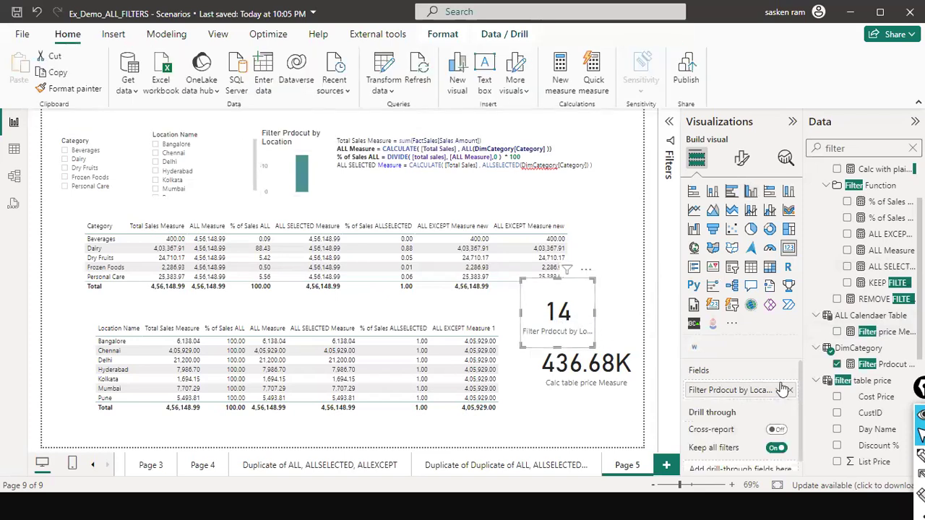
{"action": "left_click", "coordinate": [792, 391]}
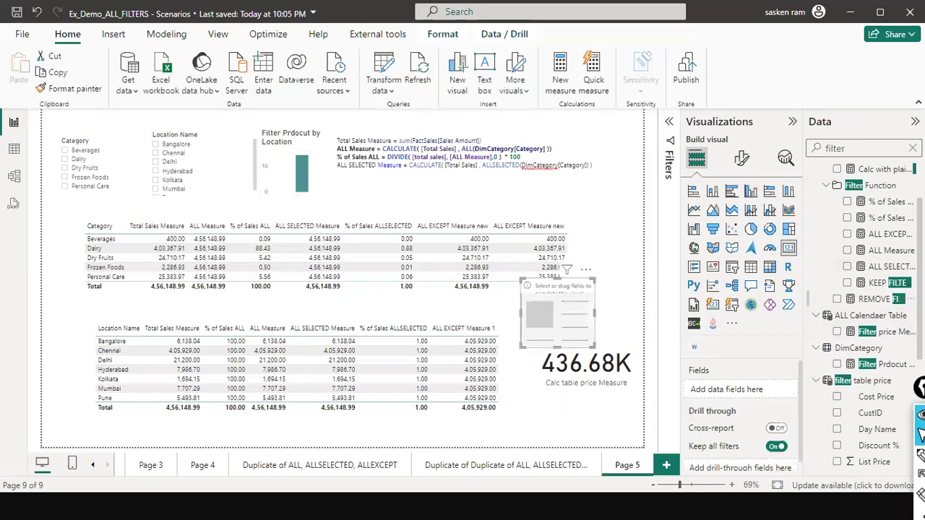
{"action": "left_click_drag", "start_coordinate": [883, 332], "coordinate": [642, 322]}
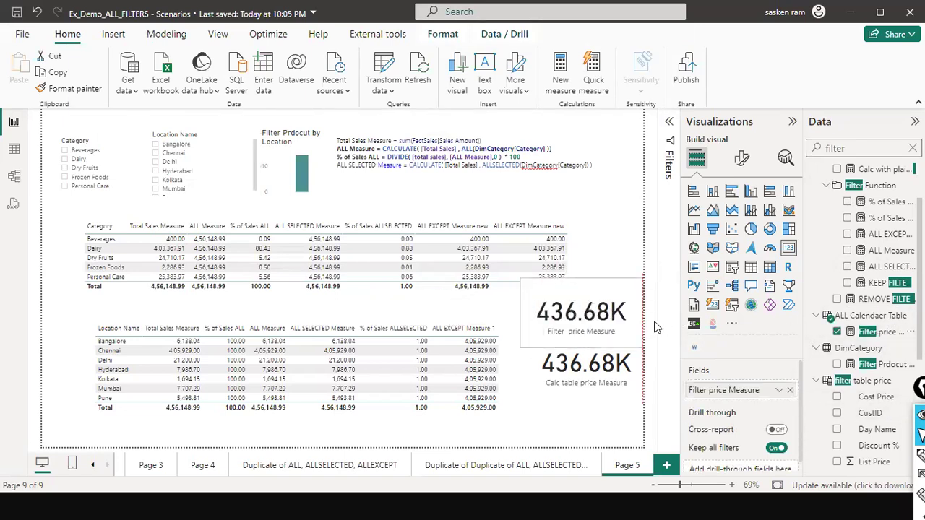
- Move the Calc table price Measure card lower and shift the Filter price Measure card down so the two stack without overlapping
{"action": "left_click_drag", "start_coordinate": [595, 377], "coordinate": [590, 406]}
{"action": "left_click", "coordinate": [591, 352]}
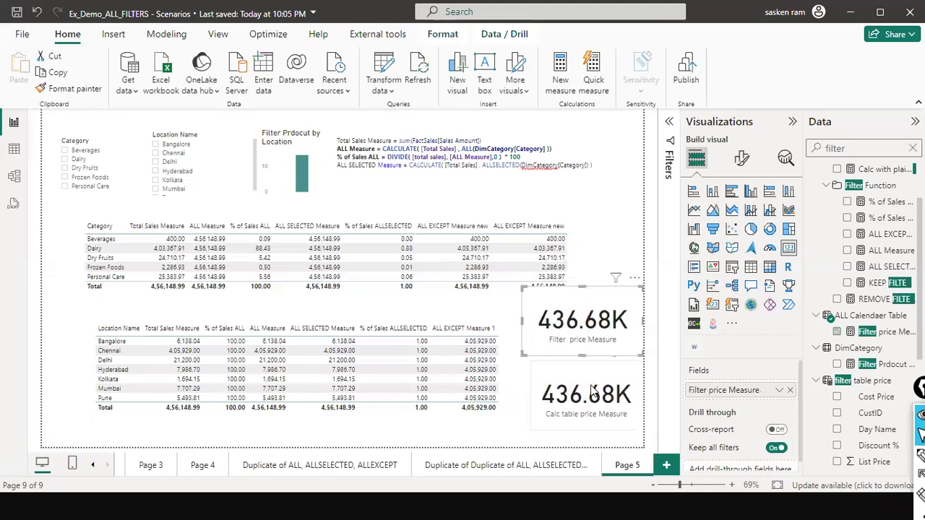
{"action": "left_click", "coordinate": [613, 247]}
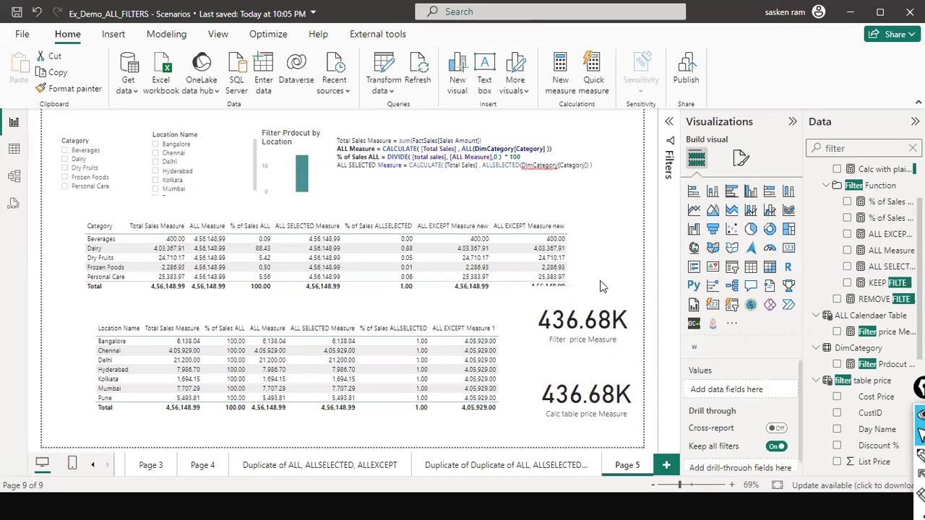
- Shift the Category table toward the page's left edge and widen it rightward to make room for another column
{"action": "left_click", "coordinate": [590, 389]}
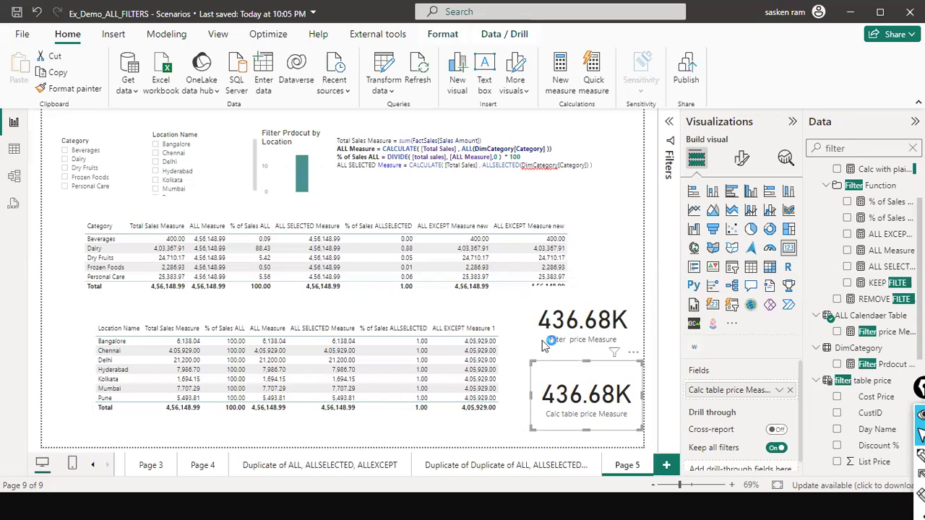
{"action": "left_click", "coordinate": [539, 266]}
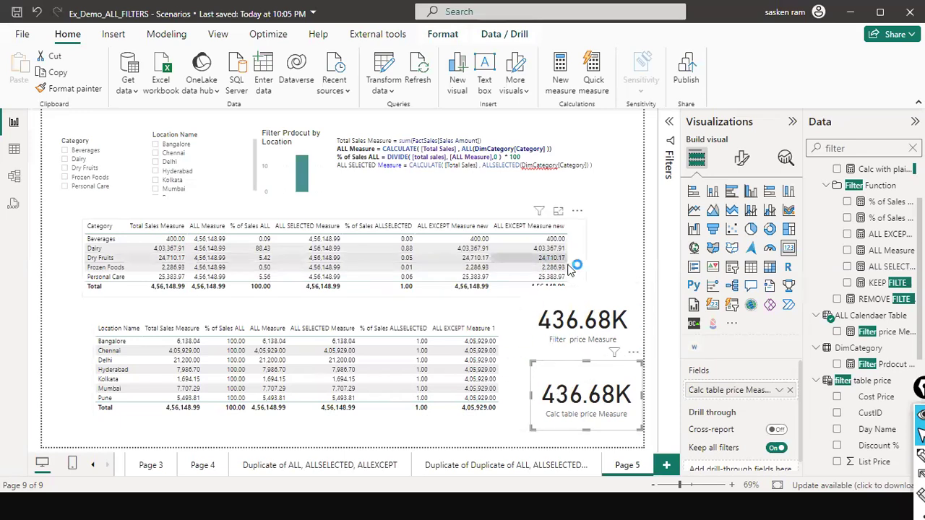
{"action": "left_click_drag", "start_coordinate": [528, 268], "coordinate": [555, 274]}
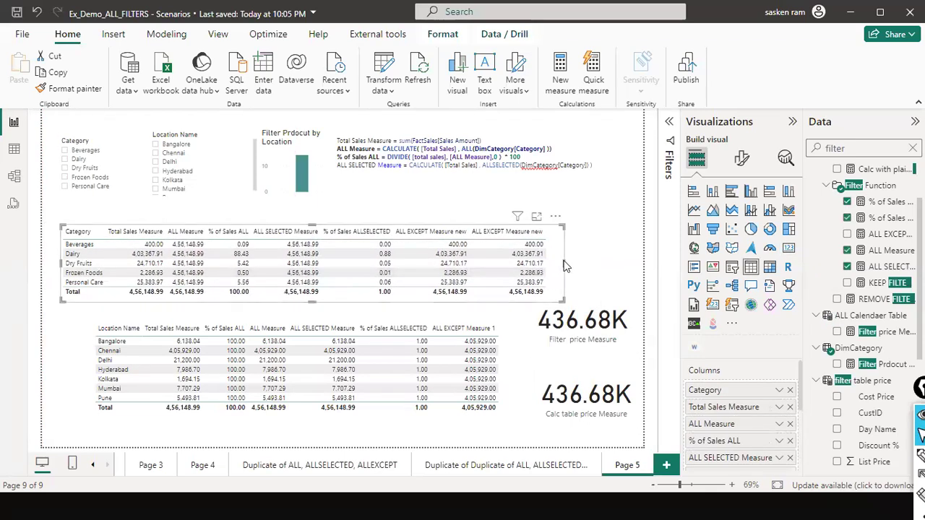
{"action": "left_click", "coordinate": [566, 266]}
{"action": "left_click", "coordinate": [563, 260]}
{"action": "left_click_drag", "start_coordinate": [564, 266], "coordinate": [636, 272]}
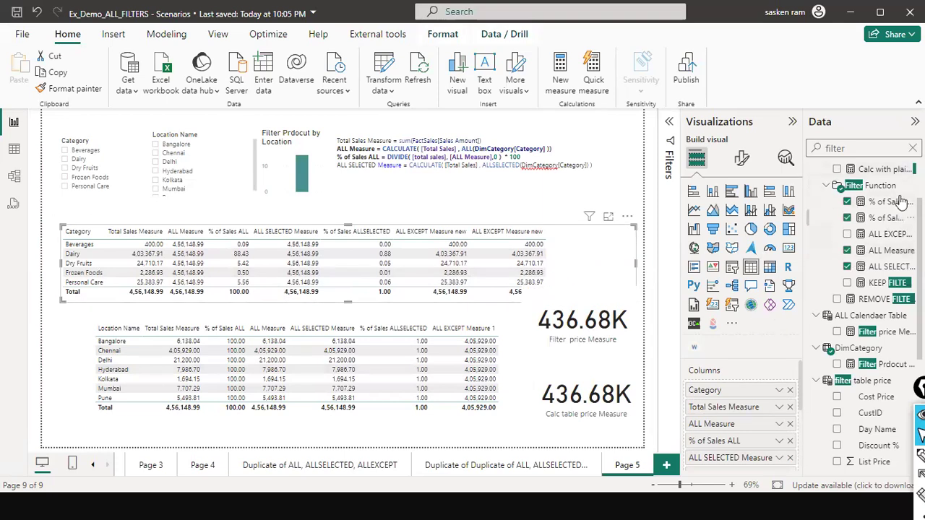
- Search the fields for "calc tab", add Calc table price Measure to the Category table, and move the Filter price Measure card clear of it
{"action": "scroll", "coordinate": [864, 307], "scroll_direction": "down", "scroll_amount": 3}
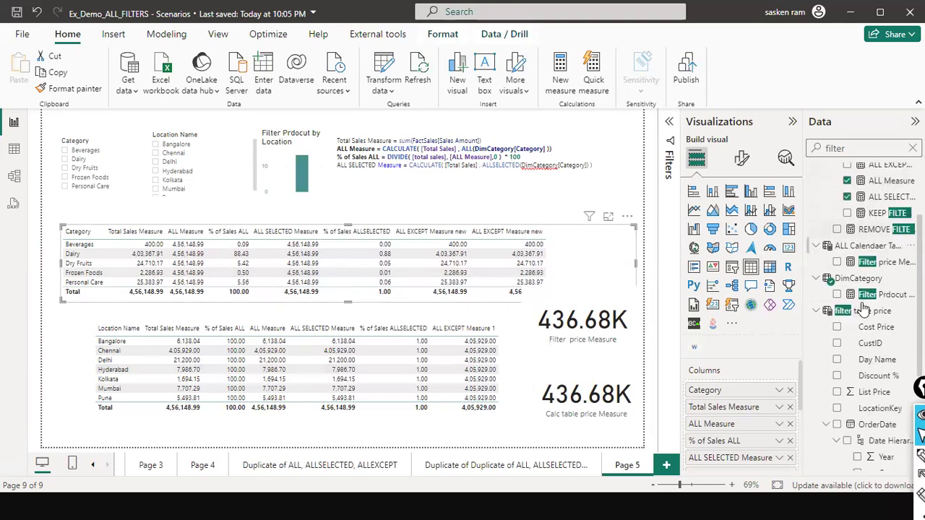
{"action": "scroll", "coordinate": [864, 307], "scroll_direction": "up", "scroll_amount": 3}
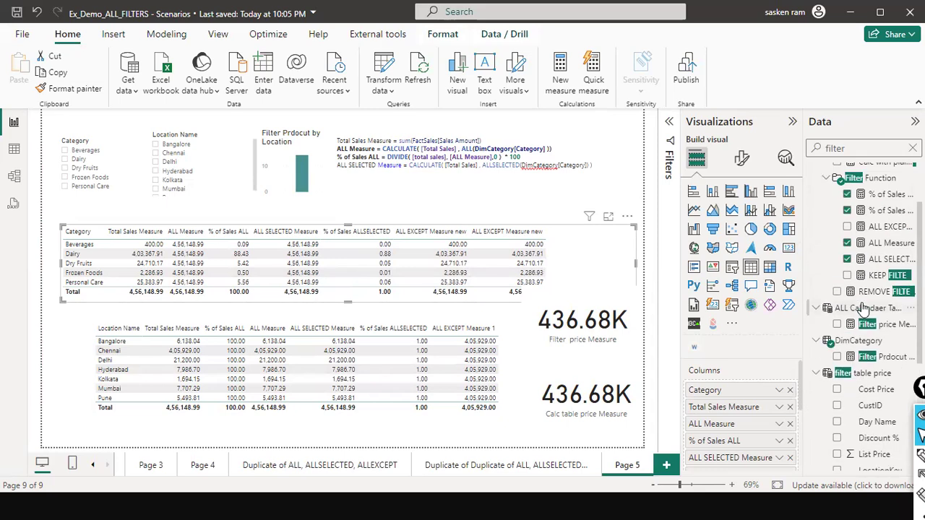
{"action": "double_click", "coordinate": [817, 148]}
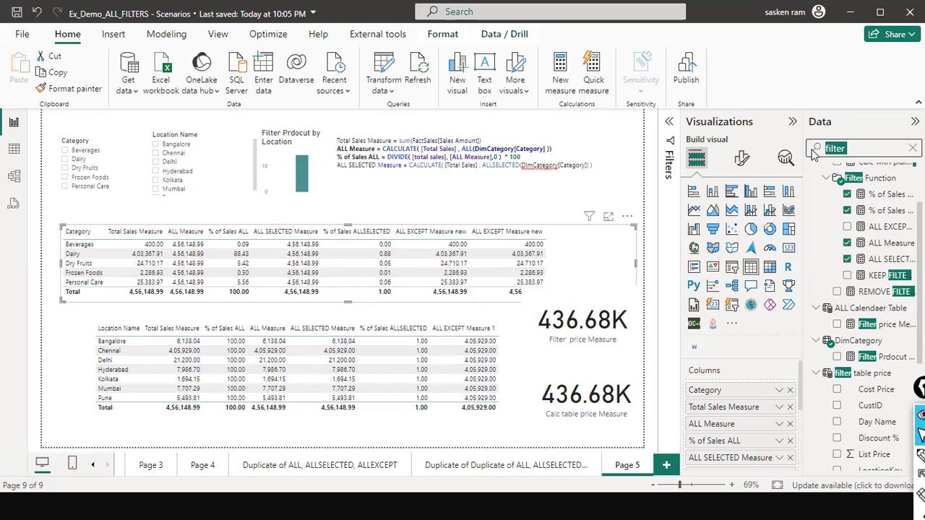
{"action": "type", "text": "calc tab"}
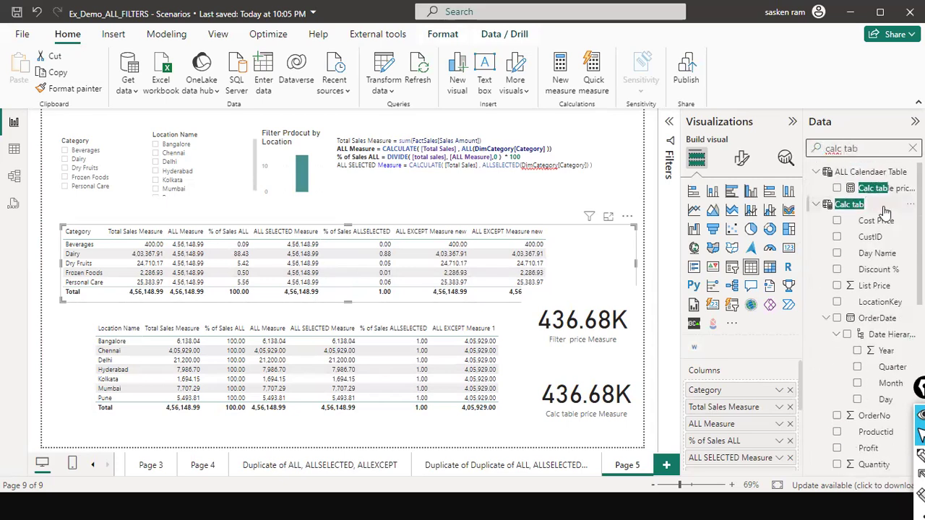
{"action": "left_click_drag", "start_coordinate": [875, 189], "coordinate": [604, 251]}
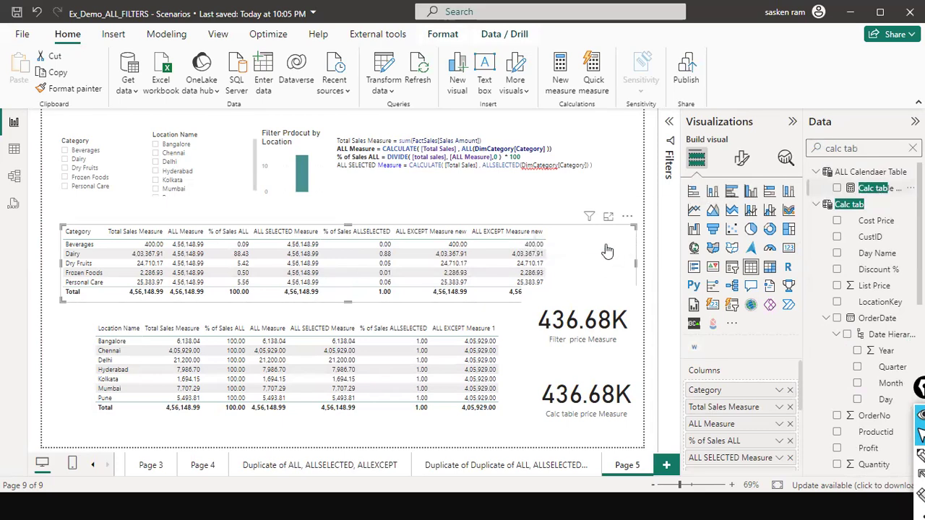
{"action": "left_click", "coordinate": [602, 353]}
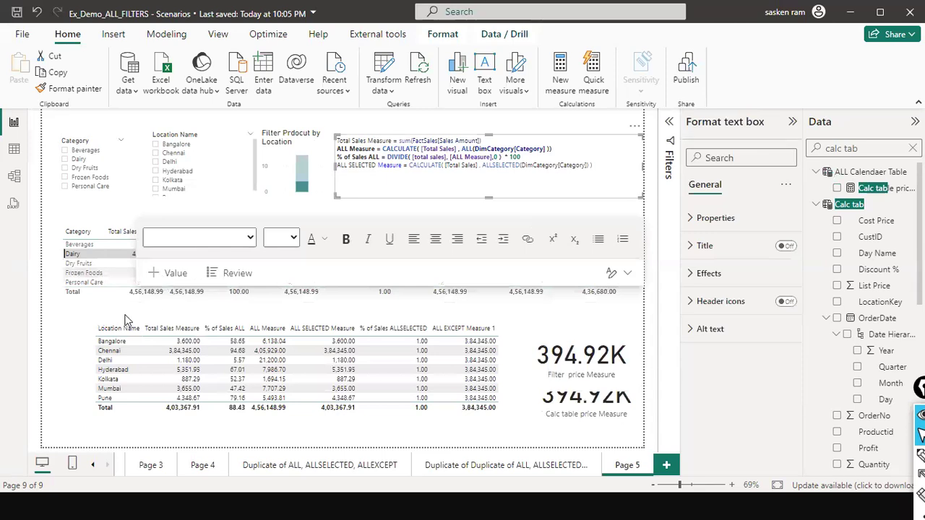
- Compare the two price cards with Location Name filtered to Bangalore, and clear that slicer selection
{"action": "left_click", "coordinate": [101, 231]}
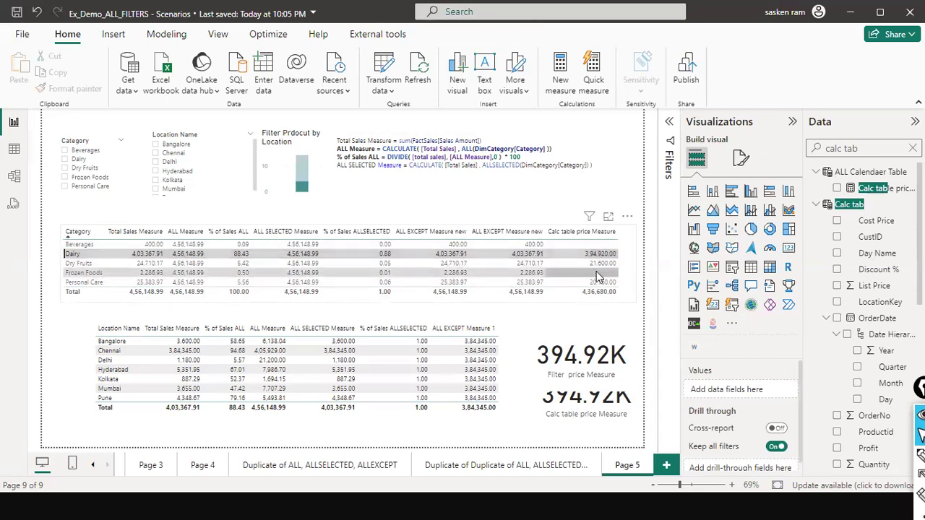
{"action": "left_click", "coordinate": [213, 145]}
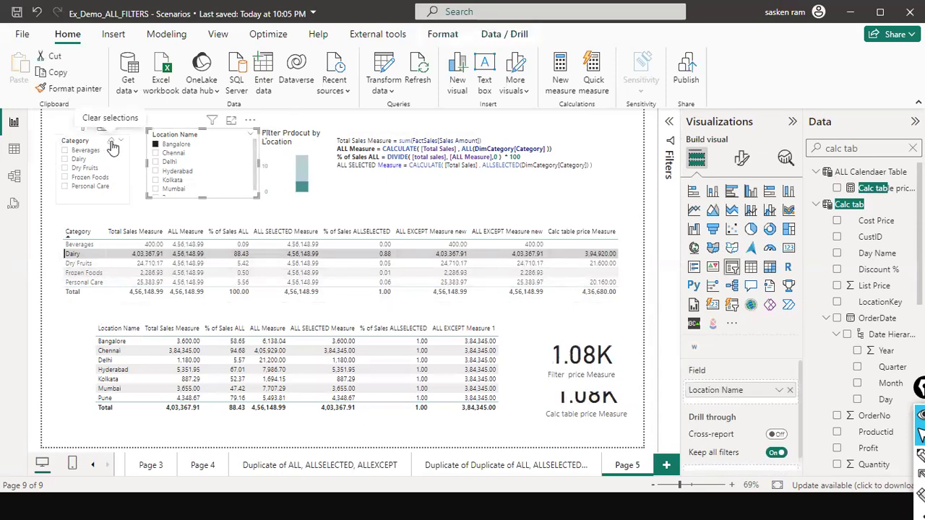
{"action": "left_click", "coordinate": [108, 145]}
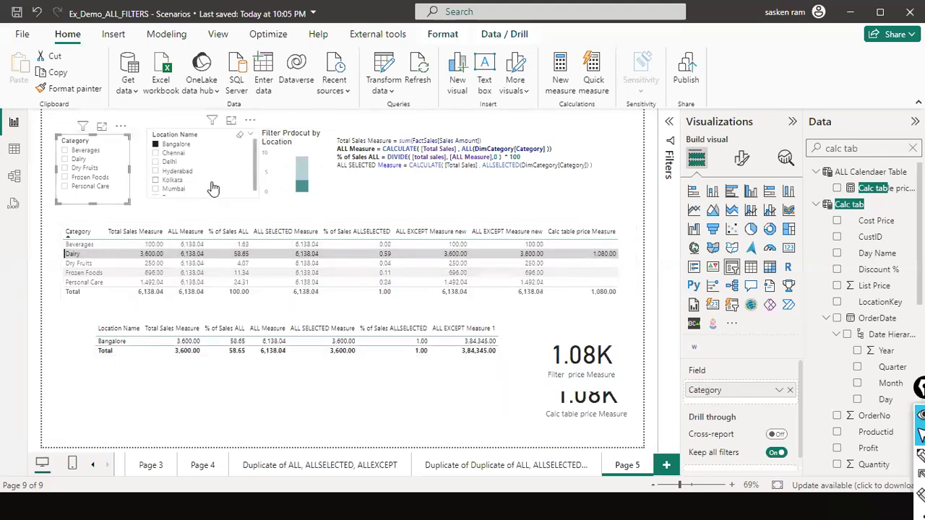
{"action": "left_click", "coordinate": [238, 139]}
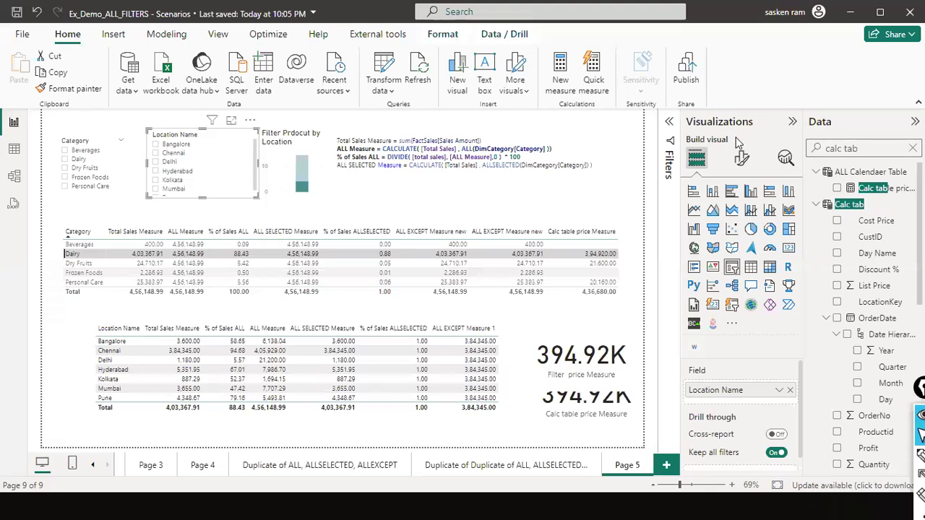
- In the formula of Calc table price Measure, replace factsales with DimCategory as the table argument of CALCULATETABLE
{"action": "left_click", "coordinate": [894, 190]}
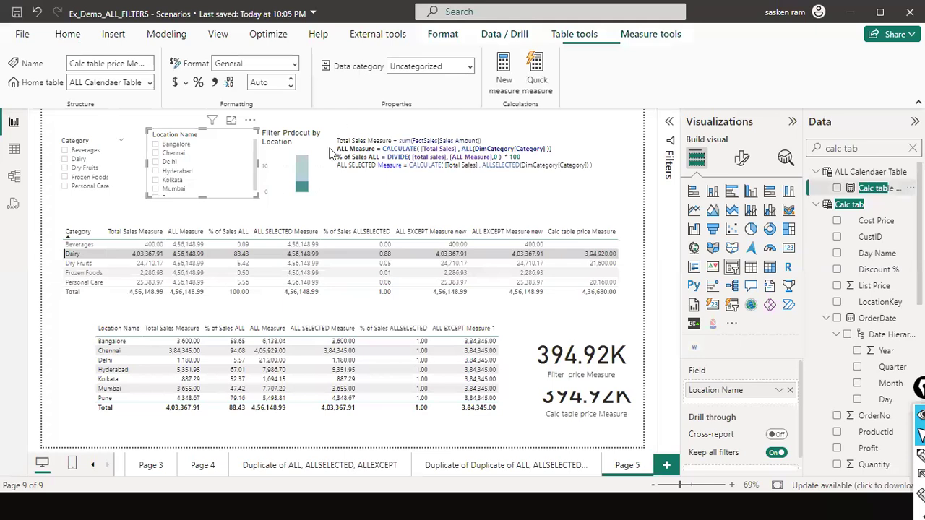
{"action": "double_click", "coordinate": [303, 128]}
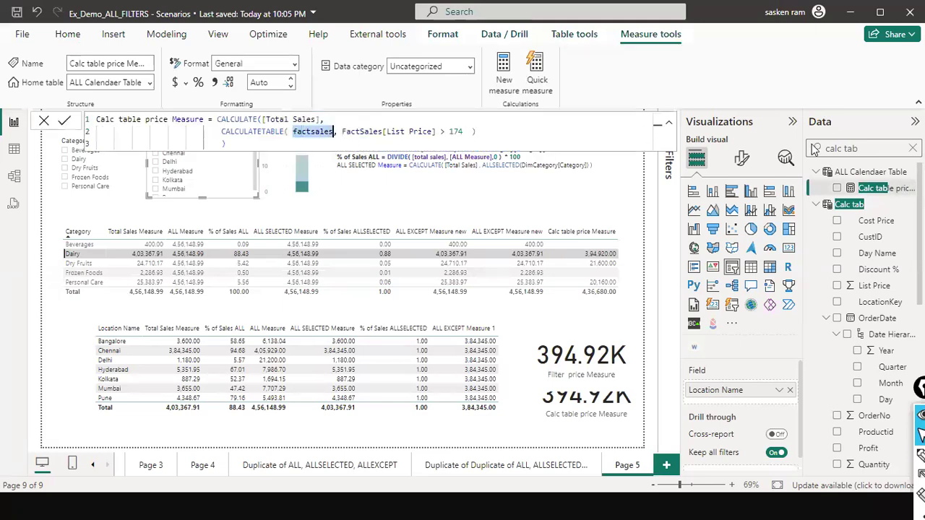
{"action": "type", "text": "dim"}
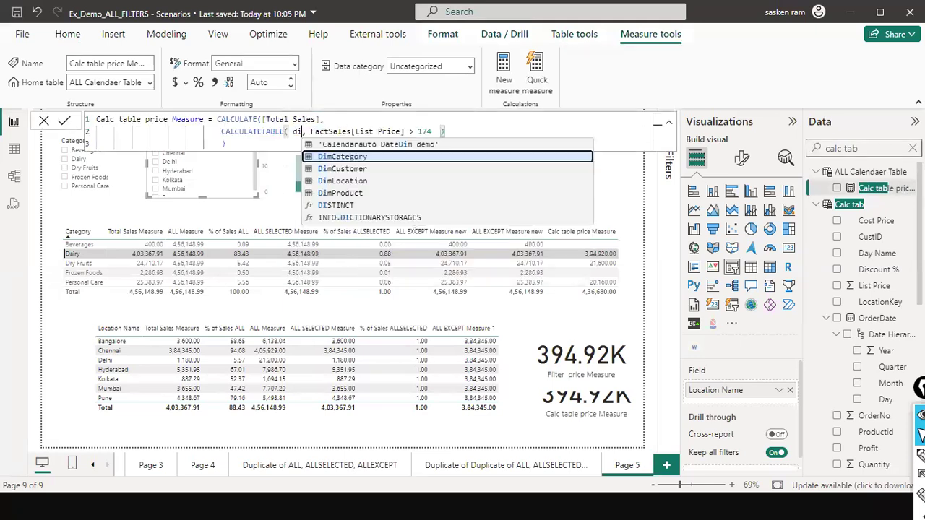
{"action": "key", "text": "Down"}
{"action": "key", "text": "Down"}
{"action": "key", "text": "Tab"}
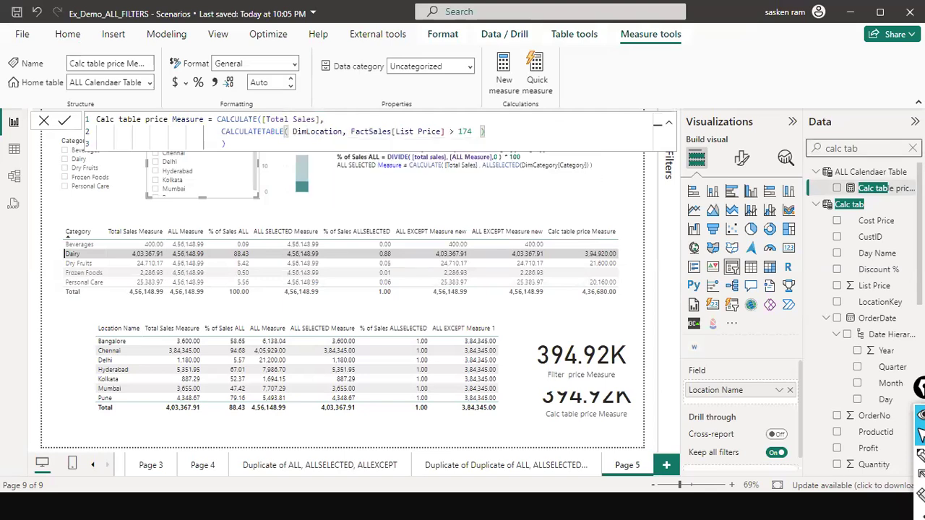
{"action": "double_click", "coordinate": [298, 131]}
{"action": "type", "text": "dim"}
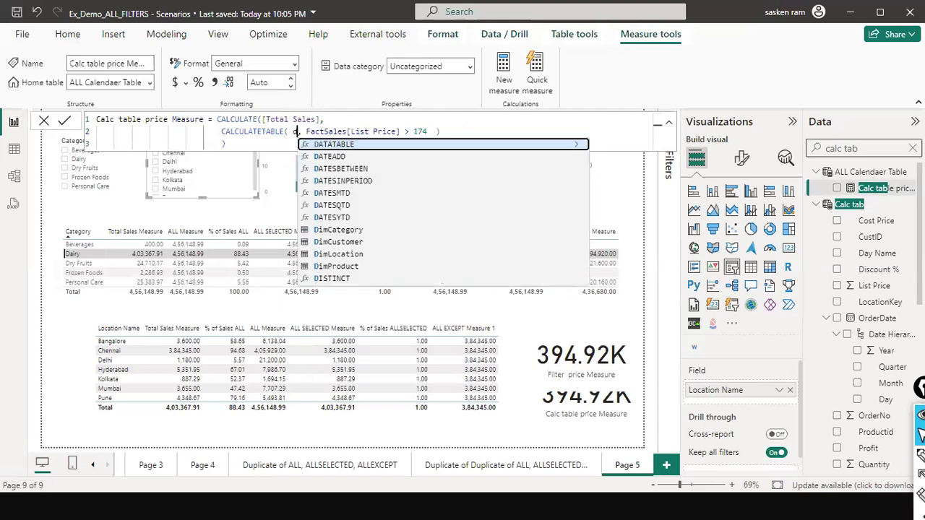
{"action": "key", "text": "Down"}
{"action": "key", "text": "Up"}
{"action": "key", "text": "Tab"}
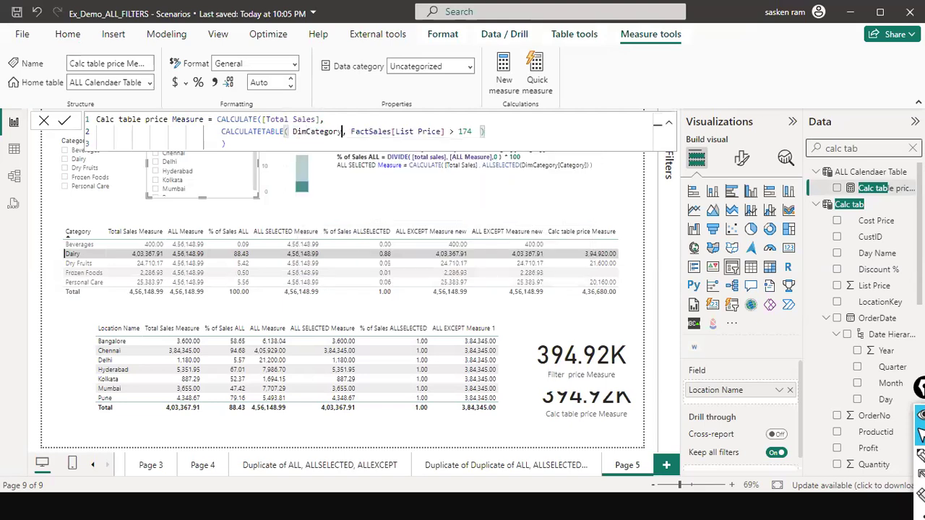
- In the Calc table price Measure formula, replace the List Price condition with DimCategory[Category] = "Dairy" and commit it
{"action": "left_click_drag", "start_coordinate": [350, 132], "coordinate": [472, 132]}
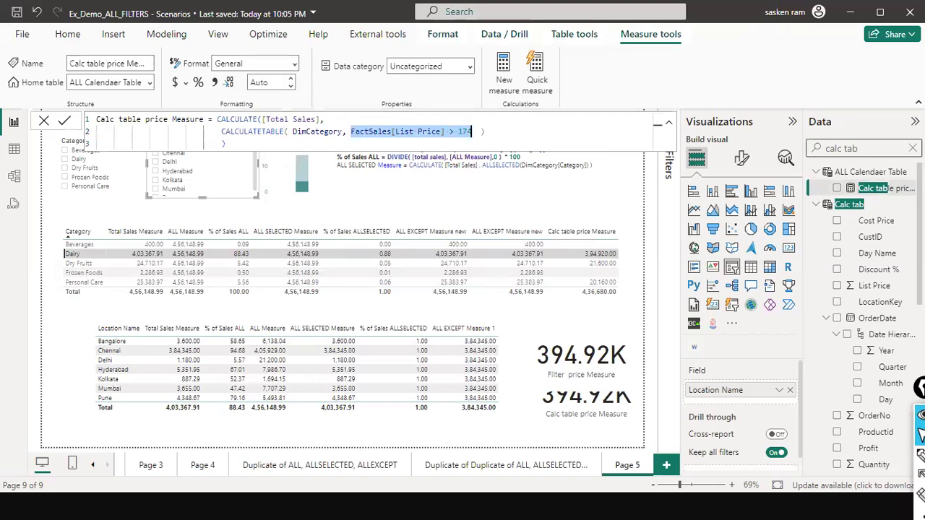
{"action": "type", "text": "d"}
{"action": "key", "text": "BackSpace"}
{"action": "type", "text": "dimcat"}
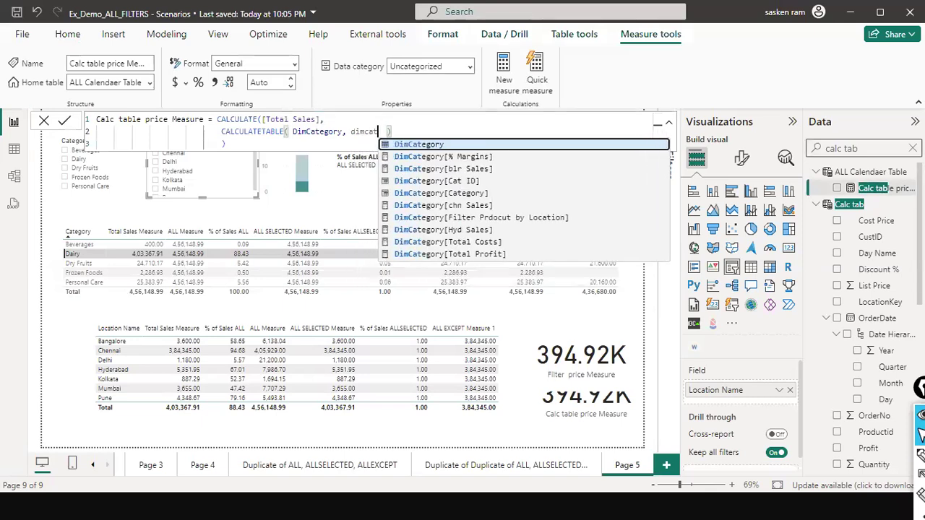
{"action": "key", "text": "Down"}
{"action": "key", "text": "Down"}
{"action": "key", "text": "Down"}
{"action": "key", "text": "Down"}
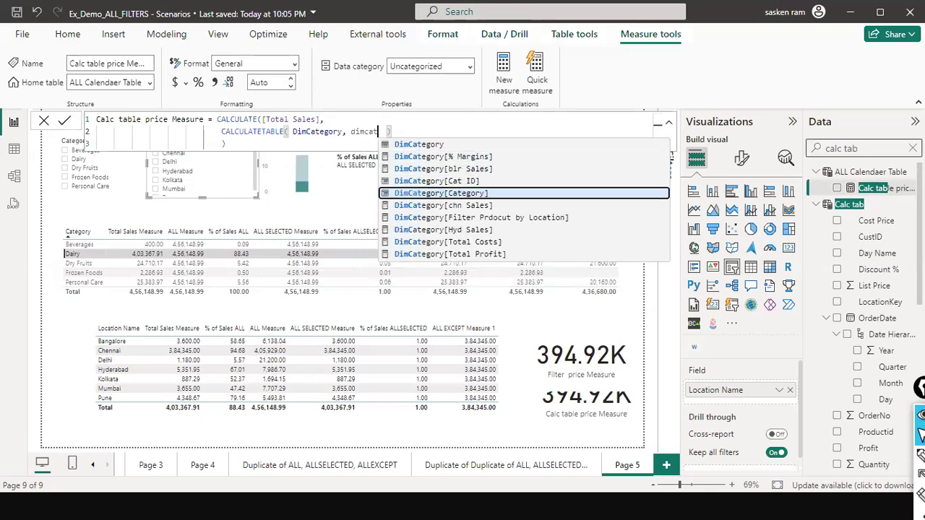
{"action": "key", "text": "Tab"}
{"action": "type", "text": "= '"}
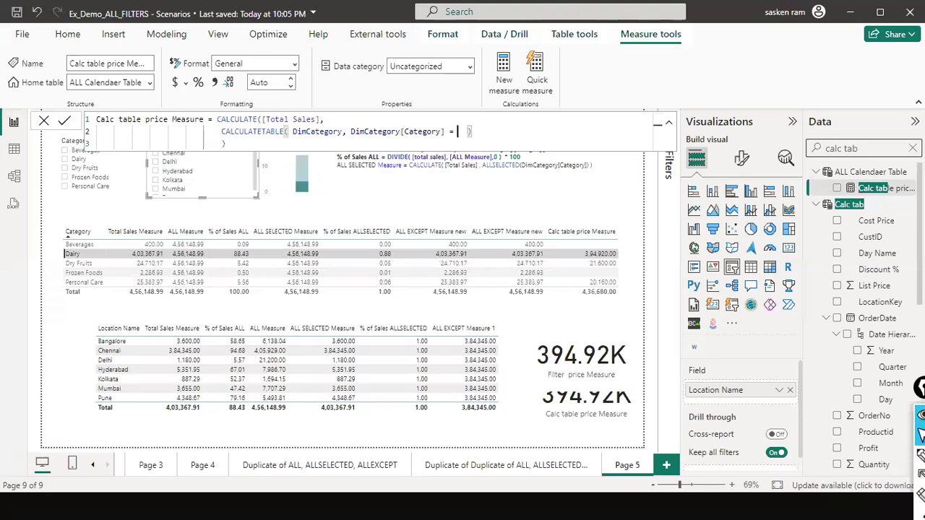
{"action": "key", "text": "BackSpace"}
{"action": "type", "text": "\"Dairy\""}
{"action": "left_click", "coordinate": [225, 144]}
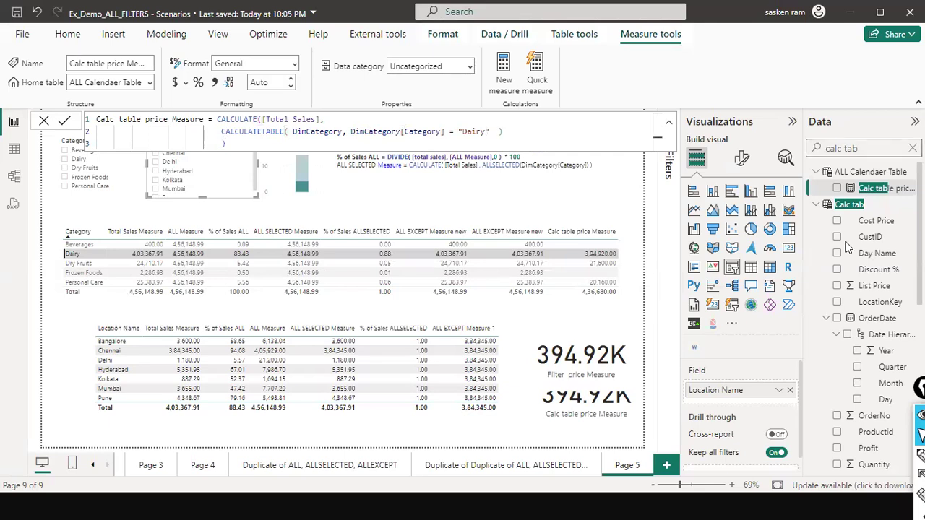
{"action": "key", "text": "Return"}
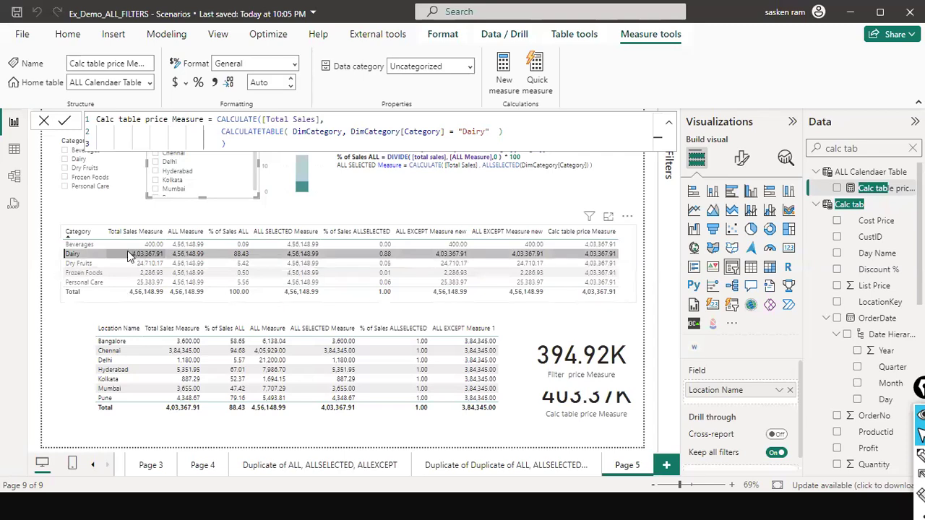
- Compare Dairy's Total Sales with the Calc table price Measure column using temporary arrows, clear the arrows, and close the formula editor
{"action": "left_click_drag", "start_coordinate": [72, 239], "coordinate": [137, 254]}
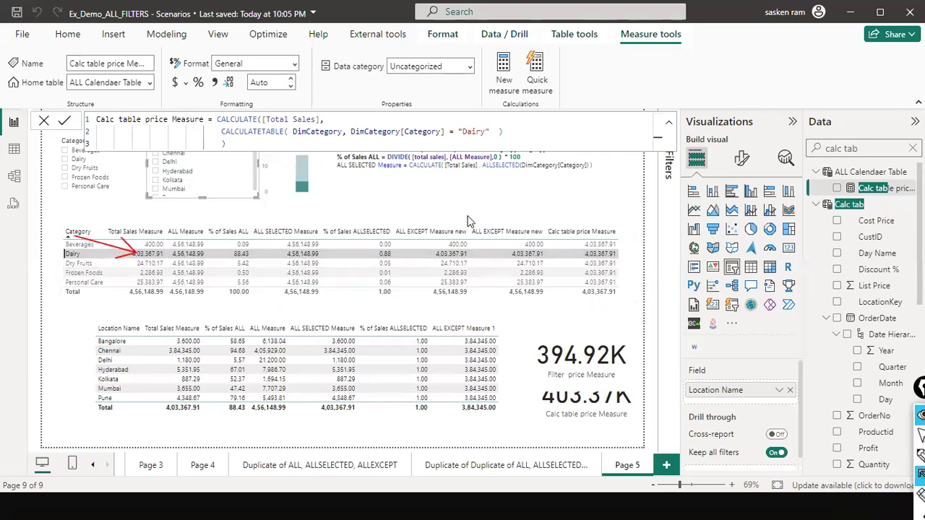
{"action": "mouse_move", "coordinate": [660, 233]}
{"action": "left_mouse_down"}
{"action": "mouse_move", "coordinate": [628, 245]}
{"action": "mouse_move", "coordinate": [612, 294]}
{"action": "left_mouse_up"}
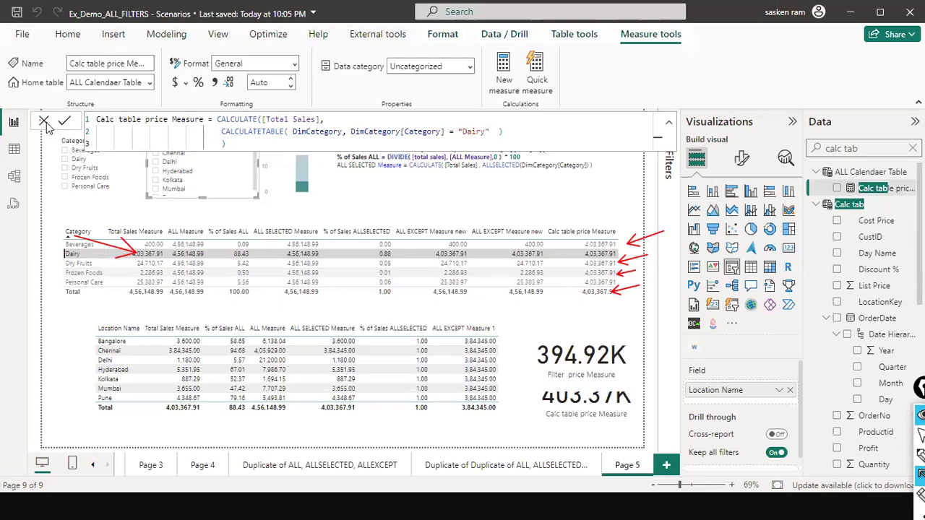
{"action": "key", "text": "ctrl+shift+7"}
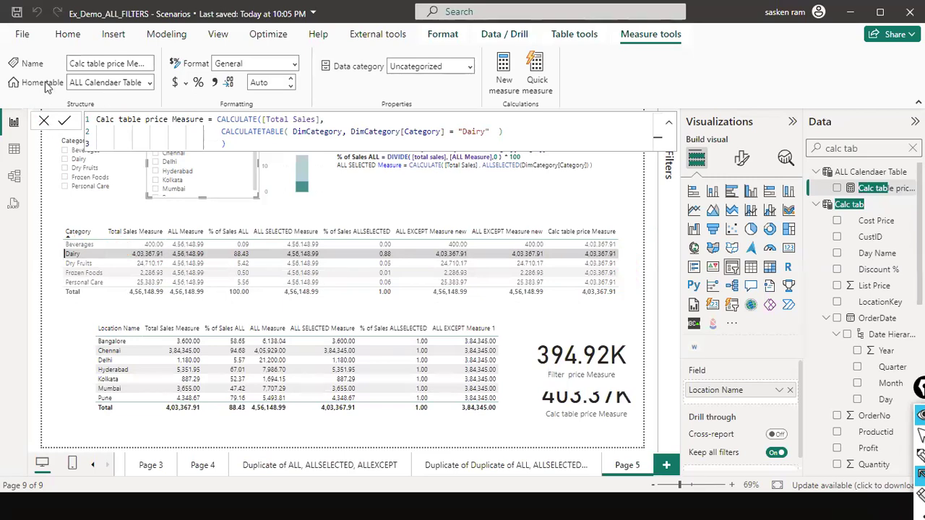
{"action": "key", "text": "ctrl+shift+2"}
{"action": "left_click", "coordinate": [43, 121]}
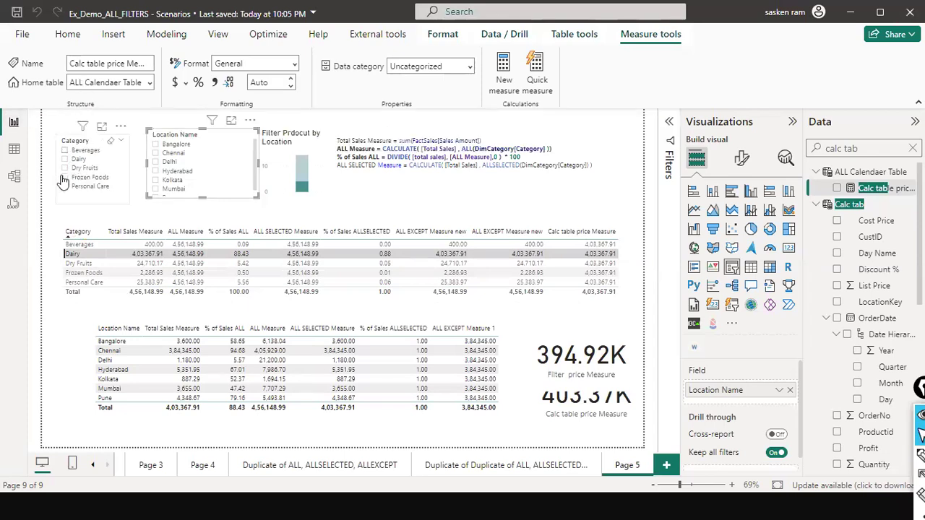
- Filter the Category slicer to Beverages, Frozen Foods and Personal Care, leaving Dairy out
{"action": "left_click", "coordinate": [63, 181]}
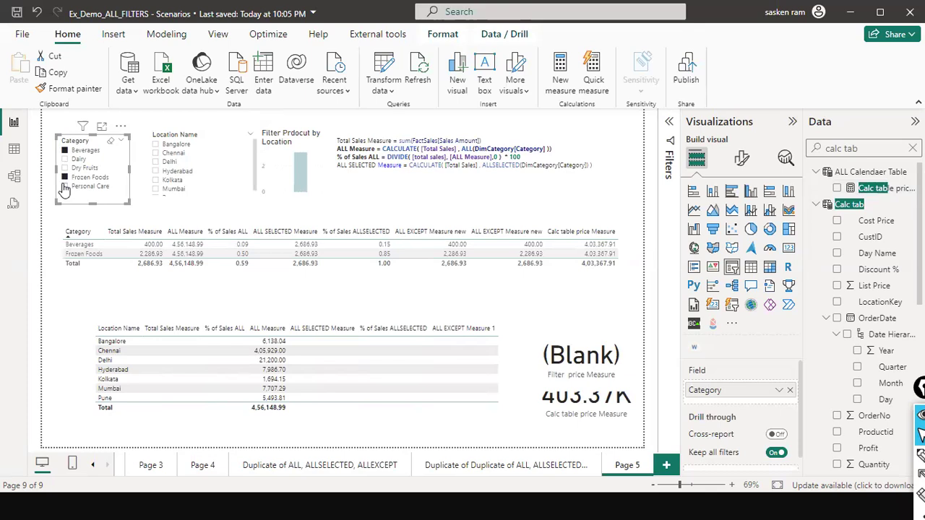
{"action": "left_click", "coordinate": [65, 186]}
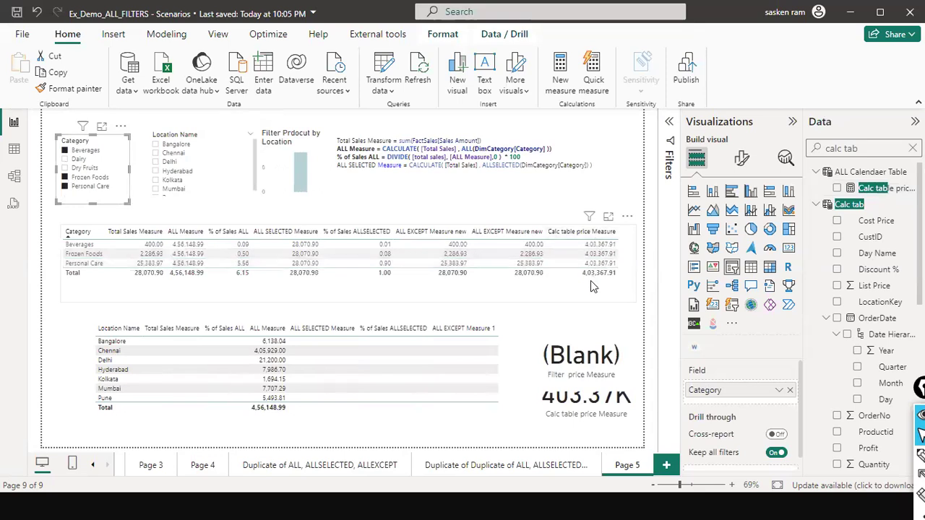
- Select the Category table and shift it slightly lower on the page
{"action": "left_click", "coordinate": [597, 246]}
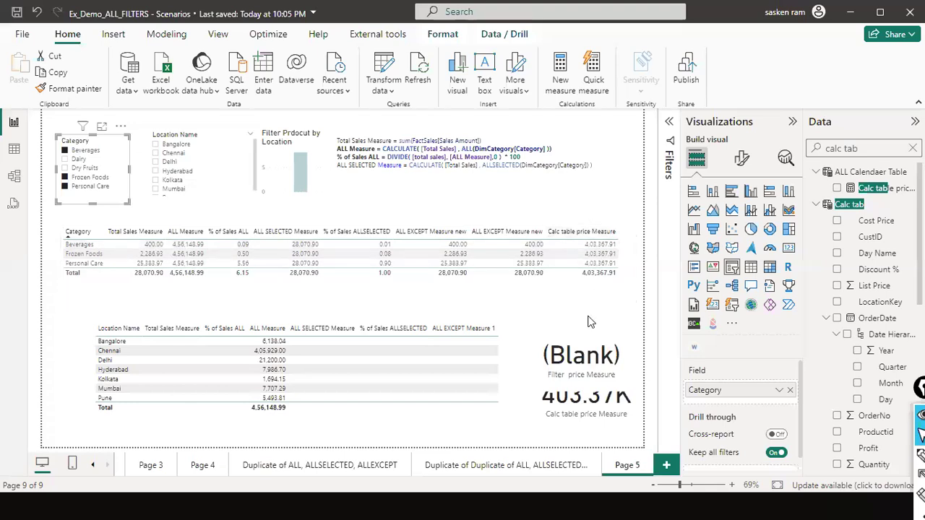
{"action": "left_click_drag", "start_coordinate": [564, 294], "coordinate": [587, 303]}
{"action": "mouse_move", "coordinate": [631, 270]}
{"action": "left_mouse_down"}
{"action": "mouse_move", "coordinate": [654, 272]}
{"action": "mouse_move", "coordinate": [642, 271]}
{"action": "left_mouse_up"}
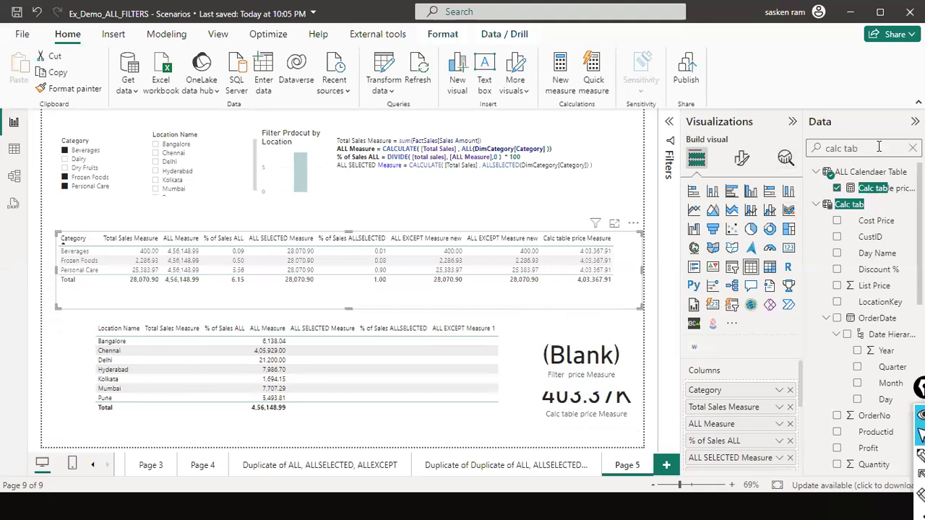
- Try to find the Filter price Measure by searching the fields for "FILTER PR", and clear the search
{"action": "left_click_drag", "start_coordinate": [864, 149], "coordinate": [804, 151]}
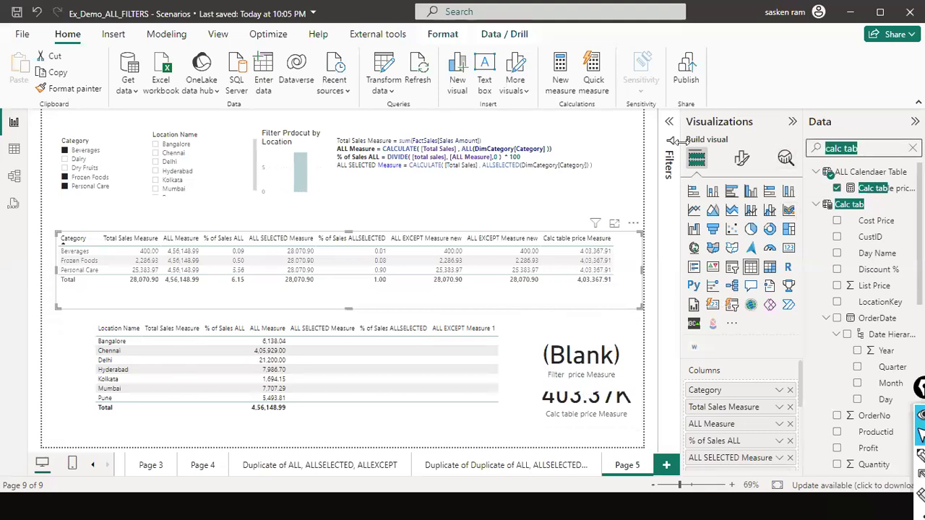
{"action": "type", "text": "FILTE"}
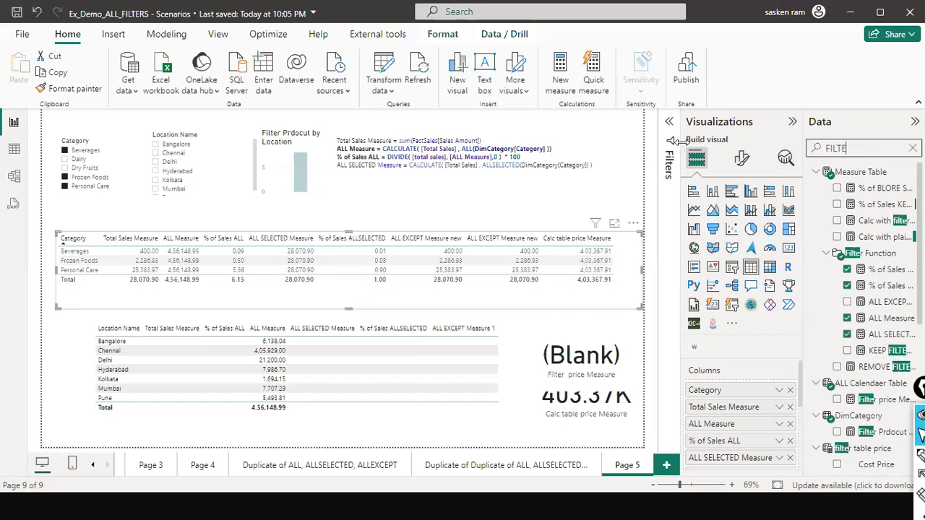
{"action": "type", "text": "R PR"}
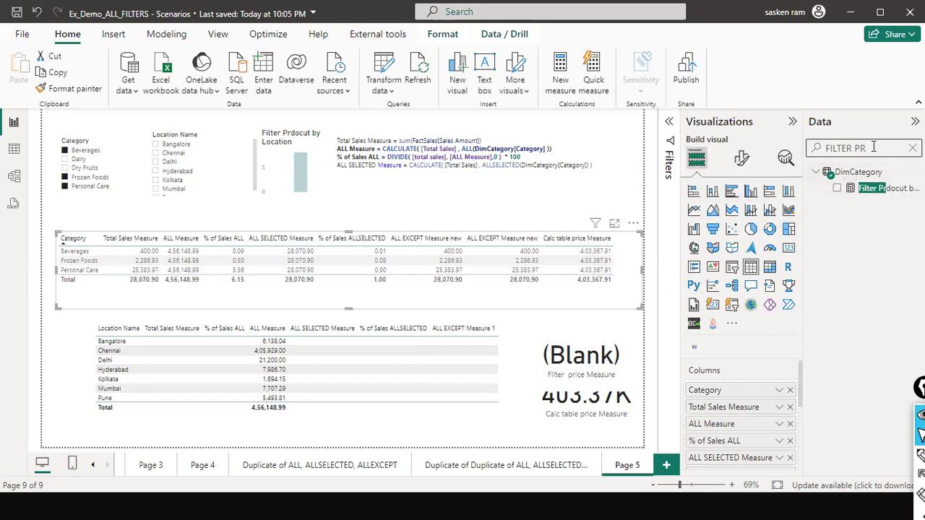
{"action": "type", "text": "IC"}
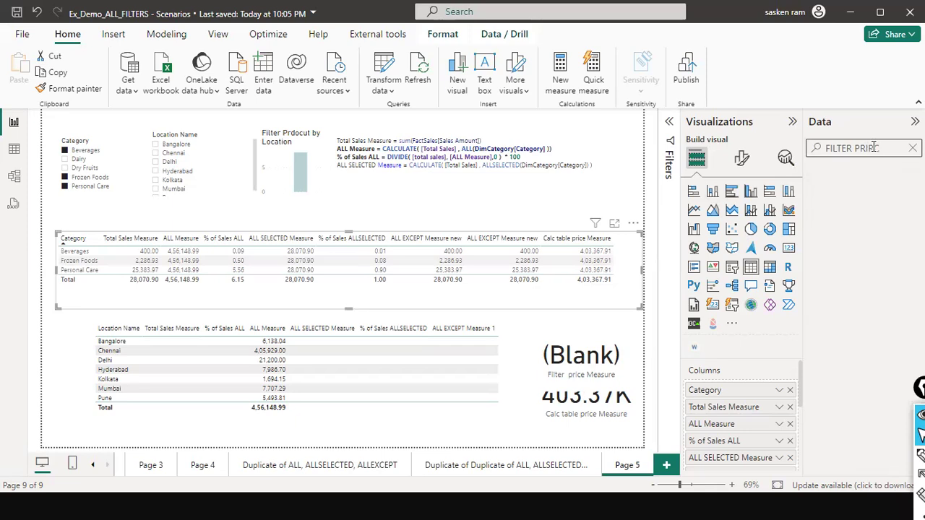
{"action": "key", "text": "ctrl+a"}
{"action": "key", "text": "BackSpace"}
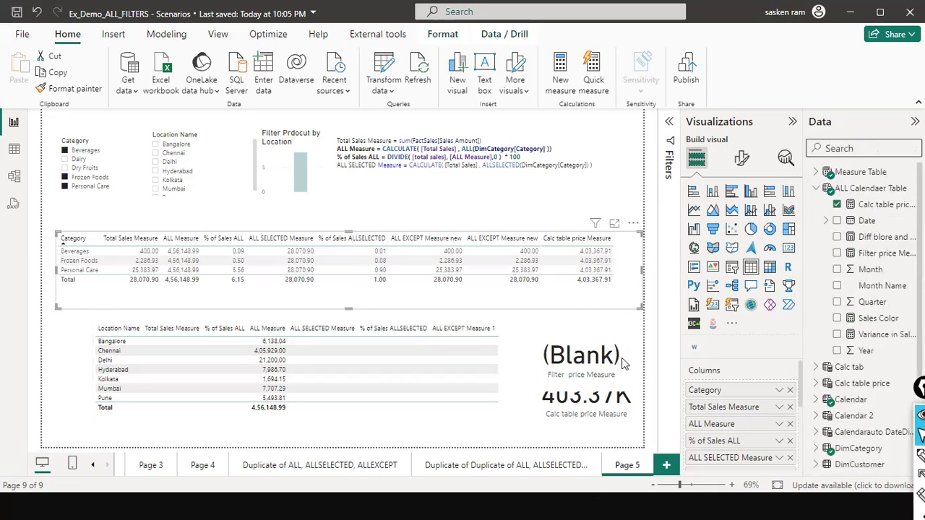
- Move the Filter price Measure card up, clear of the Calc table price Measure card
{"action": "left_click", "coordinate": [612, 377]}
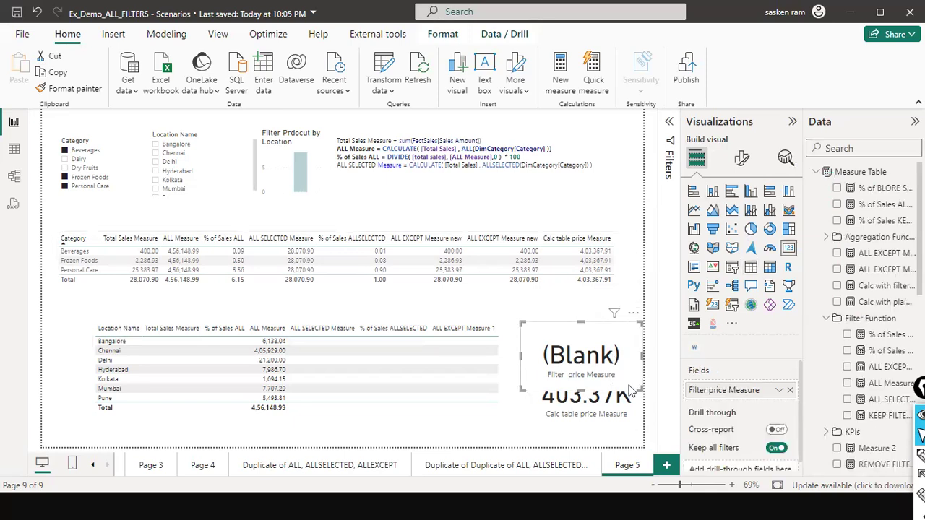
{"action": "left_click_drag", "start_coordinate": [628, 376], "coordinate": [628, 362]}
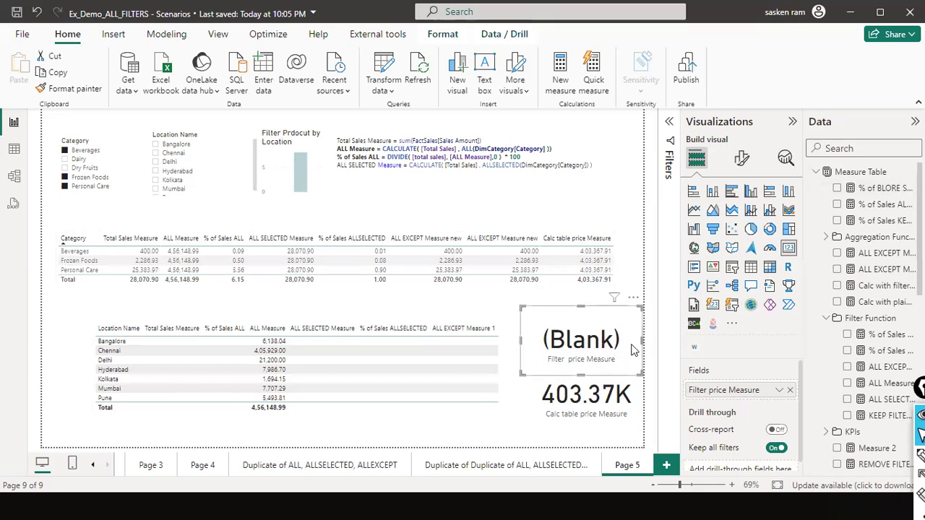
- Try to locate the card's measure by searching the fields for "FILTER PRICE" and shorter variants
{"action": "left_click", "coordinate": [857, 148]}
{"action": "type", "text": "FILTER PRICE"}
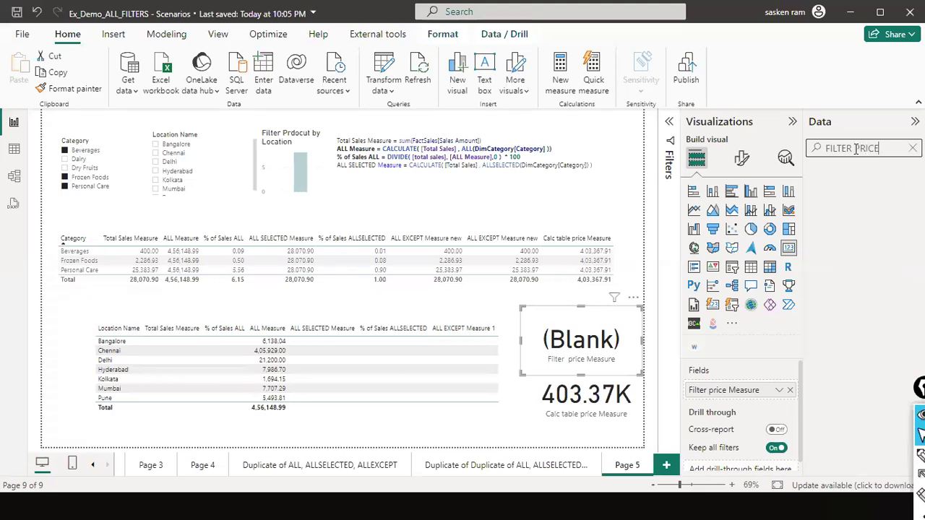
{"action": "key", "text": "BackSpace"}
{"action": "key", "text": "BackSpace"}
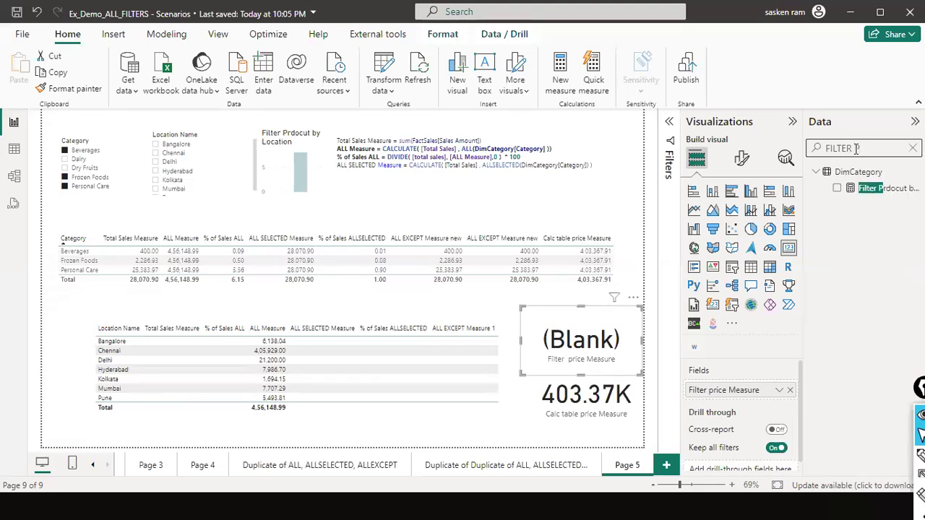
{"action": "key", "text": "BackSpace"}
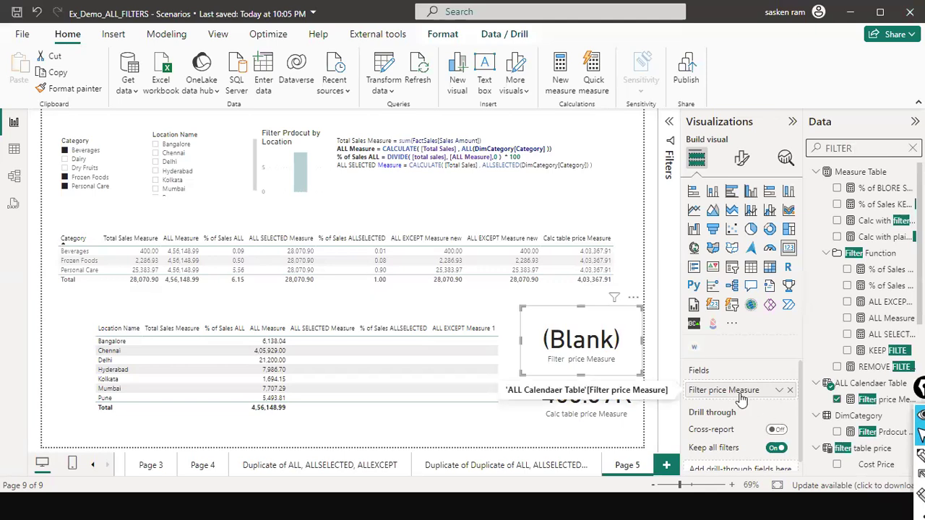
{"action": "left_click", "coordinate": [913, 148]}
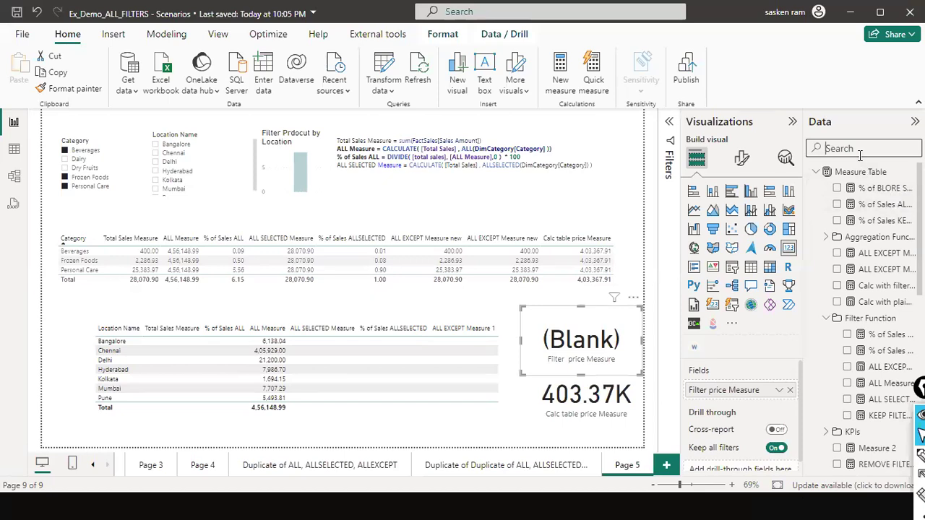
{"action": "type", "text": "FILTER PRI"}
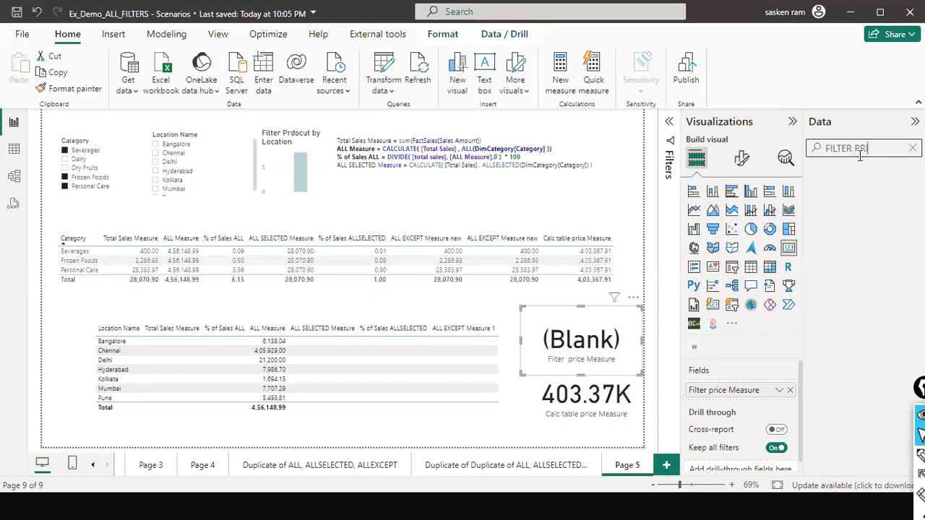
{"action": "key", "text": "BackSpace"}
{"action": "key", "text": "BackSpace"}
{"action": "key", "text": "BackSpace"}
{"action": "type", "text": "p"}
{"action": "key", "text": "BackSpace"}
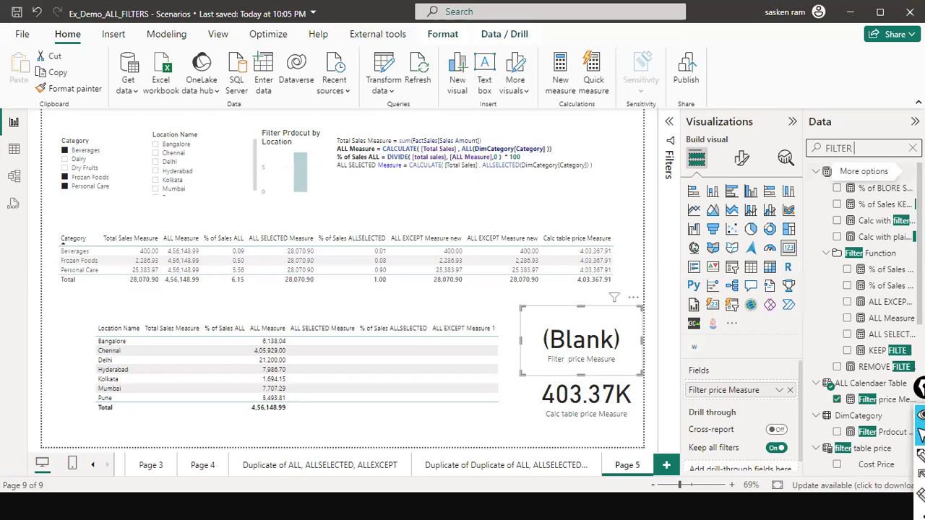
- Open Filter price Measure from the ALL Calendaer Table and replace its FILTER arguments with the DimCategory table
{"action": "left_click", "coordinate": [913, 149]}
{"action": "scroll", "coordinate": [910, 239], "scroll_direction": "down", "scroll_amount": 6}
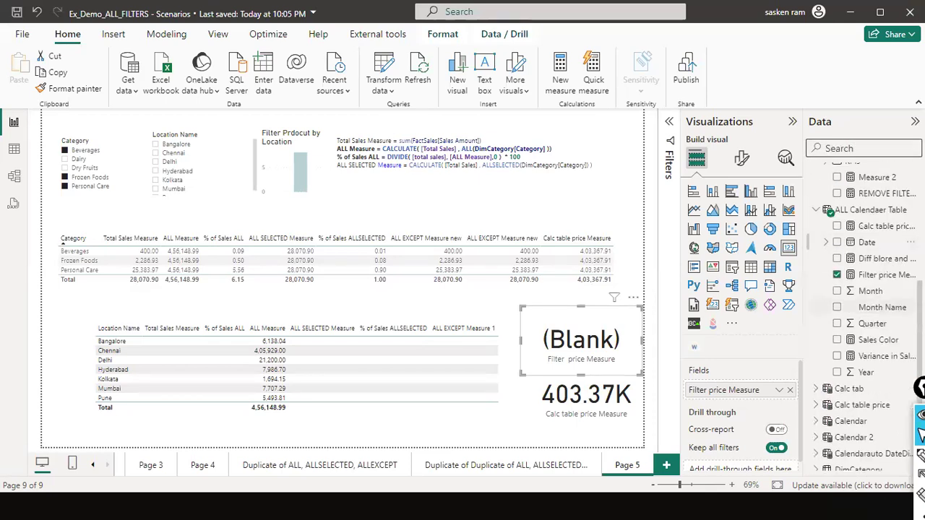
{"action": "left_click", "coordinate": [869, 277]}
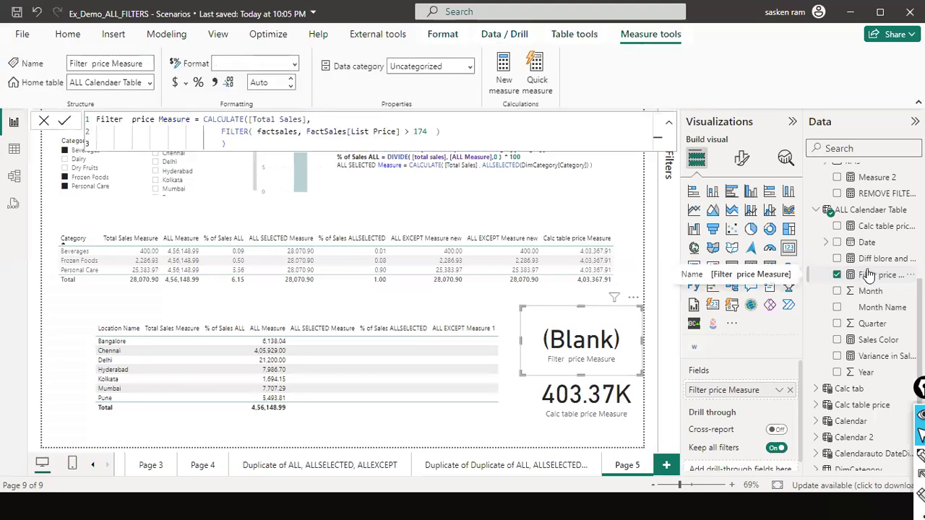
{"action": "left_click_drag", "start_coordinate": [253, 132], "coordinate": [429, 136]}
{"action": "left_click", "coordinate": [272, 149]}
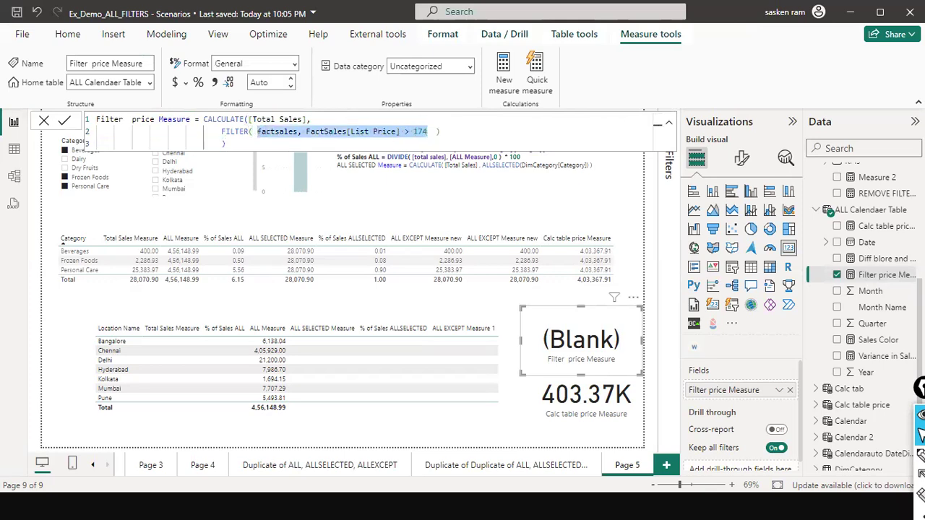
{"action": "type", "text": "Dim"}
{"action": "key", "text": "Down"}
{"action": "key", "text": "Up"}
{"action": "key", "text": "Tab"}
- Add the condition DimCategory[Category] = "Dairy" to the FILTER function in Filter price Measure and commit it
{"action": "type", "text": ", "}
{"action": "type", "text": "DimCategory"}
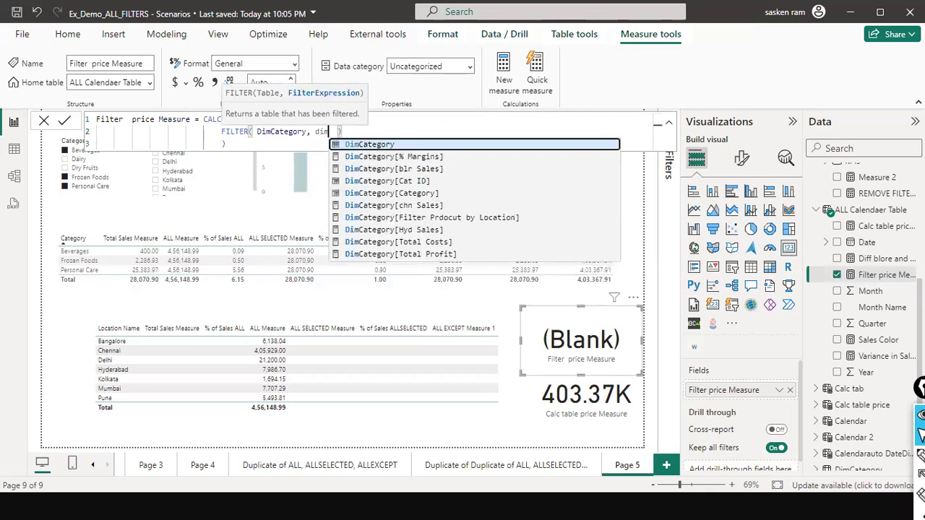
{"action": "type", "text": "[c"}
{"action": "key", "text": "Down"}
{"action": "key", "text": "Tab"}
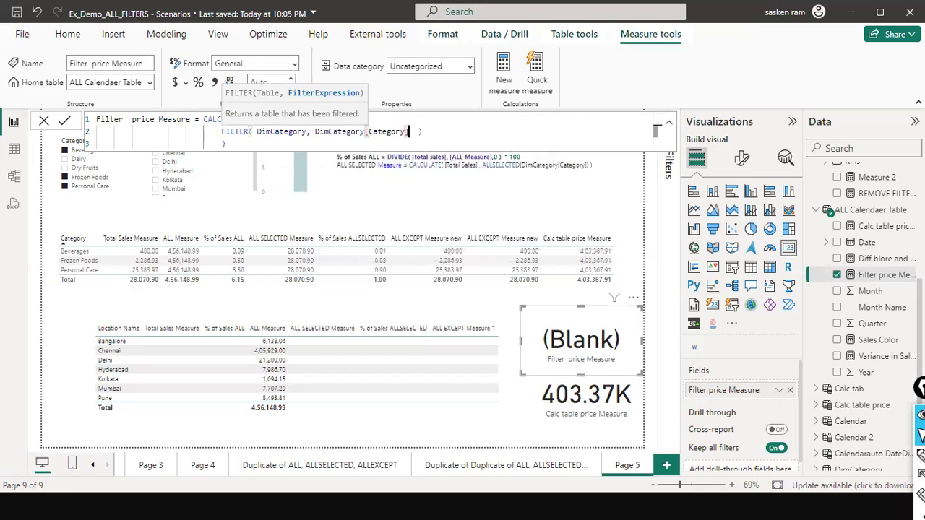
{"action": "type", "text": "= \"Dairy\""}
{"action": "left_click", "coordinate": [226, 144]}
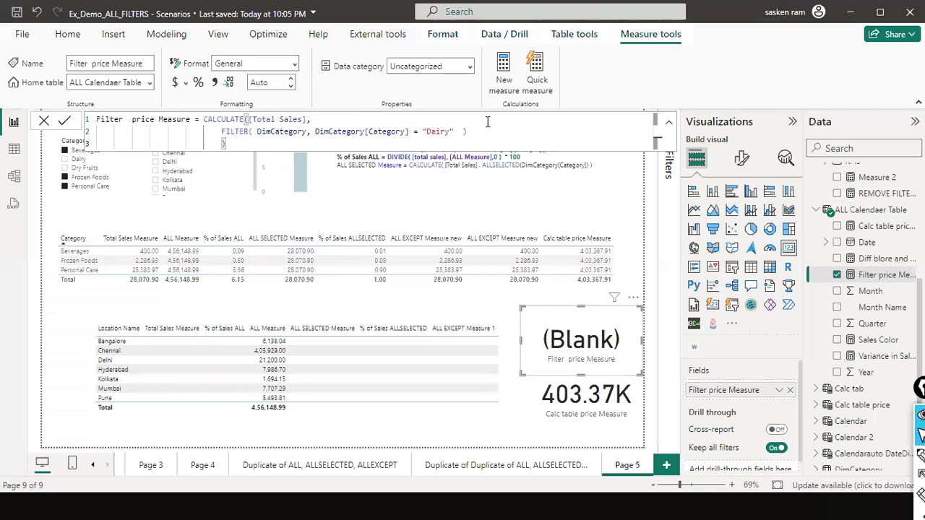
- Select the Category table and shift it closer to the page's left edge
{"action": "left_click", "coordinate": [351, 292]}
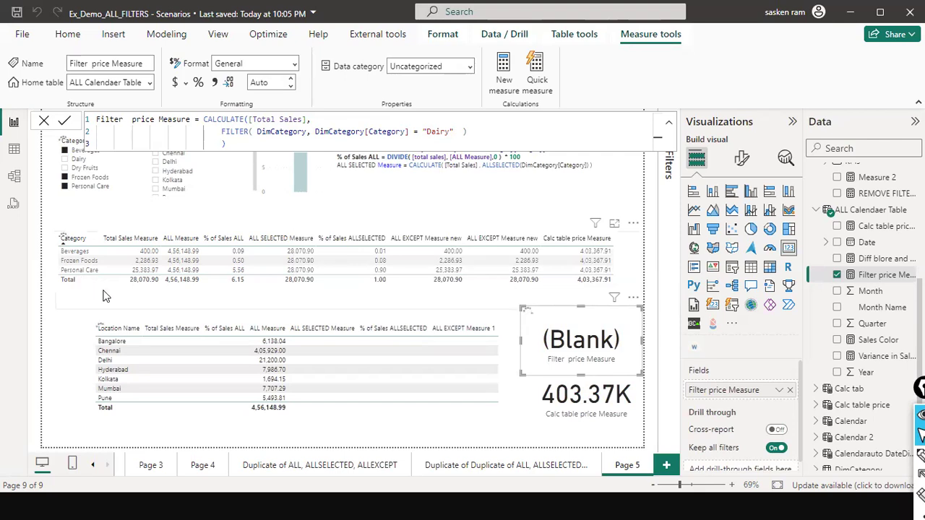
{"action": "left_click", "coordinate": [105, 296]}
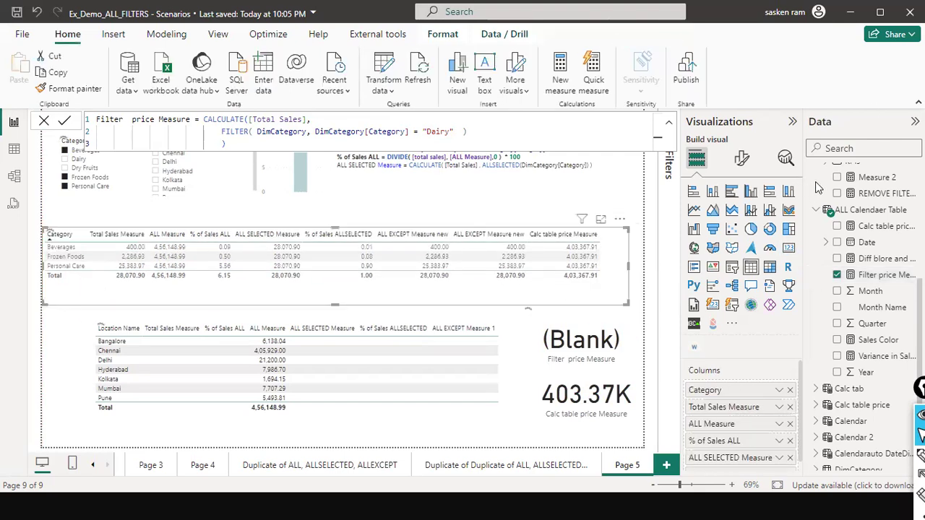
{"action": "left_click", "coordinate": [838, 148]}
{"action": "type", "text": "filter p"}
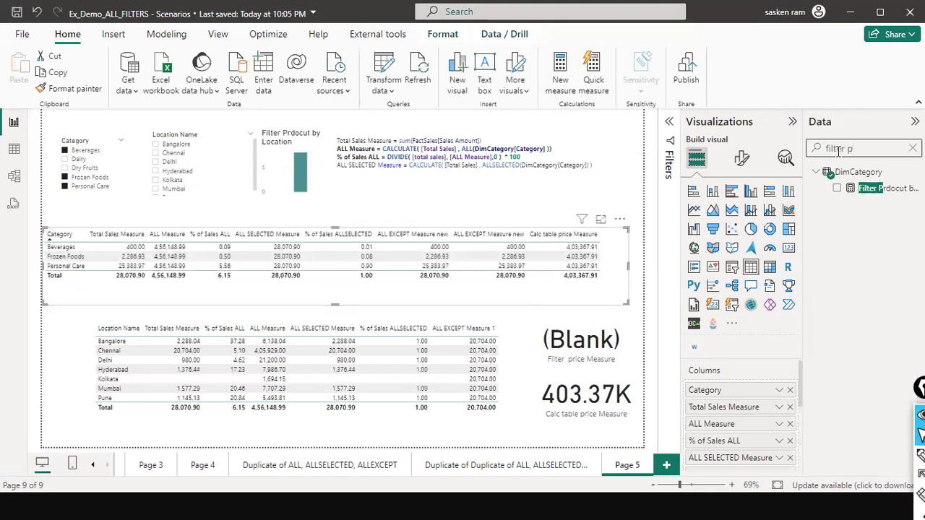
{"action": "key", "text": "BackSpace"}
{"action": "key", "text": "BackSpace"}
{"action": "key", "text": "BackSpace"}
{"action": "key", "text": "BackSpace"}
{"action": "key", "text": "BackSpace"}
{"action": "key", "text": "BackSpace"}
{"action": "key", "text": "BackSpace"}
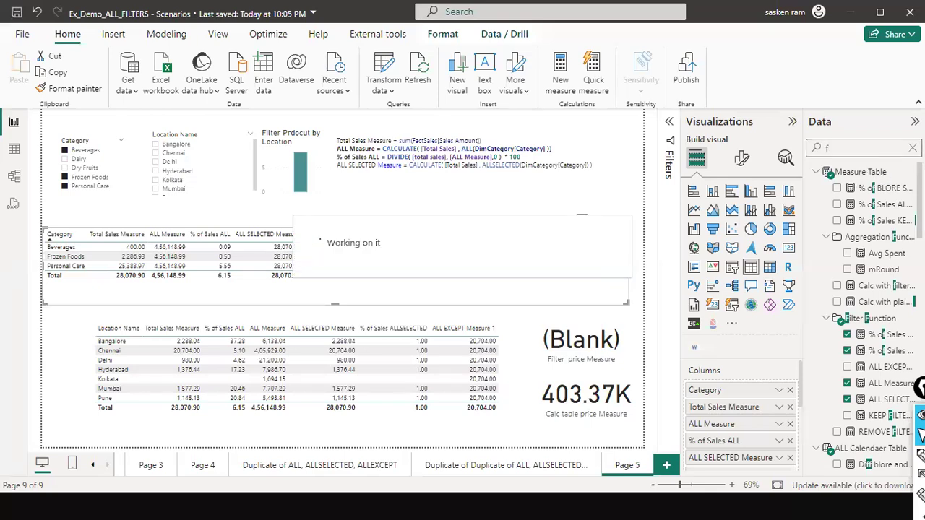
{"action": "key", "text": "BackSpace"}
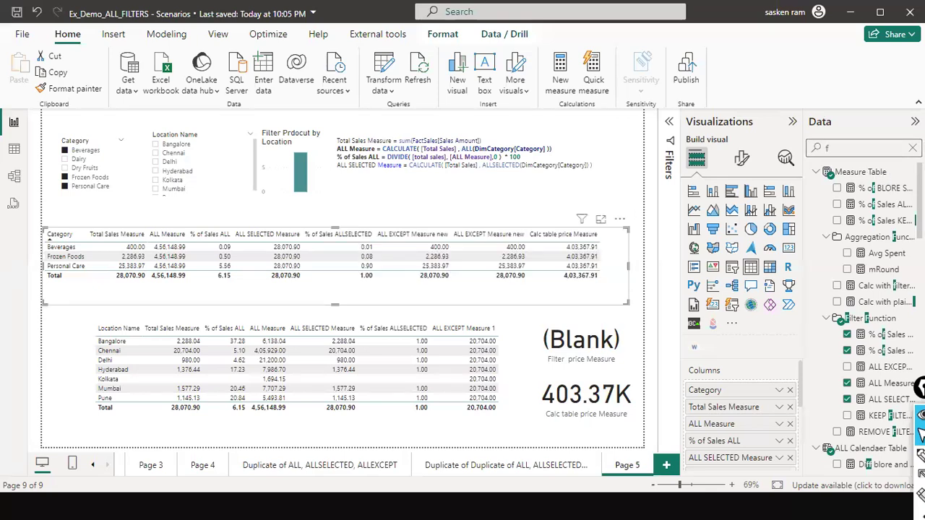
{"action": "scroll", "coordinate": [867, 231], "scroll_direction": "down", "scroll_amount": 2}
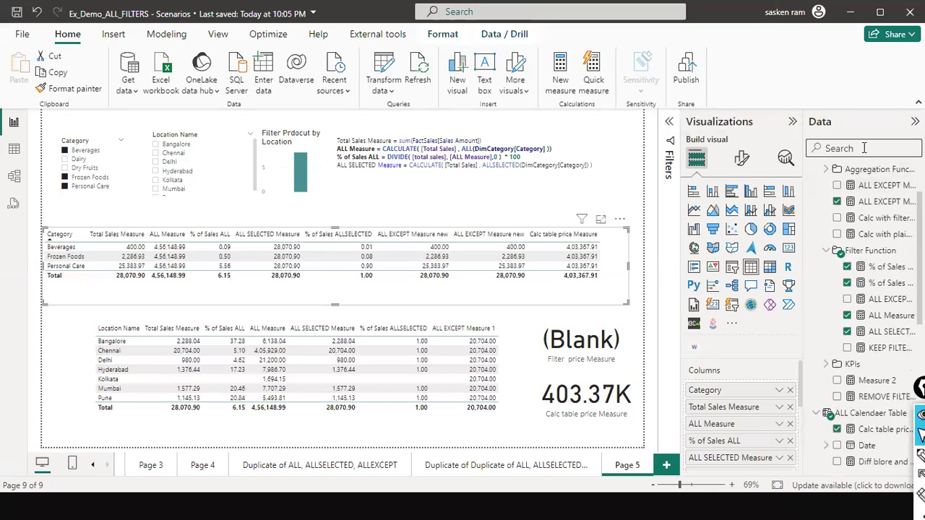
- Search the fields for "filter" and add Filter price Measure from the ALL Calendaer Table to the Category table as its last column
{"action": "type", "text": "filter"}
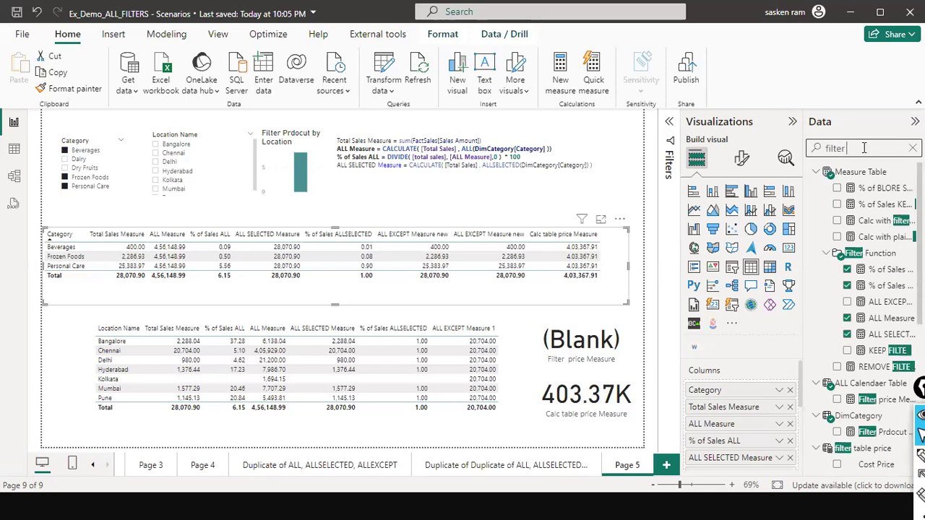
{"action": "type", "text": " p"}
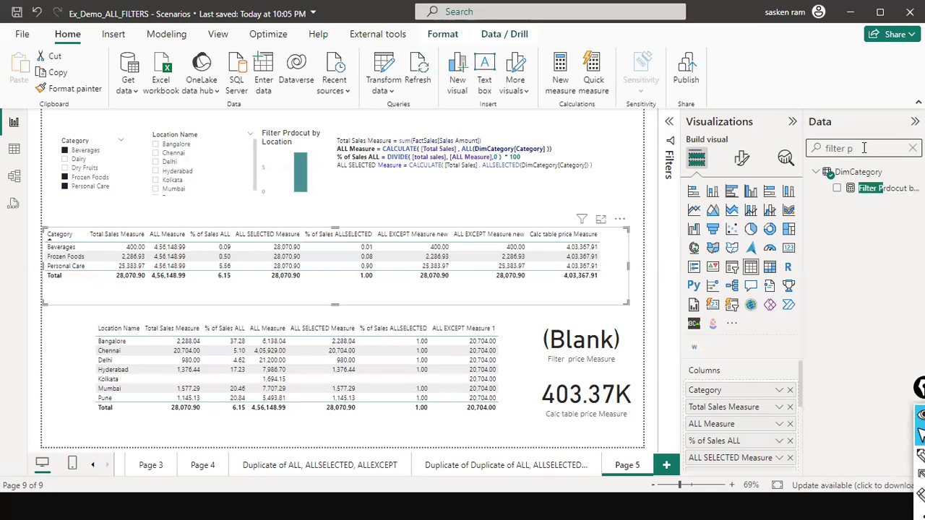
{"action": "key", "text": "BackSpace"}
{"action": "key", "text": "BackSpace"}
{"action": "scroll", "coordinate": [821, 354], "scroll_direction": "down", "scroll_amount": 3}
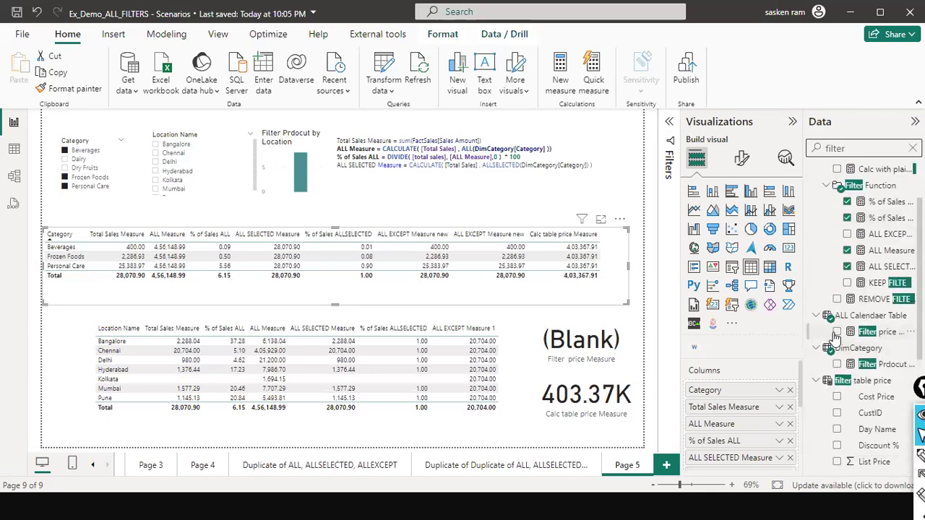
{"action": "left_click_drag", "start_coordinate": [713, 283], "coordinate": [586, 246]}
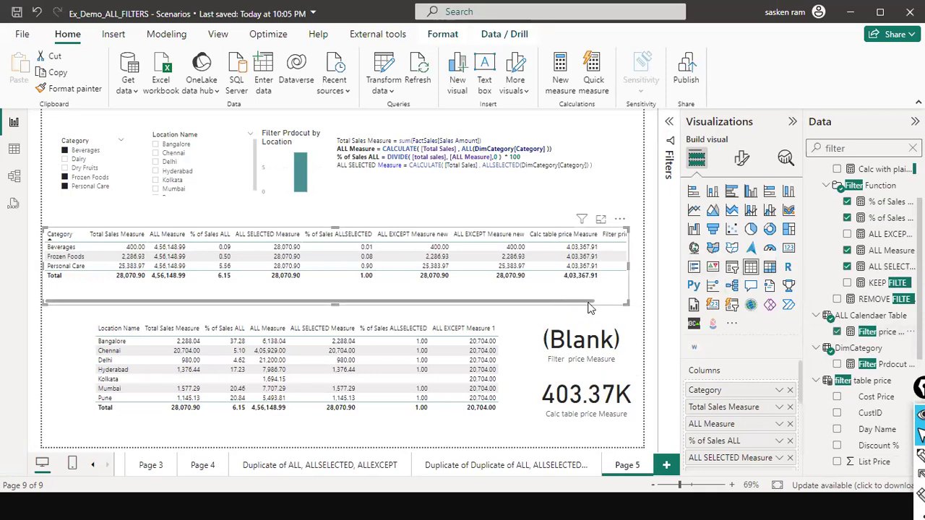
{"action": "left_click_drag", "start_coordinate": [589, 302], "coordinate": [620, 301]}
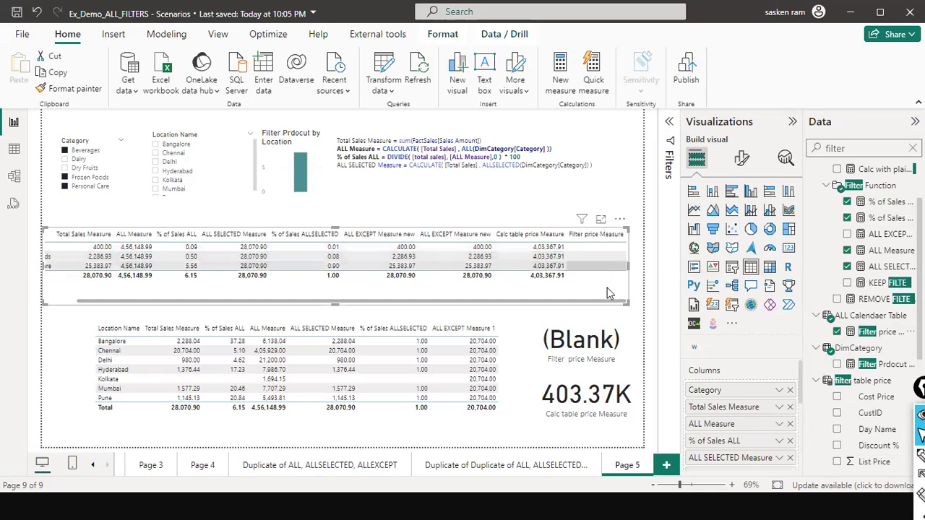
- Filter the page to only the Dairy category and shift the Category table to the page's right edge
{"action": "left_click", "coordinate": [64, 160]}
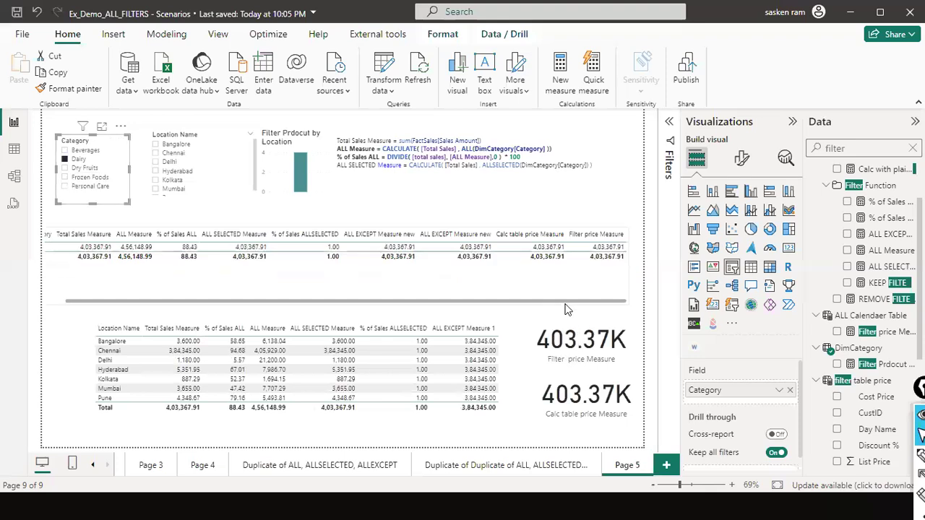
{"action": "left_click", "coordinate": [594, 247]}
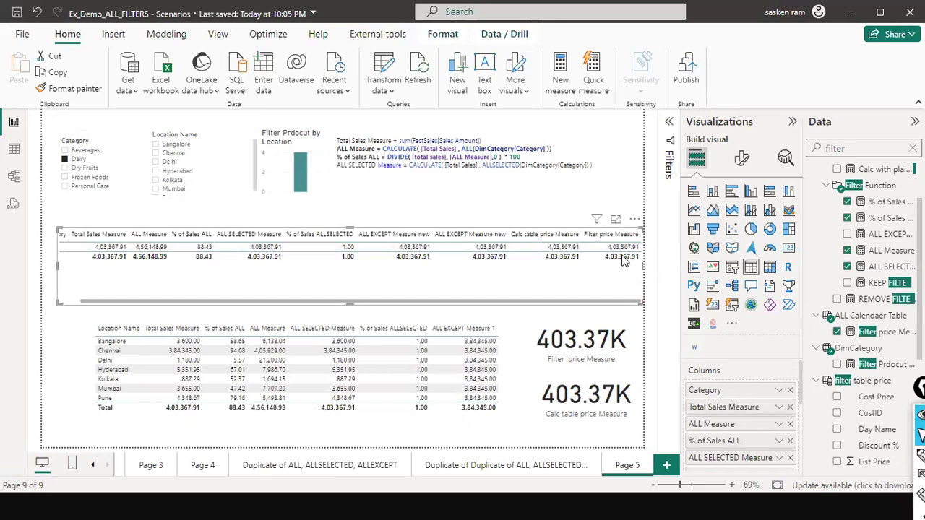
- Change the Category slicer selection to Beverages, Dry Fruits and Frozen Foods, leaving Dairy out
{"action": "left_click", "coordinate": [65, 158]}
{"action": "left_click", "coordinate": [65, 150]}
{"action": "left_click", "coordinate": [65, 168], "text": "ctrl"}
{"action": "left_click", "coordinate": [64, 177], "text": "ctrl"}
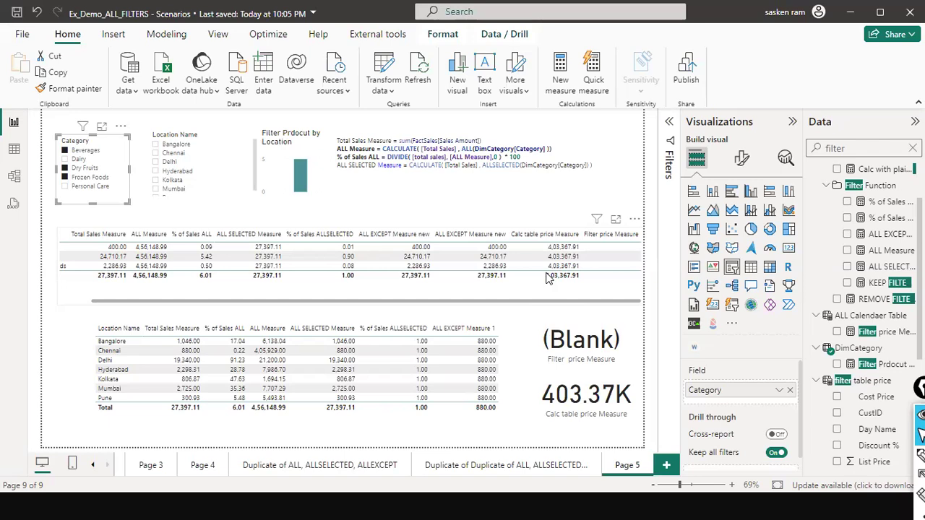
- Switch from Power BI to the running slide show about the DAX functions
{"action": "key", "text": "alt+Tab"}
{"action": "key", "text": "alt+Tab"}
{"action": "key", "text": "alt+Tab"}
{"action": "key", "text": "alt+Tab"}
{"action": "left_click", "coordinate": [534, 300]}
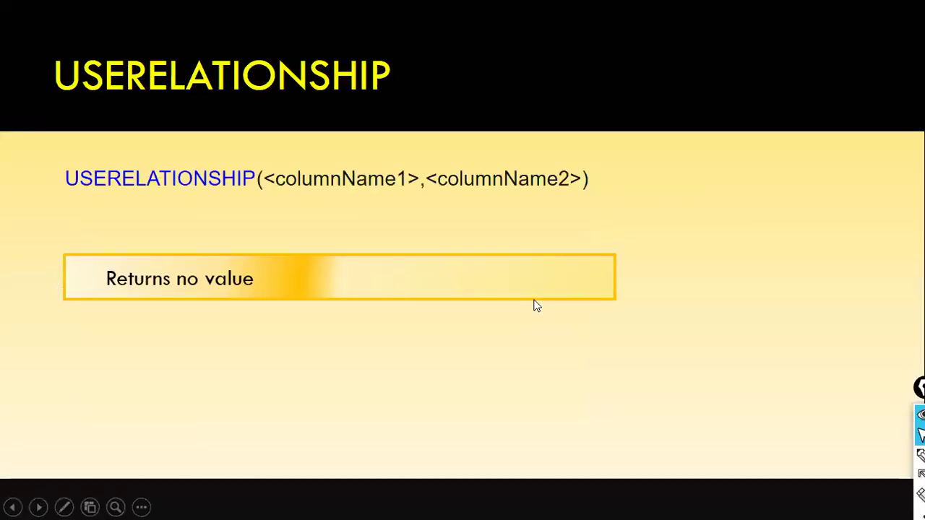
{"action": "key", "text": "Right"}
{"action": "key", "text": "Right"}
{"action": "key", "text": "Right"}
{"action": "key", "text": "Right"}
{"action": "key", "text": "Right"}
{"action": "key", "text": "Right"}
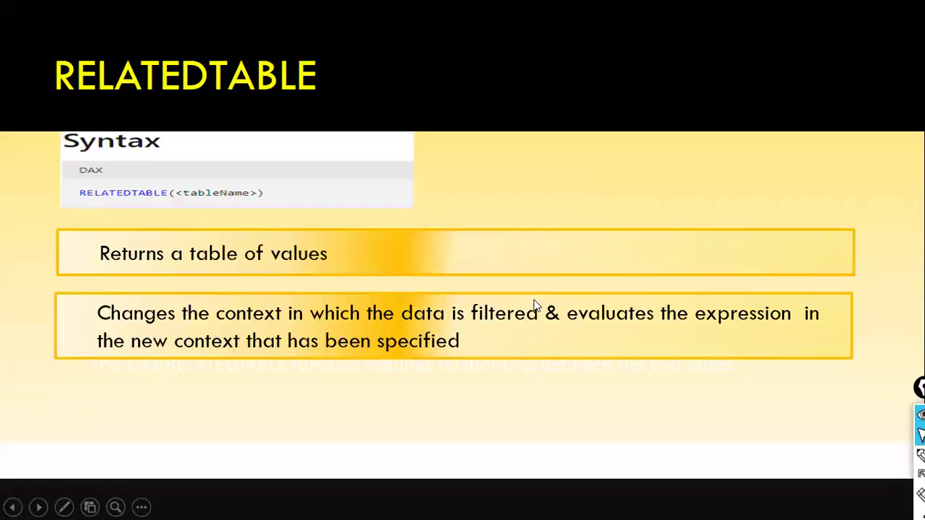
{"action": "key", "text": "Right"}
{"action": "key", "text": "Right"}
{"action": "key", "text": "Right"}
{"action": "key", "text": "Right"}
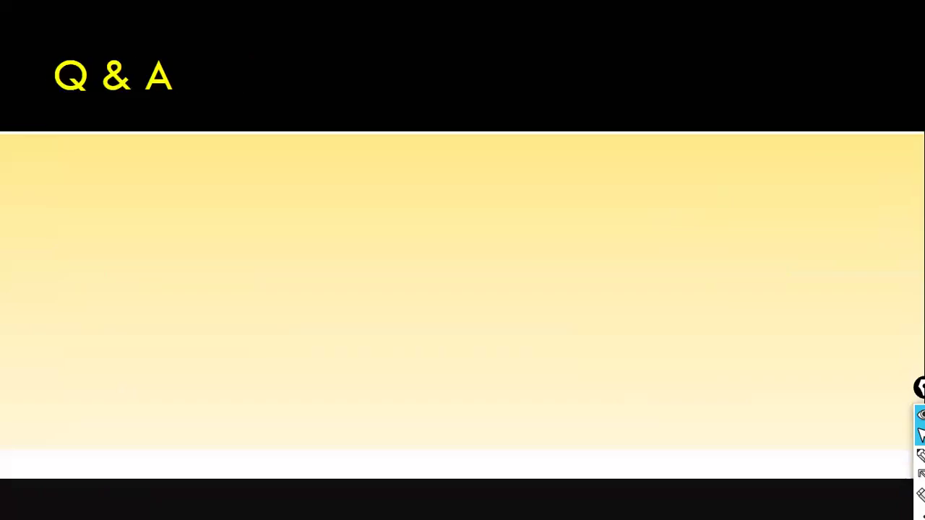
{"action": "key", "text": "Right"}
{"action": "key", "text": "Right"}
{"action": "key", "text": "Right"}
{"action": "key", "text": "Right"}
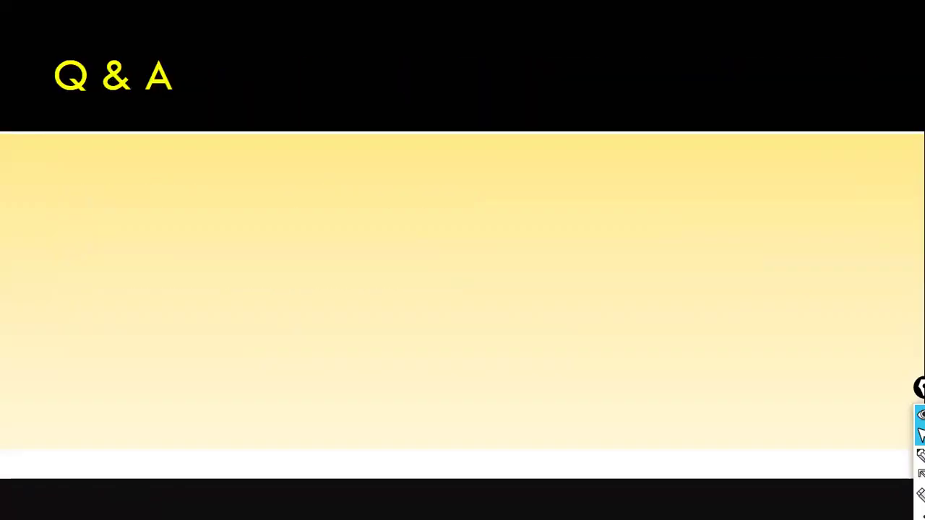
{"action": "key", "text": "Left"}
{"action": "key", "text": "Left"}
{"action": "key", "text": "Left"}
{"action": "key", "text": "Left"}
{"action": "key", "text": "Left"}
{"action": "key", "text": "Left"}
{"action": "key", "text": "Left"}
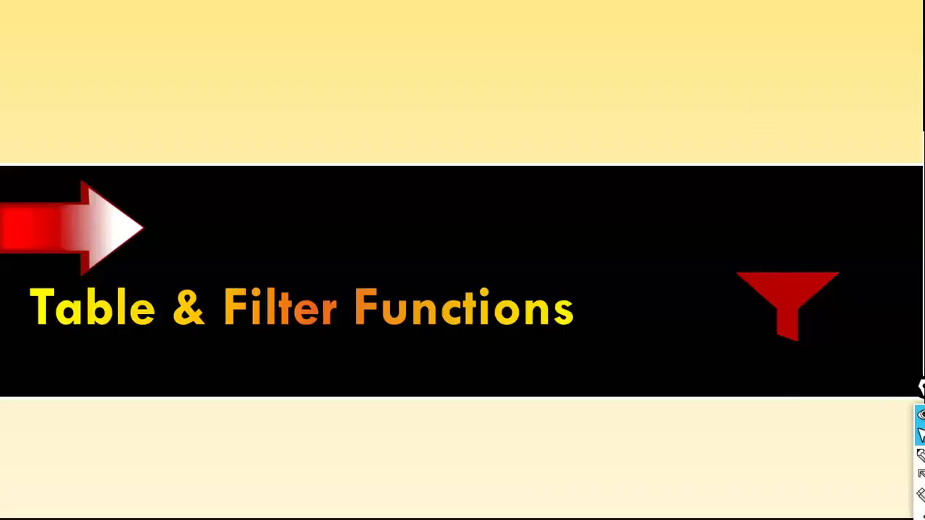
{"action": "key", "text": "Left"}
{"action": "key", "text": "Left"}
{"action": "key", "text": "Left"}
{"action": "key", "text": "Left"}
{"action": "key", "text": "Left"}
{"action": "key", "text": "Left"}
{"action": "key", "text": "Left"}
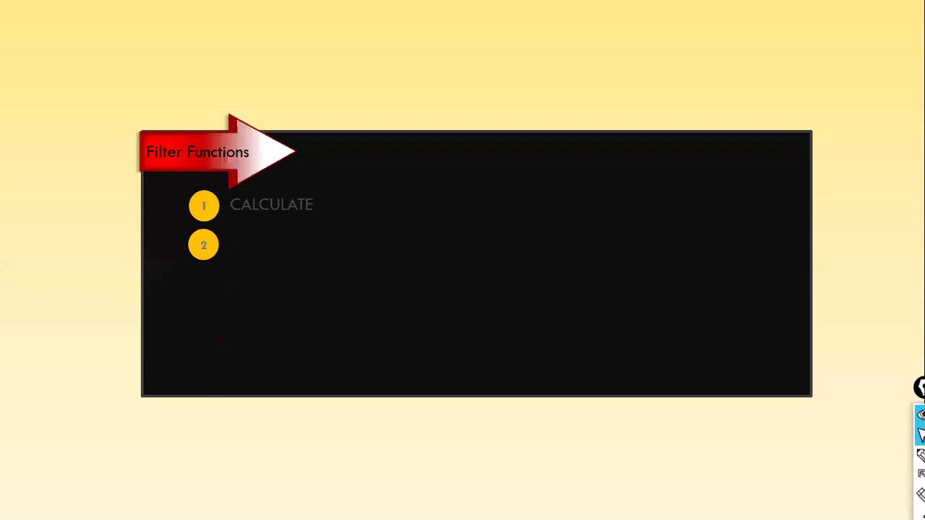
{"action": "key", "text": "Right"}
{"action": "key", "text": "Right"}
{"action": "key", "text": "Right"}
{"action": "key", "text": "Right"}
{"action": "key", "text": "Right"}
{"action": "key", "text": "Right"}
{"action": "key", "text": "Right"}
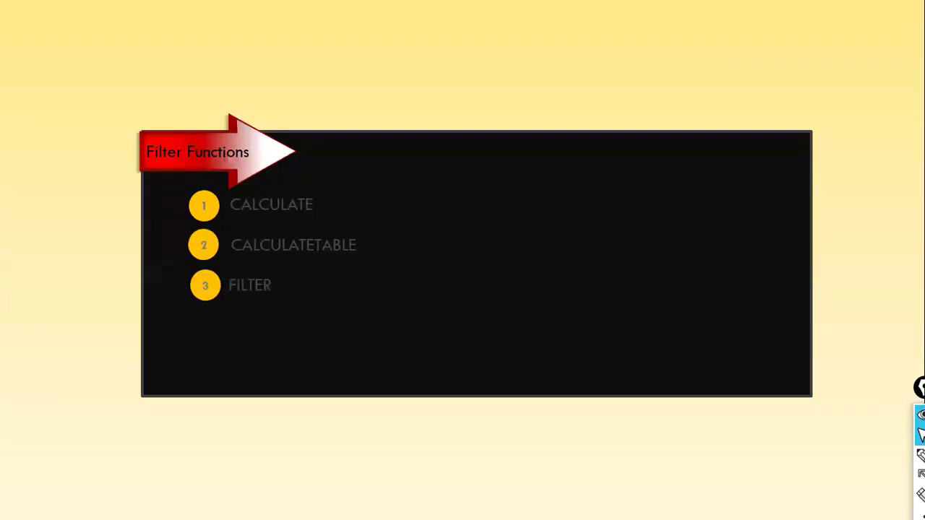